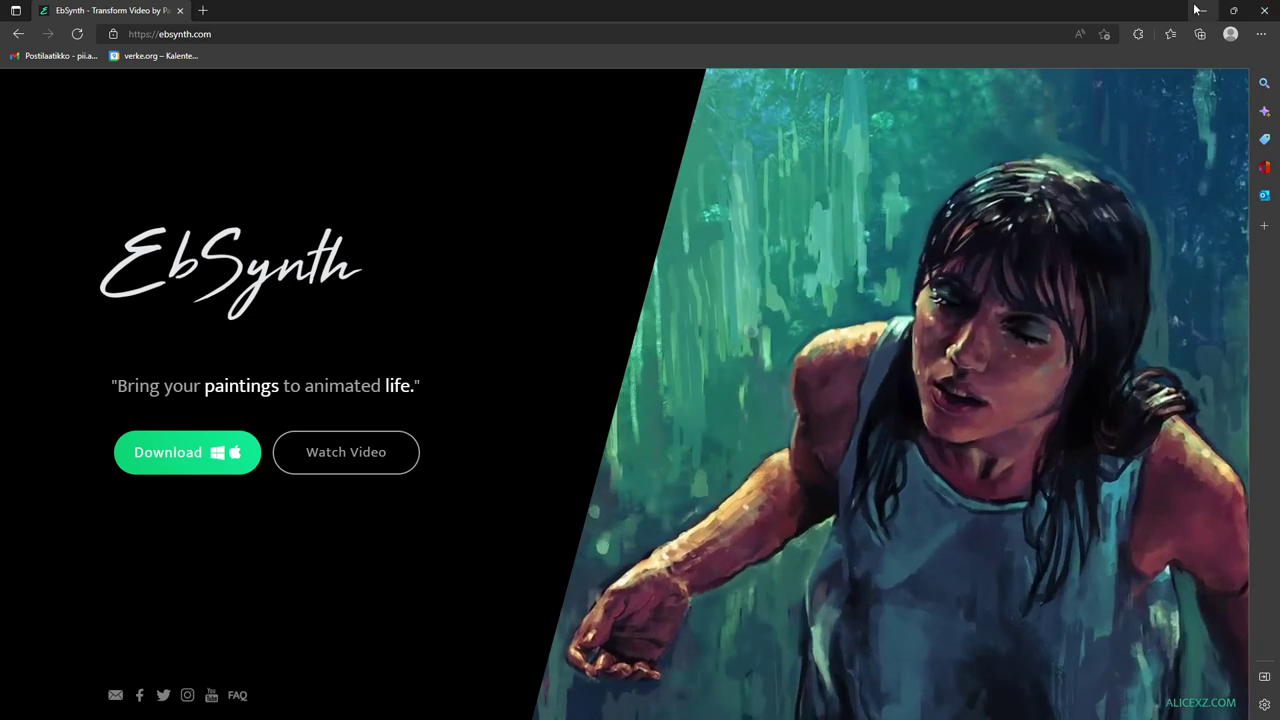
# Step: Open the Key folder in Promo2, and view the whole key.png portrait and the Ve_000000 frame in GIMP
pyautogui.click(1195, 10)
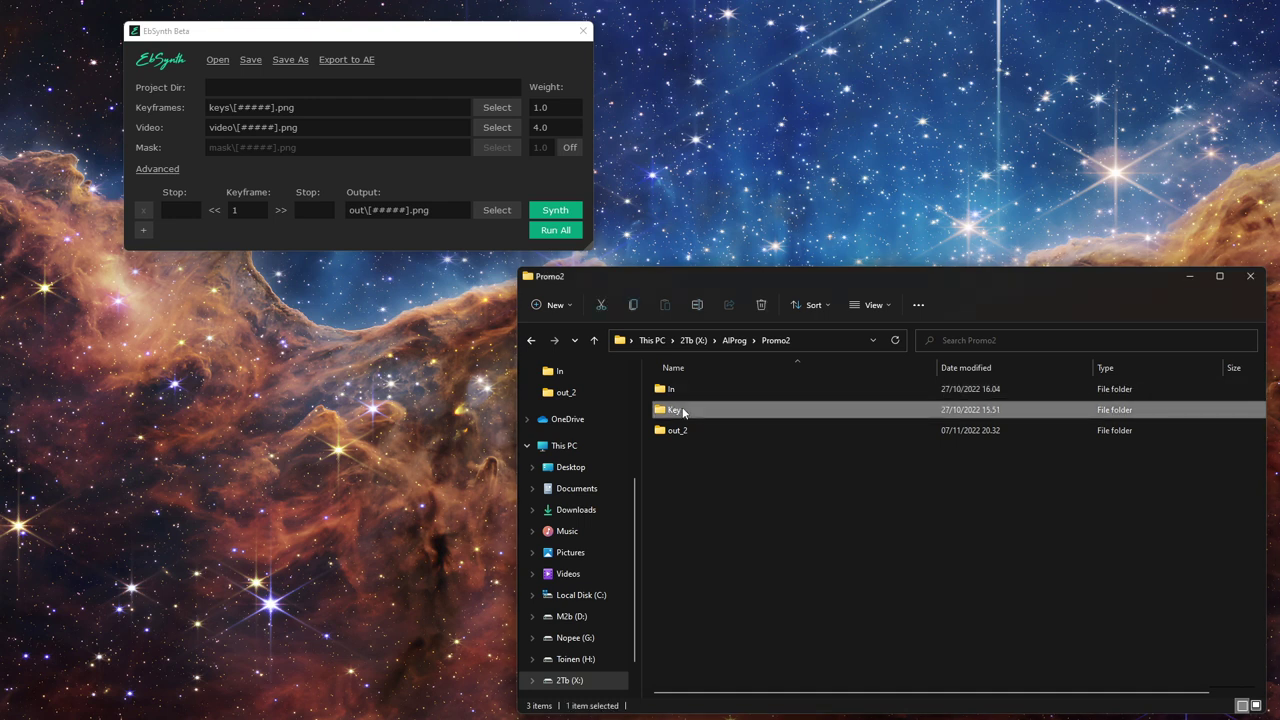
pyautogui.doubleClick(686, 409)
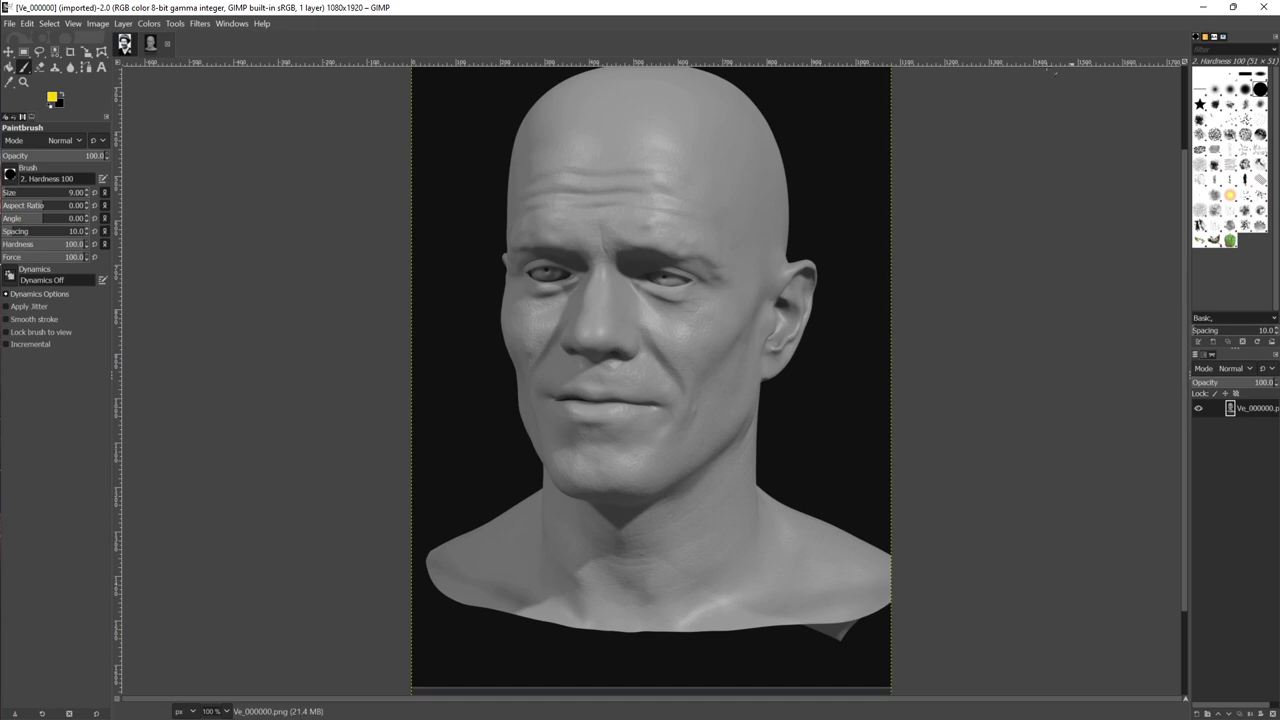
pyautogui.click(125, 43)
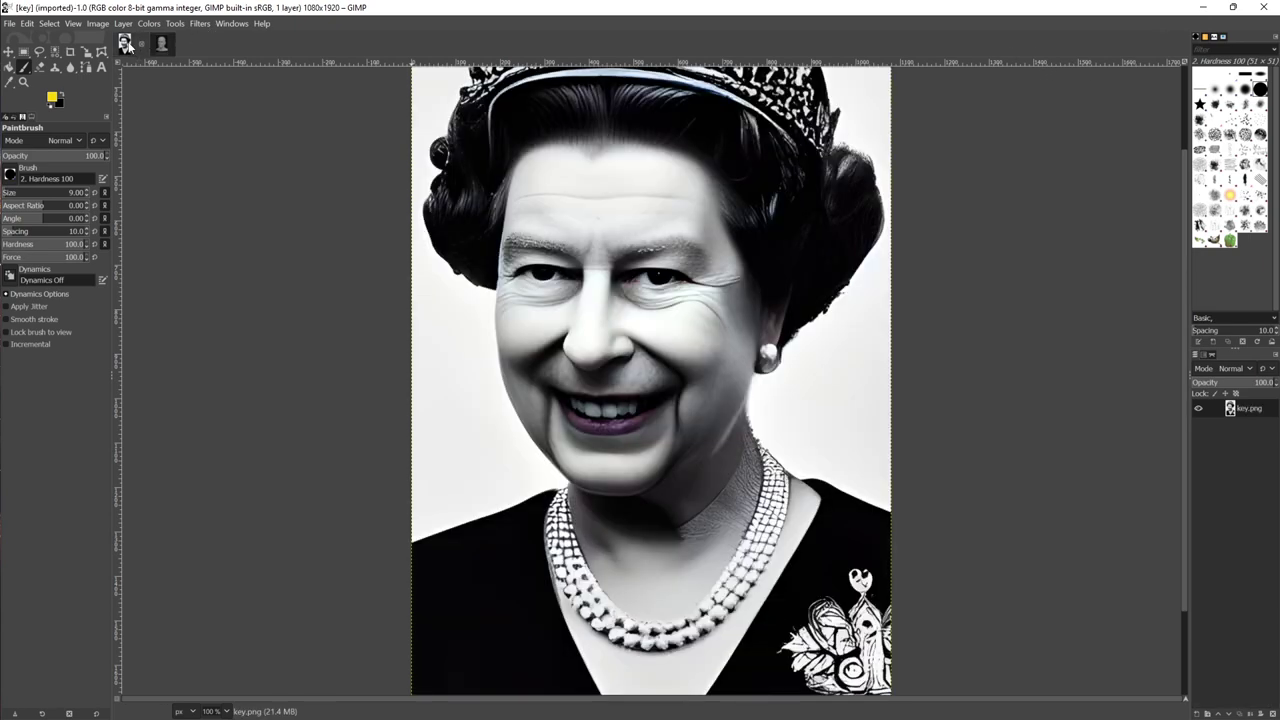
pyautogui.press('-')
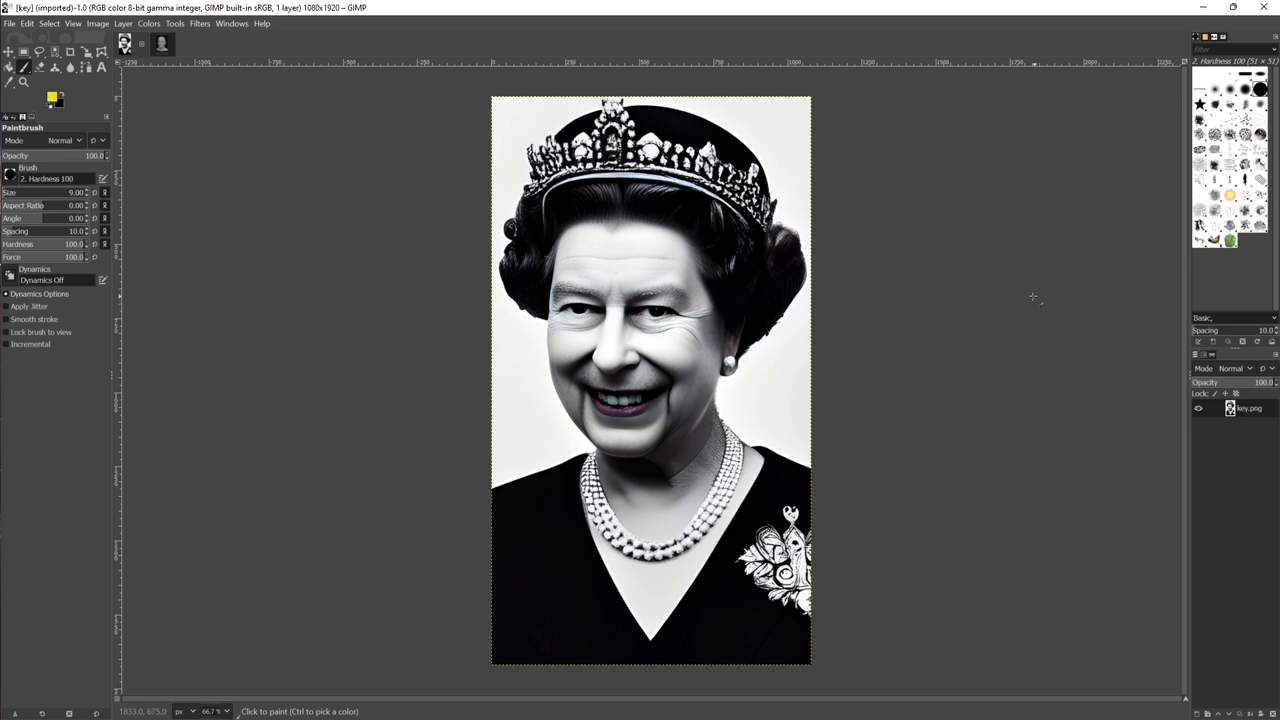
pyautogui.click(163, 48)
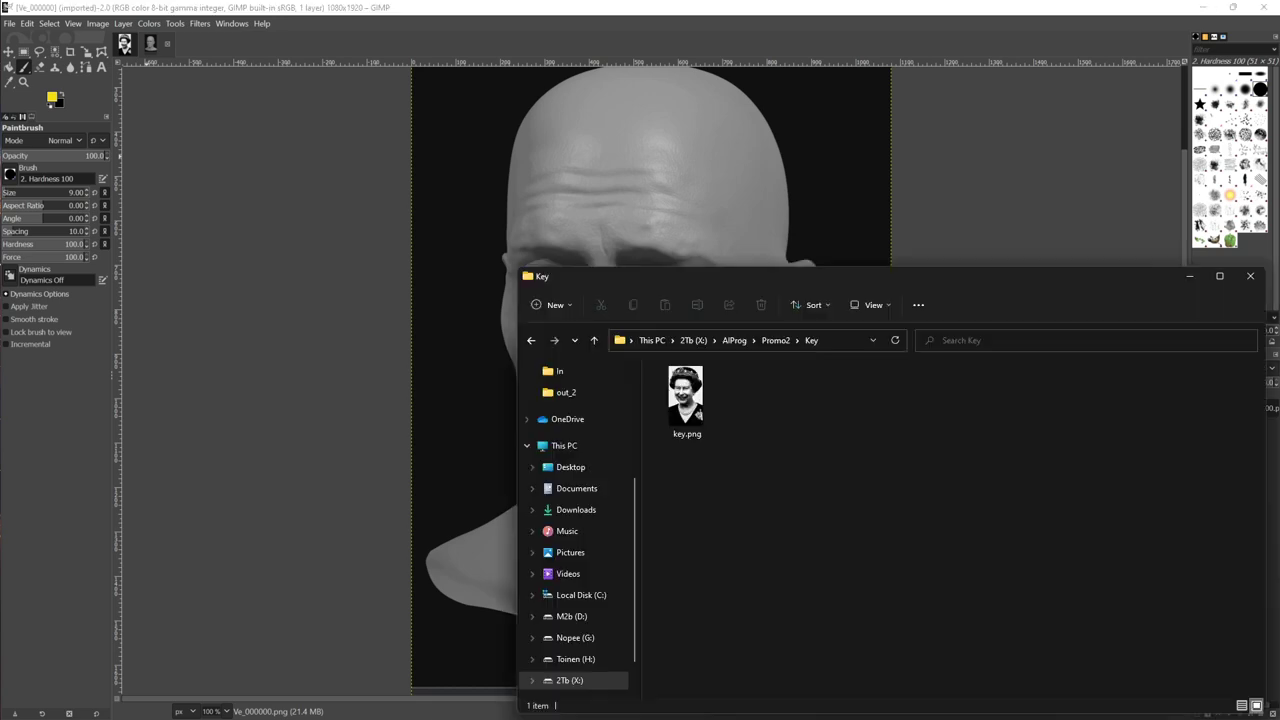
# Step: Open the In folder in Promo2 and look through the numbered video frames
pyautogui.click(778, 340)
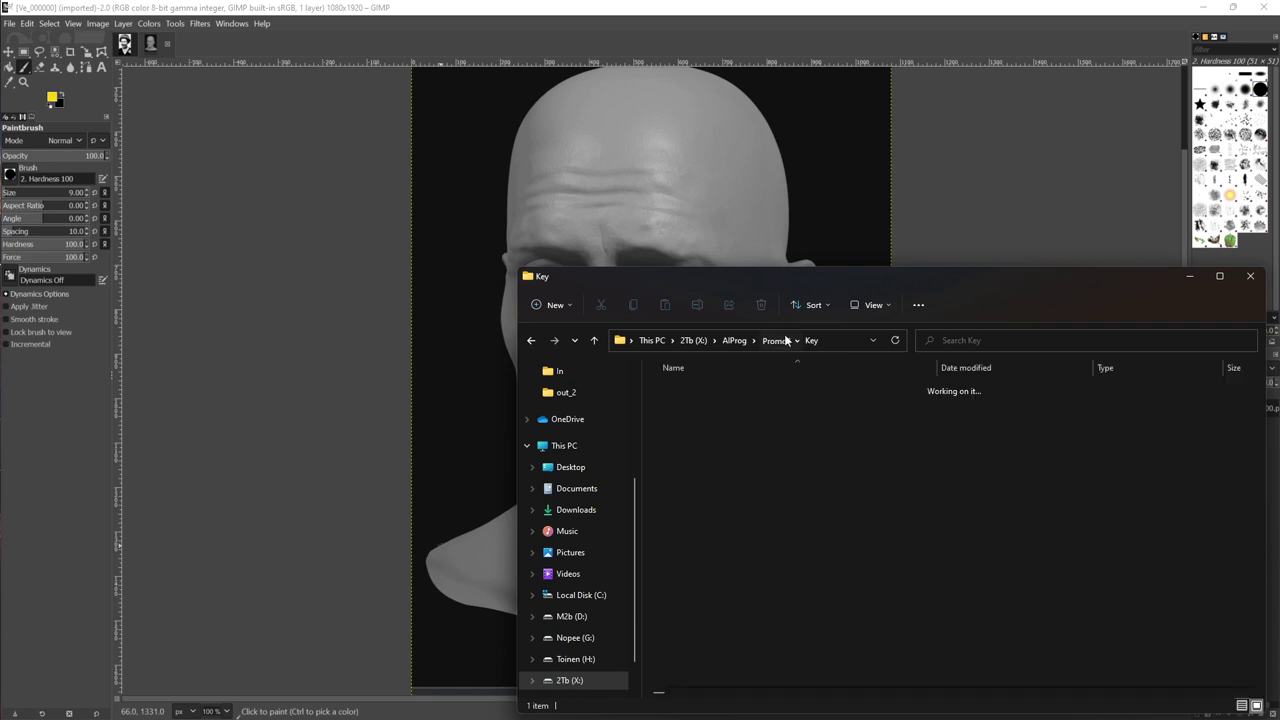
pyautogui.moveTo(833, 276); pyautogui.dragTo(678, 141)
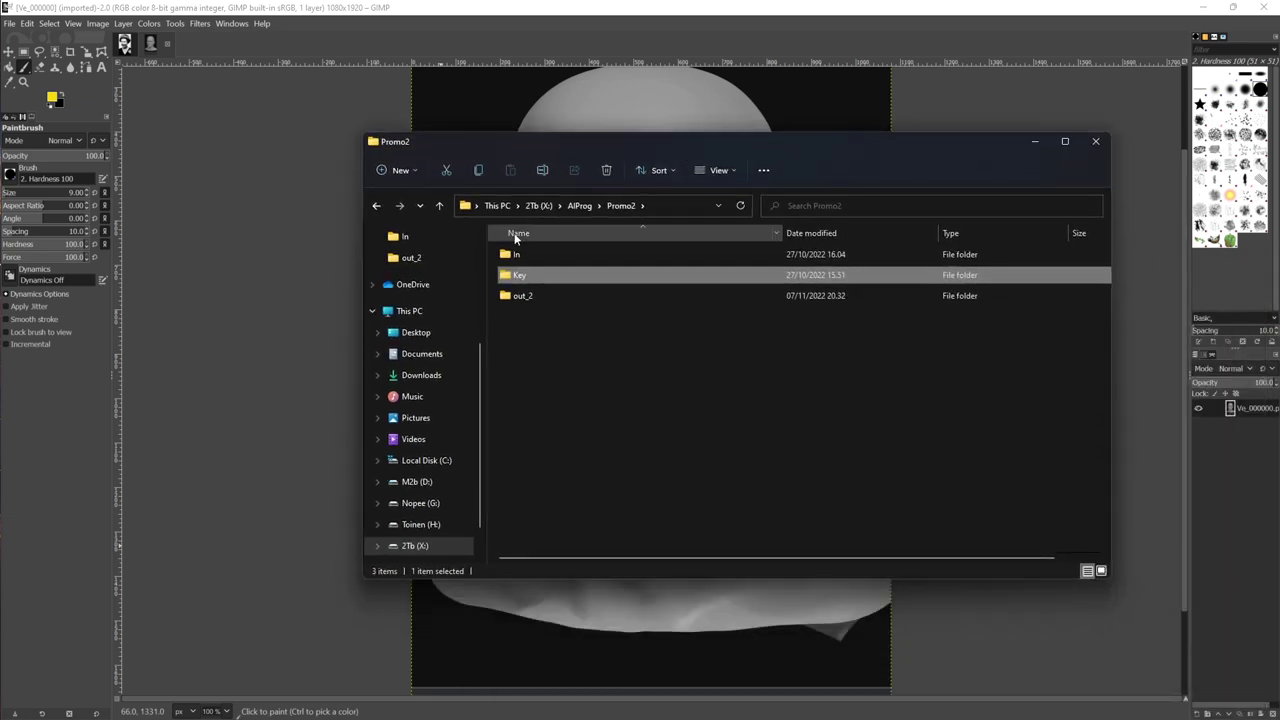
pyautogui.click(560, 257)
pyautogui.doubleClick(560, 257)
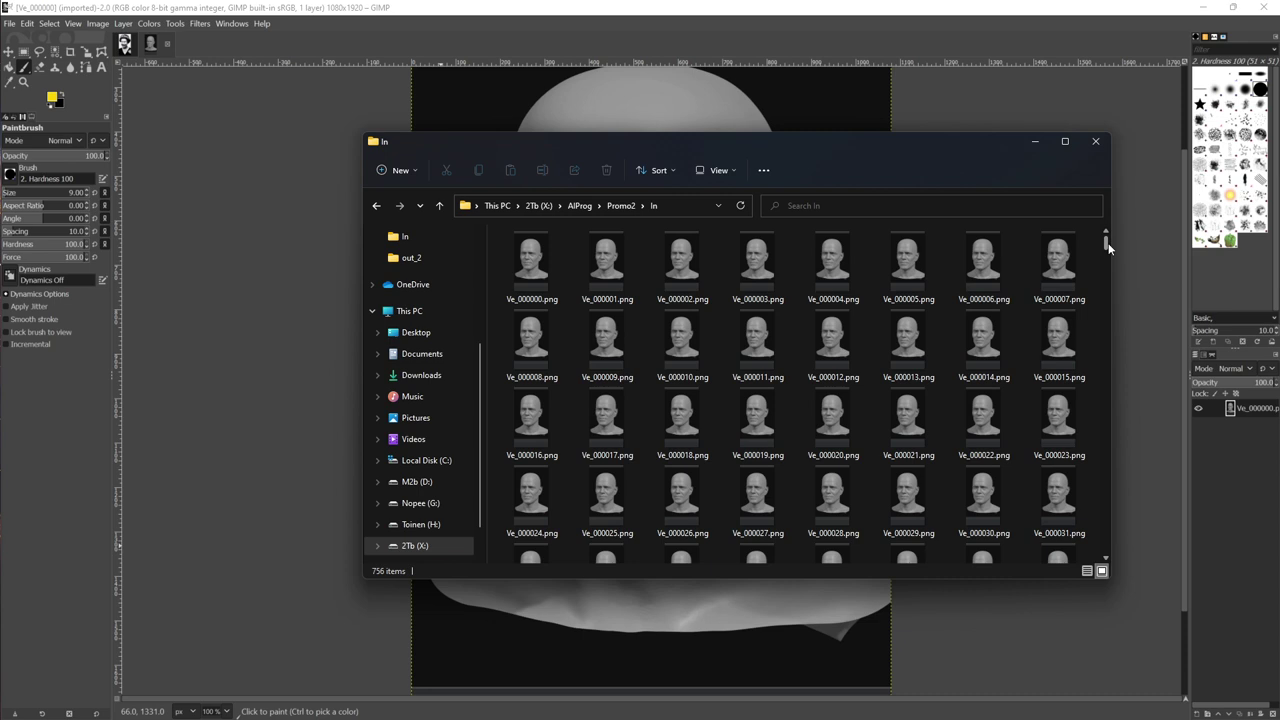
pyautogui.moveTo(1108, 243); pyautogui.dragTo(1114, 311)
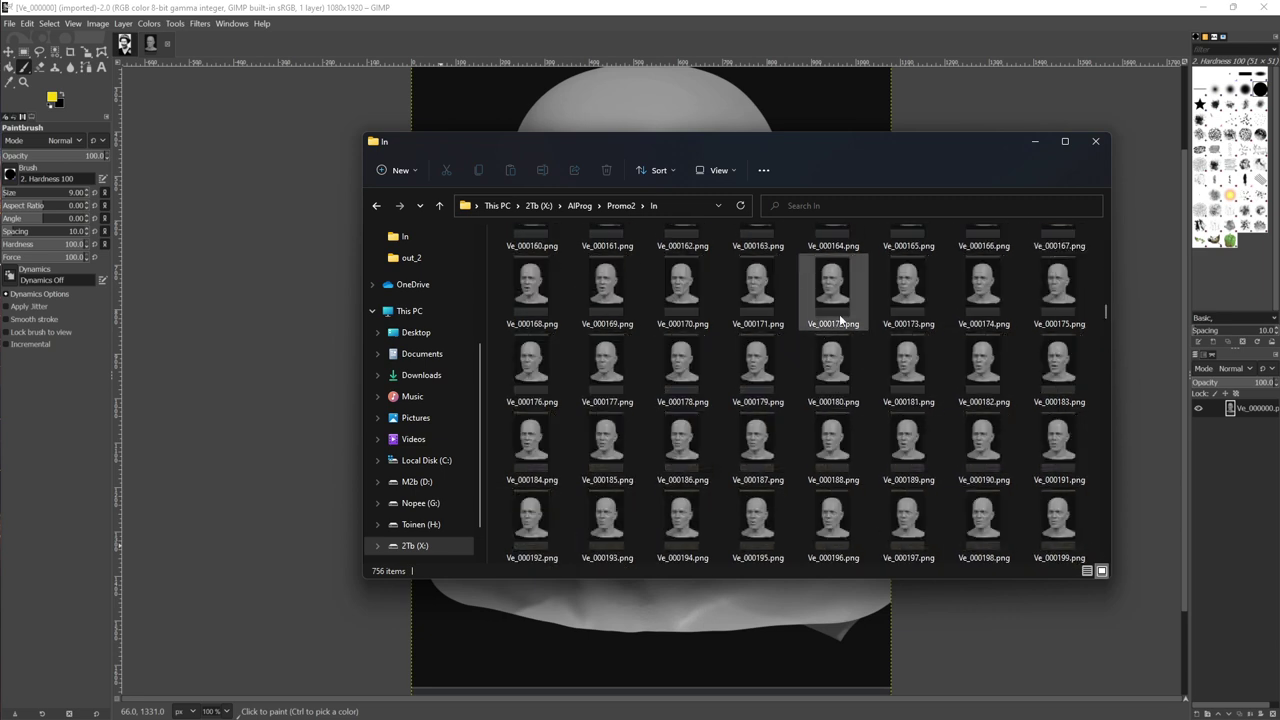
pyautogui.scroll(-5, 828, 360)
pyautogui.scroll(-3, 828, 360)
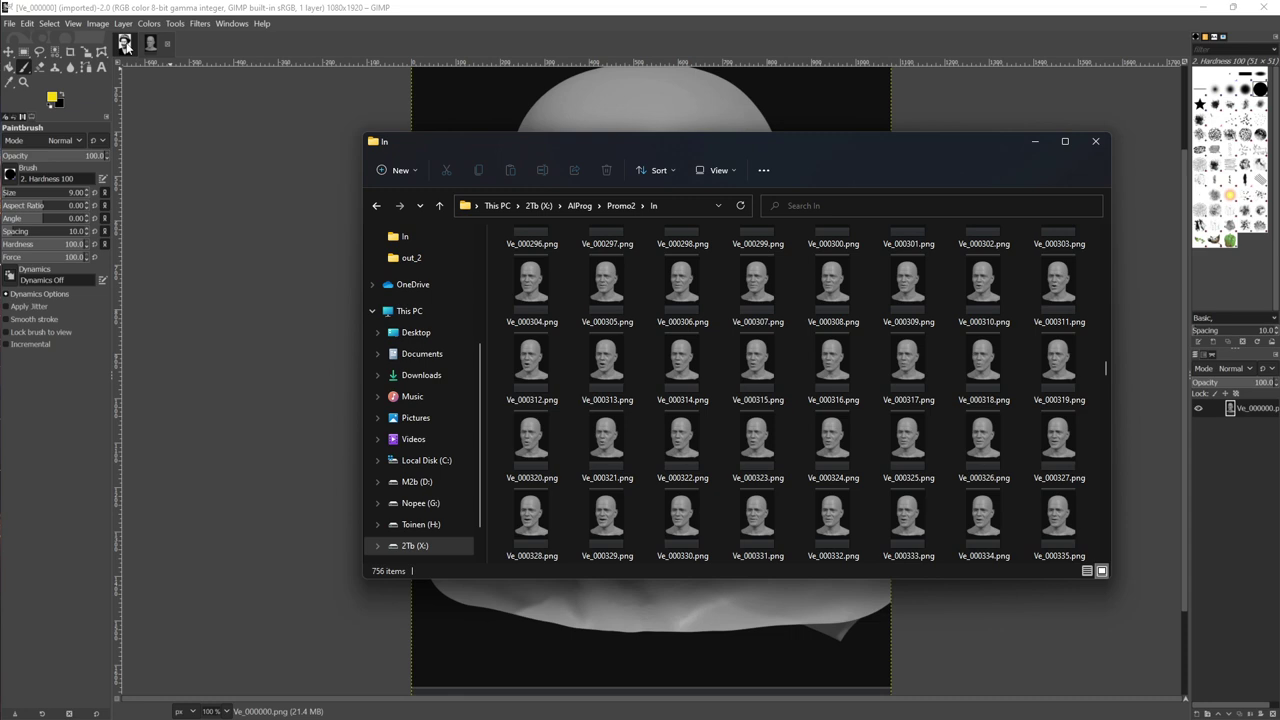
# Step: Compare the key.png portrait with the Ve_000000 frame in GIMP, checking head position and framing at the same zoom
pyautogui.click(125, 45)
pyautogui.click(125, 45)
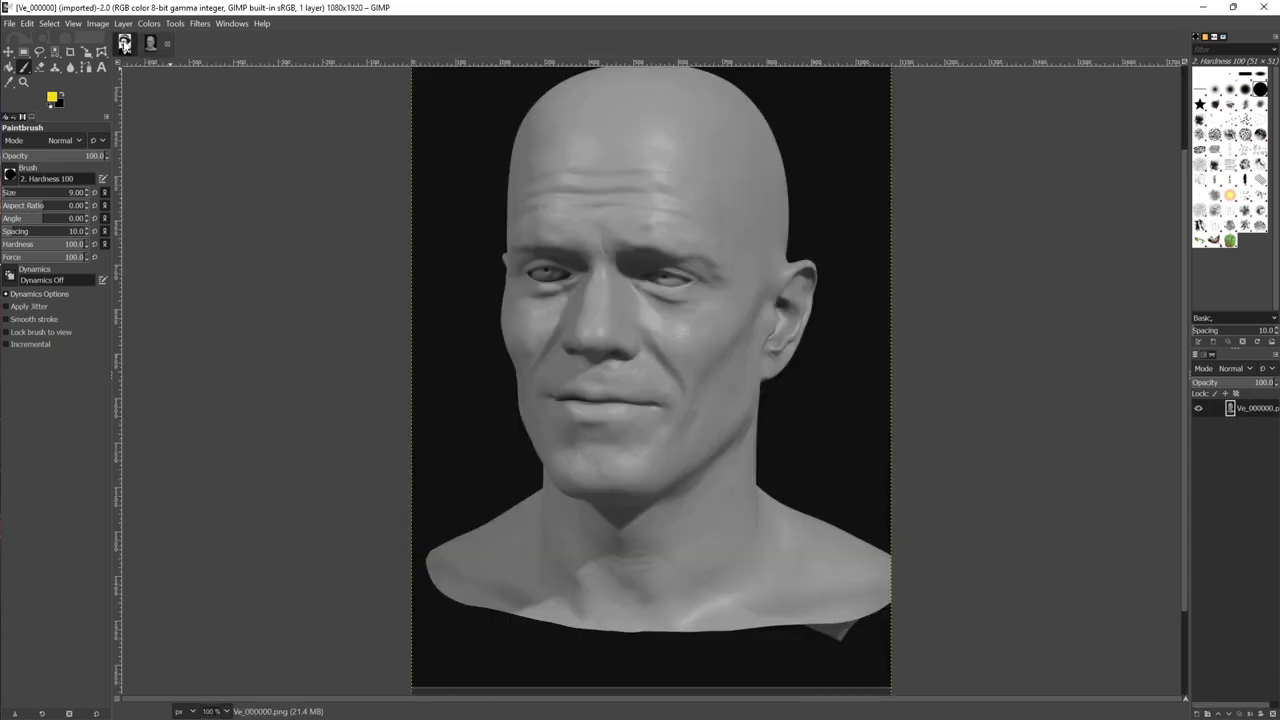
pyautogui.press('-')
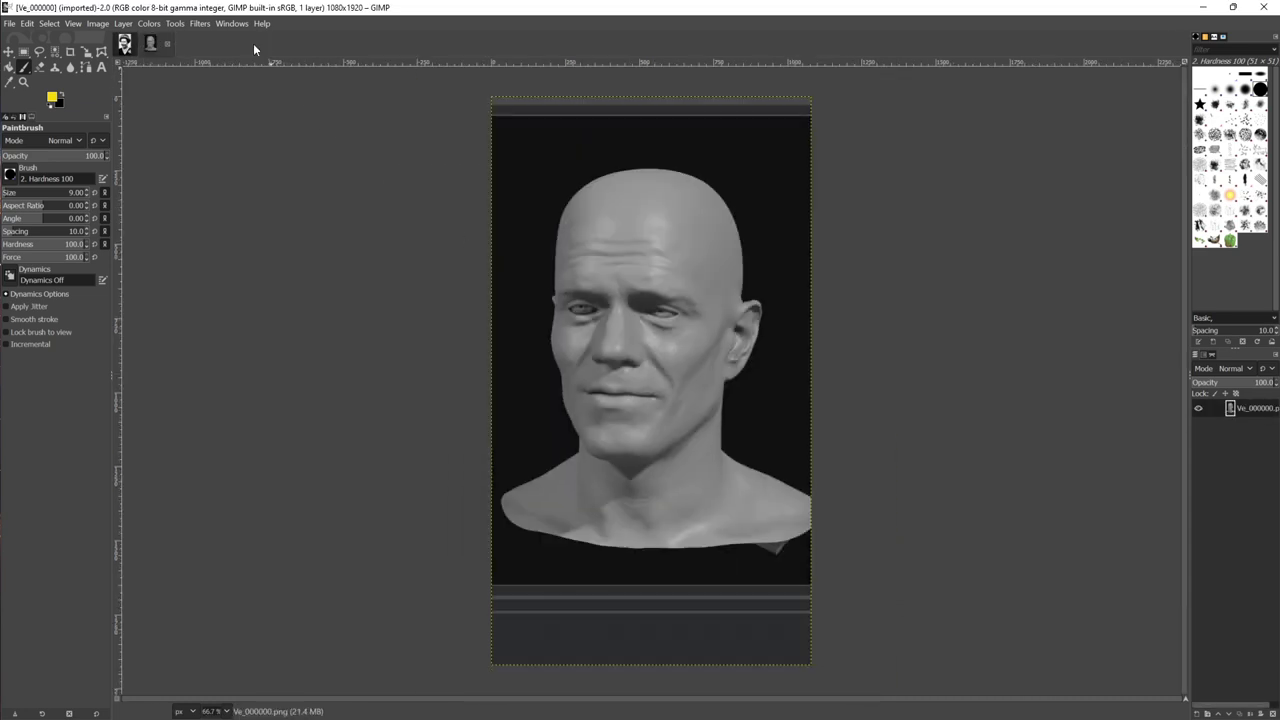
pyautogui.scroll(-1, 125, 45)
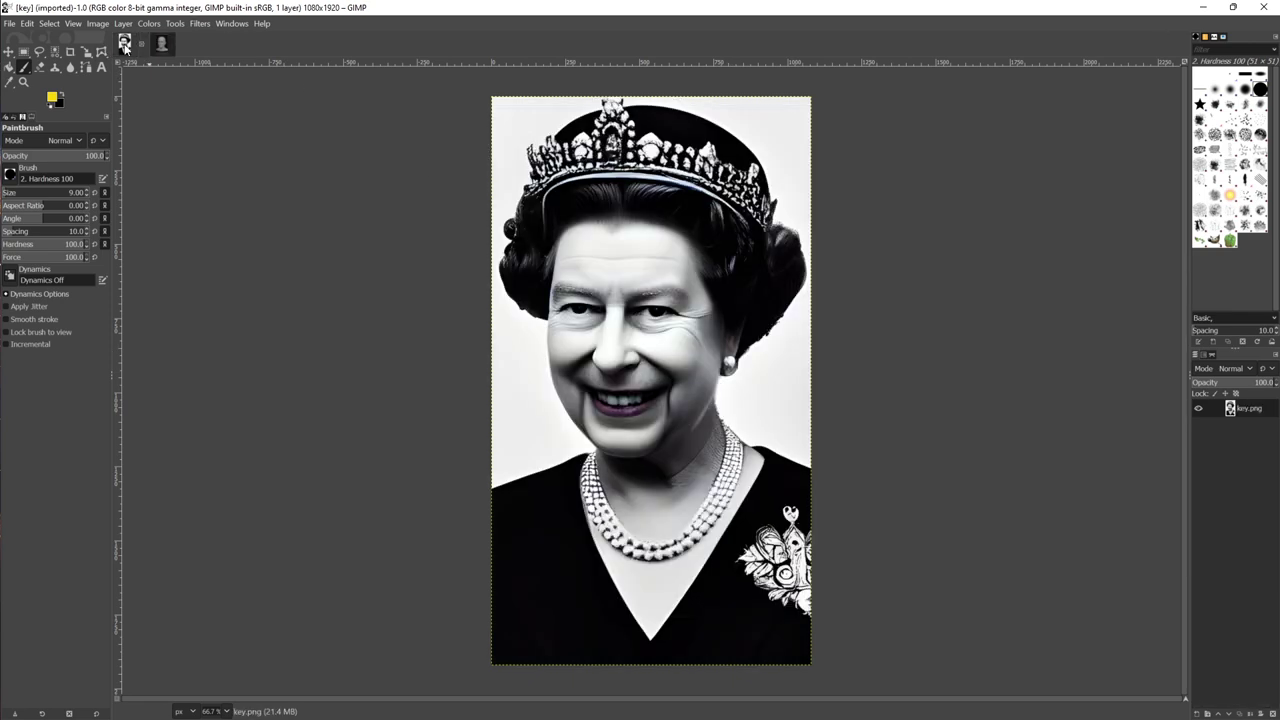
pyautogui.scroll(1, 125, 45)
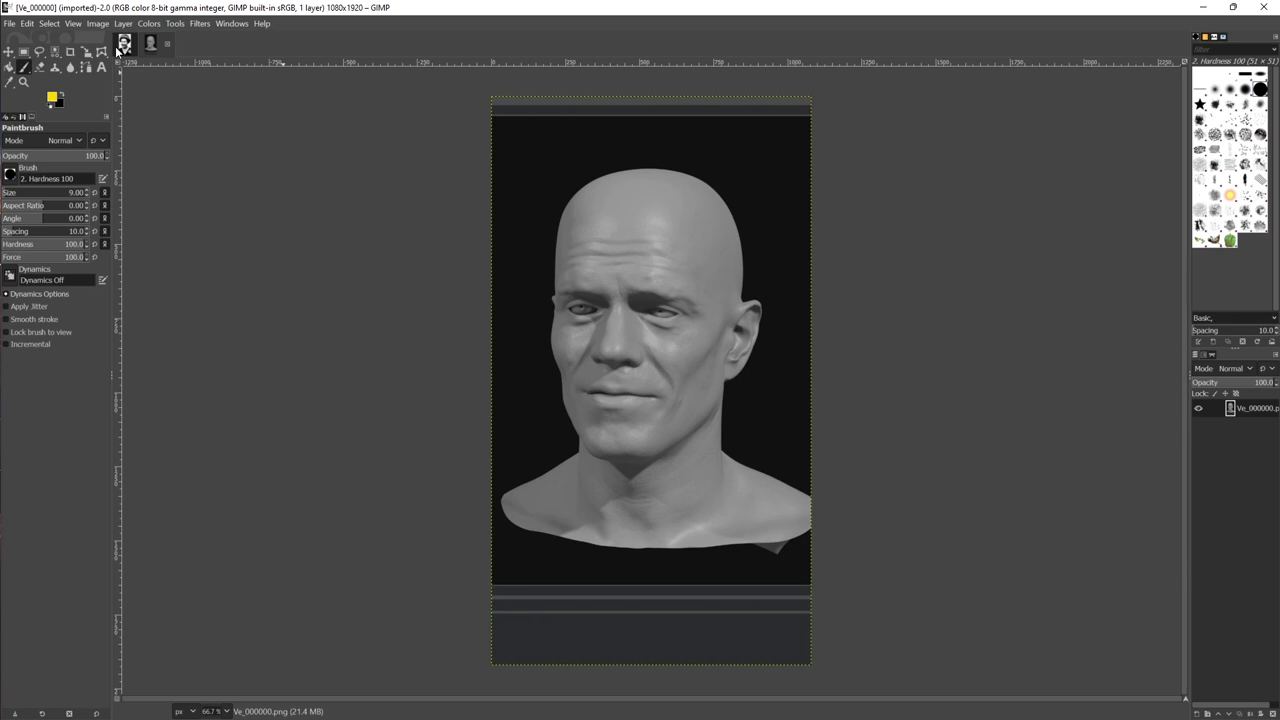
pyautogui.scroll(-1, 125, 47)
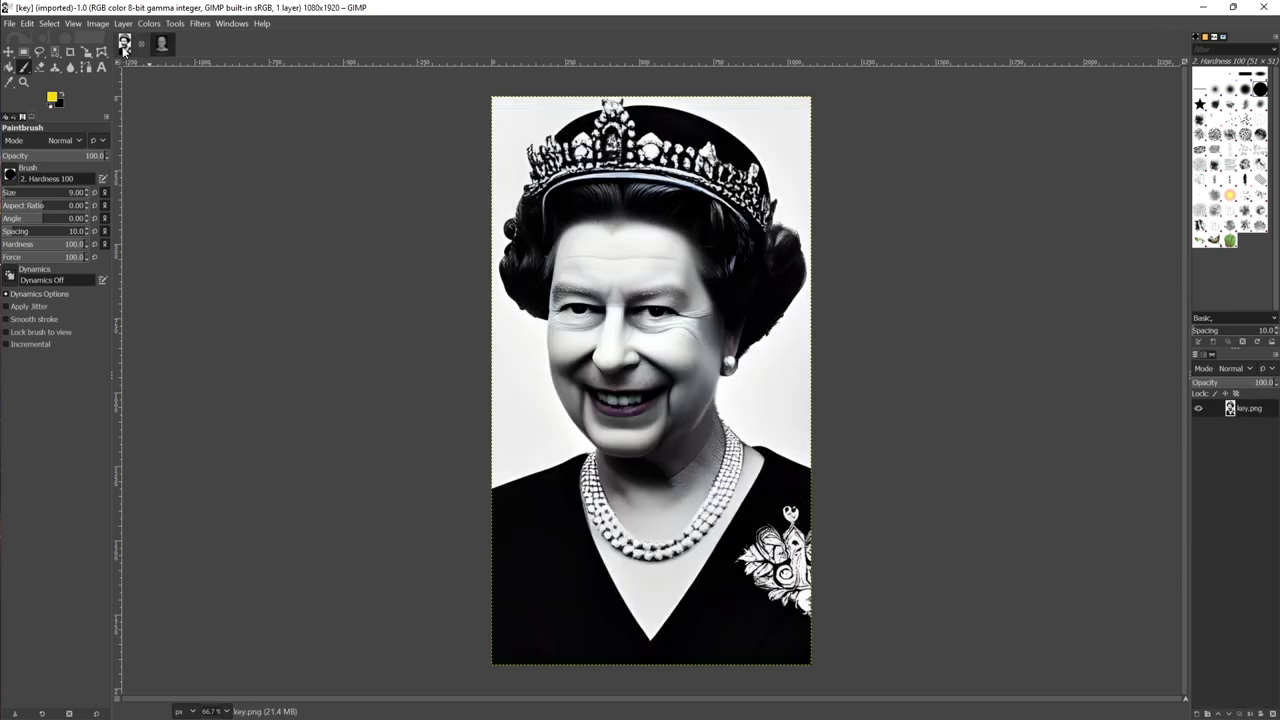
pyautogui.scroll(1, 150, 41)
pyautogui.click(150, 45)
pyautogui.scroll(1, 165, 45)
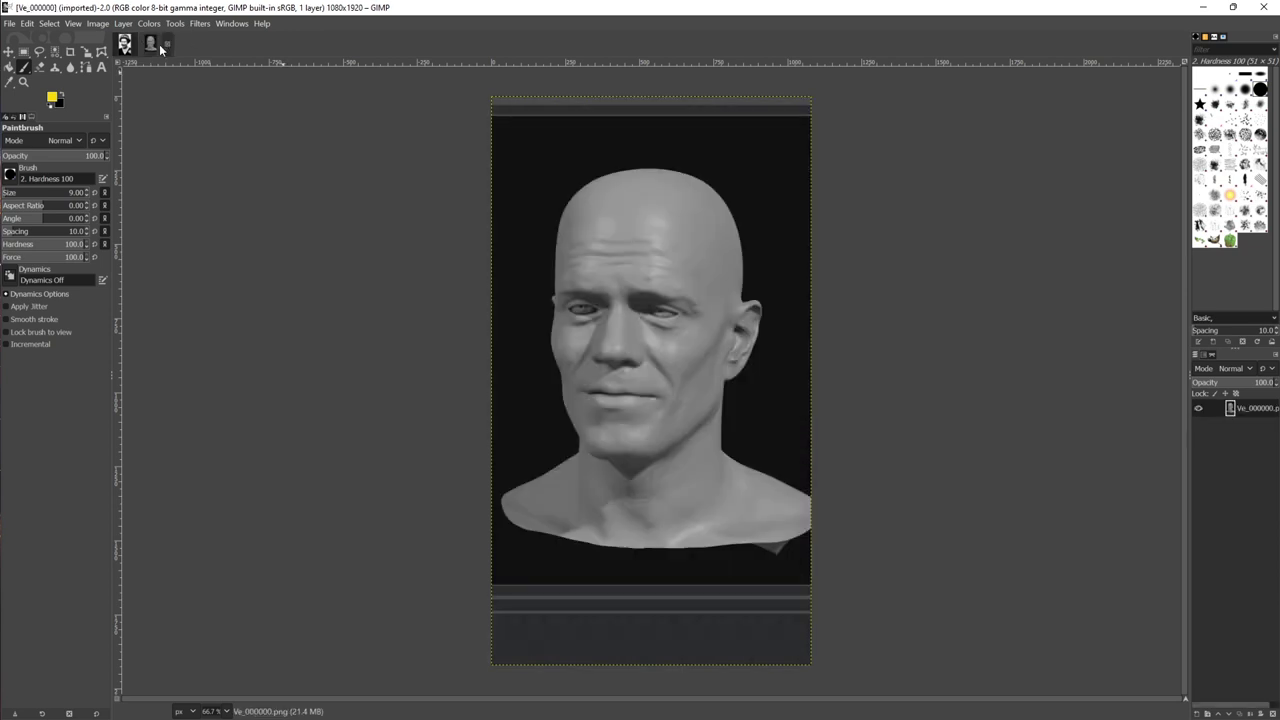
pyautogui.scroll(-1, 125, 44)
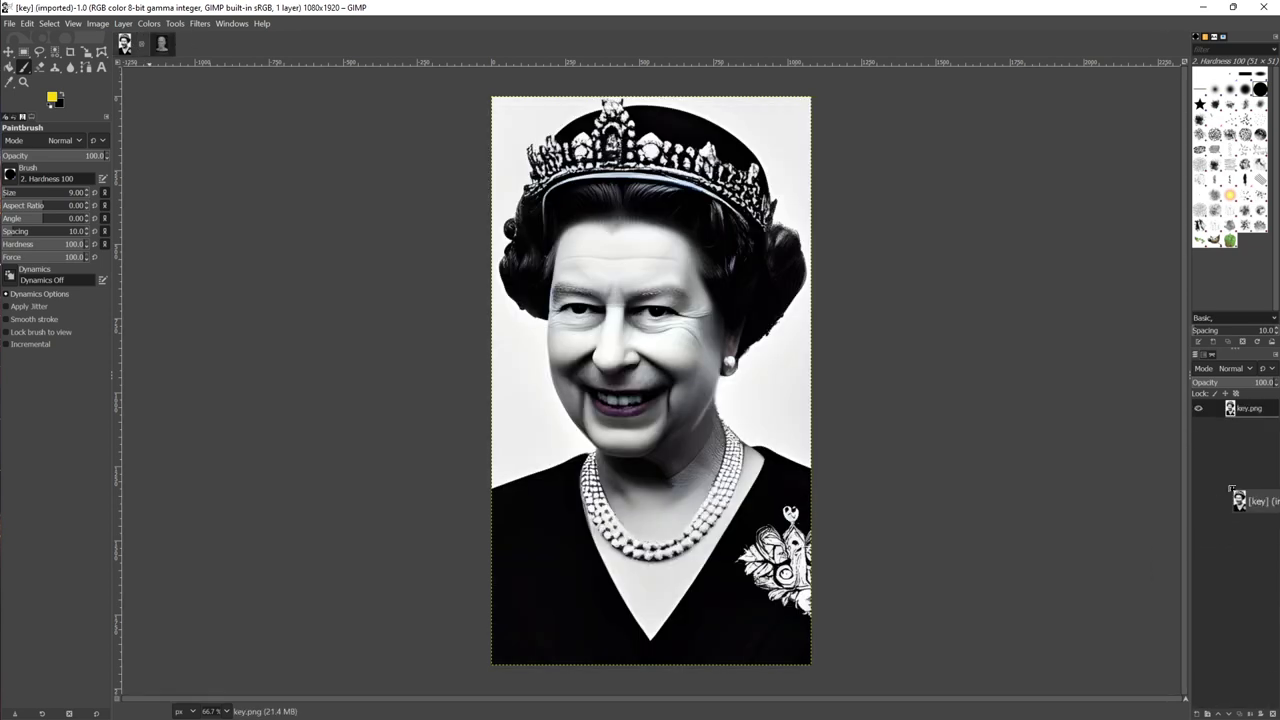
pyautogui.scroll(1, 125, 44)
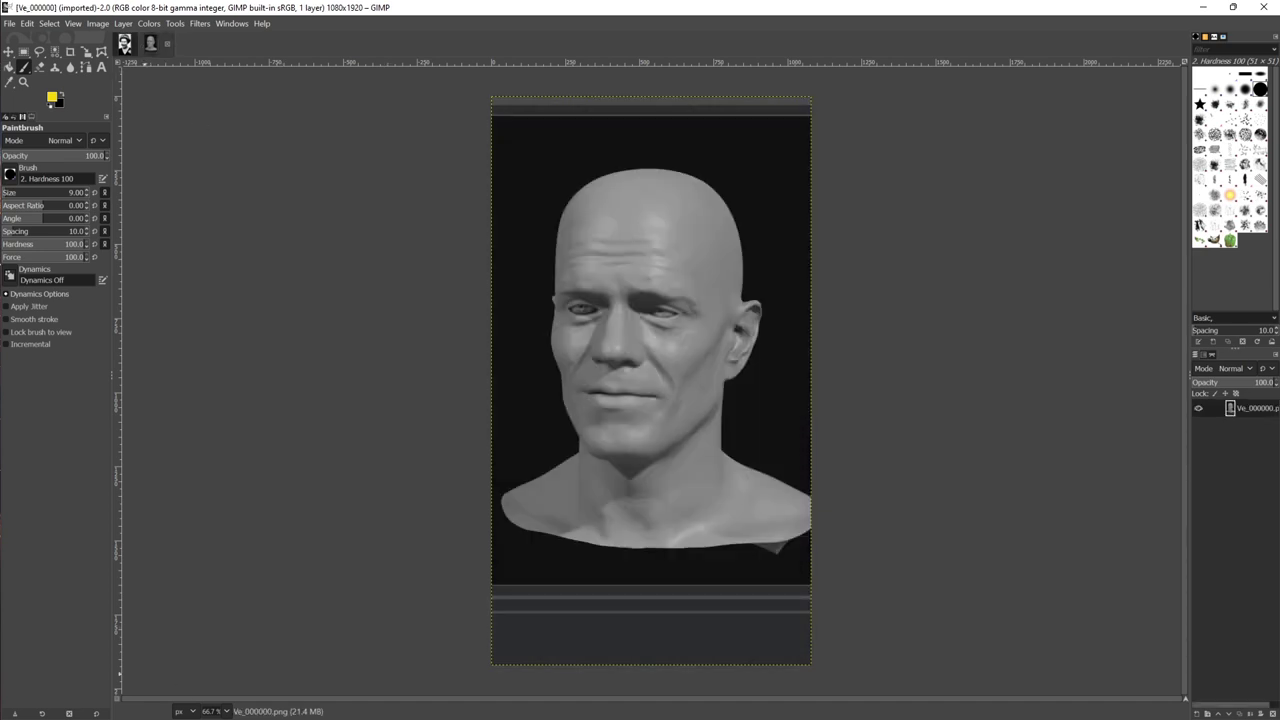
# Step: Add key.png from the Key folder to the Ve_000000 image and convert the floating selection to a new layer
pyautogui.hotkey('alt', 'Tab')
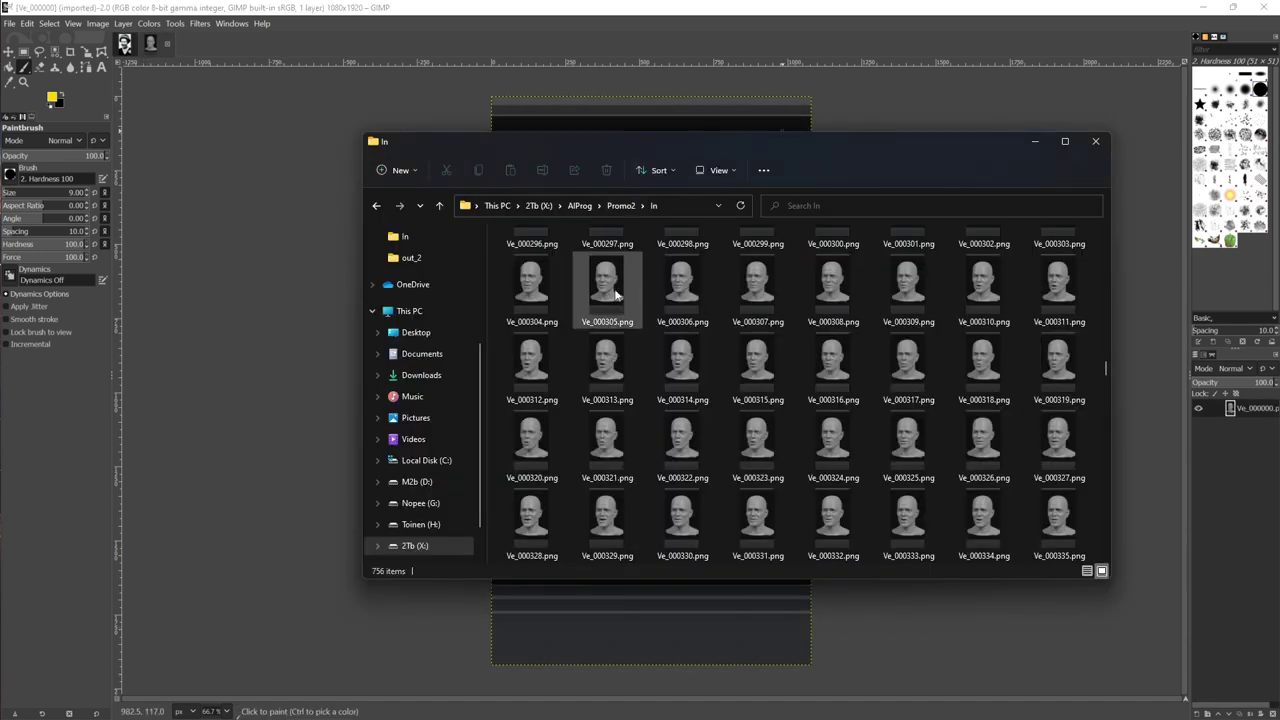
pyautogui.click(617, 206)
pyautogui.doubleClick(534, 271)
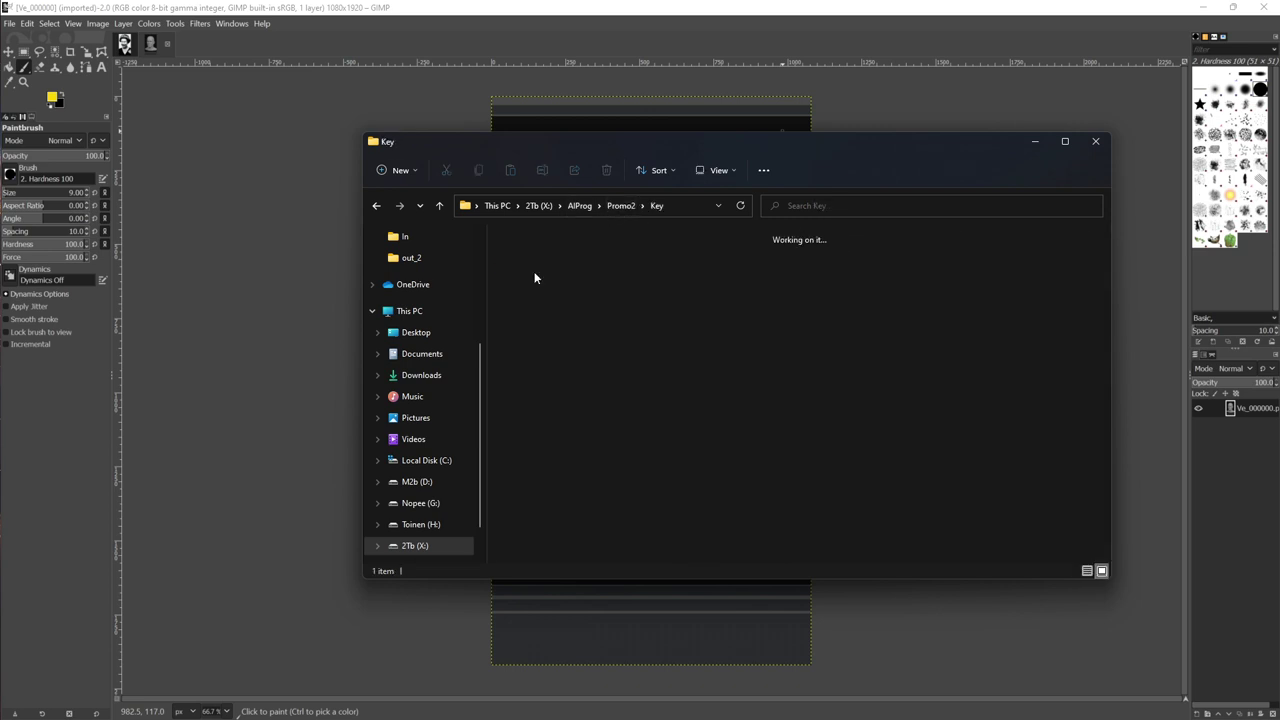
pyautogui.click(534, 271)
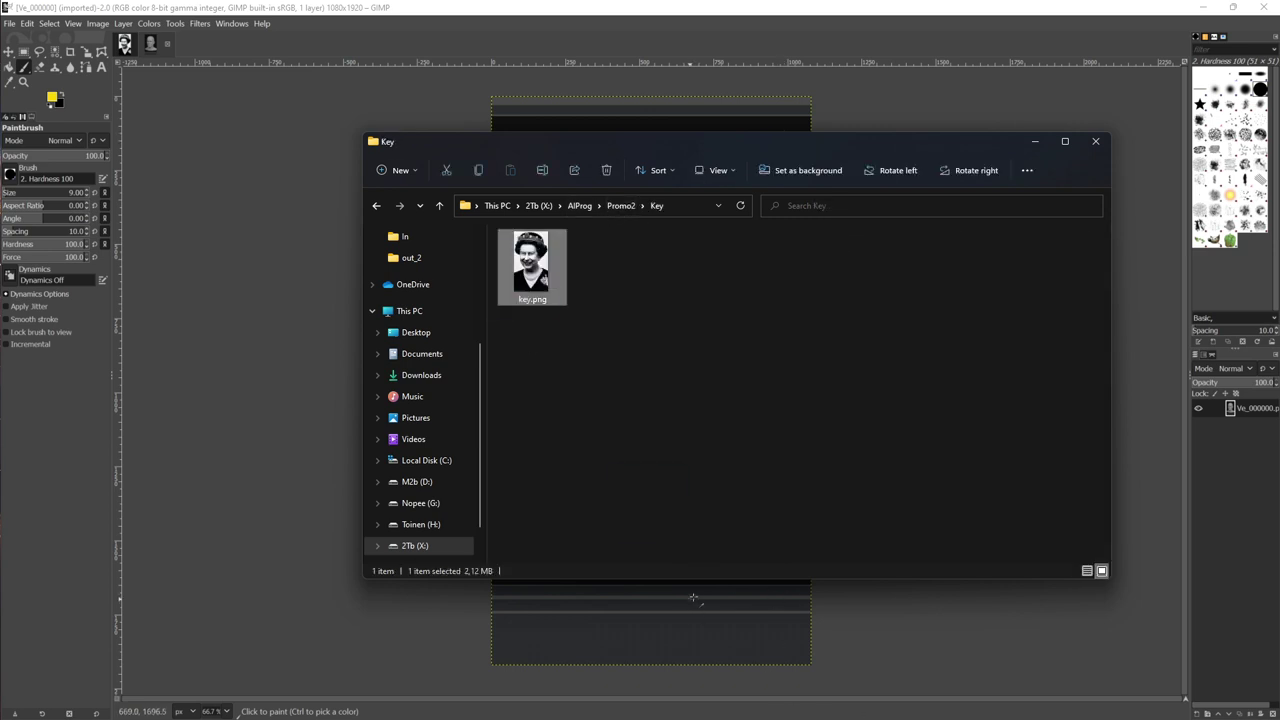
pyautogui.moveTo(545, 262); pyautogui.dragTo(1250, 600)
pyautogui.moveTo(1211, 523); pyautogui.dragTo(1211, 523)
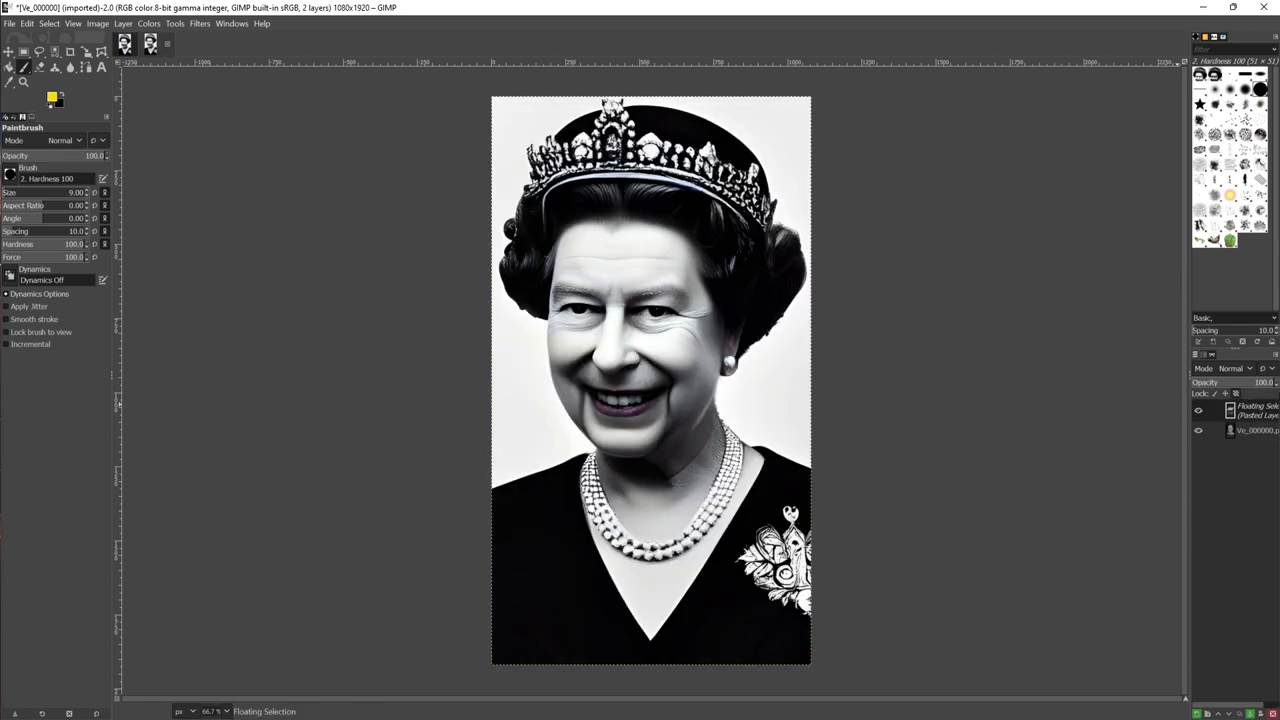
pyautogui.rightClick(1256, 414)
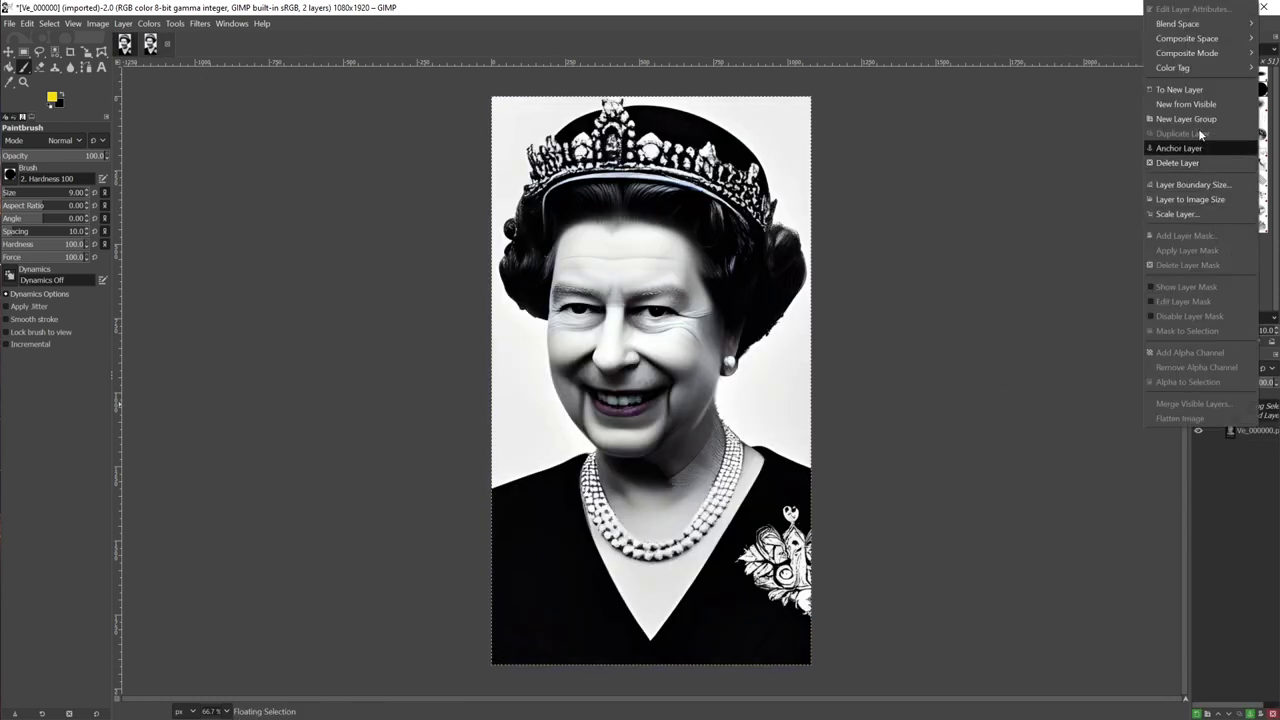
pyautogui.click(1190, 88)
# Step: Lower the pasted layer's opacity to check the portrait's alignment with the head beneath, and undo the opacity change
pyautogui.moveTo(1259, 380)
pyautogui.mouseDown()
pyautogui.moveTo(1190, 383)
pyautogui.moveTo(1265, 383)
pyautogui.moveTo(1197, 384)
pyautogui.moveTo(1249, 397)
pyautogui.moveTo(1222, 384)
pyautogui.moveTo(1262, 384)
pyautogui.moveTo(1212, 384)
pyautogui.moveTo(1270, 386)
pyautogui.moveTo(1196, 385)
pyautogui.moveTo(1214, 395)
pyautogui.moveTo(1262, 386)
pyautogui.moveTo(1194, 384)
pyautogui.moveTo(1276, 384)
pyautogui.mouseUp()
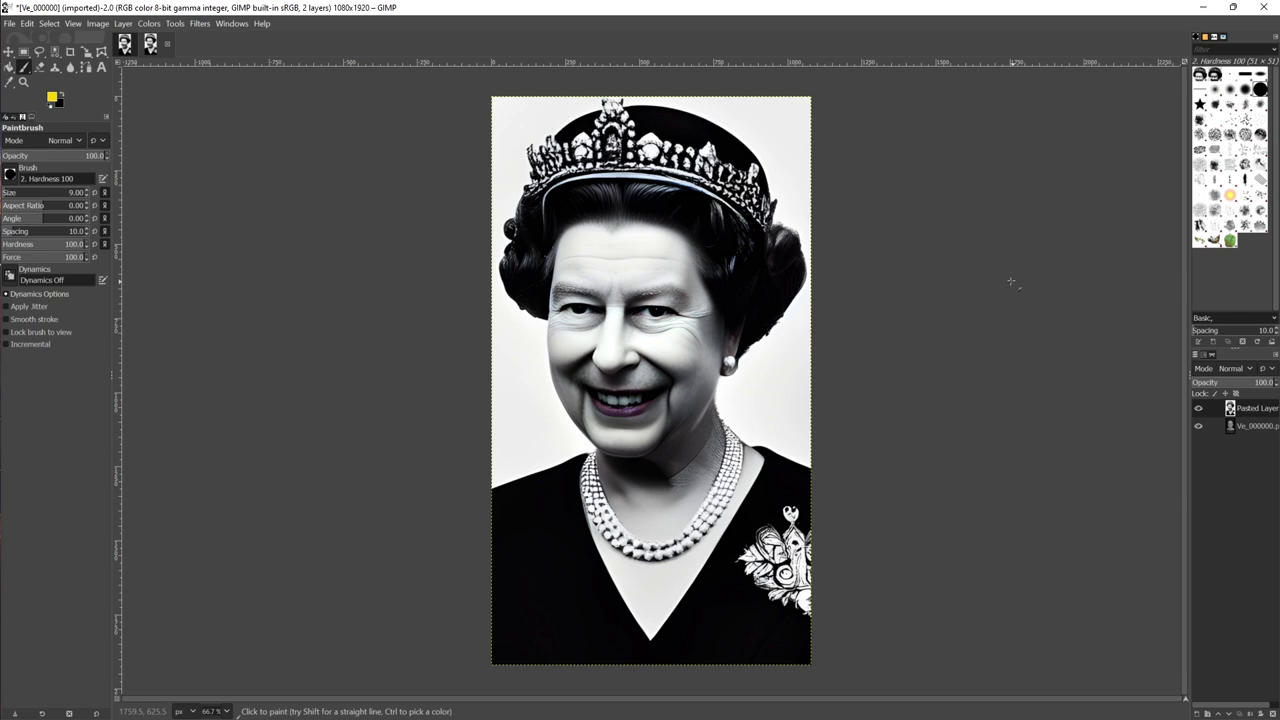
pyautogui.moveTo(1263, 383); pyautogui.dragTo(1201, 378)
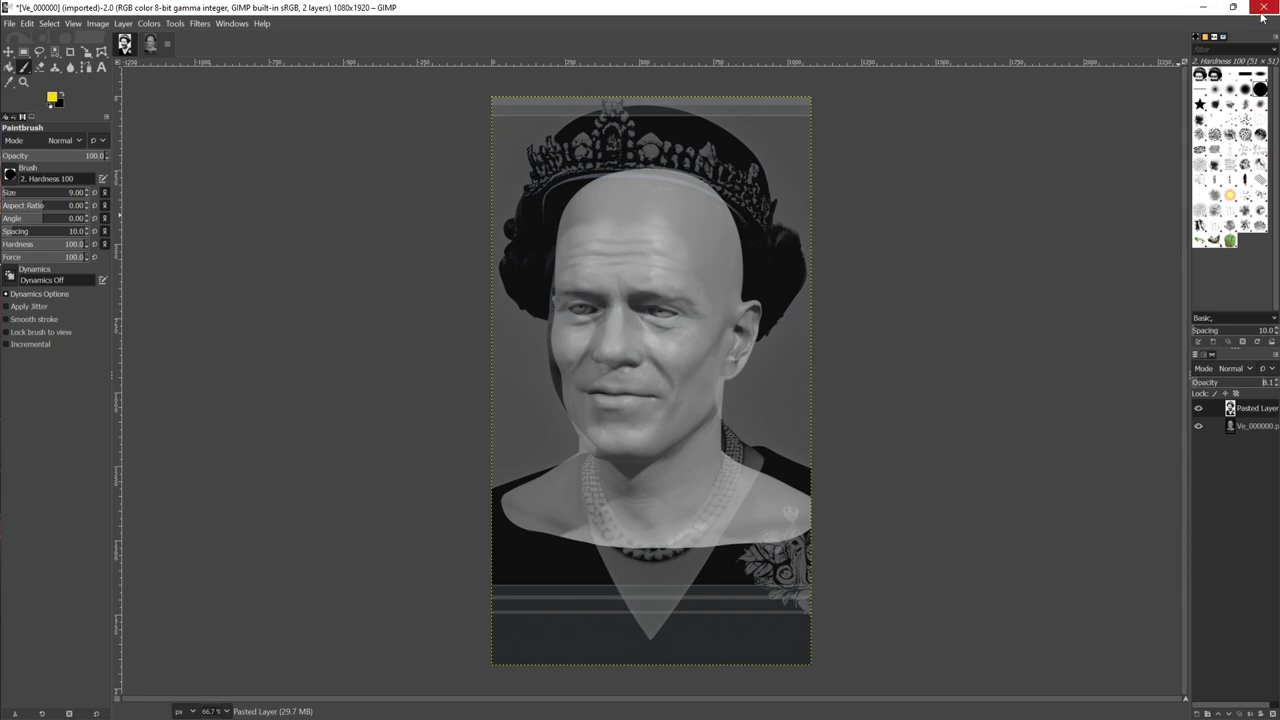
pyautogui.hotkey('ctrl', 'z')
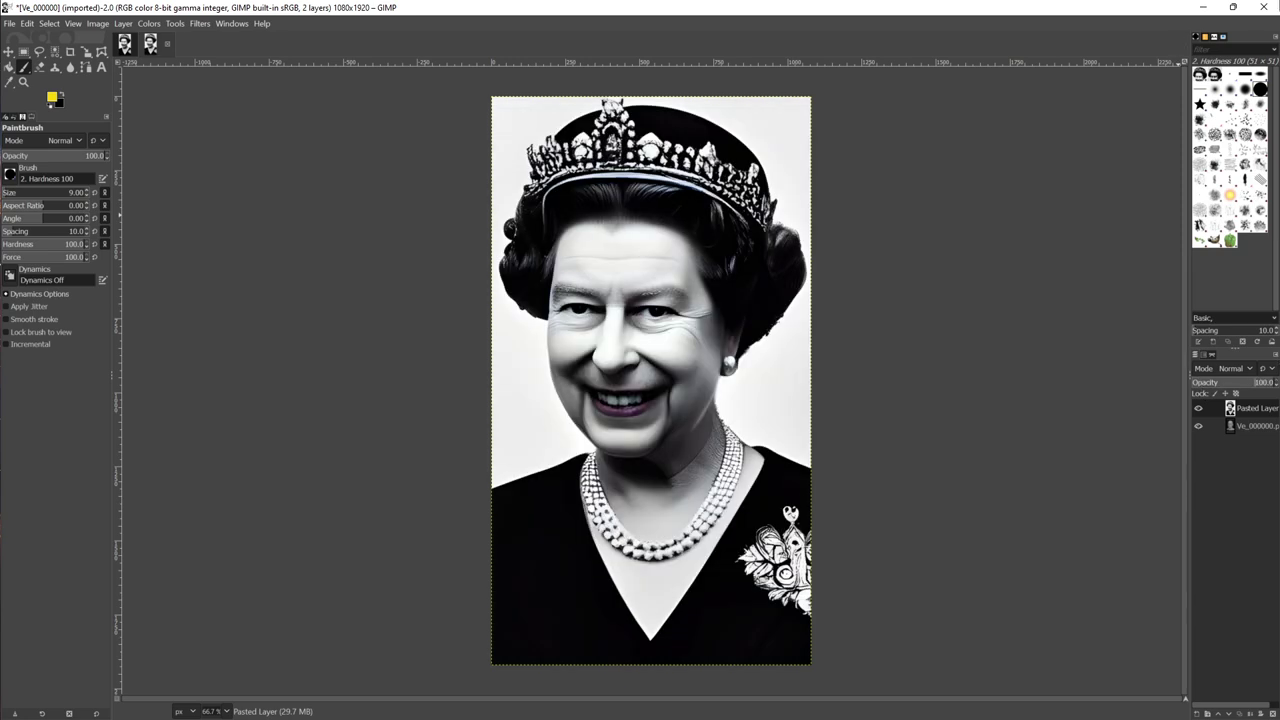
# Step: Quit GIMP and discard the unsaved changes to both images
pyautogui.click(1266, 7)
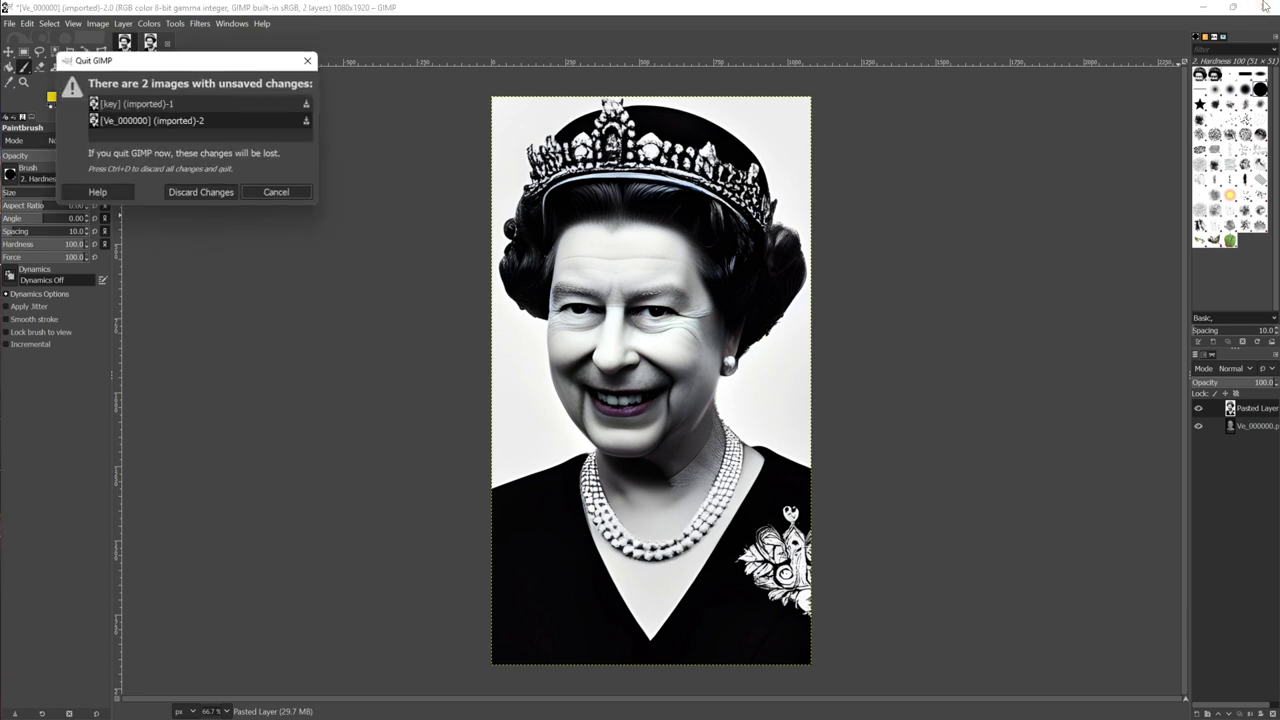
pyautogui.click(163, 193)
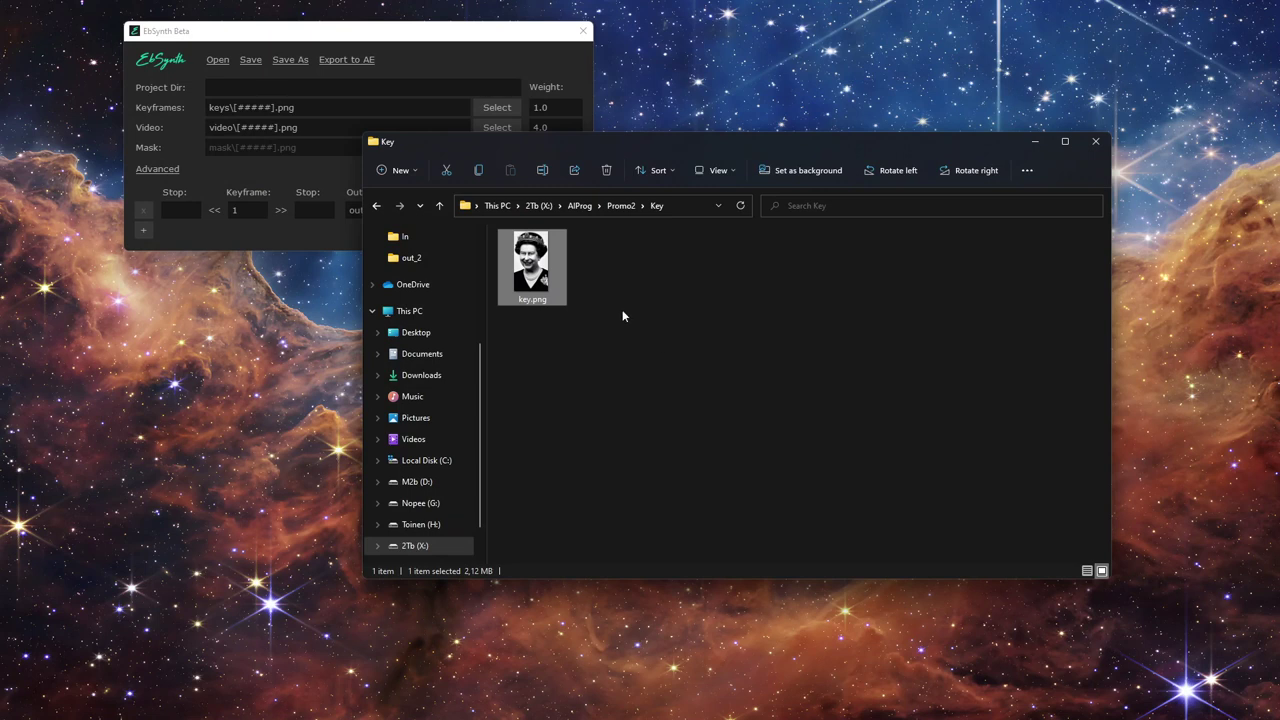
# Step: Open the In folder in Promo2 and examine the frame sequence through to its last file, Ve_000755.png
pyautogui.click(621, 205)
pyautogui.doubleClick(530, 252)
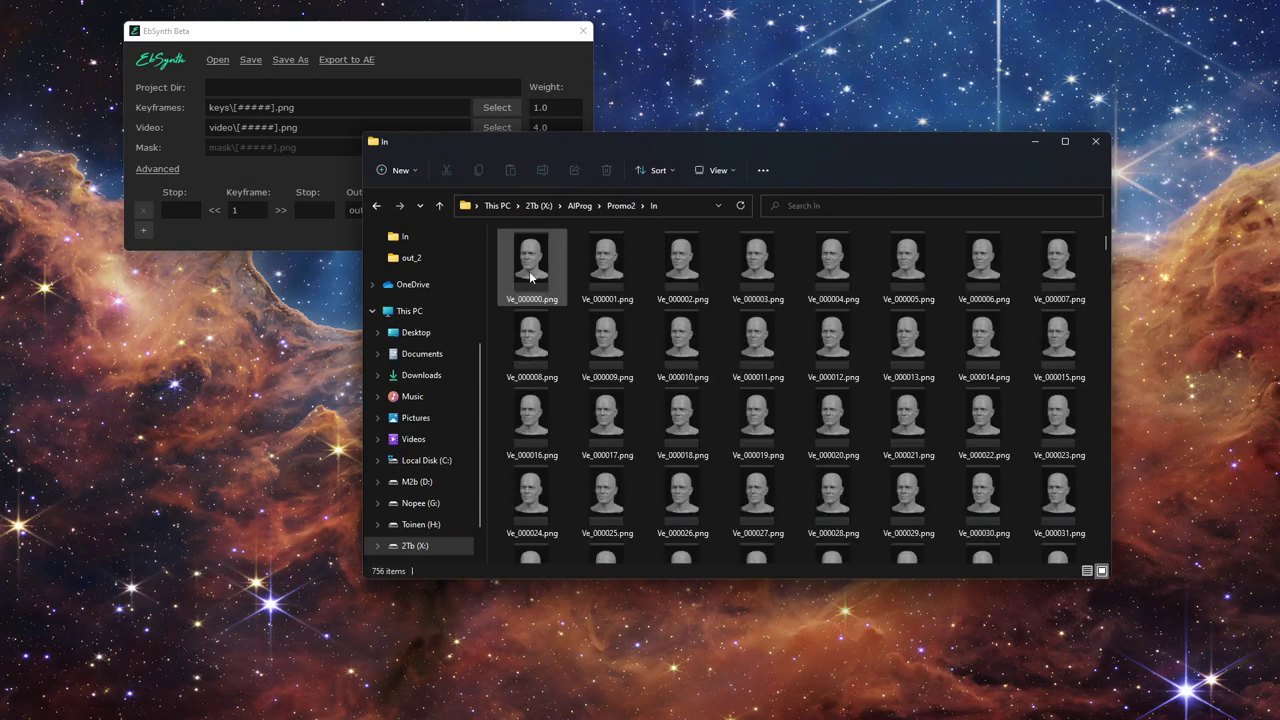
pyautogui.scroll(-20, 702, 450)
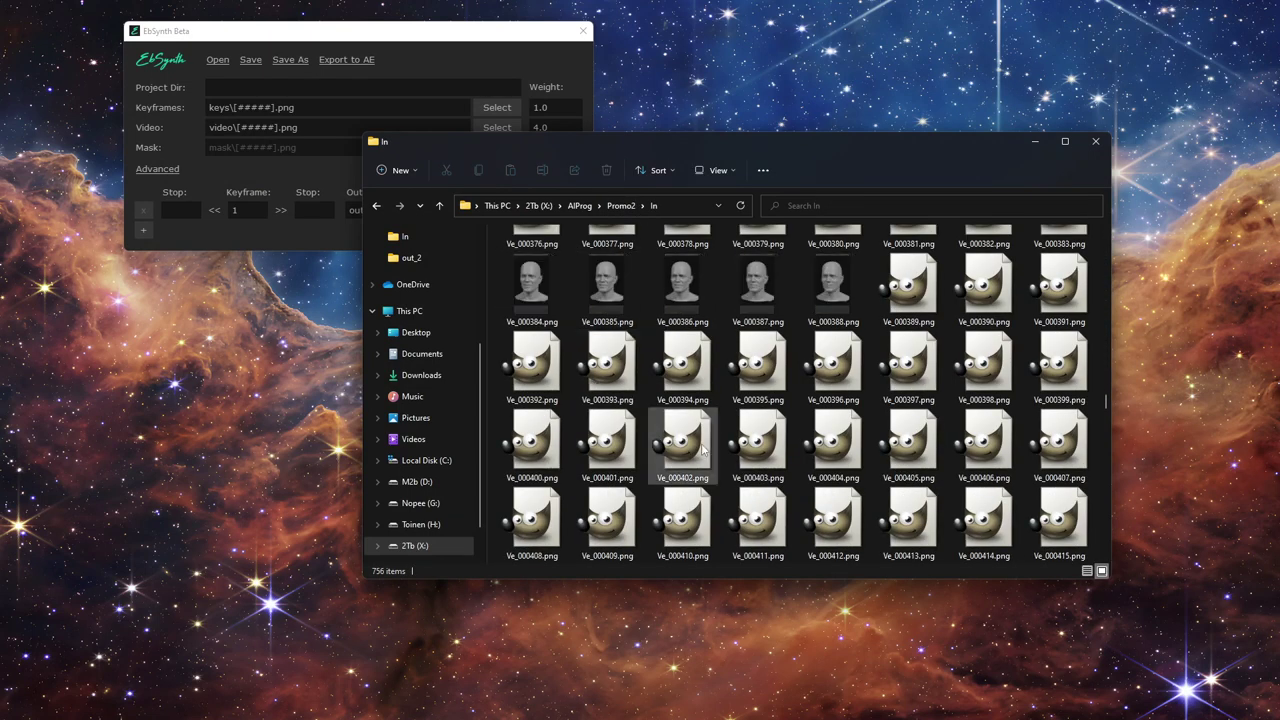
pyautogui.scroll(-18, 702, 450)
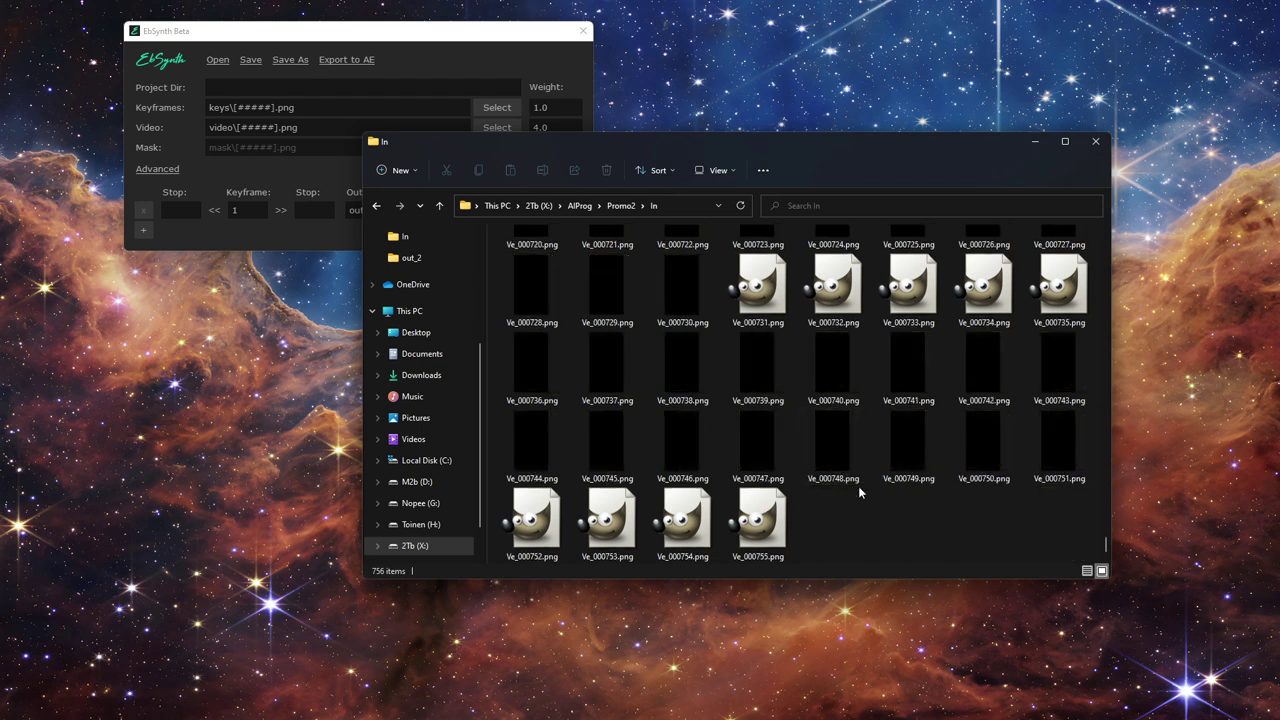
pyautogui.click(767, 535)
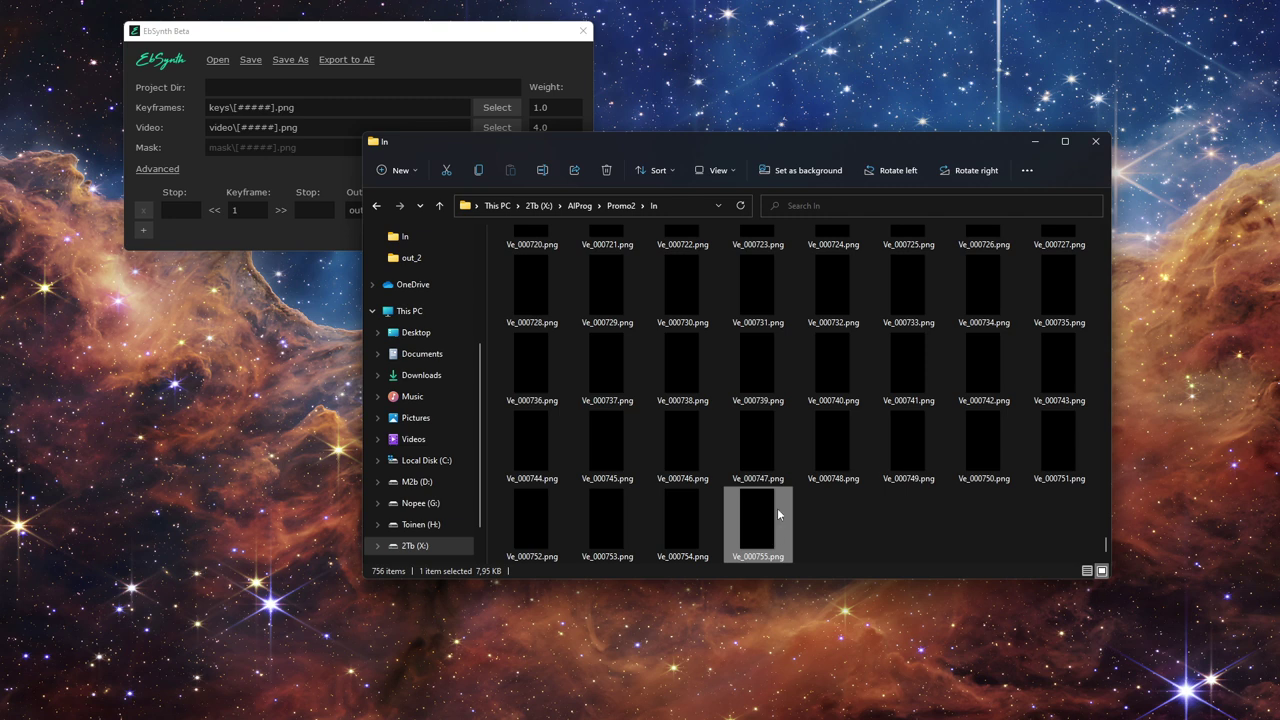
pyautogui.scroll(15, 778, 514)
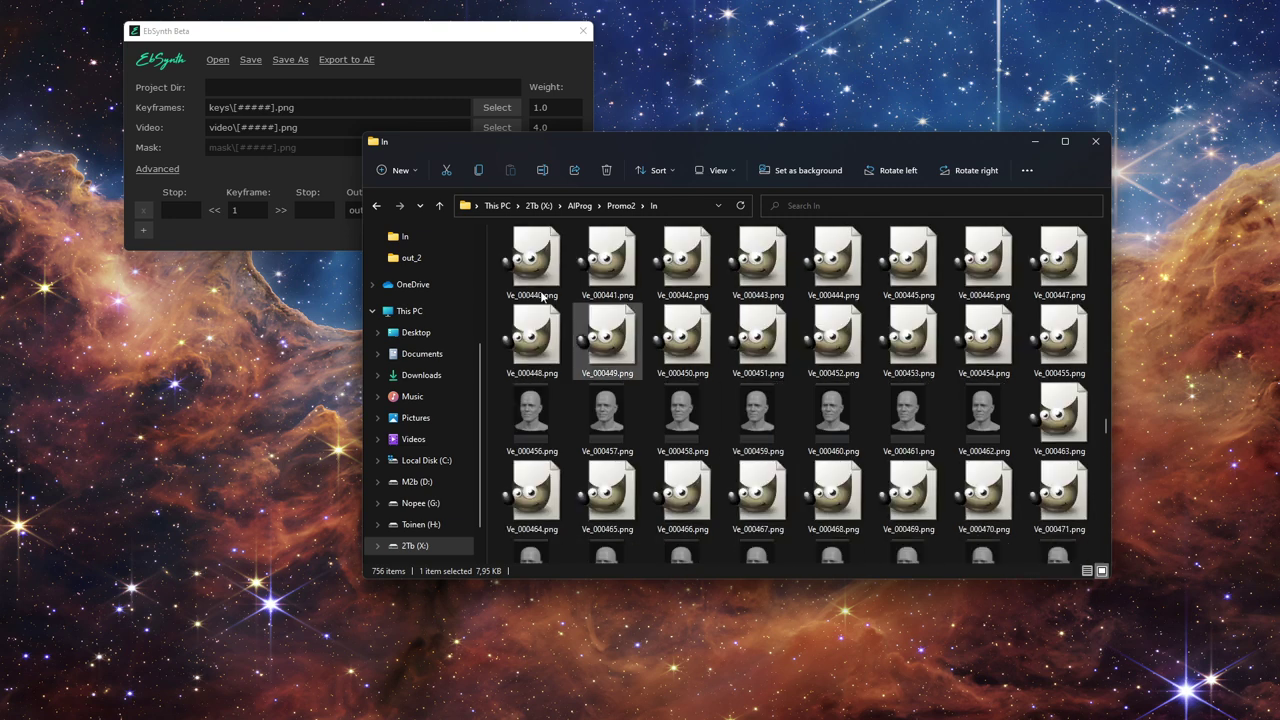
# Step: Switch to EbSynth and set the keyframes to key.png from the AIProg\Promo2\Key folder on drive X
pyautogui.click(414, 55)
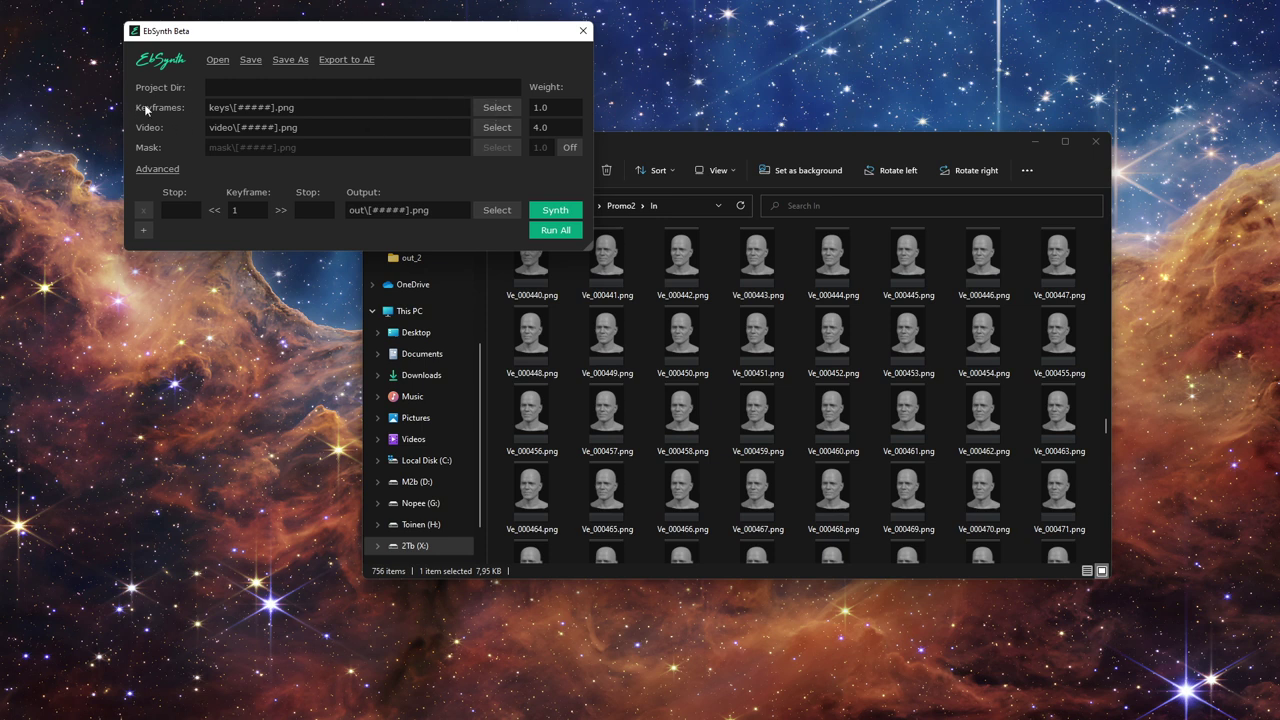
pyautogui.click(497, 107)
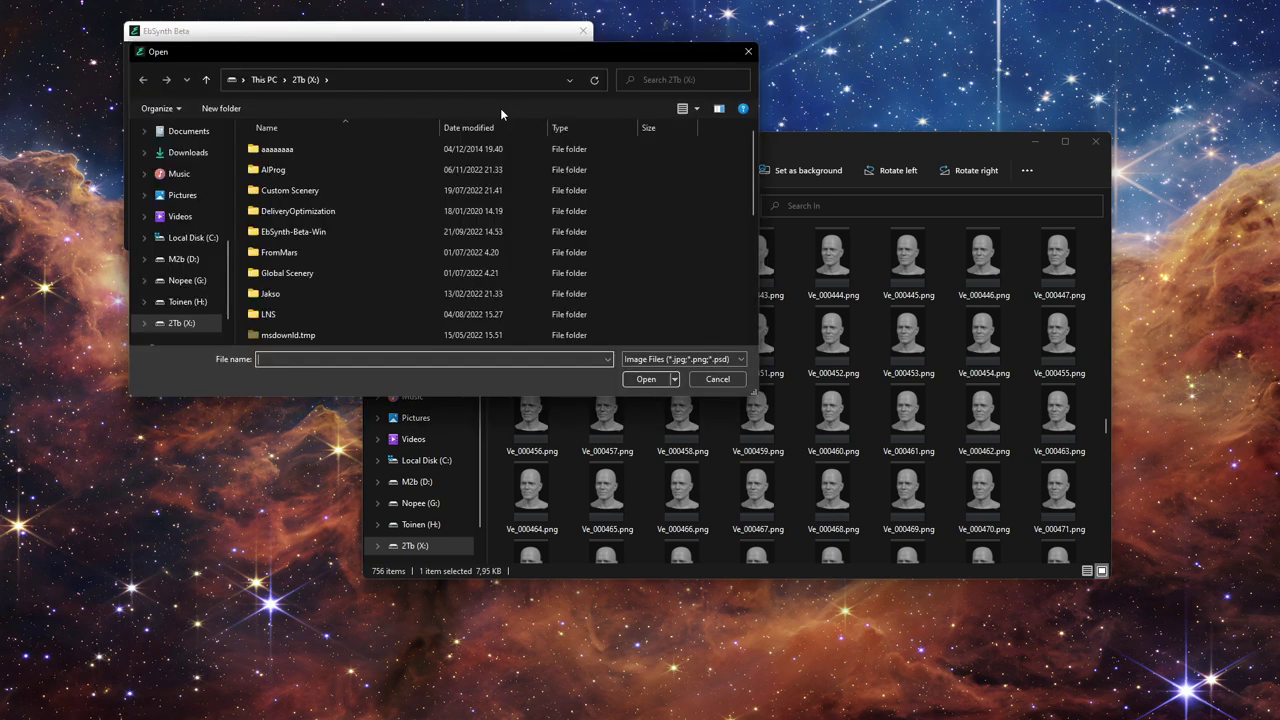
pyautogui.doubleClick(293, 170)
pyautogui.doubleClick(289, 210)
pyautogui.doubleClick(285, 172)
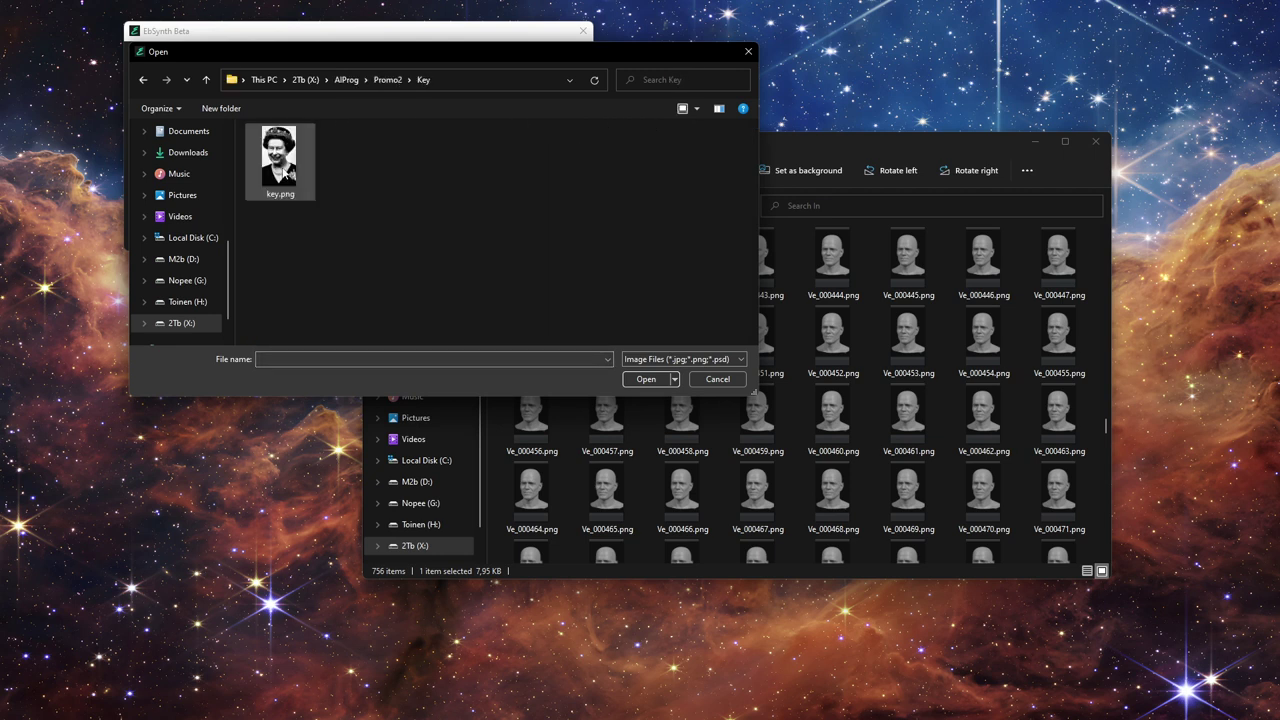
pyautogui.doubleClick(285, 172)
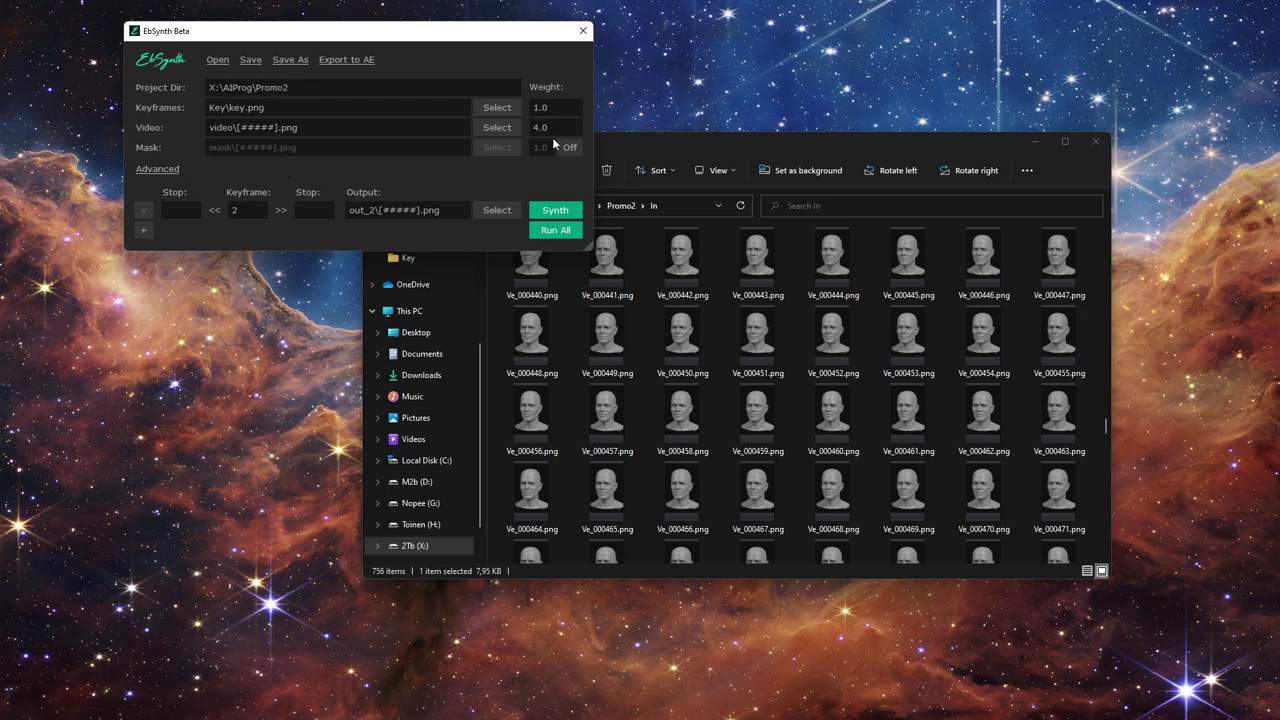
# Step: Set the video source to the frame sequence starting with Ve_000000.png in Promo2's In folder
pyautogui.click(497, 128)
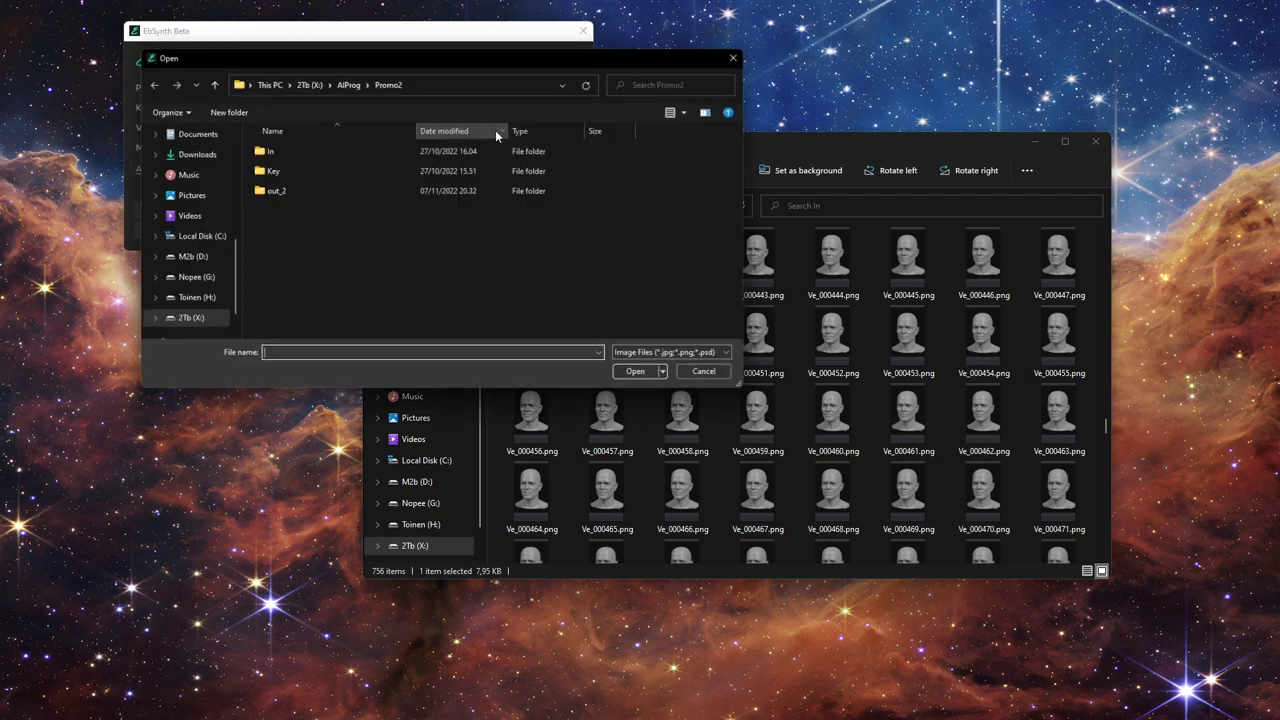
pyautogui.doubleClick(272, 150)
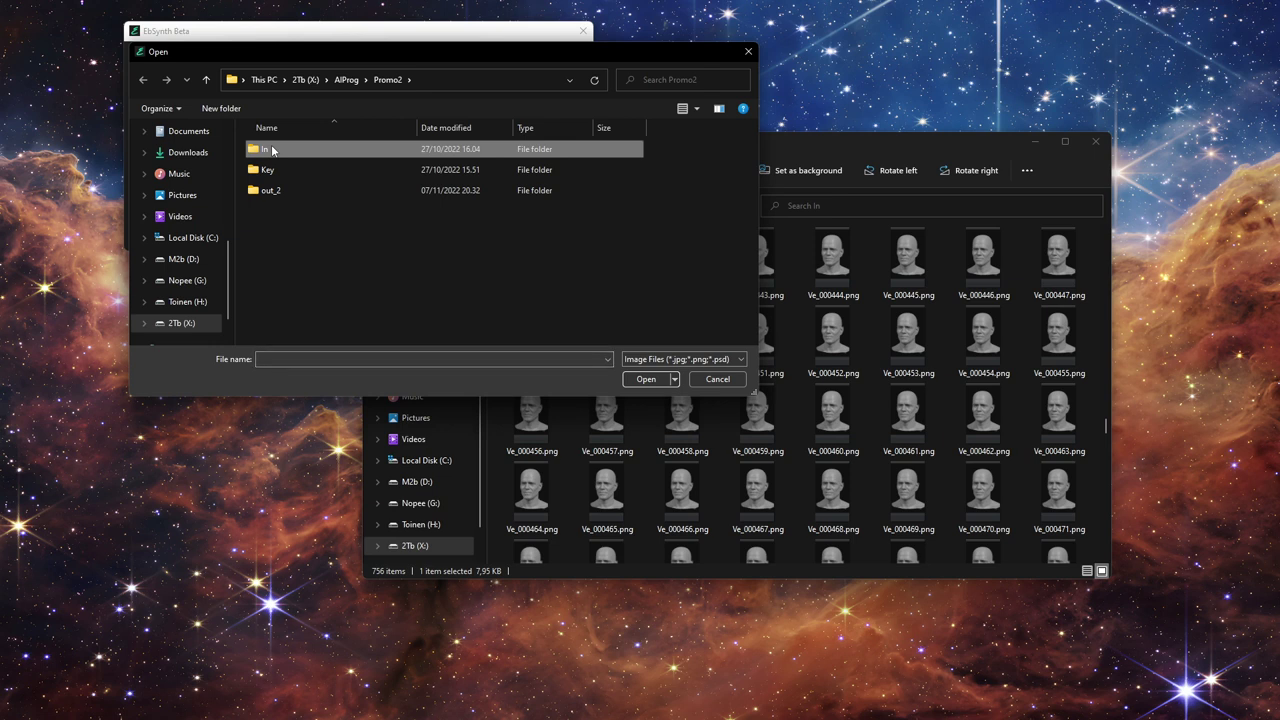
pyautogui.click(272, 150)
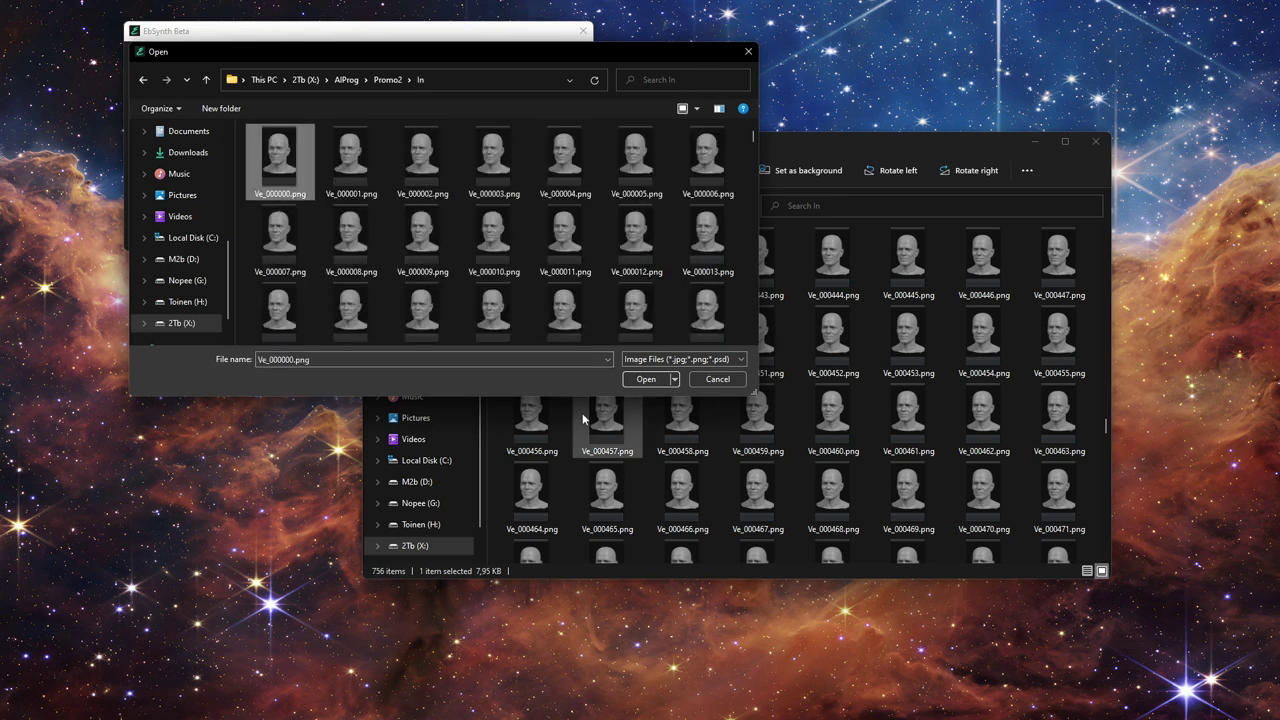
pyautogui.click(275, 362)
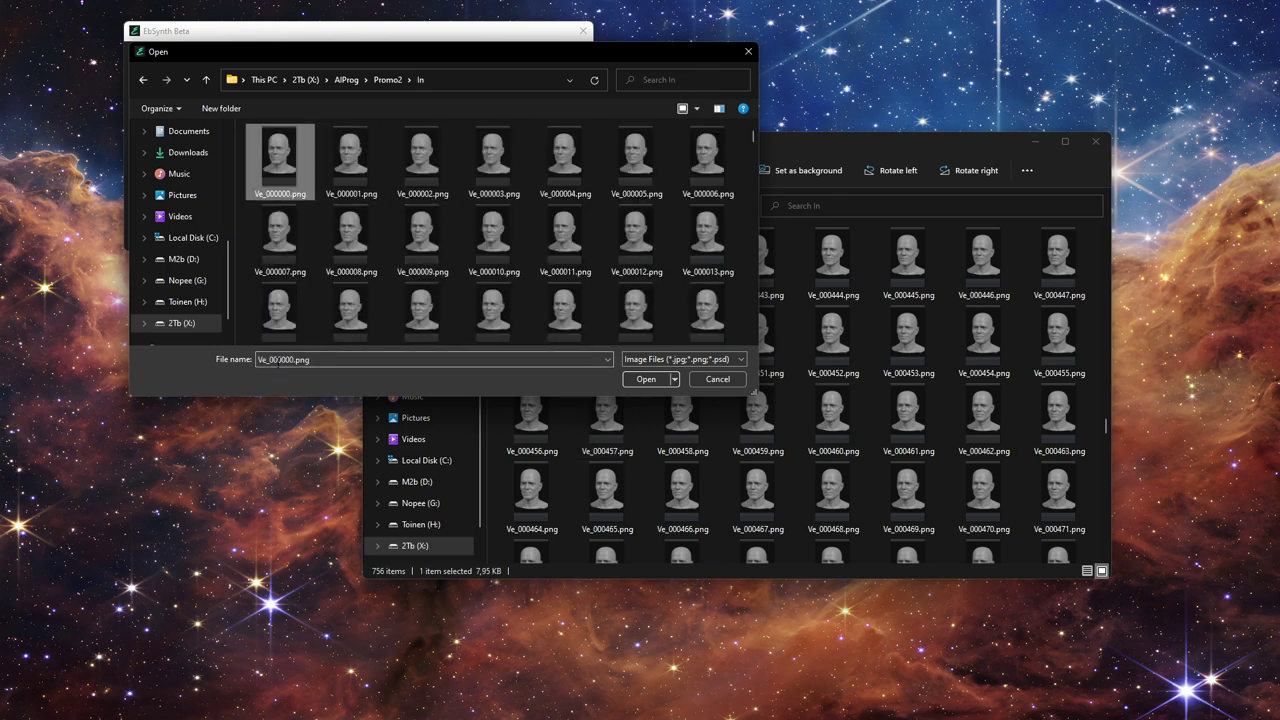
pyautogui.click(645, 378)
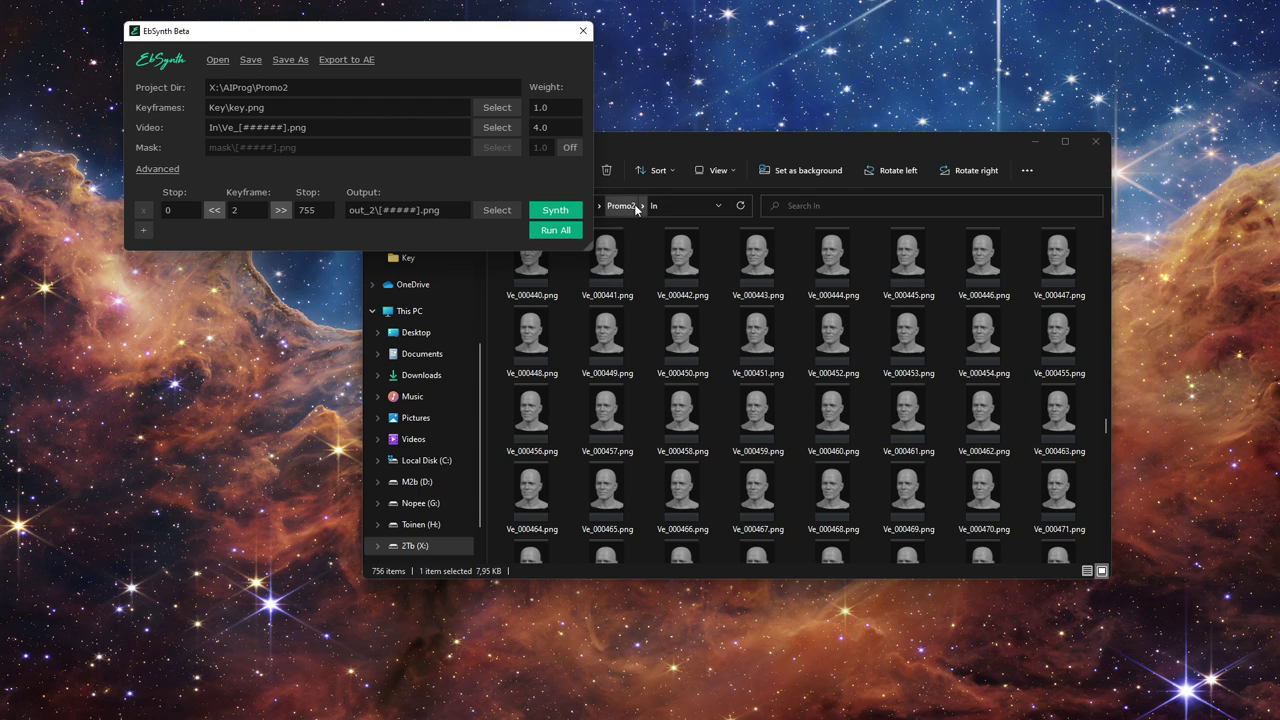
# Step: Open the out_2 folder of Promo2 in File Explorer and examine how the portrait changes across the output frames
pyautogui.click(652, 144)
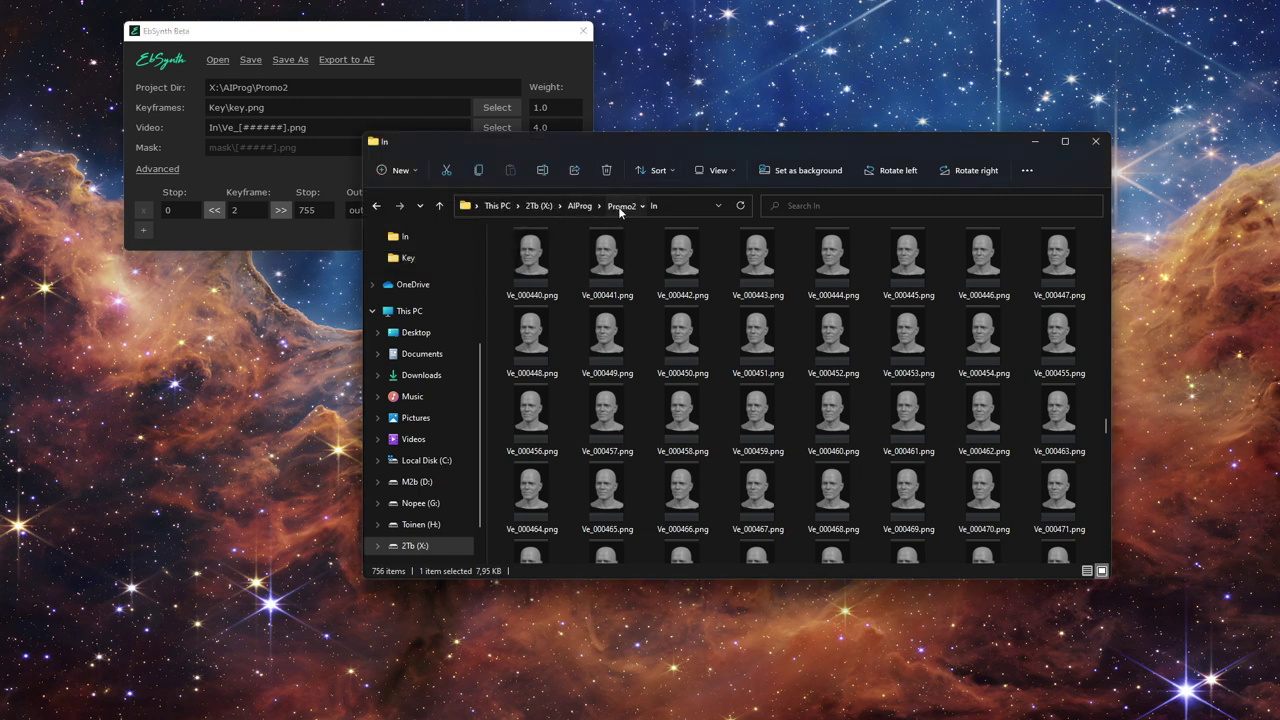
pyautogui.click(620, 205)
pyautogui.doubleClick(528, 295)
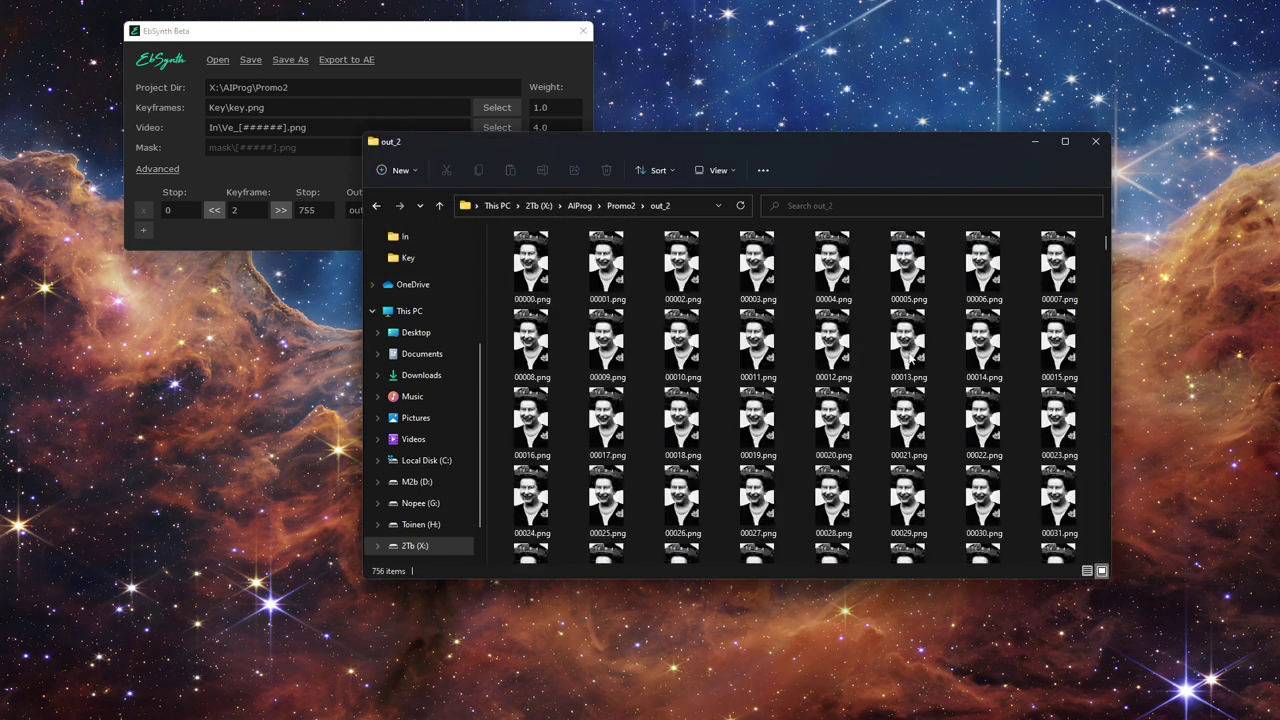
pyautogui.scroll(-20, 929, 360)
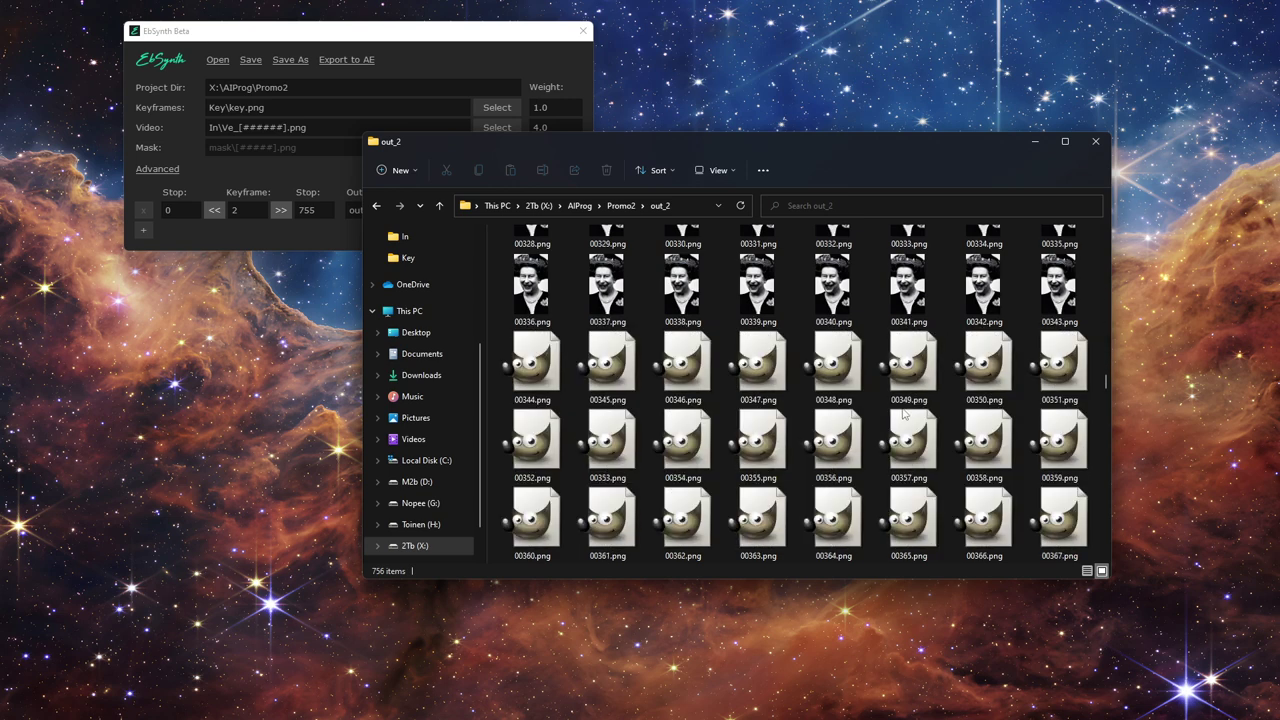
pyautogui.scroll(15, 908, 409)
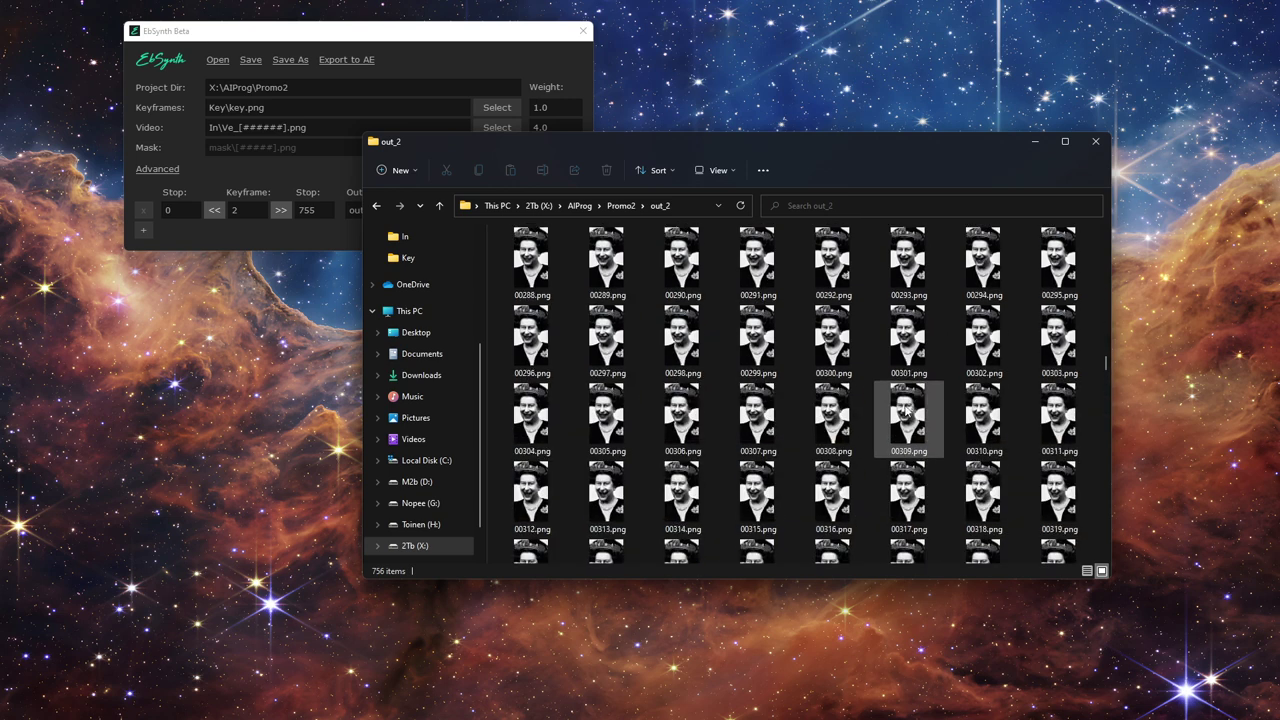
pyautogui.scroll(-12, 908, 409)
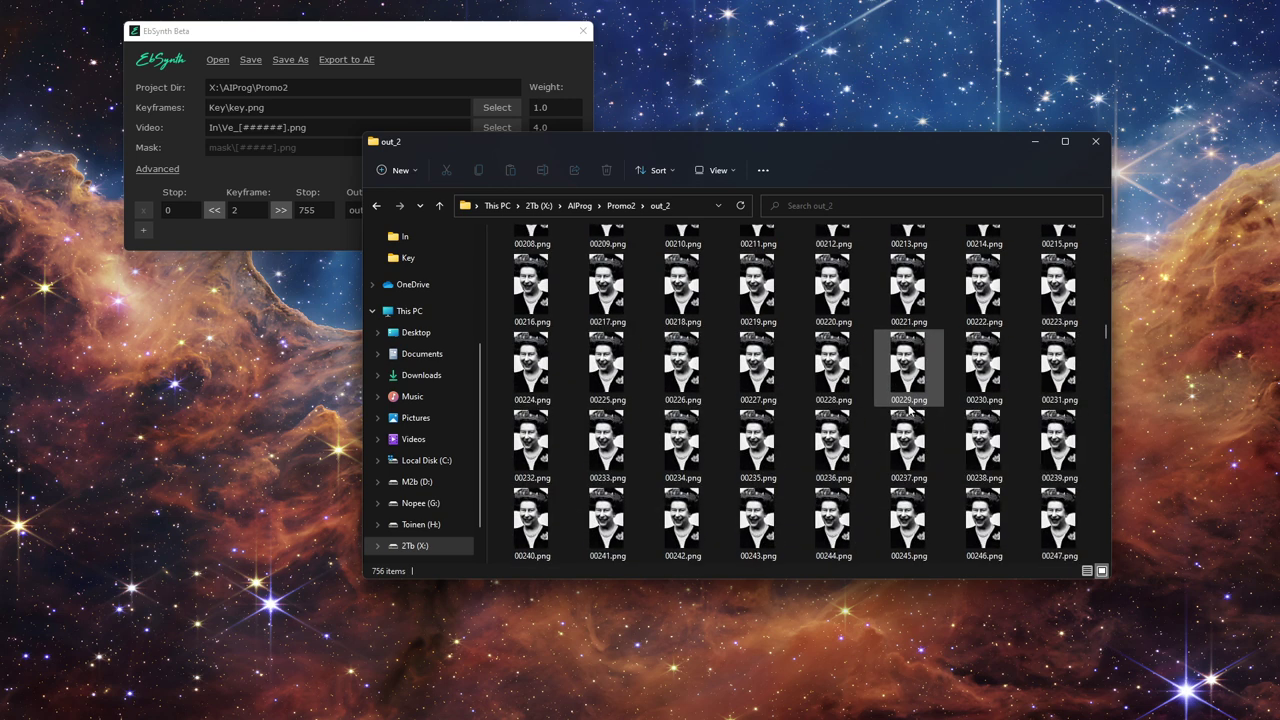
pyautogui.scroll(-6, 908, 409)
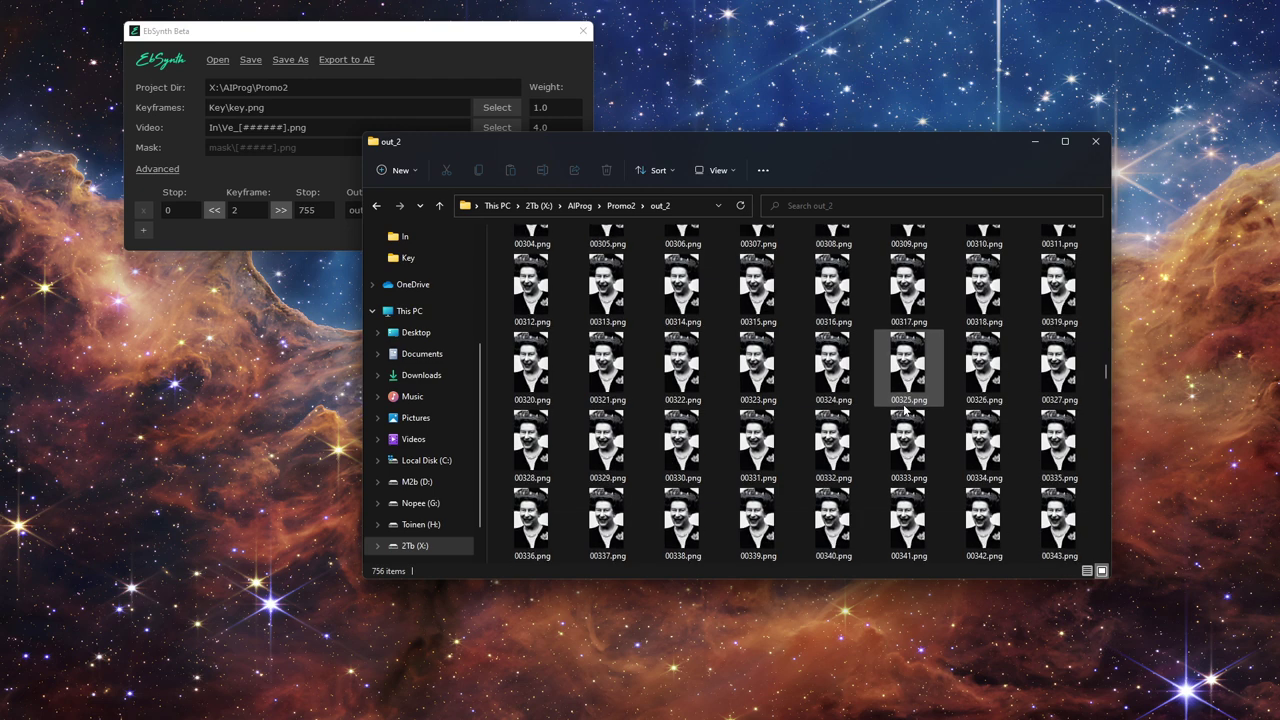
pyautogui.scroll(-2, 905, 409)
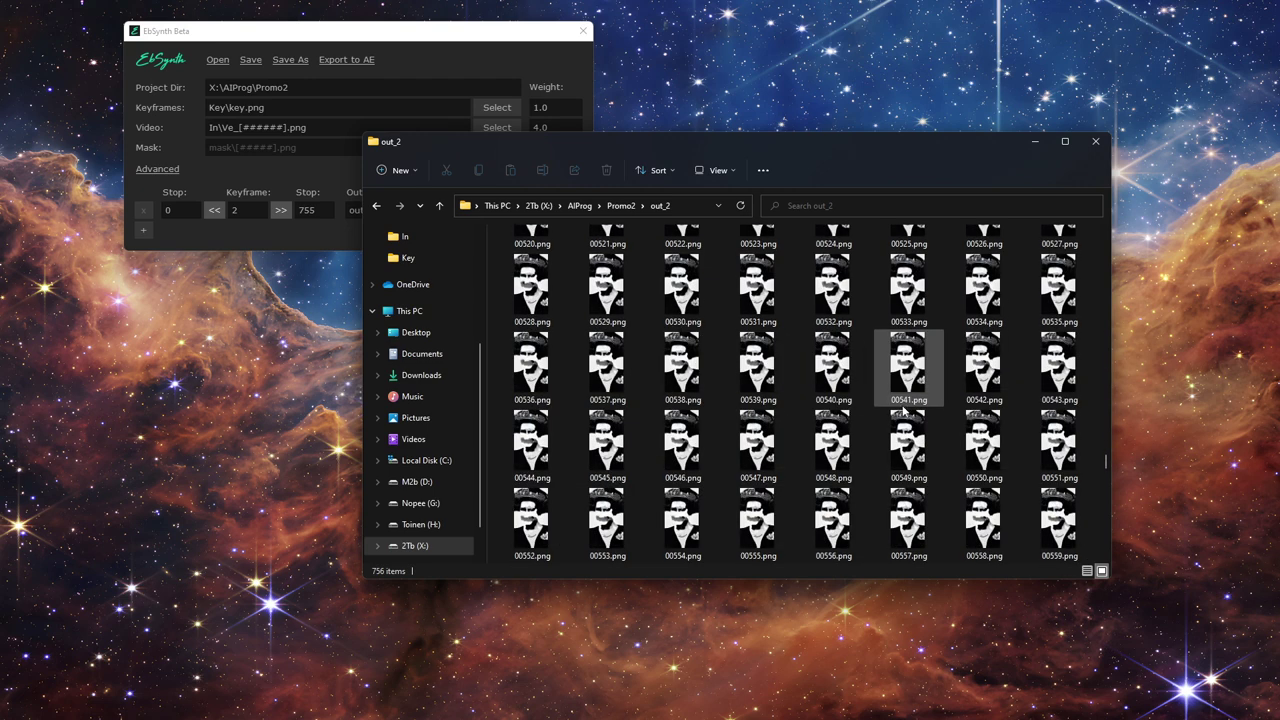
pyautogui.scroll(10, 905, 409)
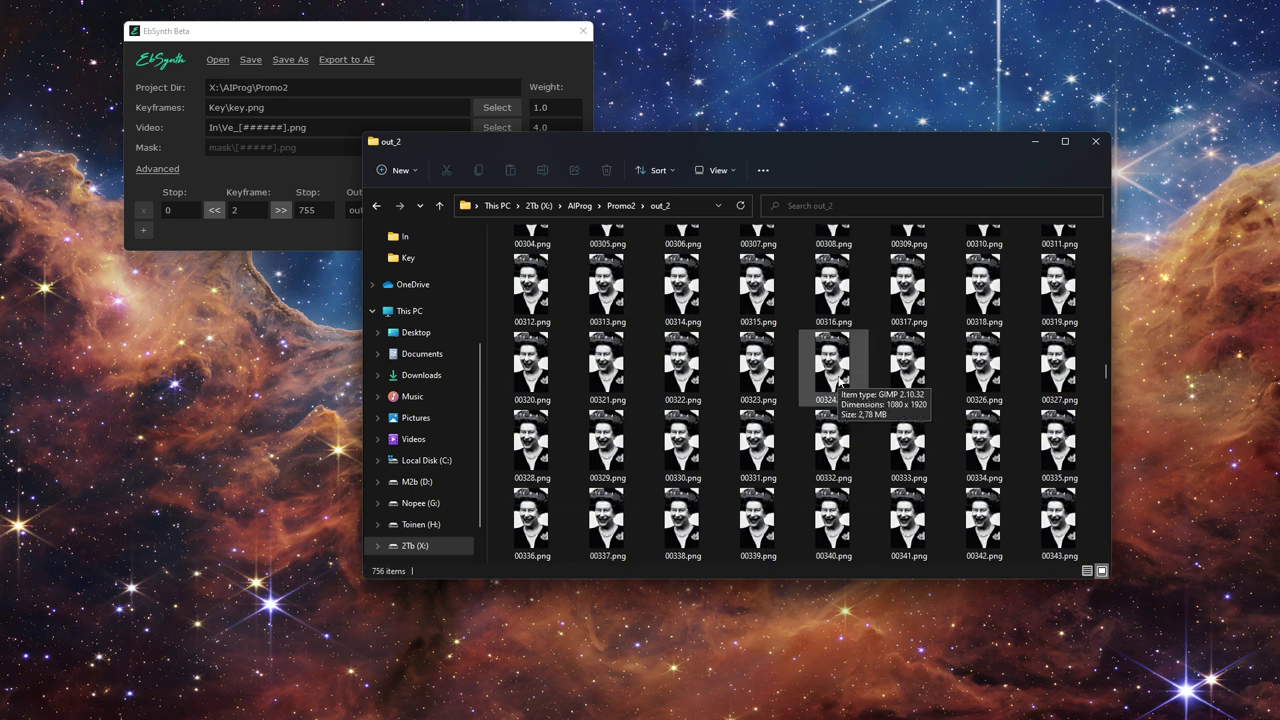
# Step: Inspect output frame 00324.png at full size in GIMP, close it, and return to EbSynth
pyautogui.click(842, 377)
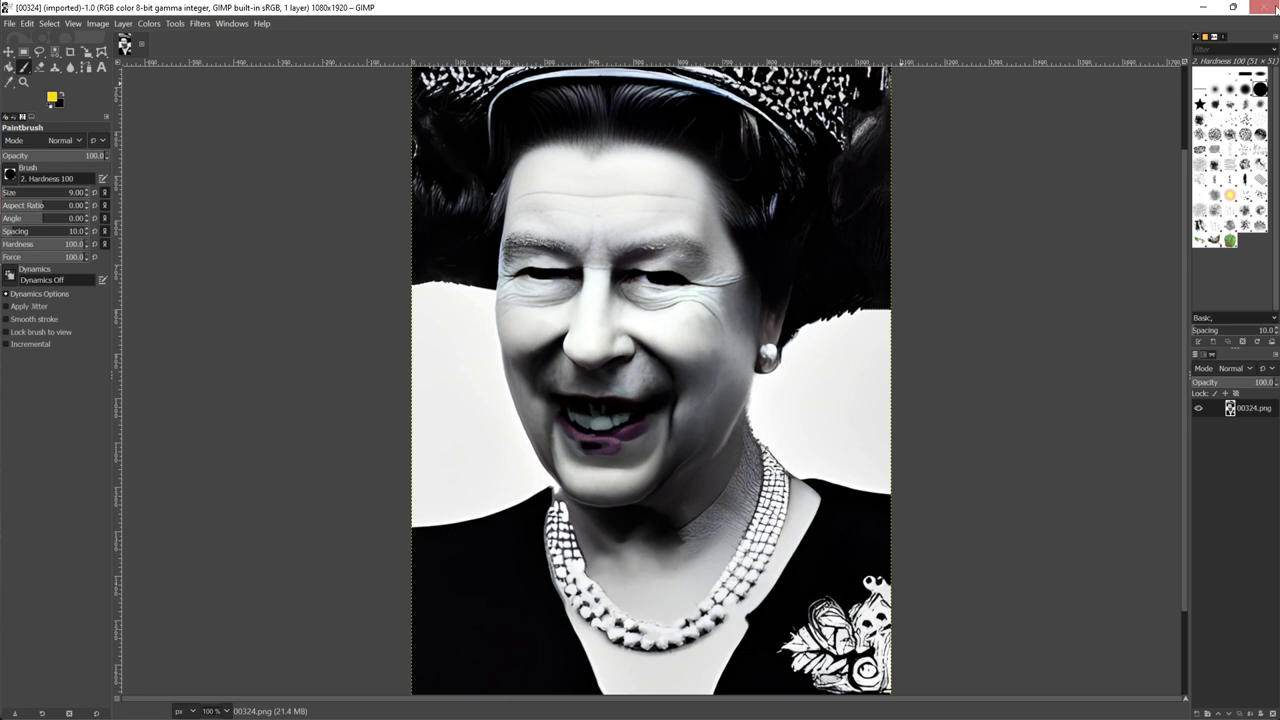
pyautogui.click(1270, 6)
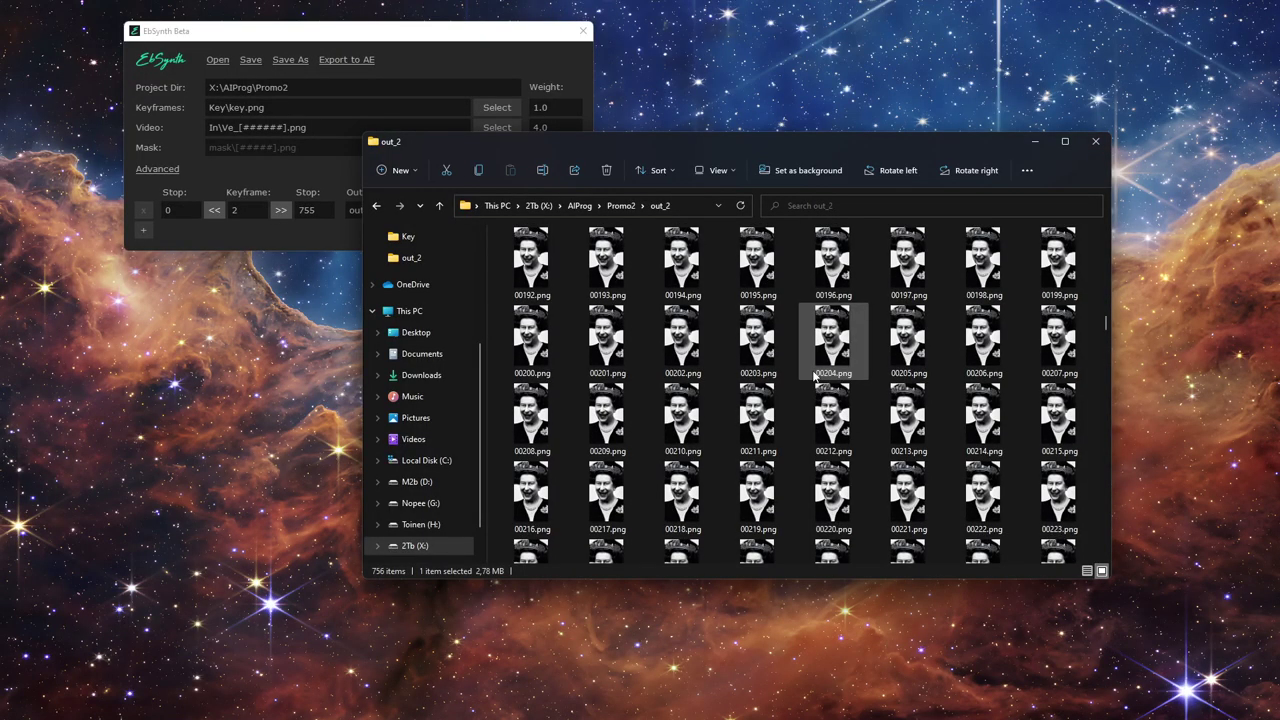
pyautogui.scroll(15, 815, 375)
pyautogui.click(335, 164)
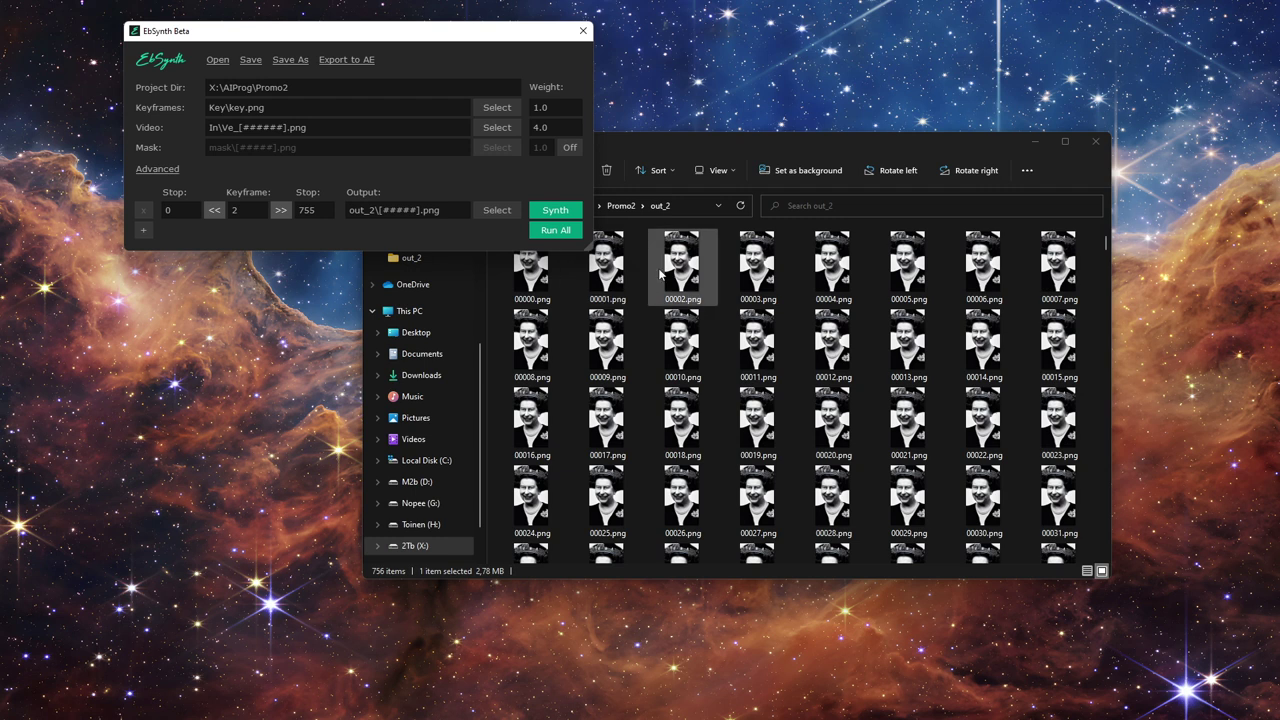
# Step: Browse the out_2 sequence again from its first frame, 00000.png, comparing the early, middle and late output frames
pyautogui.click(756, 352)
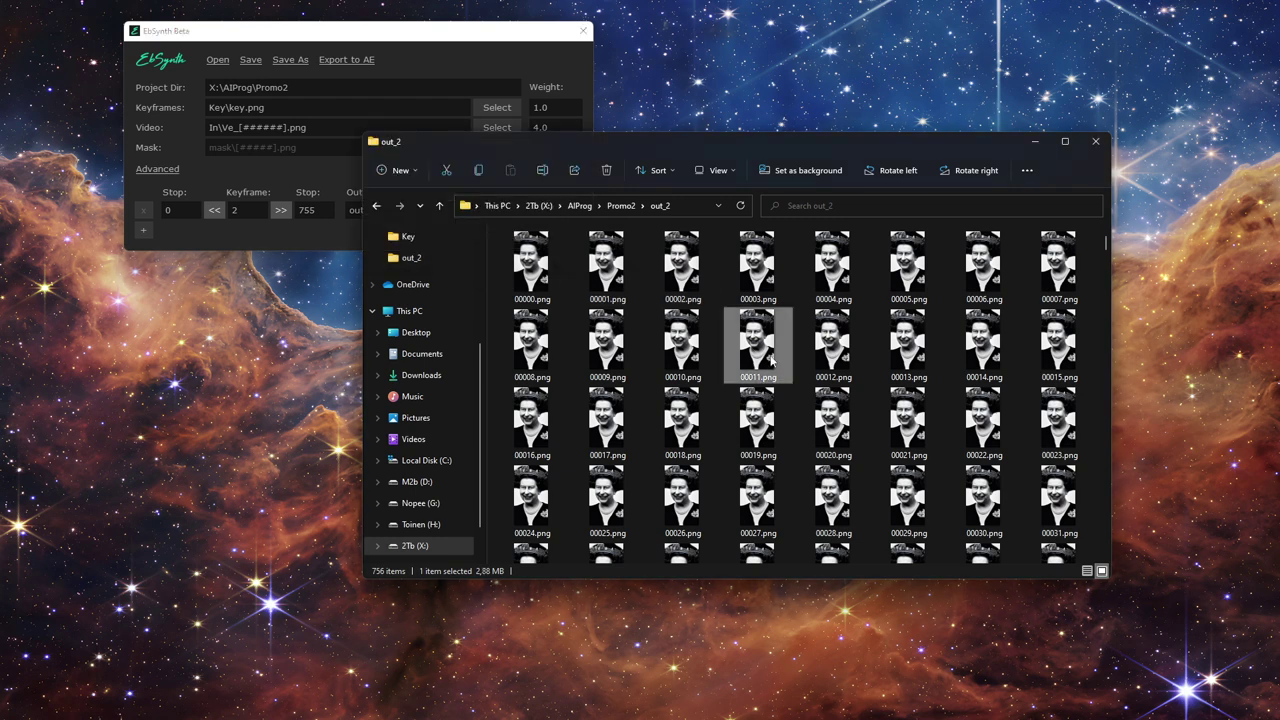
pyautogui.scroll(-10, 800, 380)
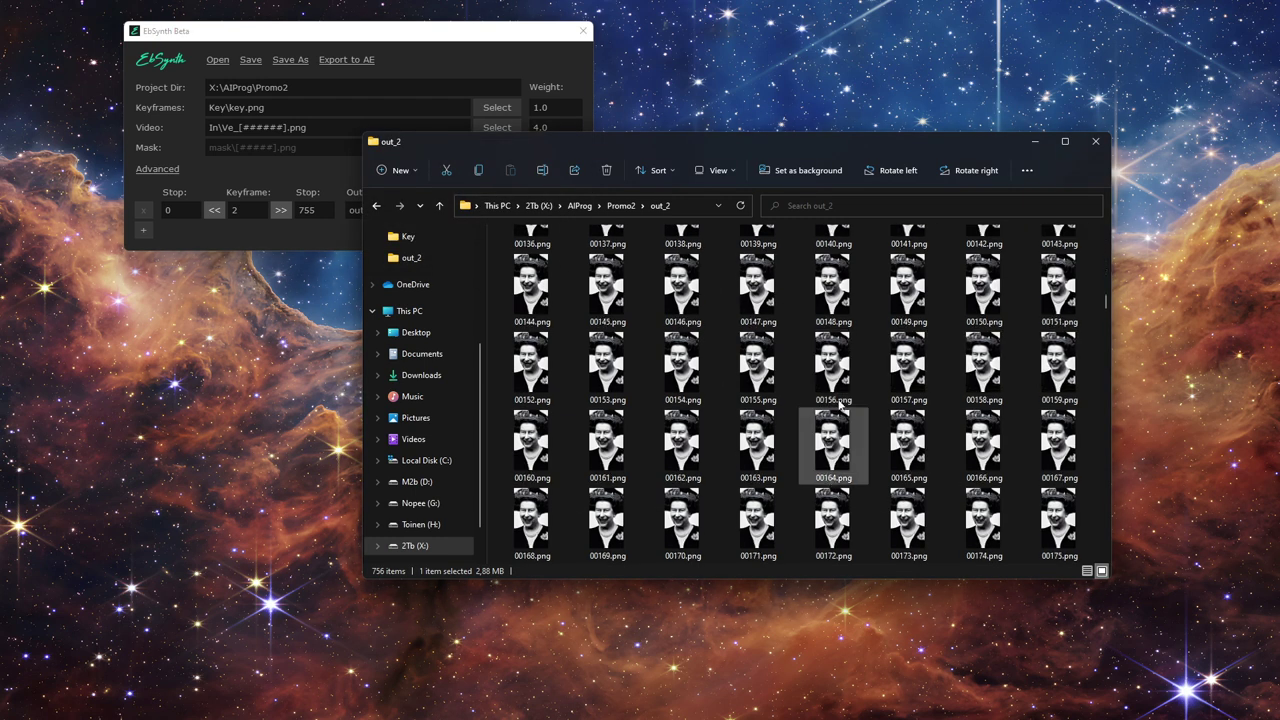
pyautogui.scroll(3, 770, 403)
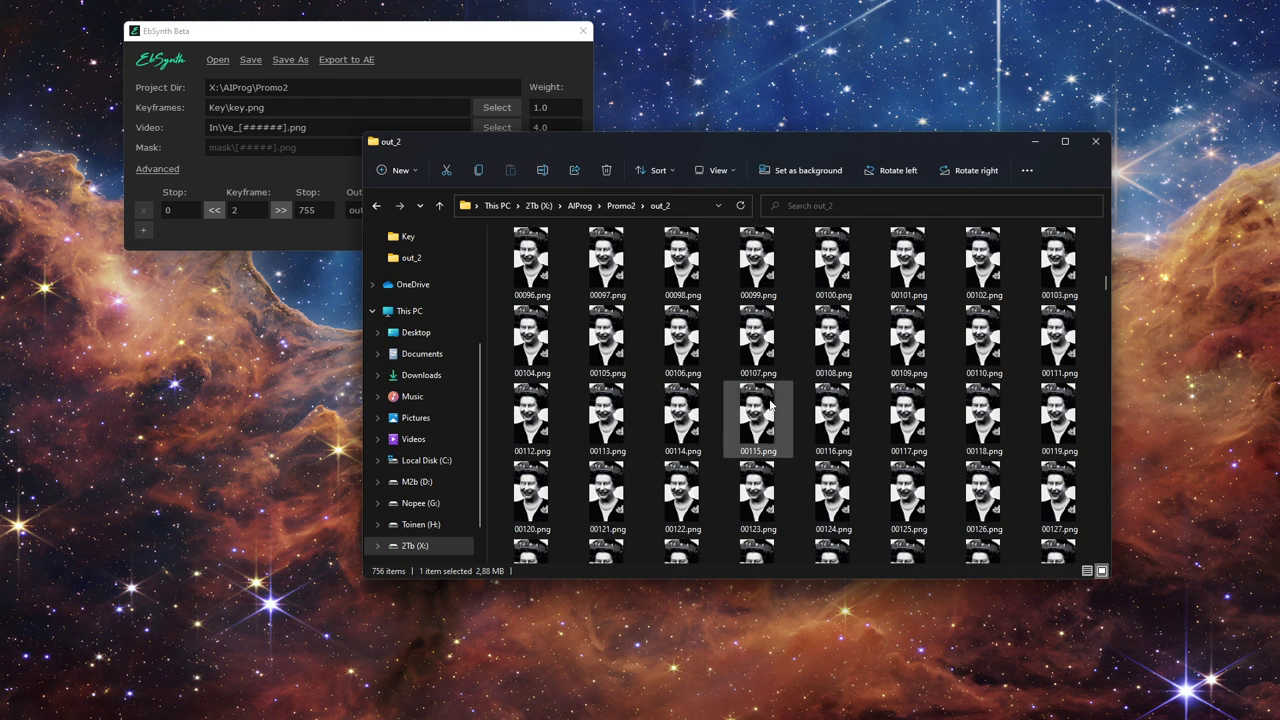
pyautogui.scroll(7, 770, 403)
pyautogui.click(531, 262)
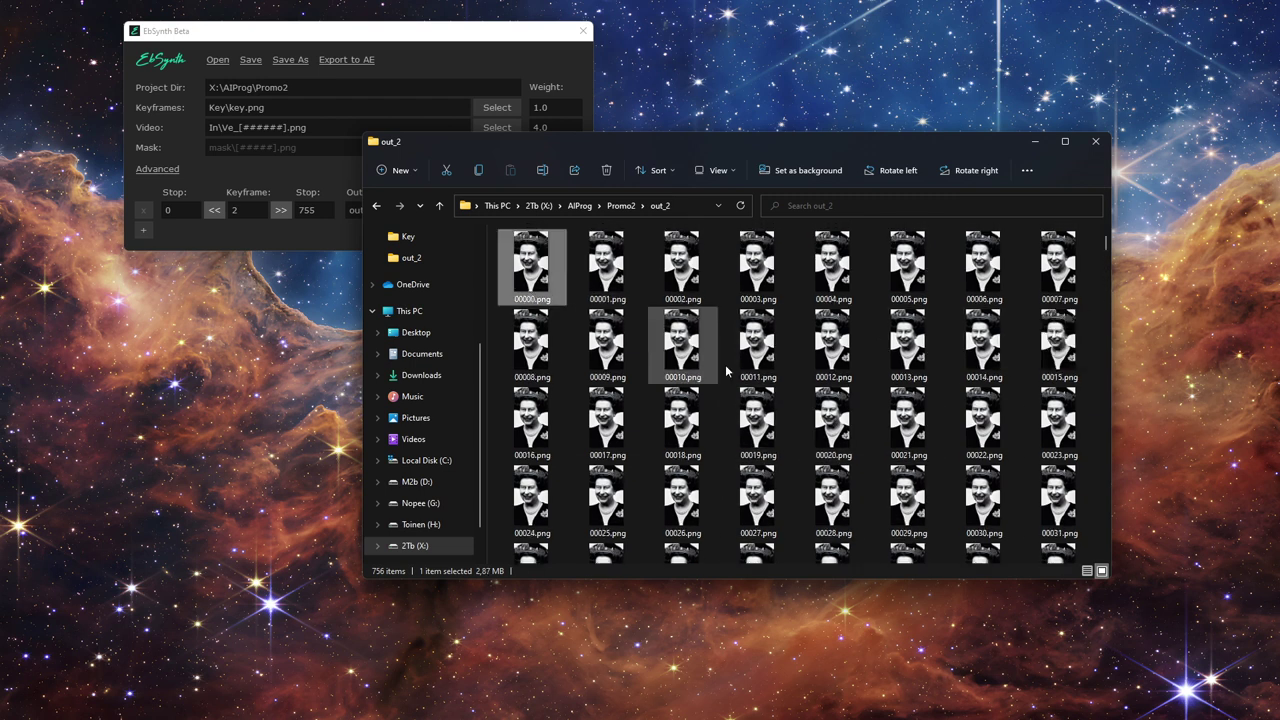
pyautogui.scroll(-20, 770, 400)
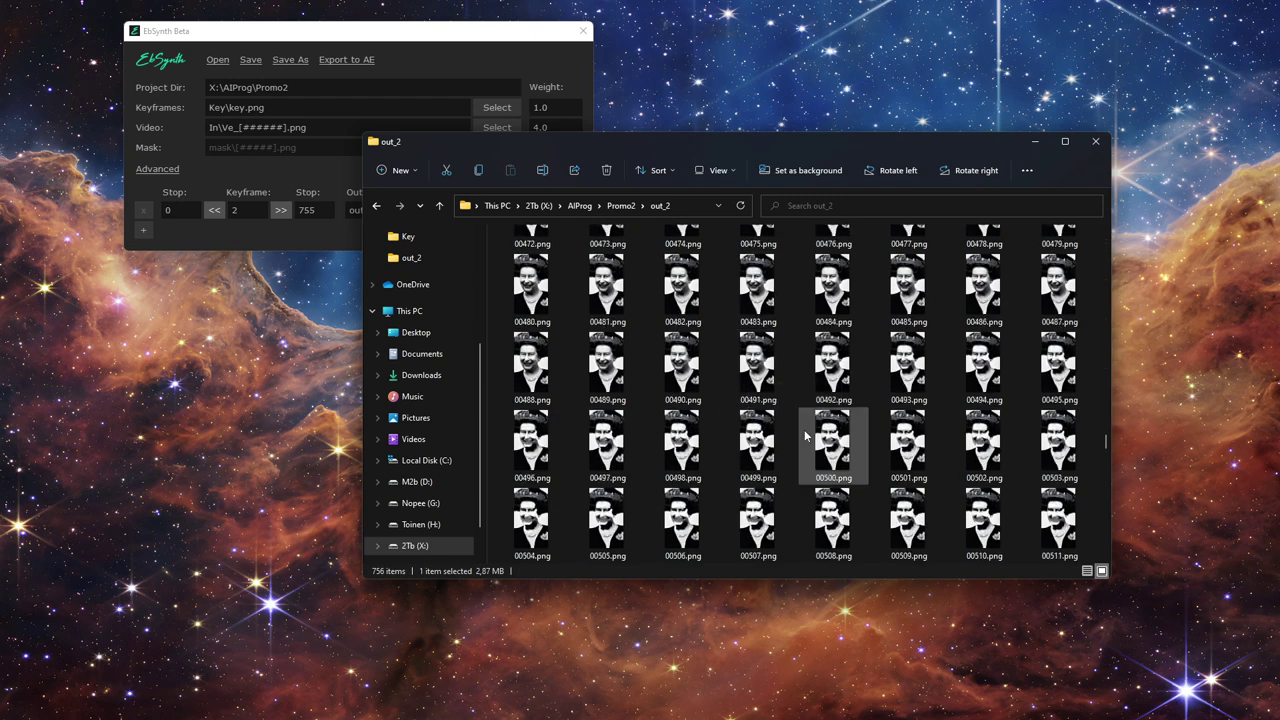
pyautogui.scroll(-7, 805, 432)
pyautogui.scroll(7, 805, 433)
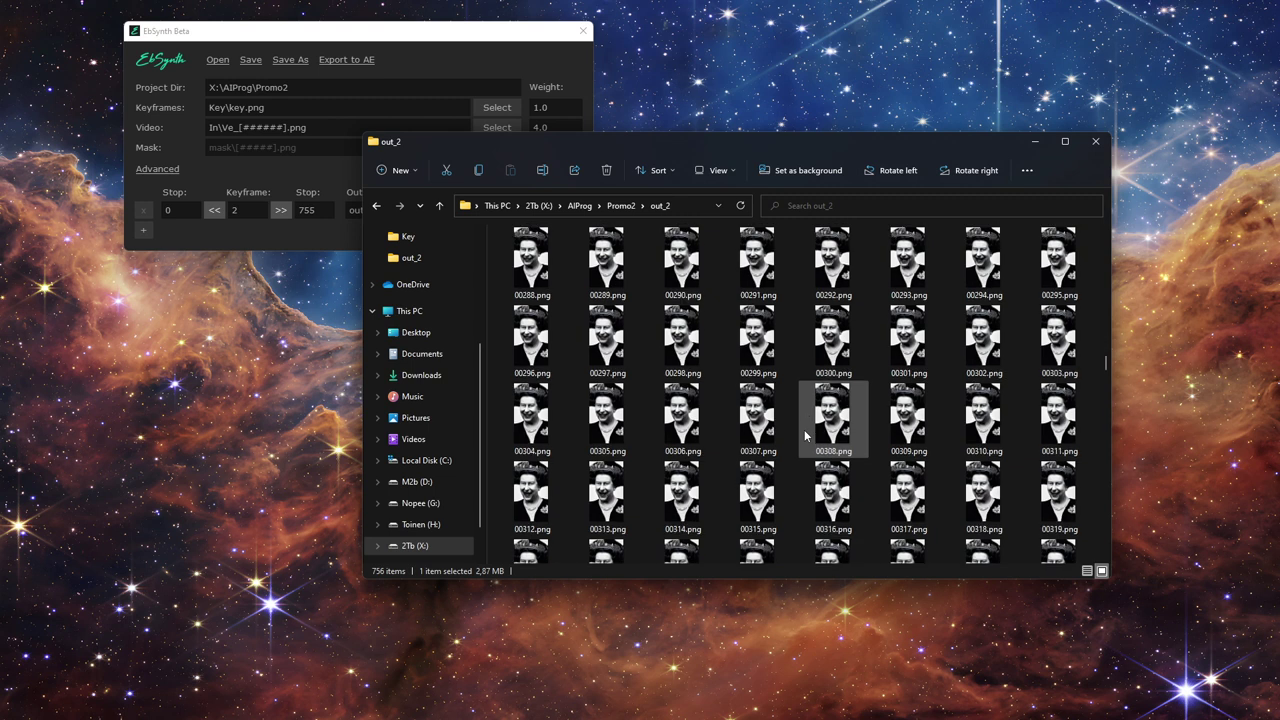
pyautogui.scroll(13, 805, 435)
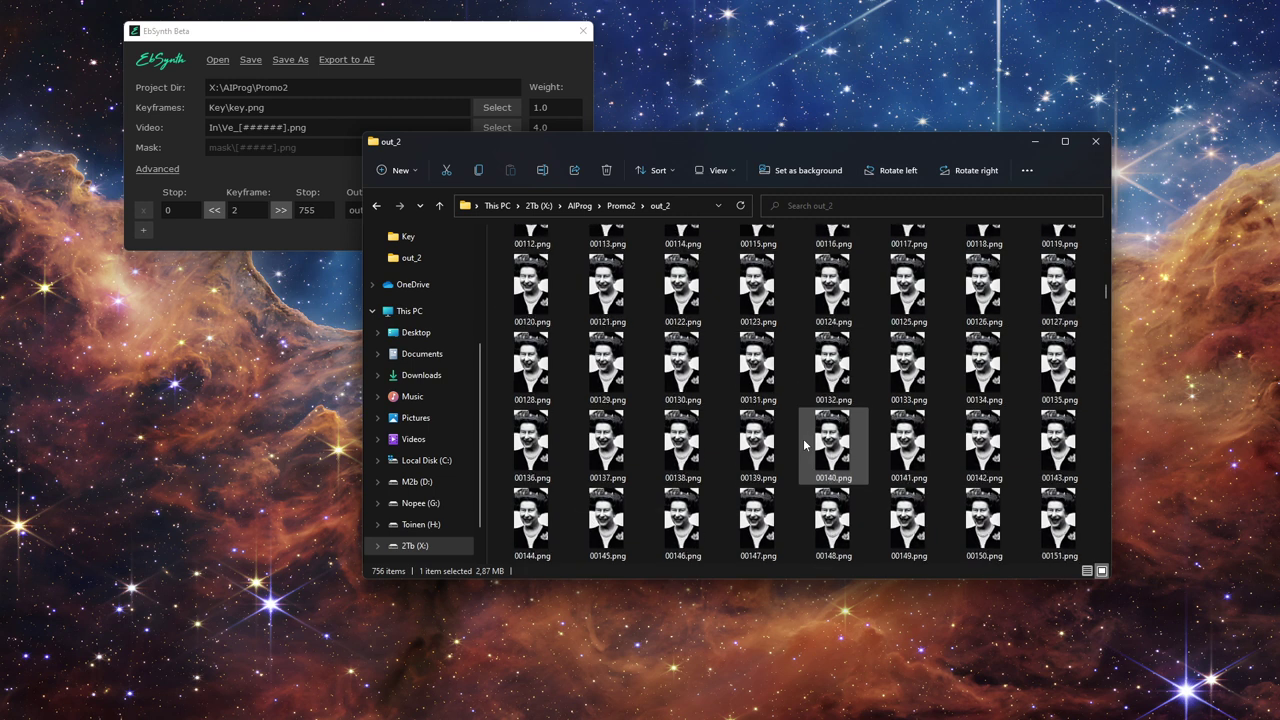
pyautogui.scroll(-18, 800, 444)
pyautogui.scroll(3, 800, 450)
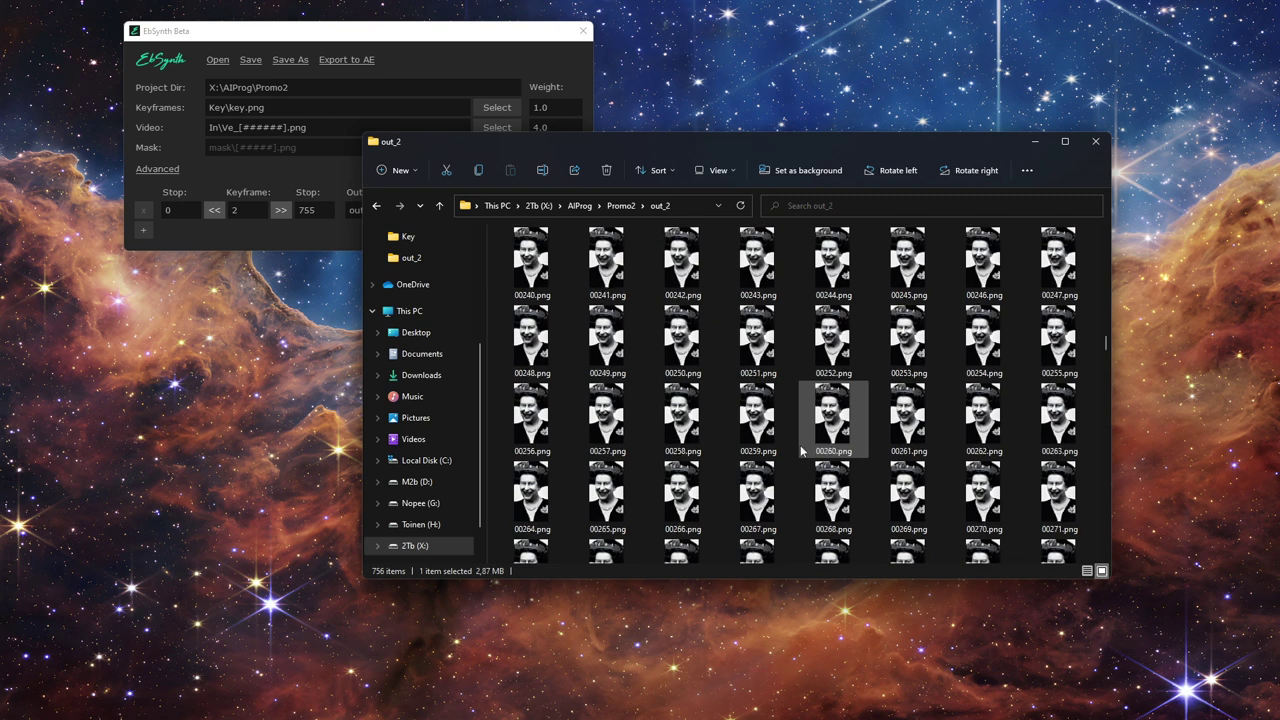
pyautogui.press('Home')
pyautogui.scroll(-20, 800, 445)
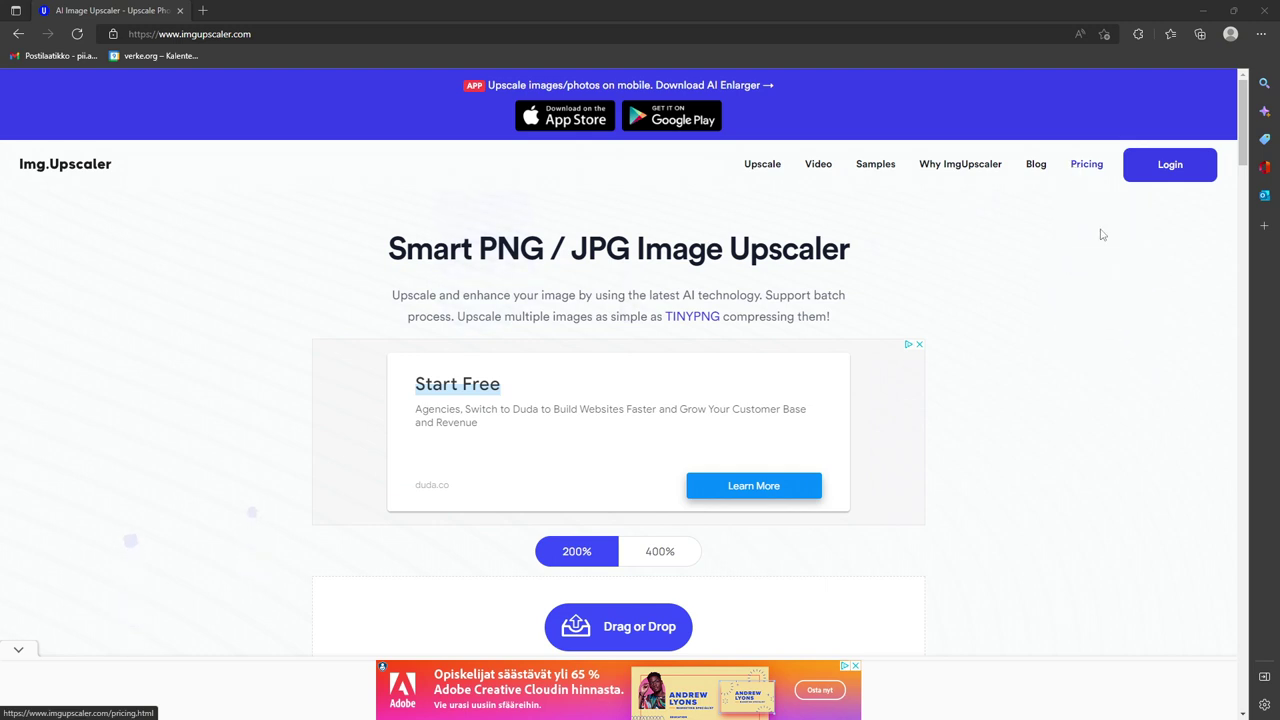
# Step: Check the upload limits and remaining free weekly credits on the Img.Upscaler page in the browser
pyautogui.scroll(-2, 1101, 234)
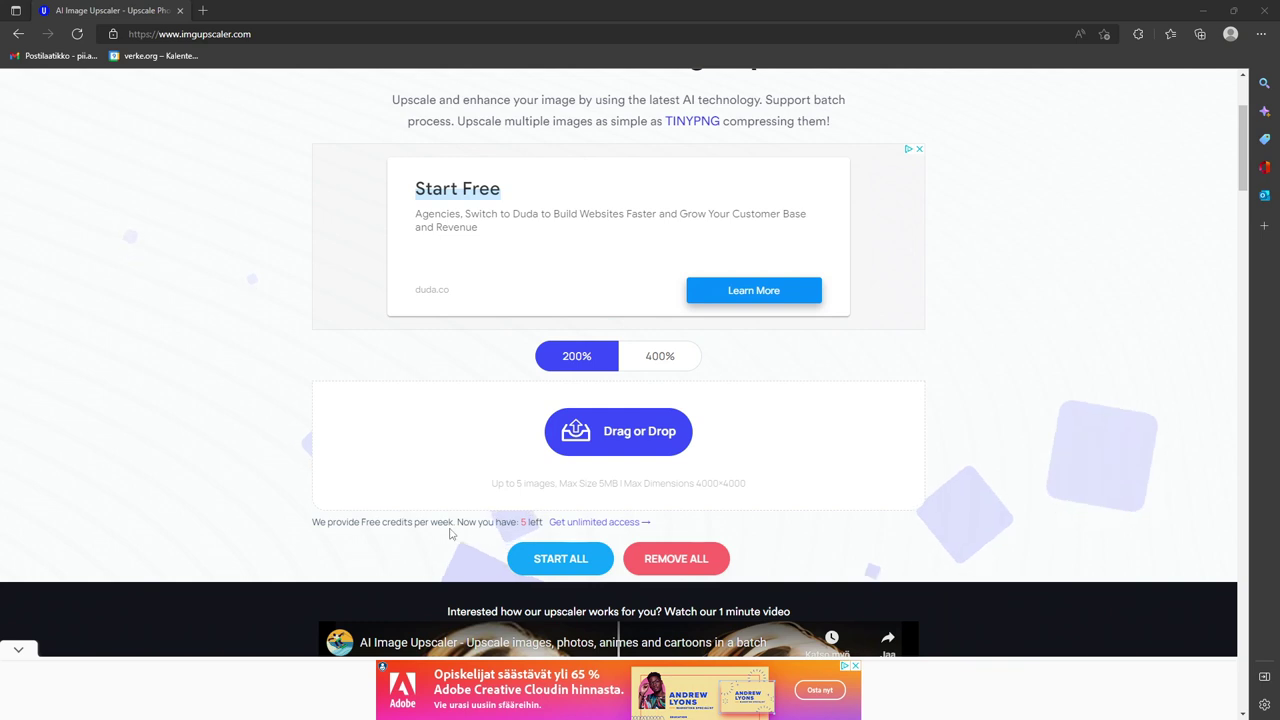
pyautogui.moveTo(495, 521); pyautogui.dragTo(531, 524)
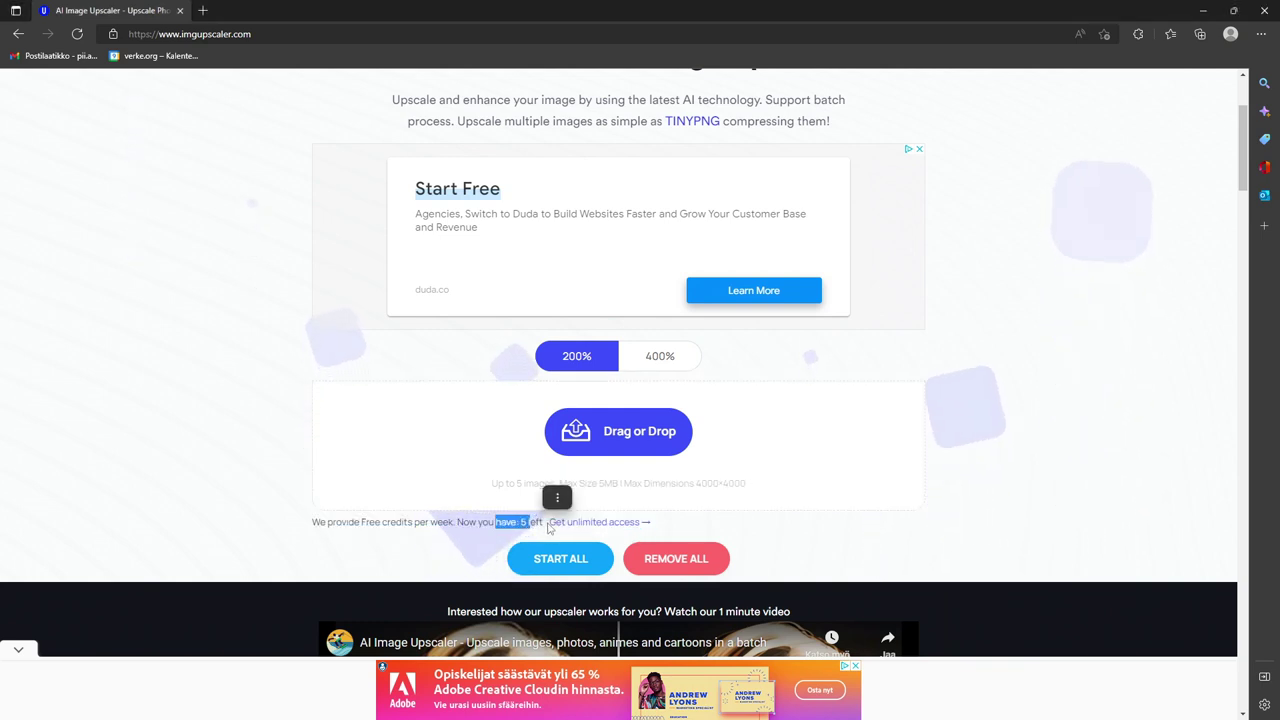
pyautogui.click(1040, 478)
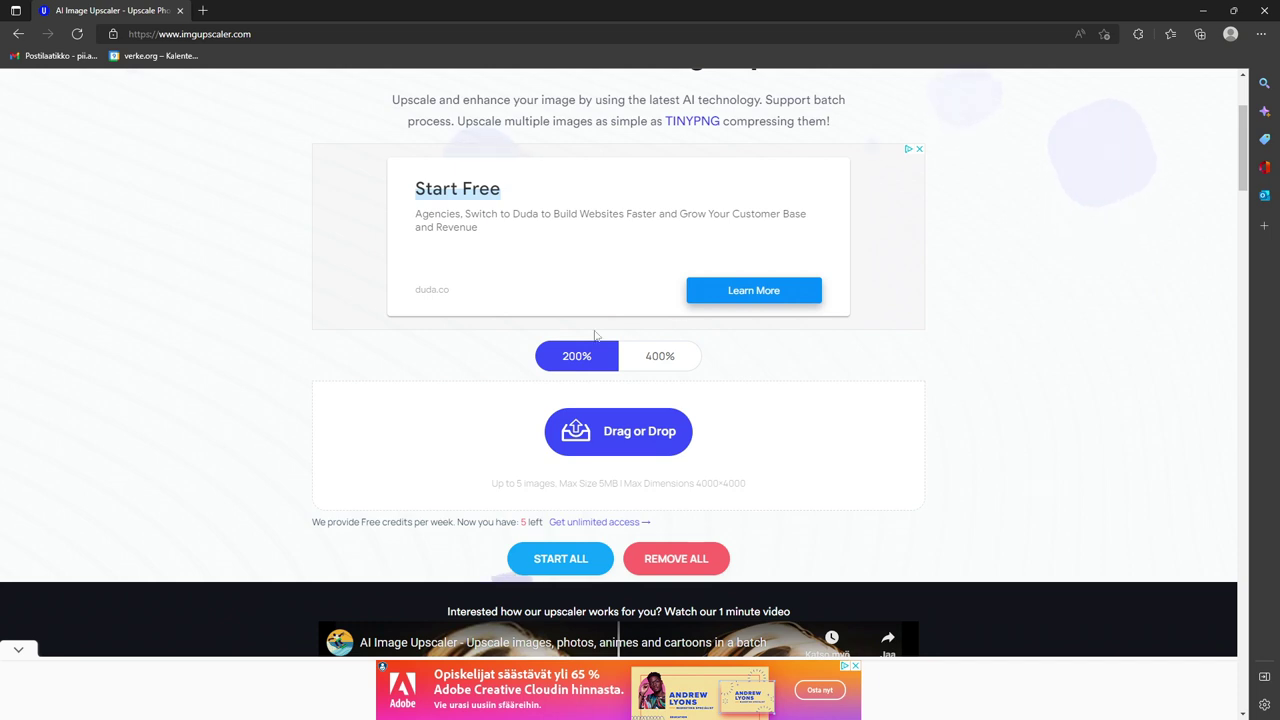
# Step: Set the upscale factor to 400% and bring up the out_2 folder window over the upscaler page
pyautogui.click(655, 371)
pyautogui.click(591, 362)
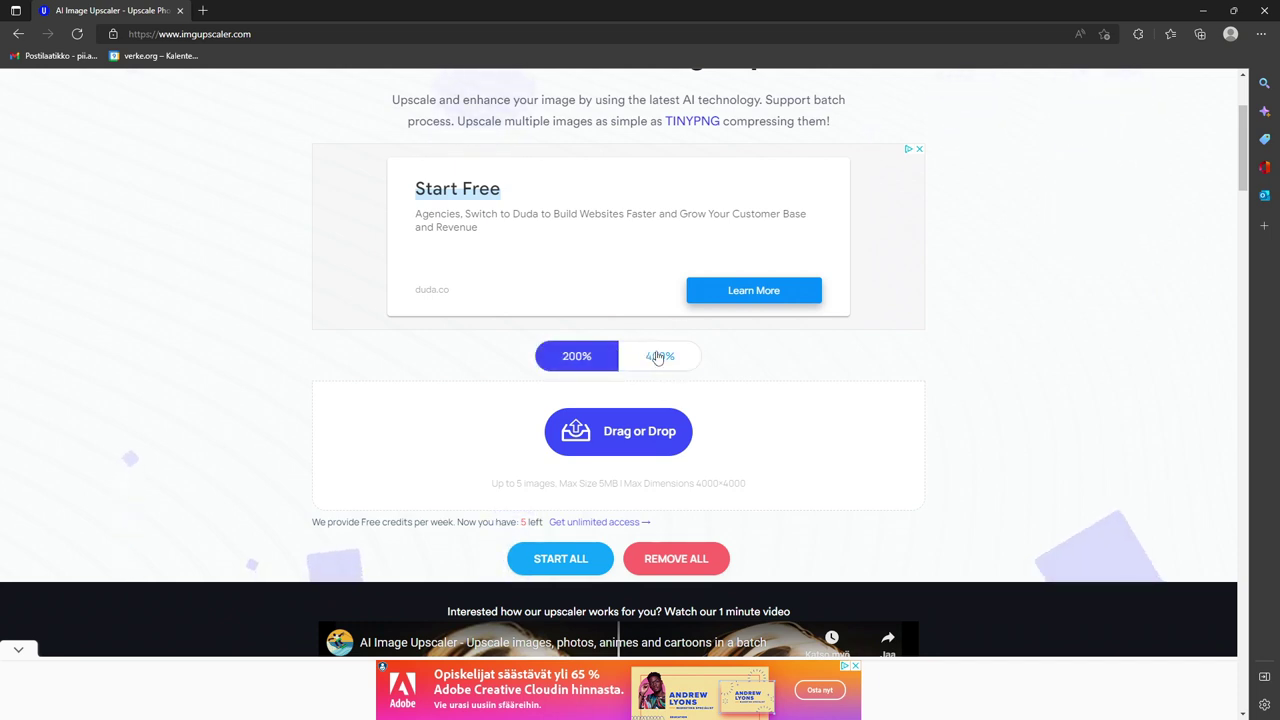
pyautogui.click(660, 357)
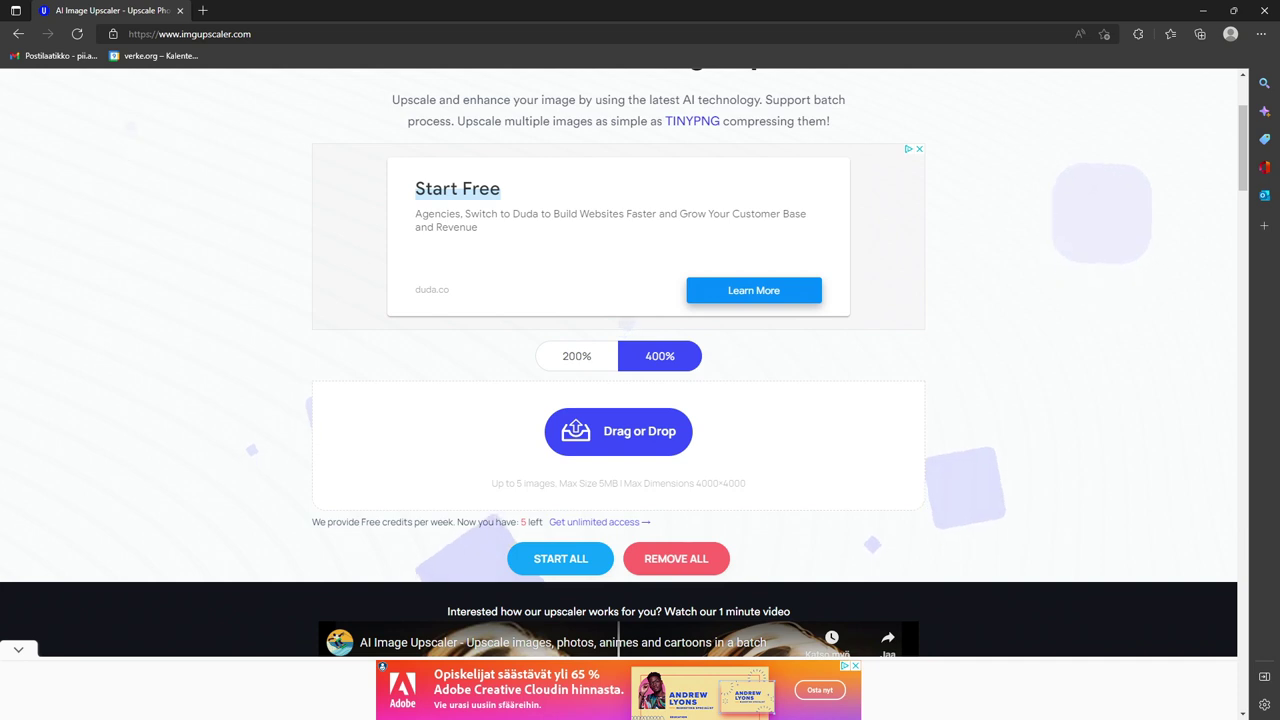
pyautogui.hotkey('alt', 'Tab')
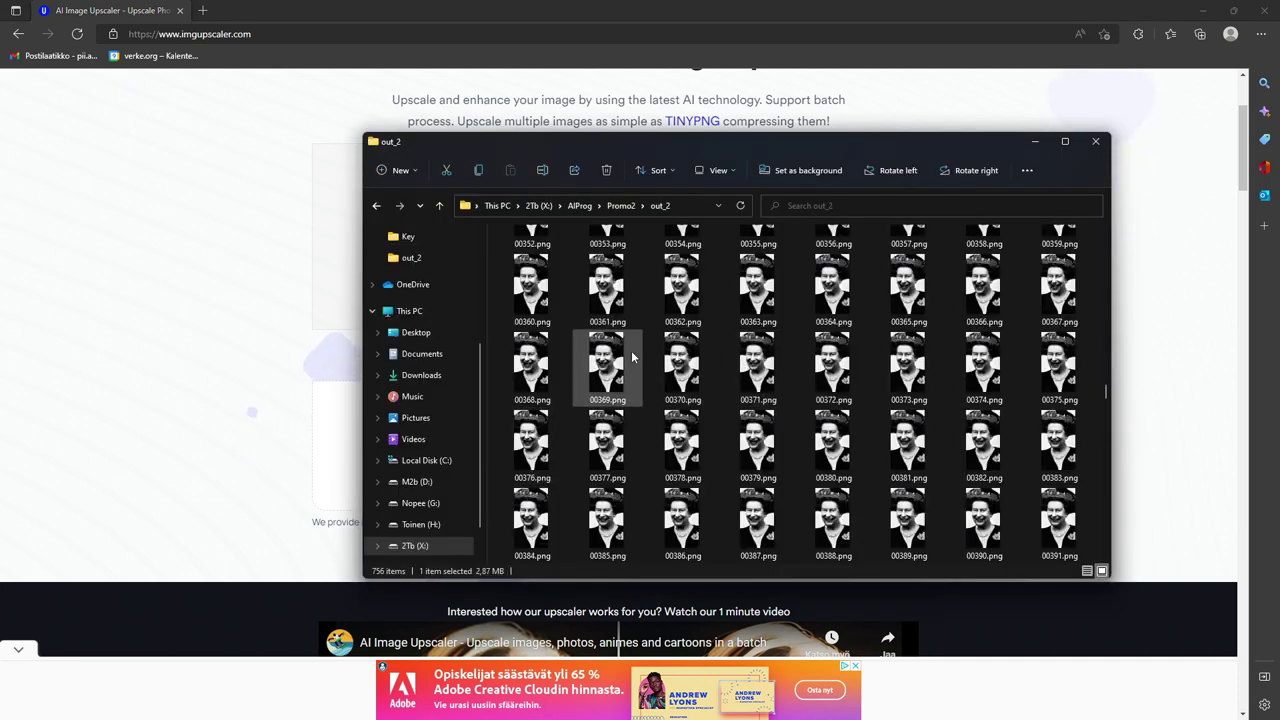
# Step: Add 00369.png from the out_2 folder to the upscaler and start upscaling it at 400%
pyautogui.click(604, 365)
pyautogui.moveTo(604, 365); pyautogui.dragTo(330, 443)
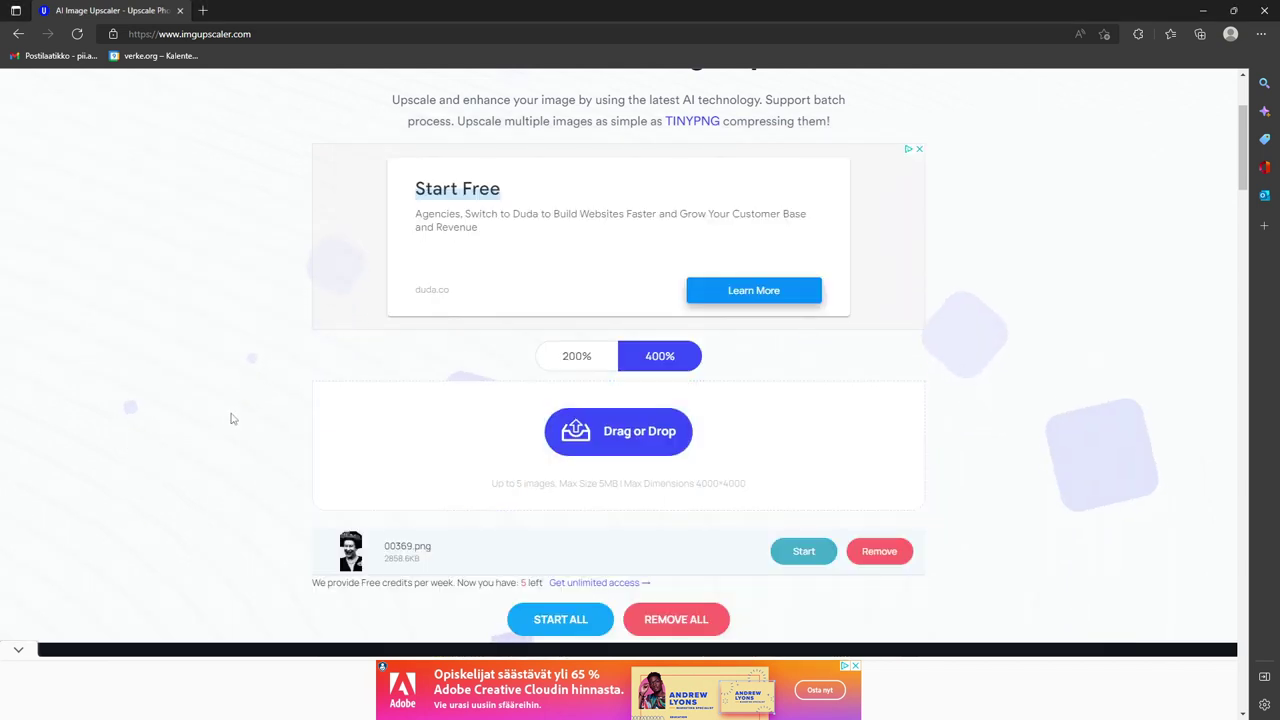
pyautogui.click(810, 556)
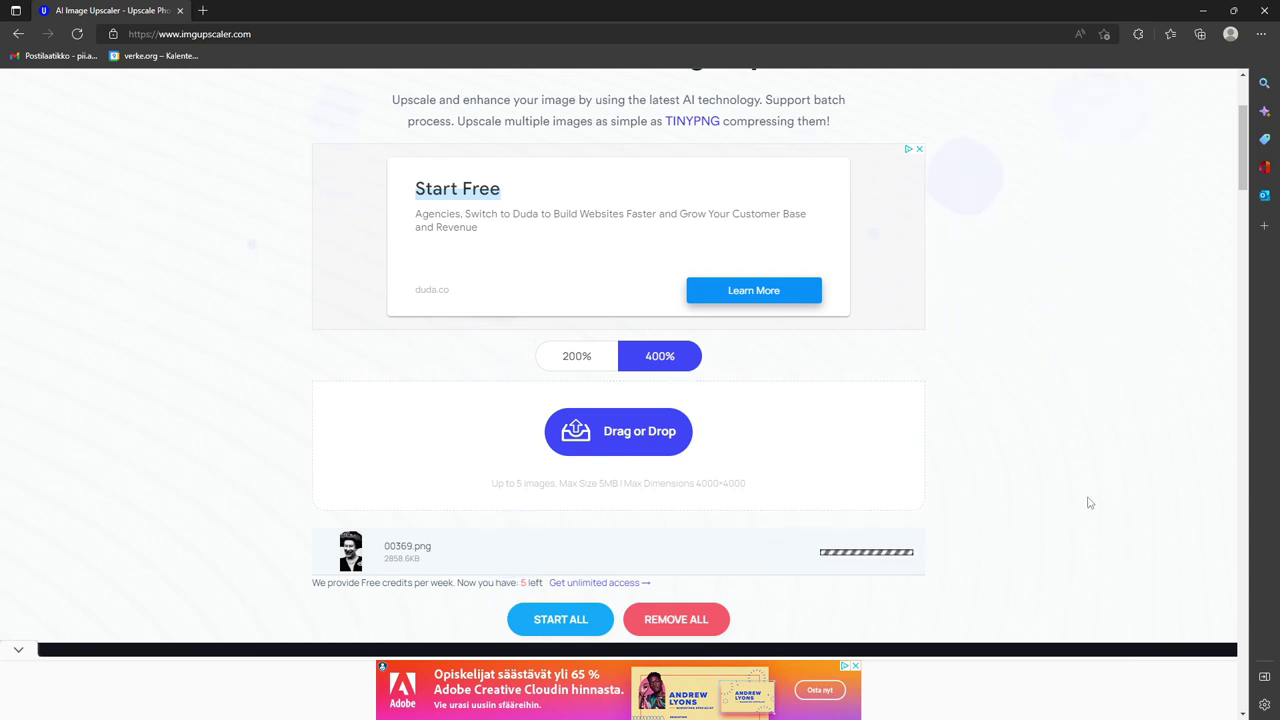
pyautogui.scroll(-1, 1091, 502)
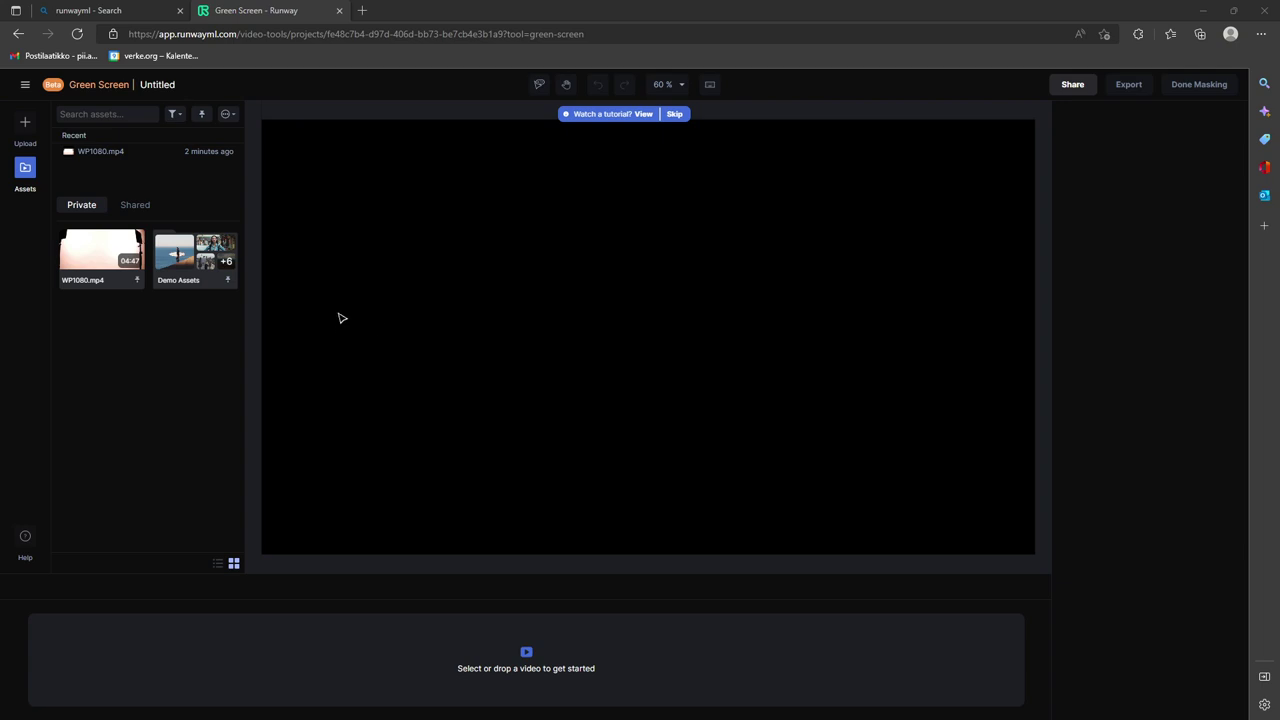
# Step: Place WP1080.mp4 on the Runway Green Screen timeline and go to a frame at about 03:21 showing the person
pyautogui.moveTo(97, 259); pyautogui.dragTo(297, 650)
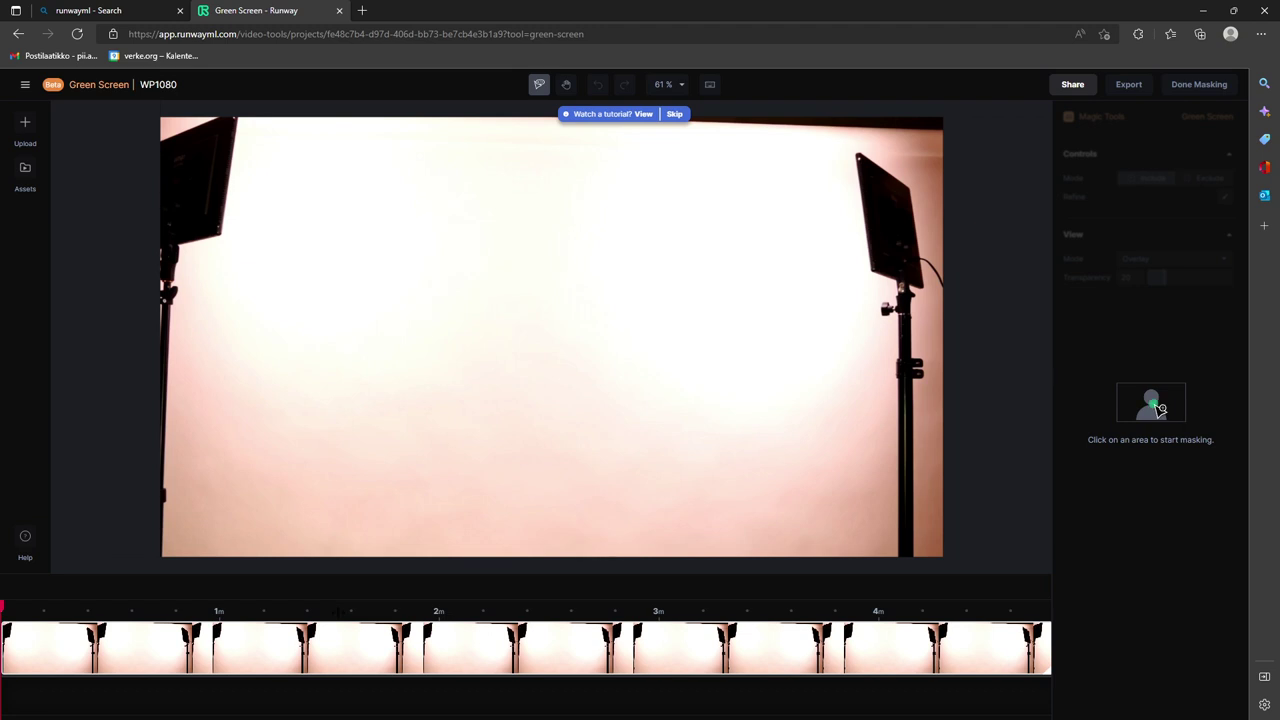
pyautogui.click(338, 614)
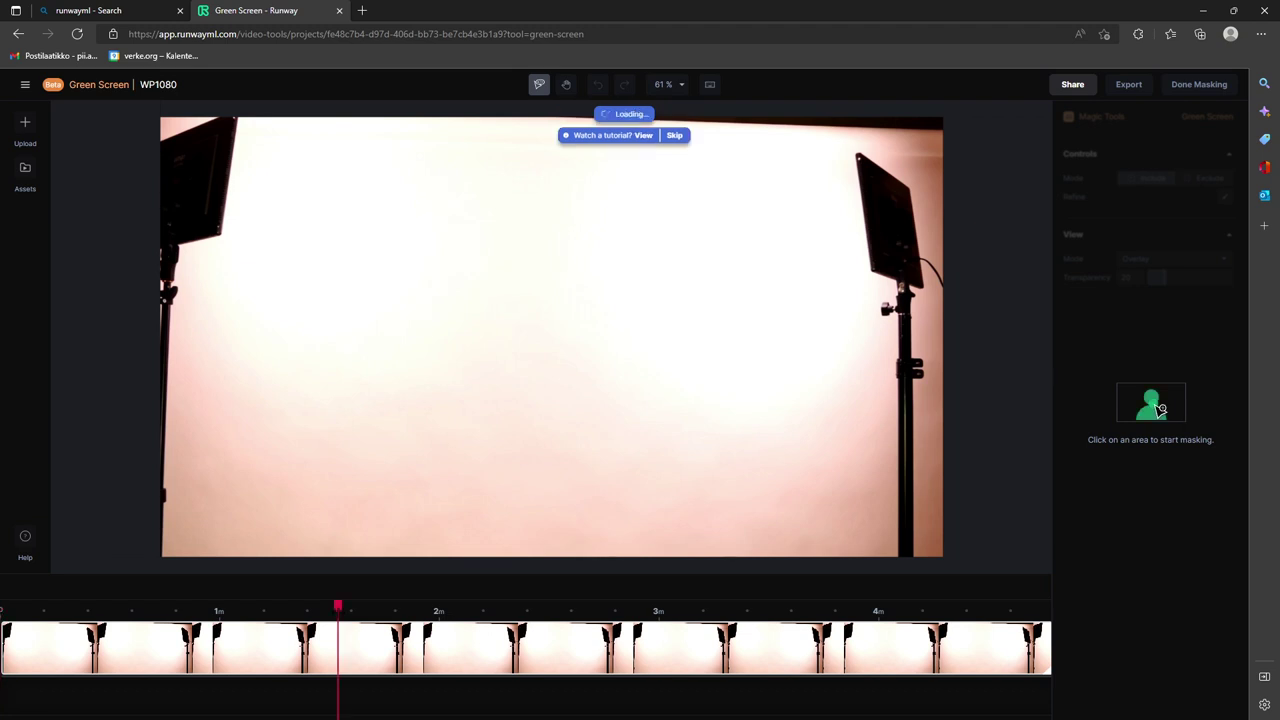
pyautogui.click(622, 388)
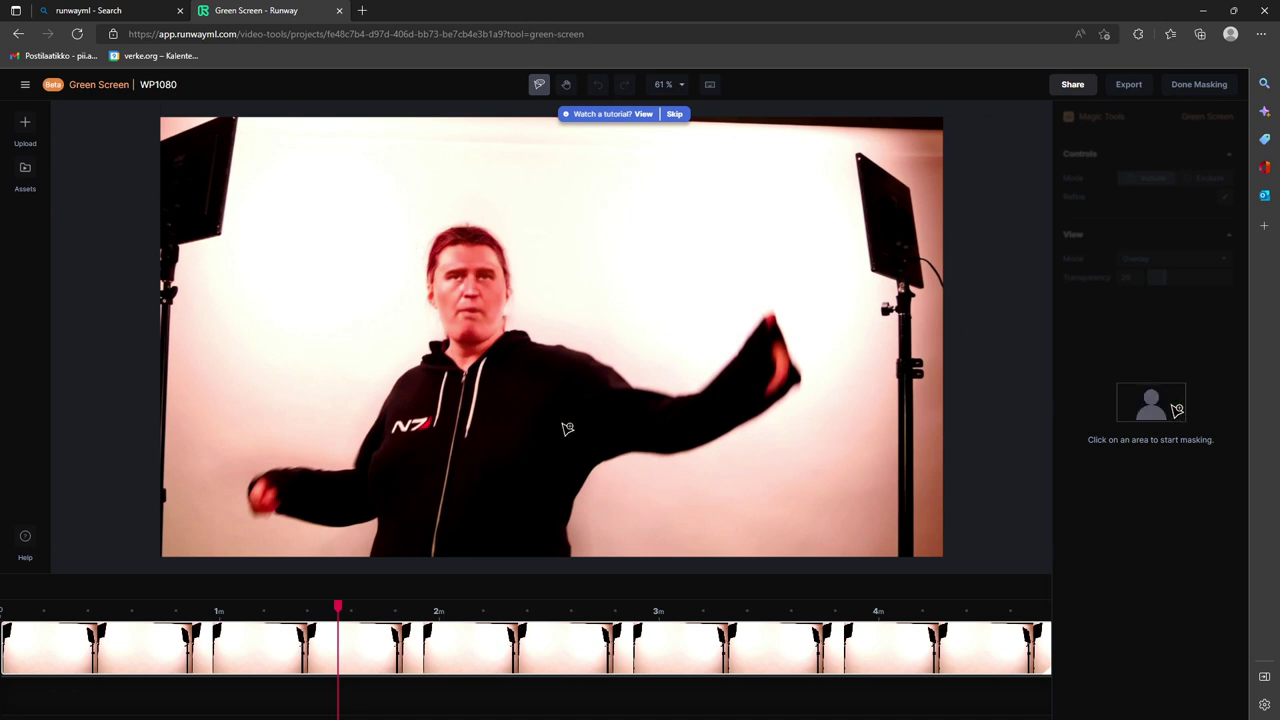
pyautogui.click(469, 689)
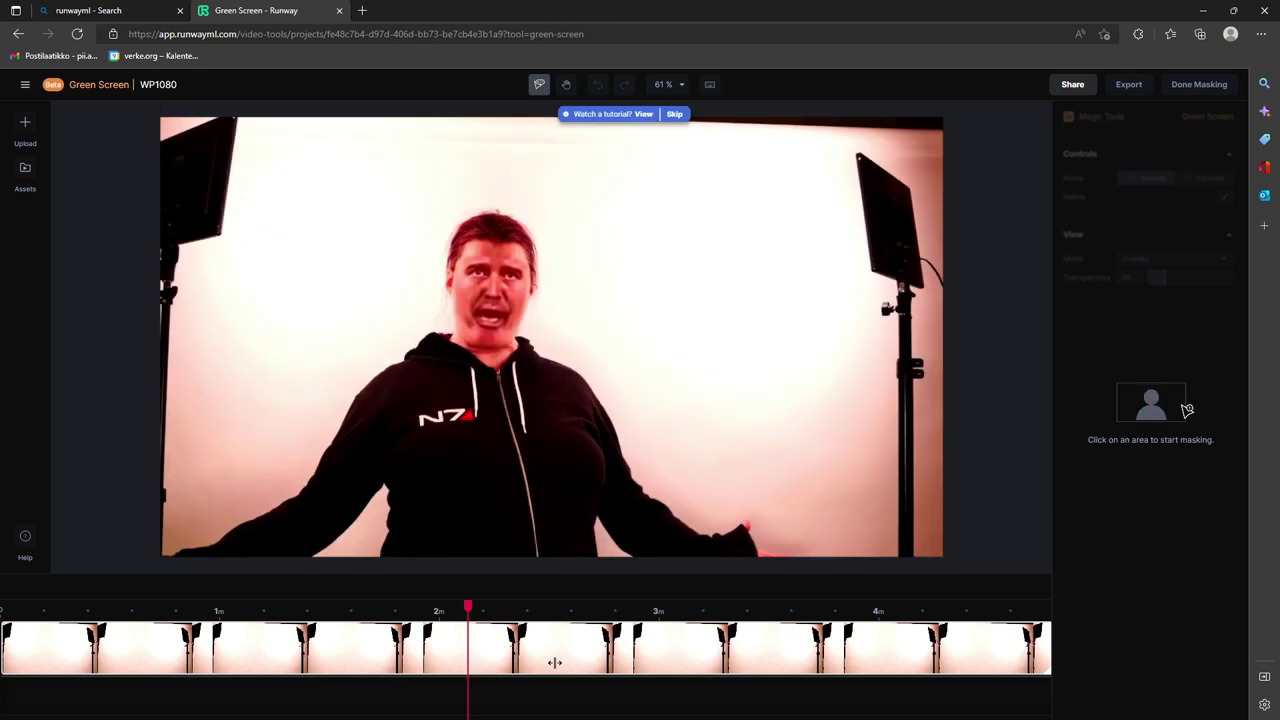
pyautogui.click(578, 690)
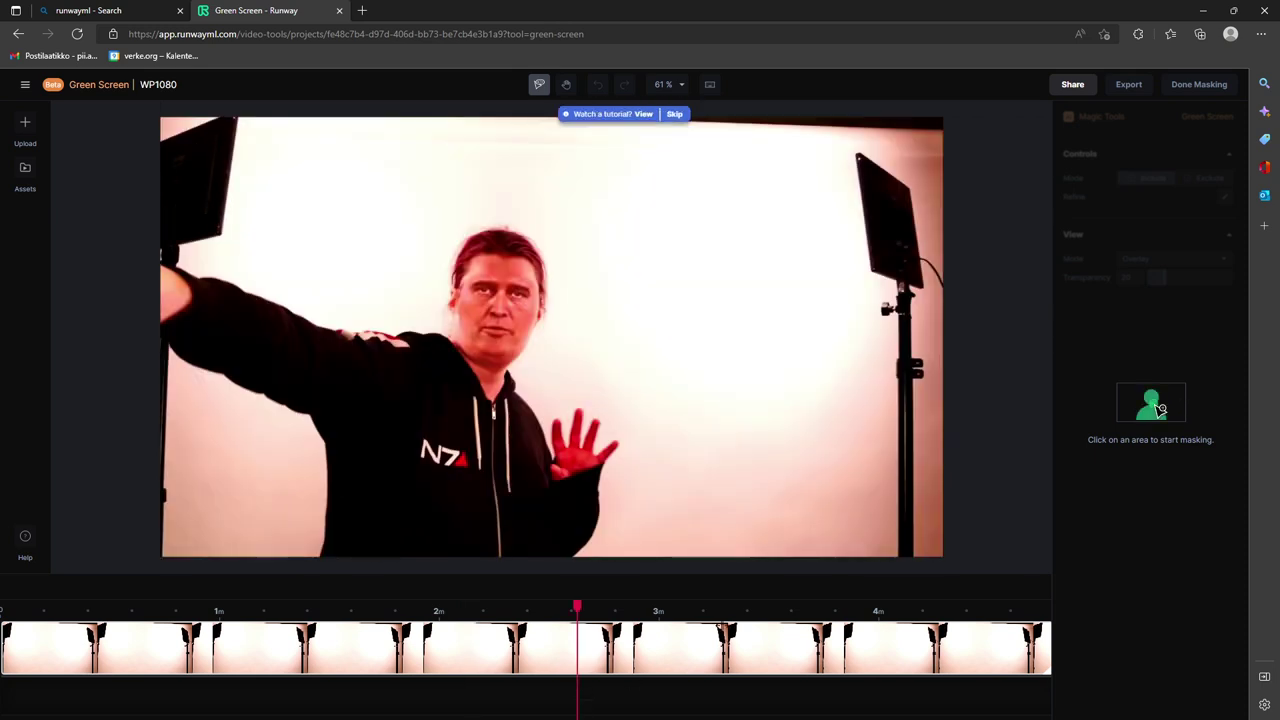
pyautogui.click(740, 696)
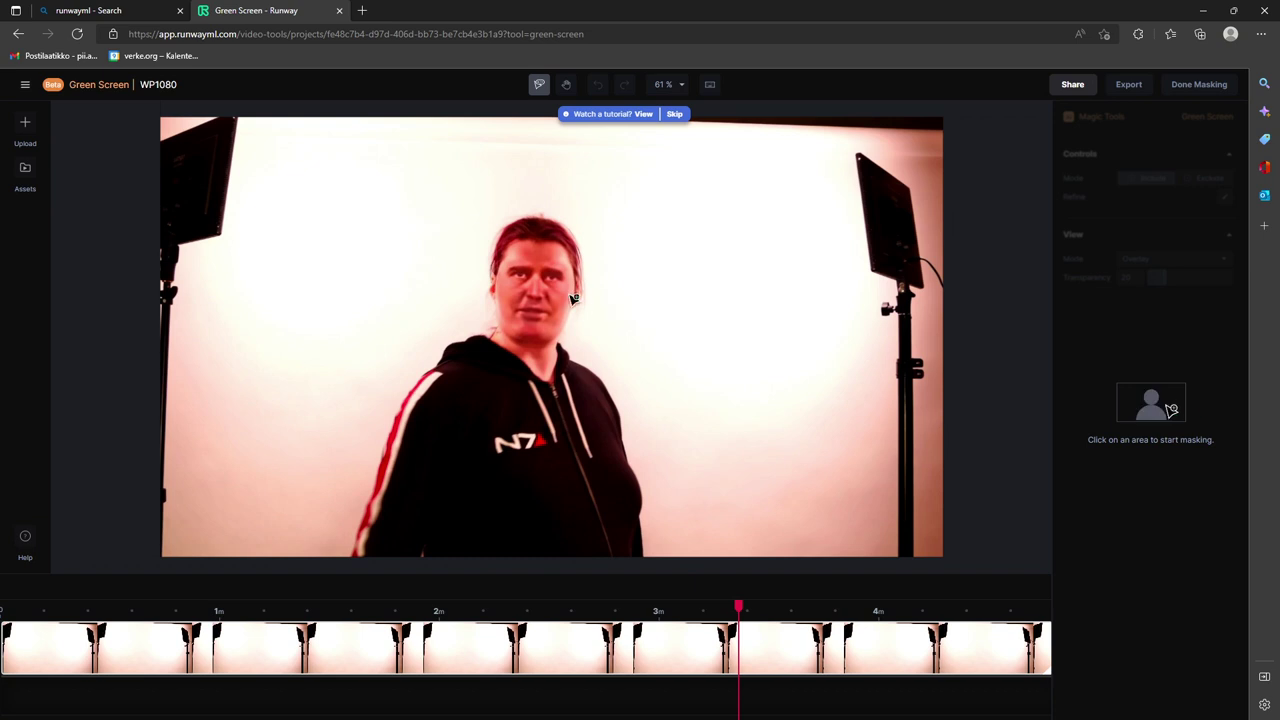
# Step: Mask the person with include points on the forehead, lower jacket and sleeve edge, plus an exclude point beside the ear
pyautogui.click(535, 259)
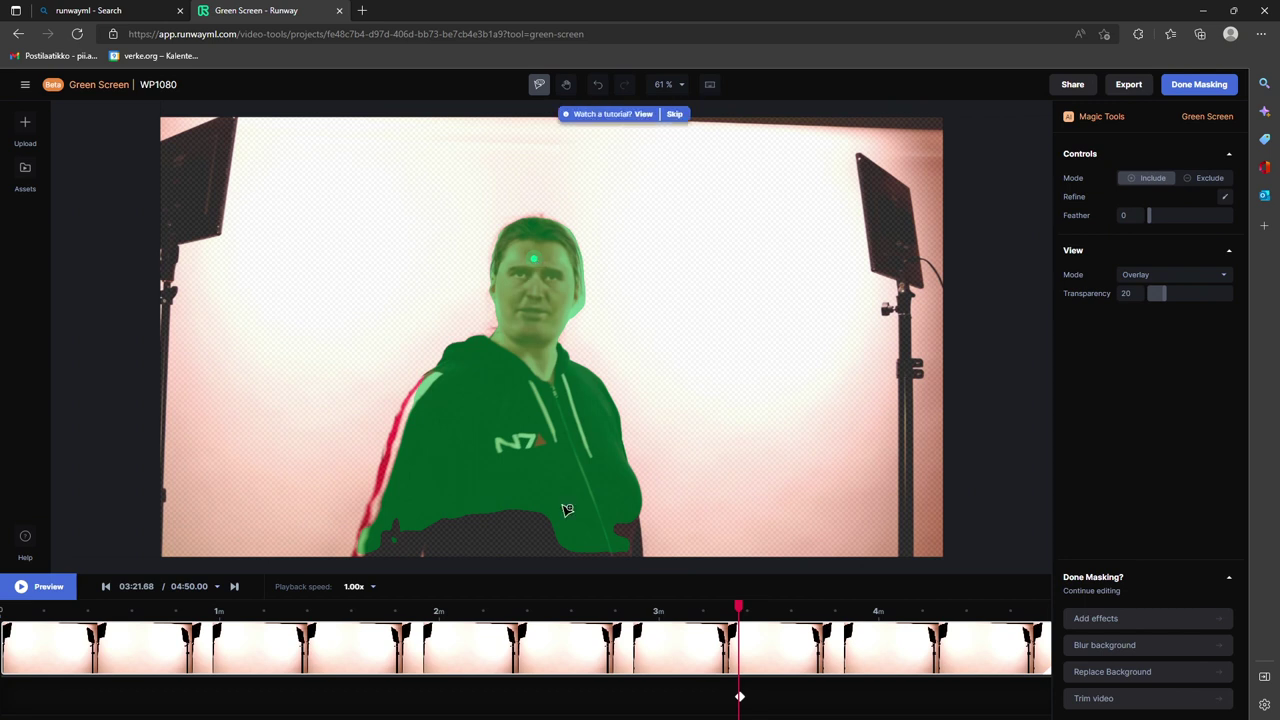
pyautogui.click(520, 543)
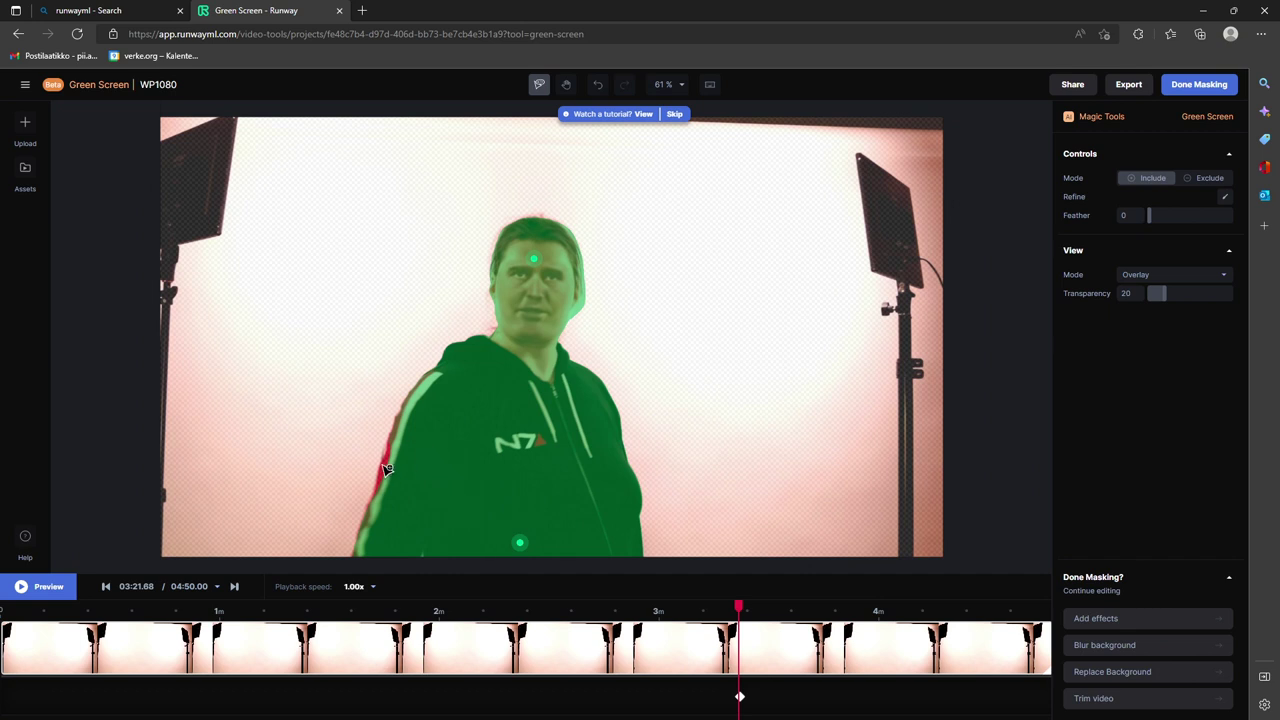
pyautogui.click(379, 466)
pyautogui.click(1212, 180)
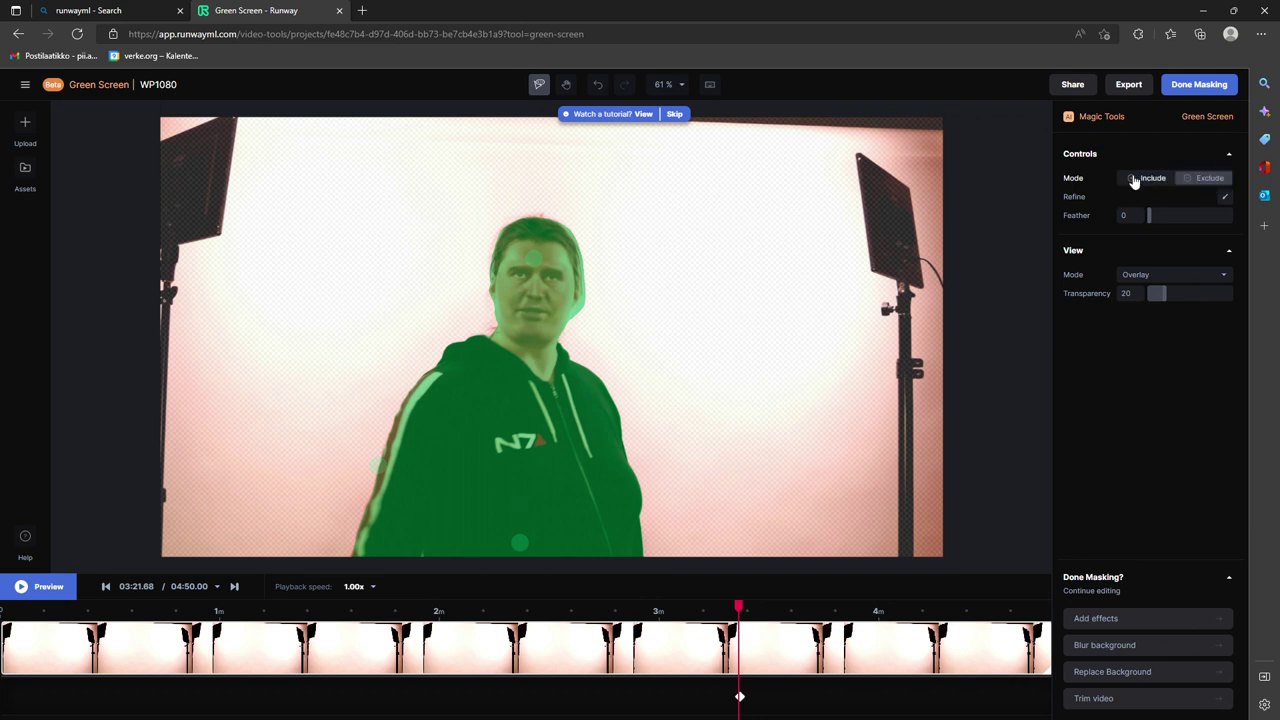
pyautogui.click(582, 308)
# Step: Check the person's mask at several earlier and later frames along the WP1080 timeline
pyautogui.moveTo(739, 696); pyautogui.dragTo(495, 696)
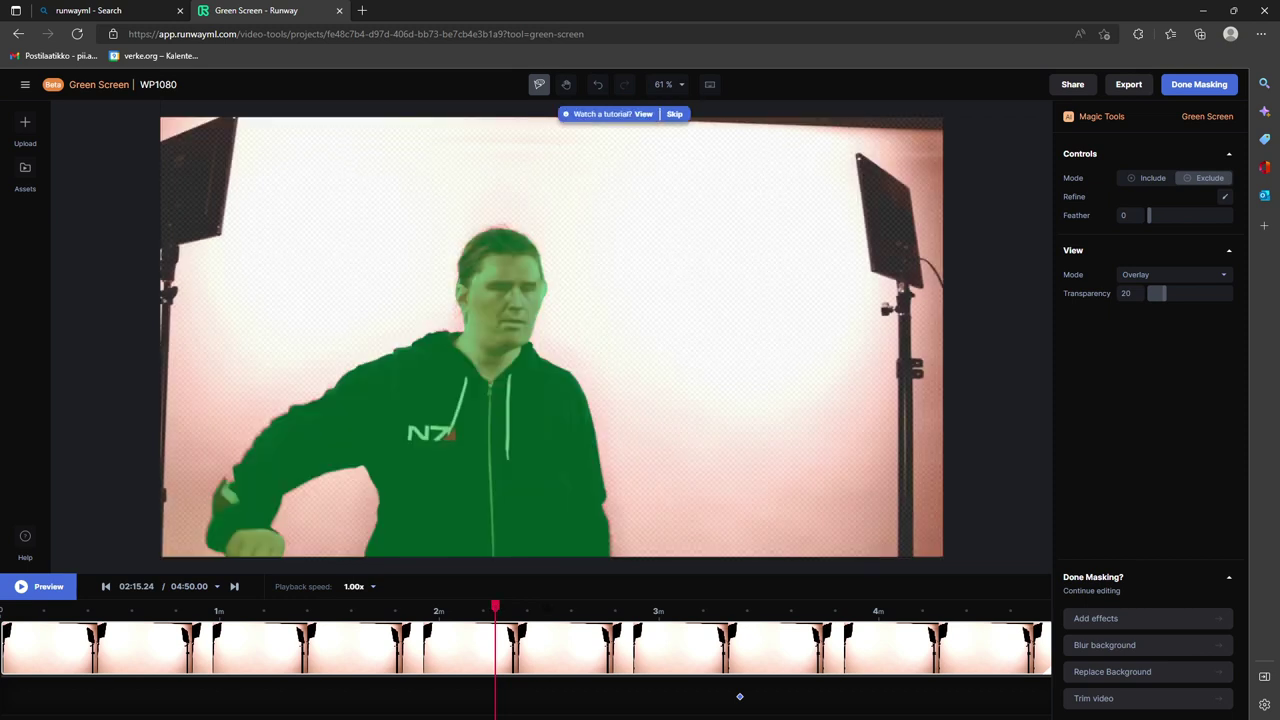
pyautogui.moveTo(495, 696); pyautogui.dragTo(558, 696)
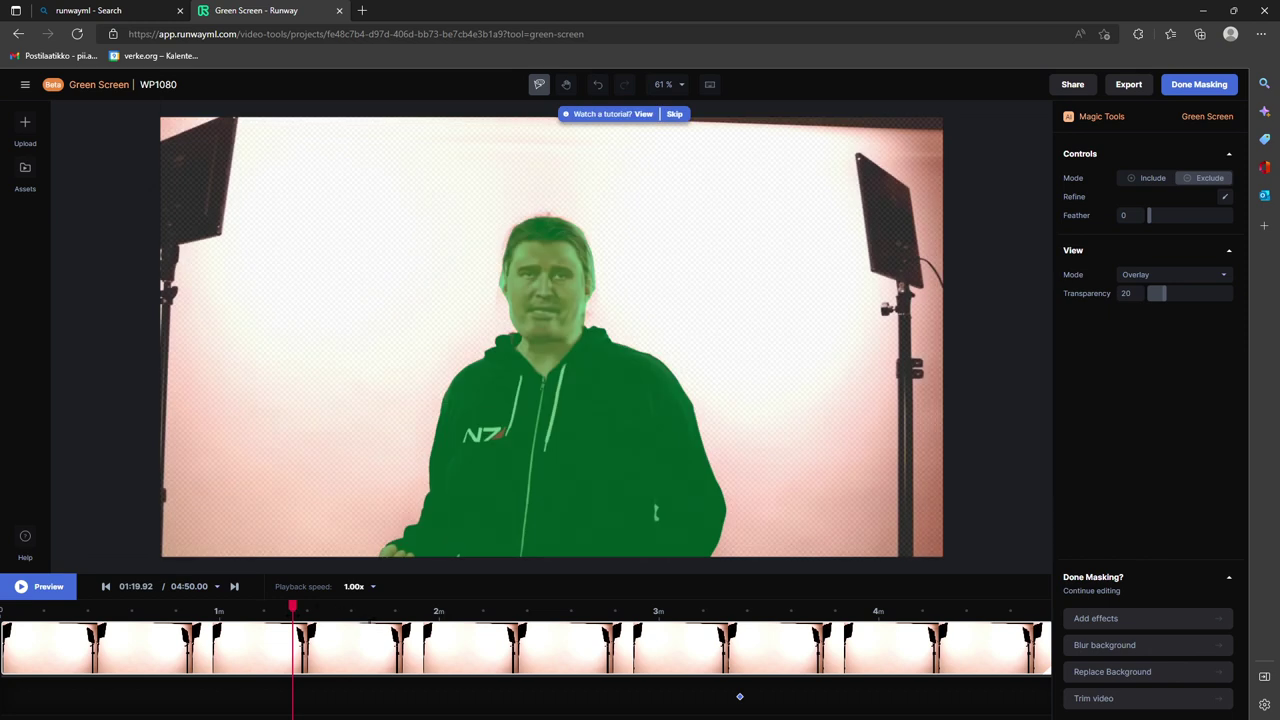
pyautogui.click(356, 640)
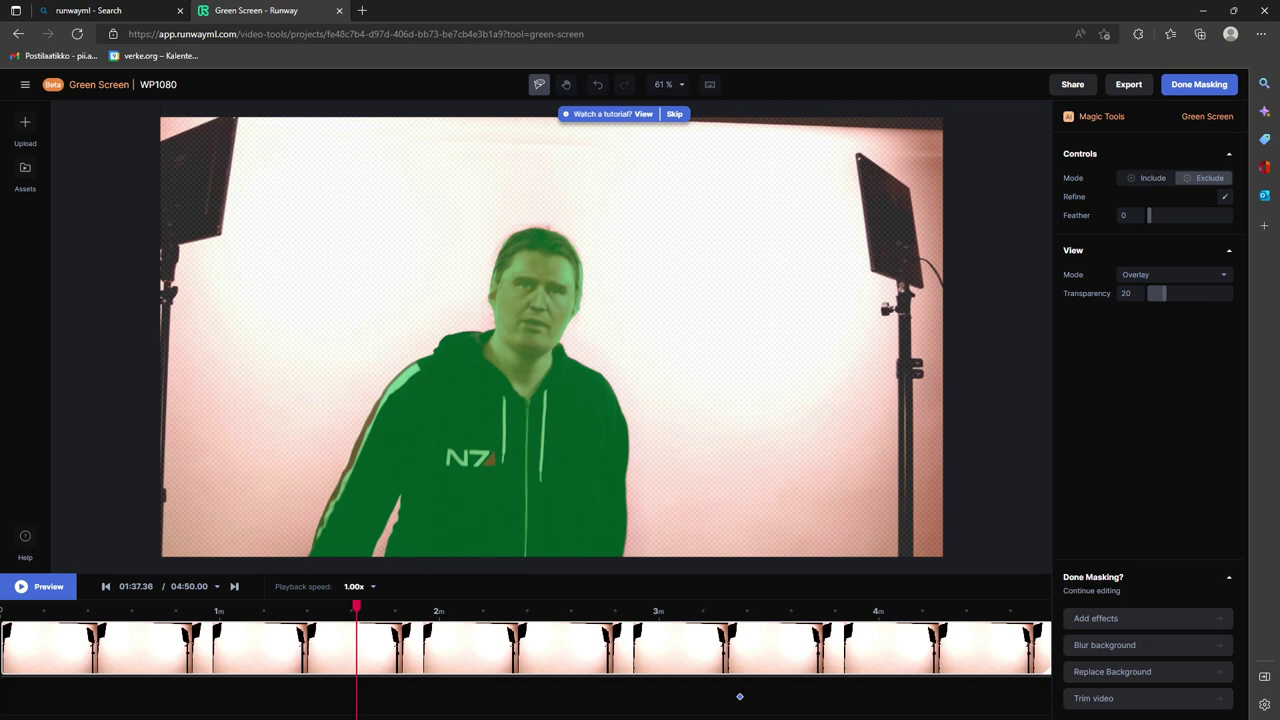
pyautogui.click(764, 640)
pyautogui.click(822, 640)
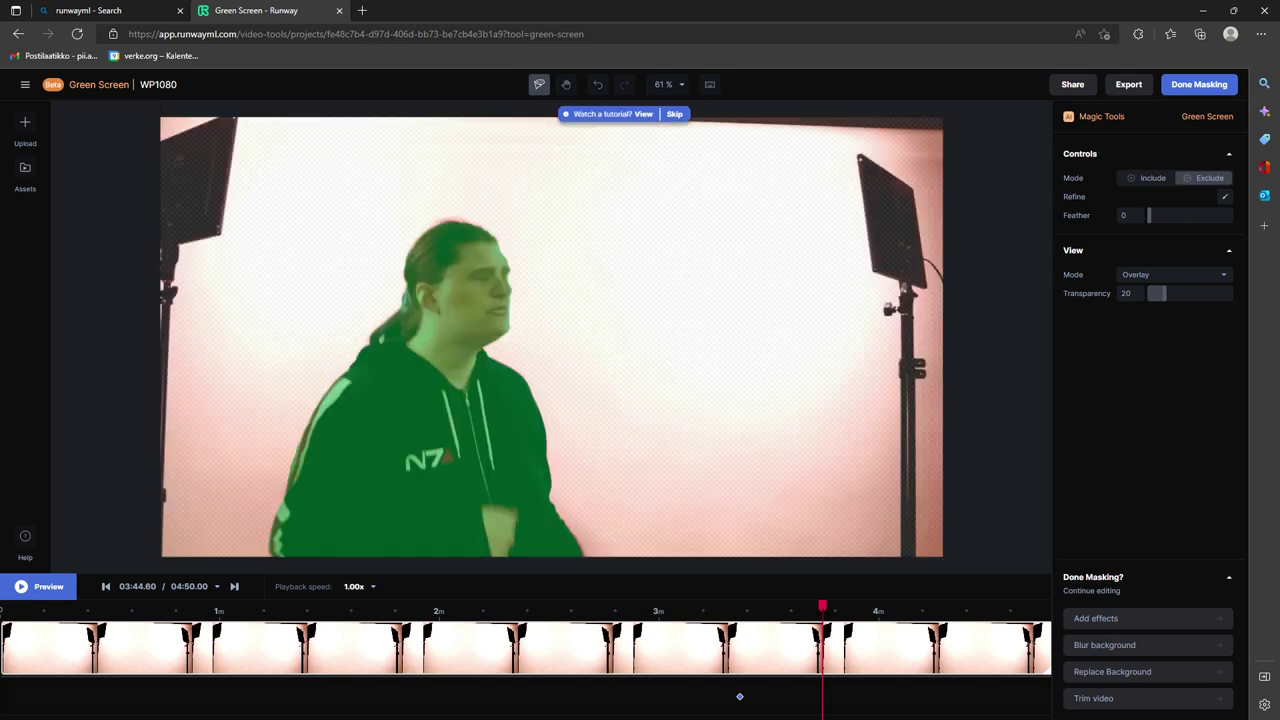
pyautogui.click(361, 640)
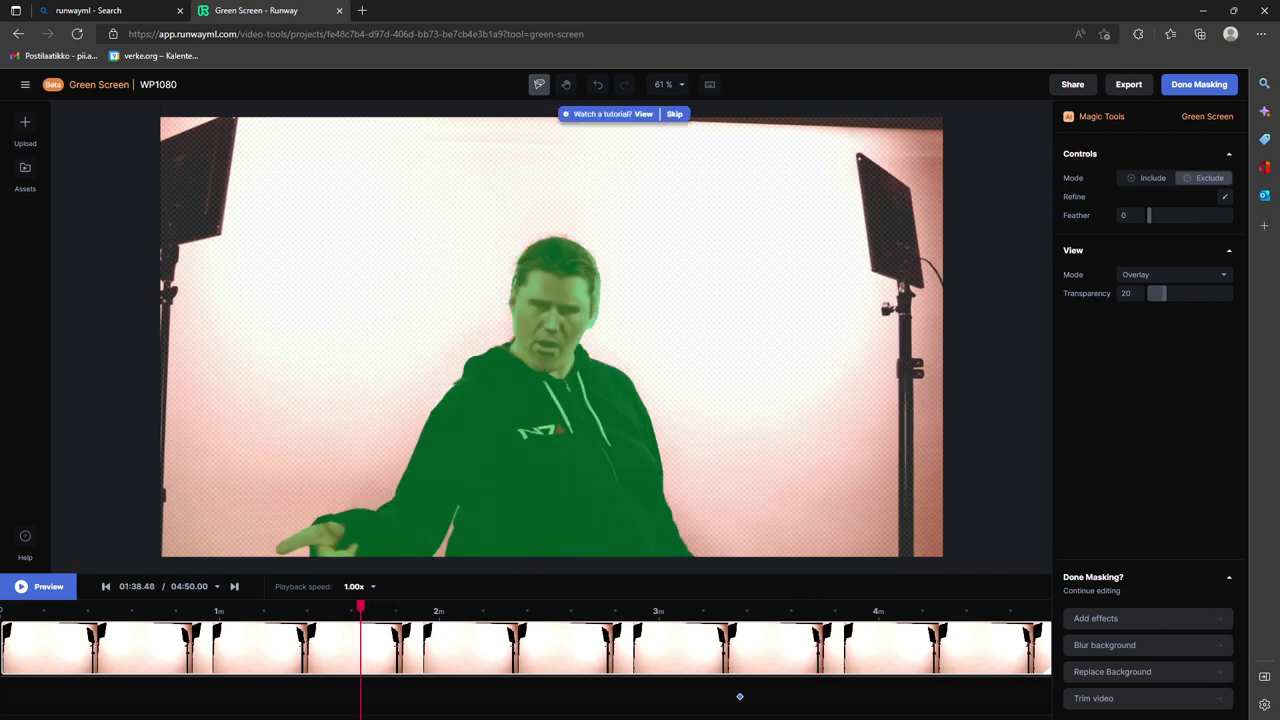
# Step: Exclude the background spot beside the person's ear on the frame at 01:48.12
pyautogui.click(396, 640)
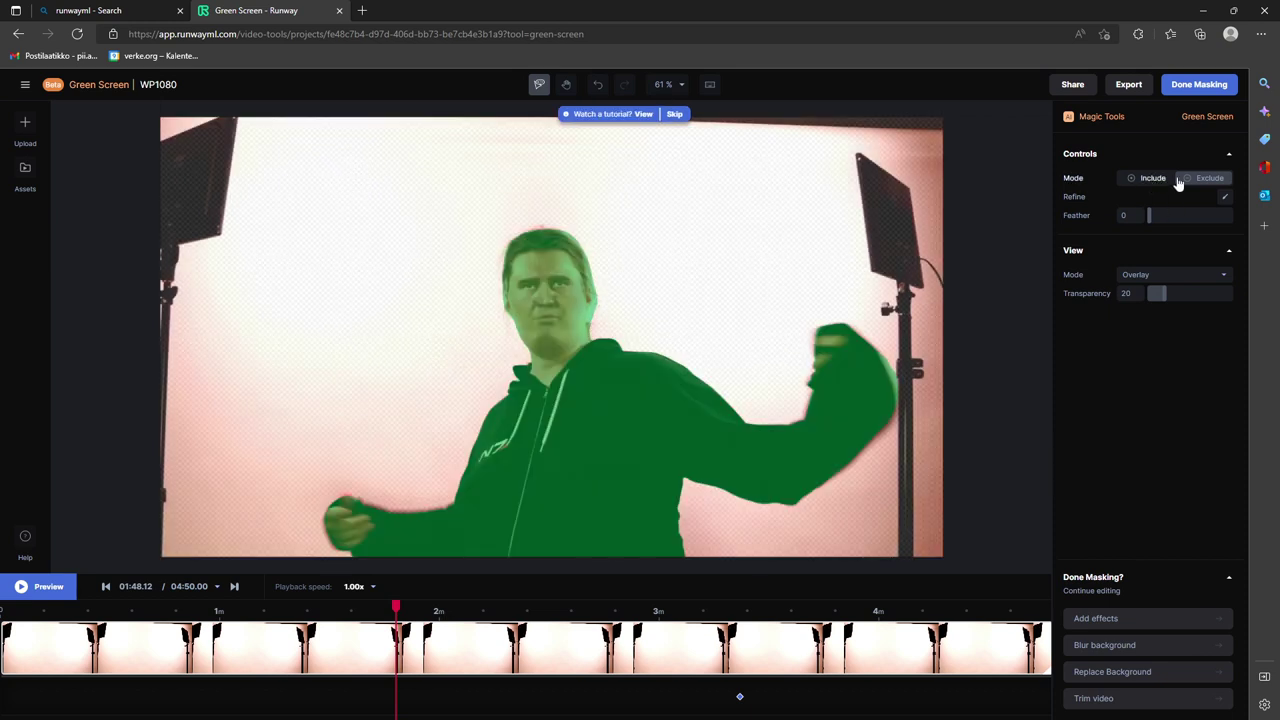
pyautogui.click(591, 306)
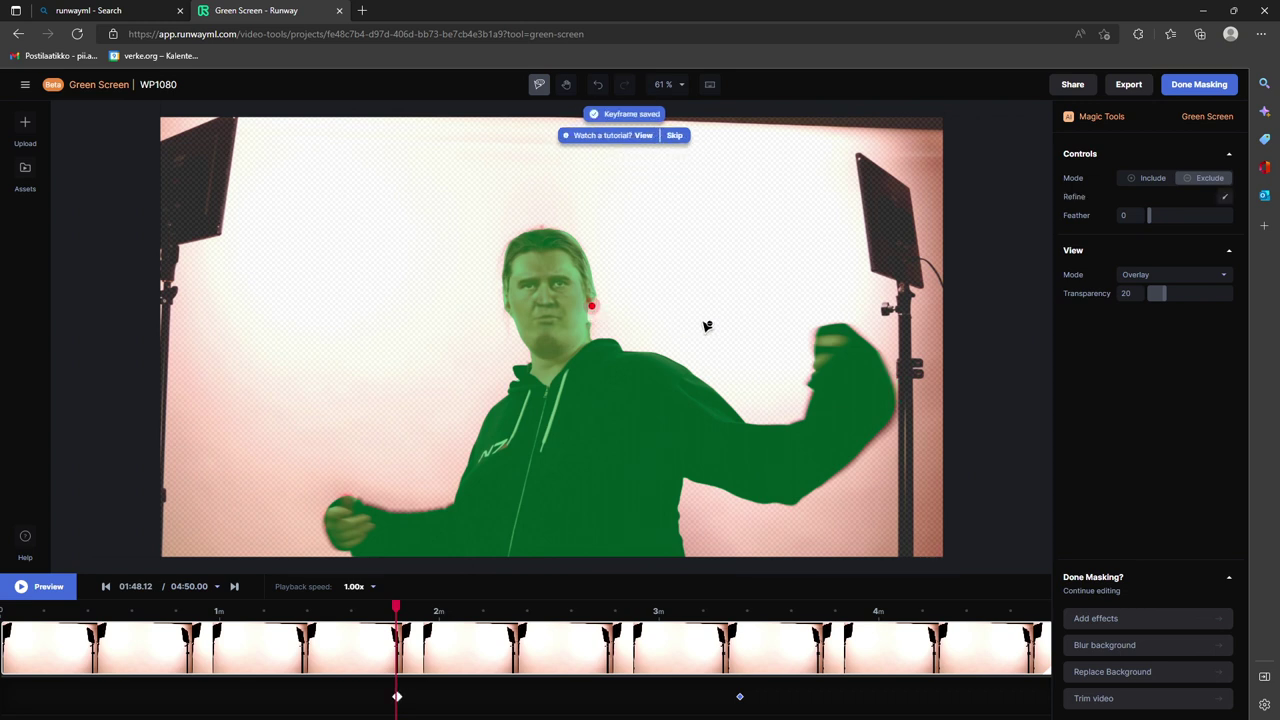
pyautogui.click(591, 306)
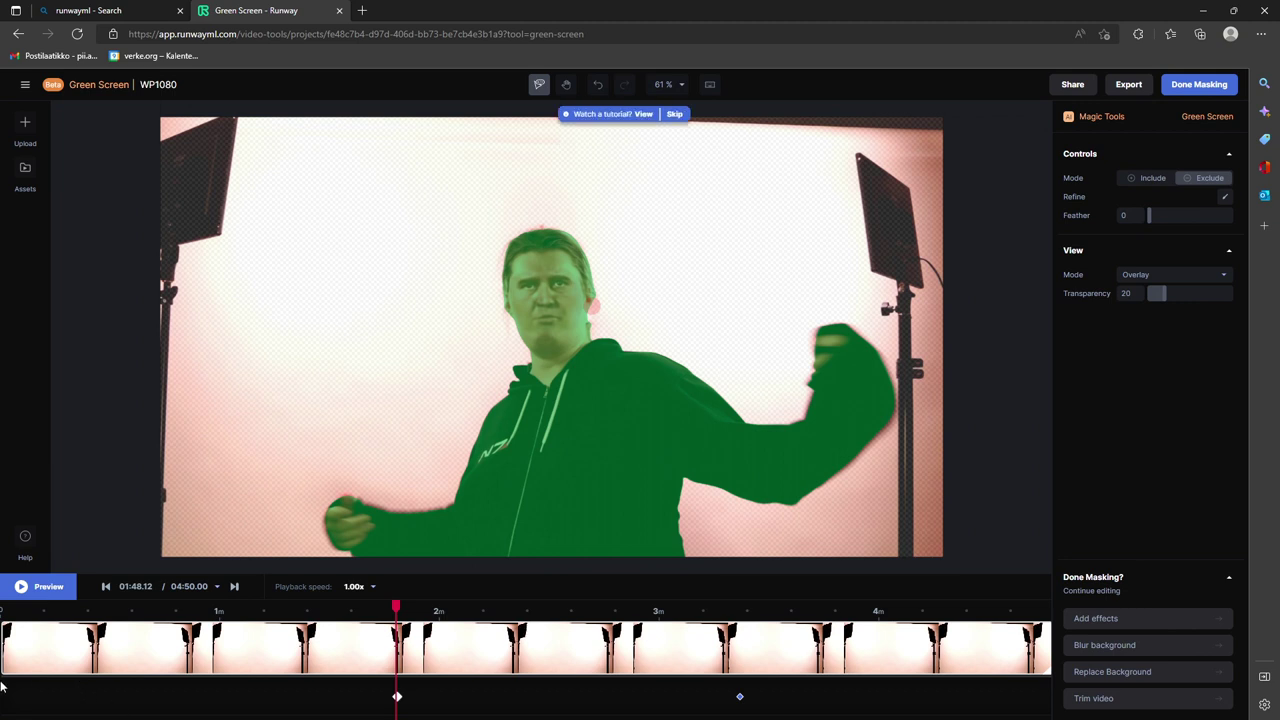
# Step: Finish masking, skip the quick tour, and check the cut-out person on the green background at 00:38.00
pyautogui.click(209, 644)
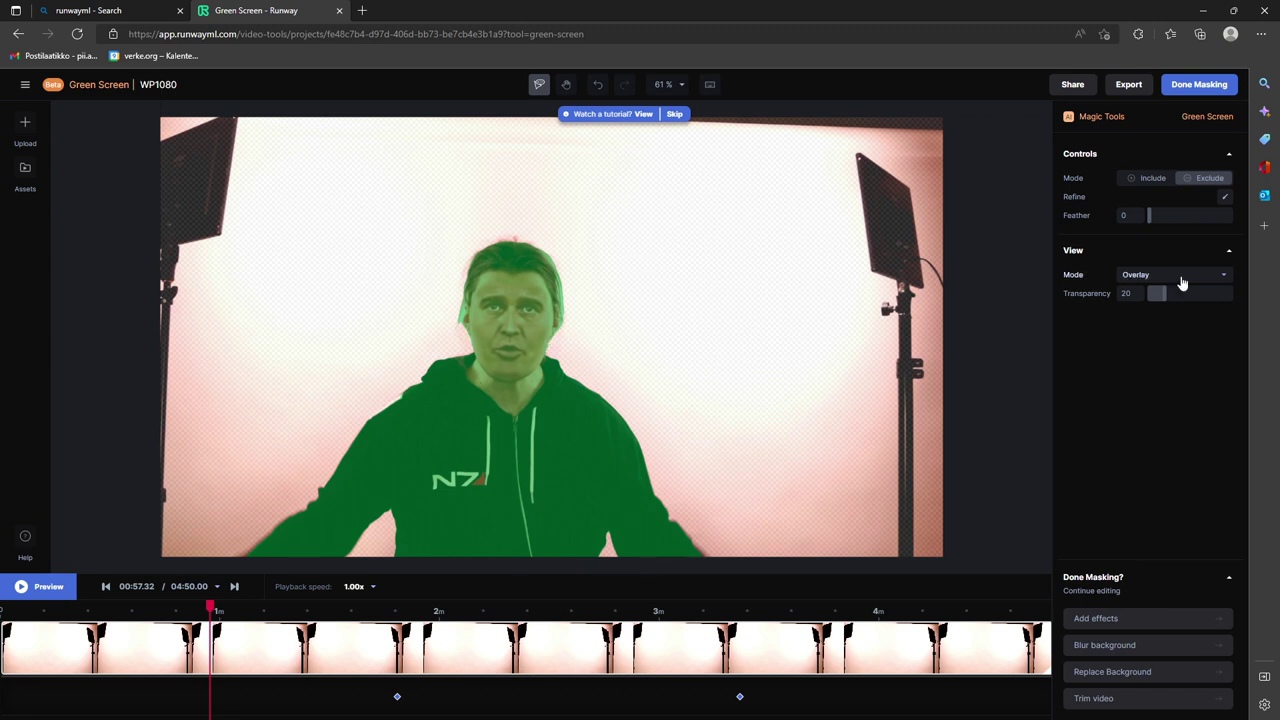
pyautogui.click(1193, 86)
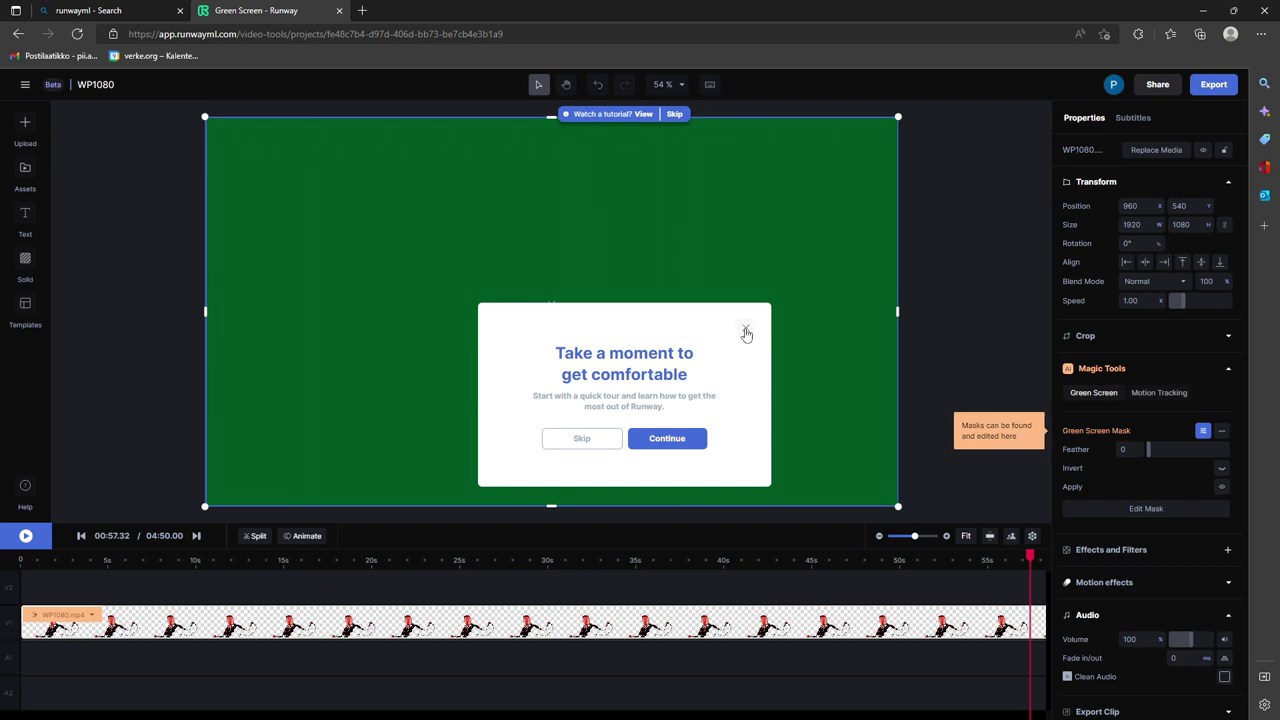
pyautogui.click(580, 440)
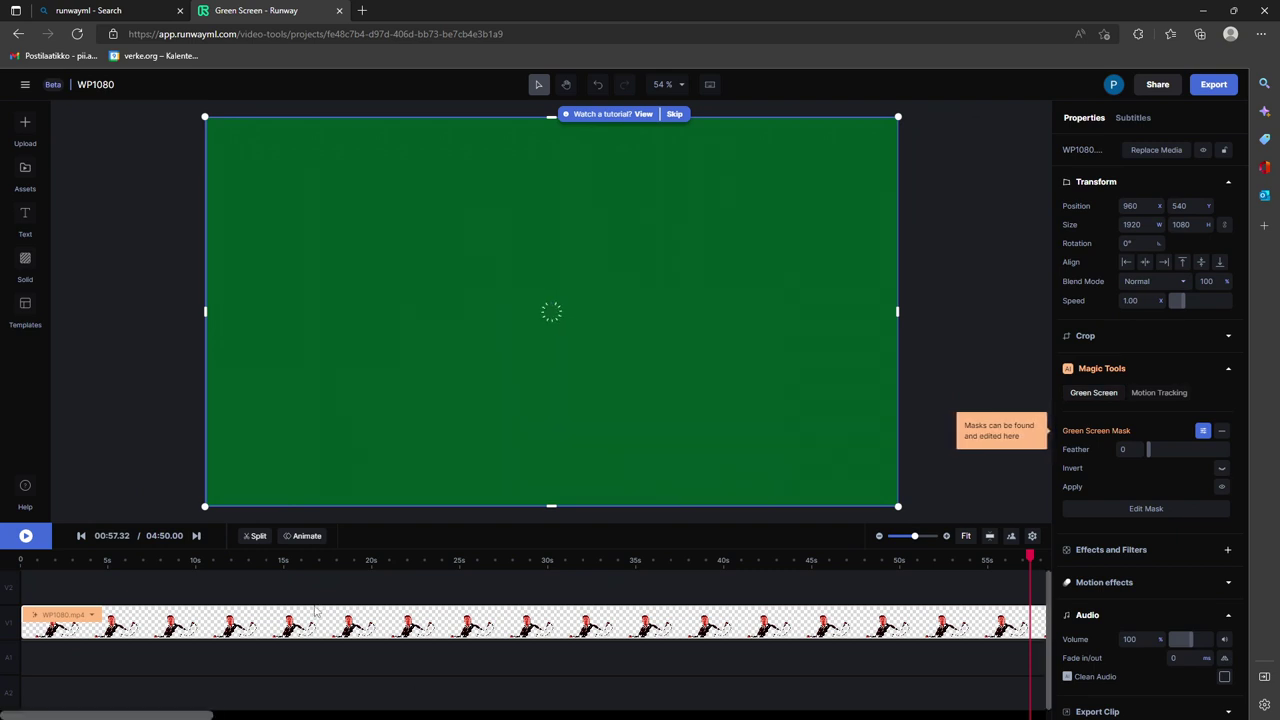
pyautogui.click(624, 583)
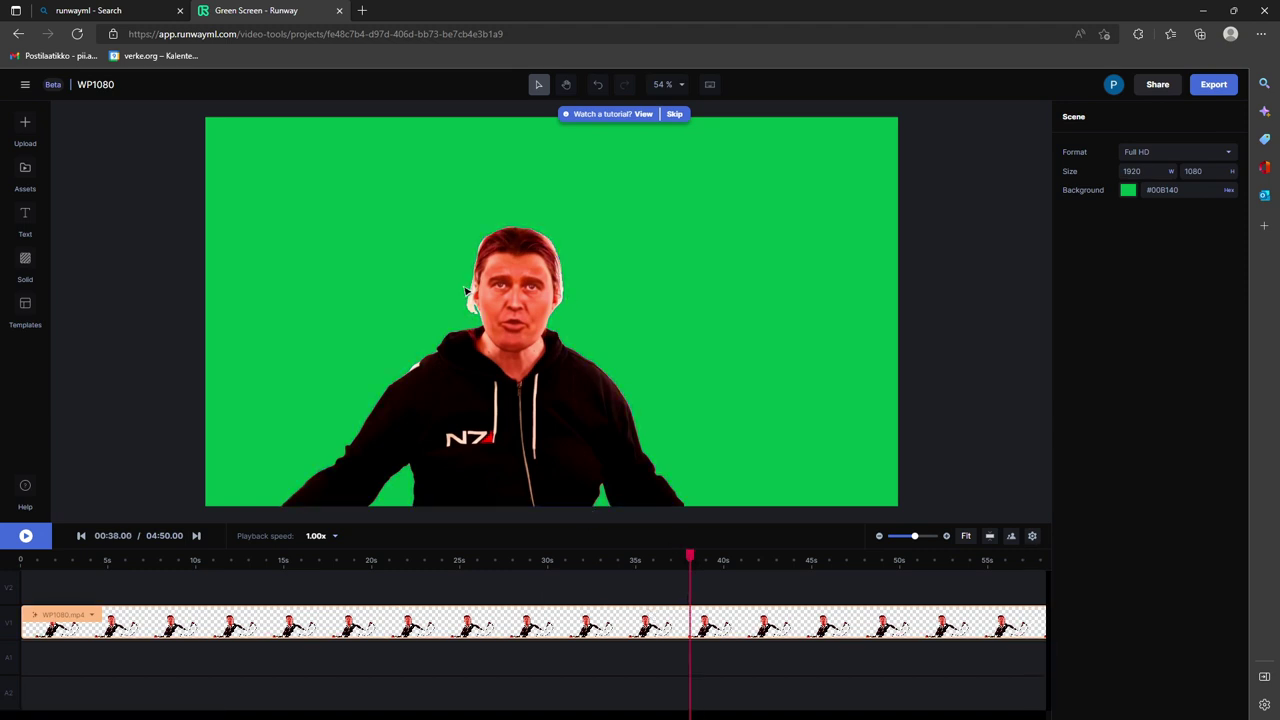
pyautogui.click(492, 320)
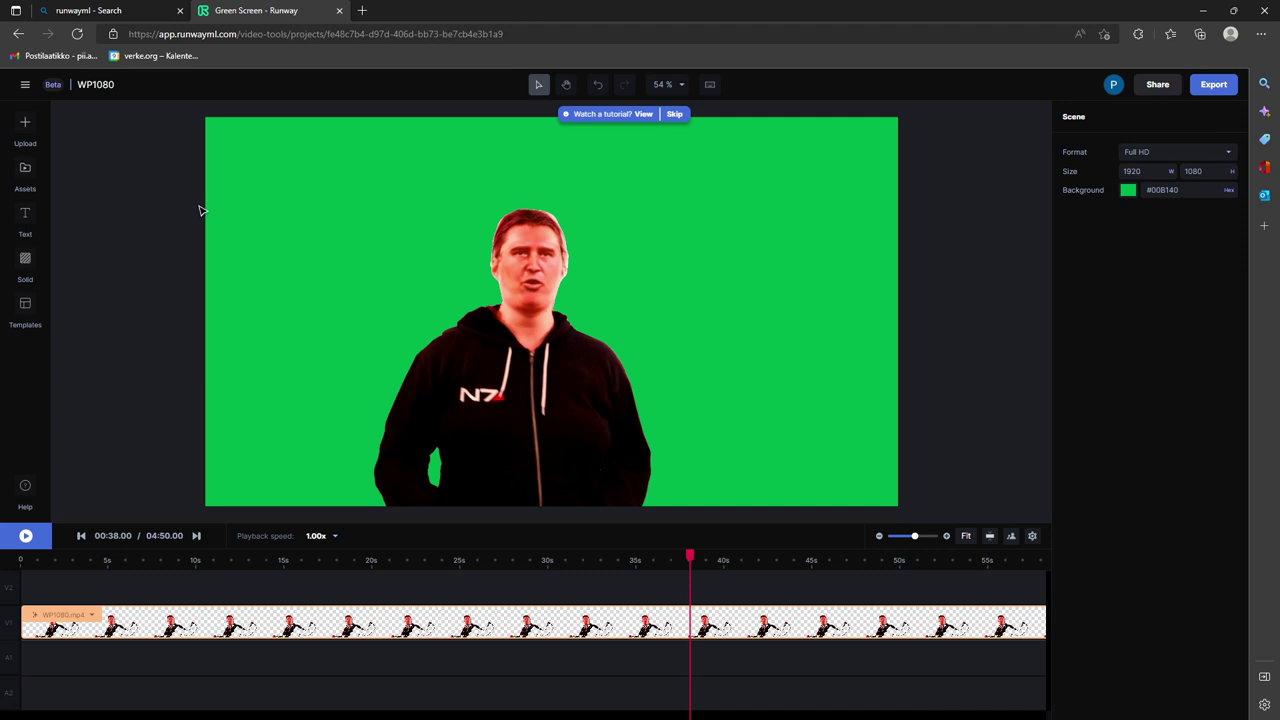
# Step: Return to the projects, create a new Inpainting project, and place WP1080.mp4 on its timeline
pyautogui.click(26, 86)
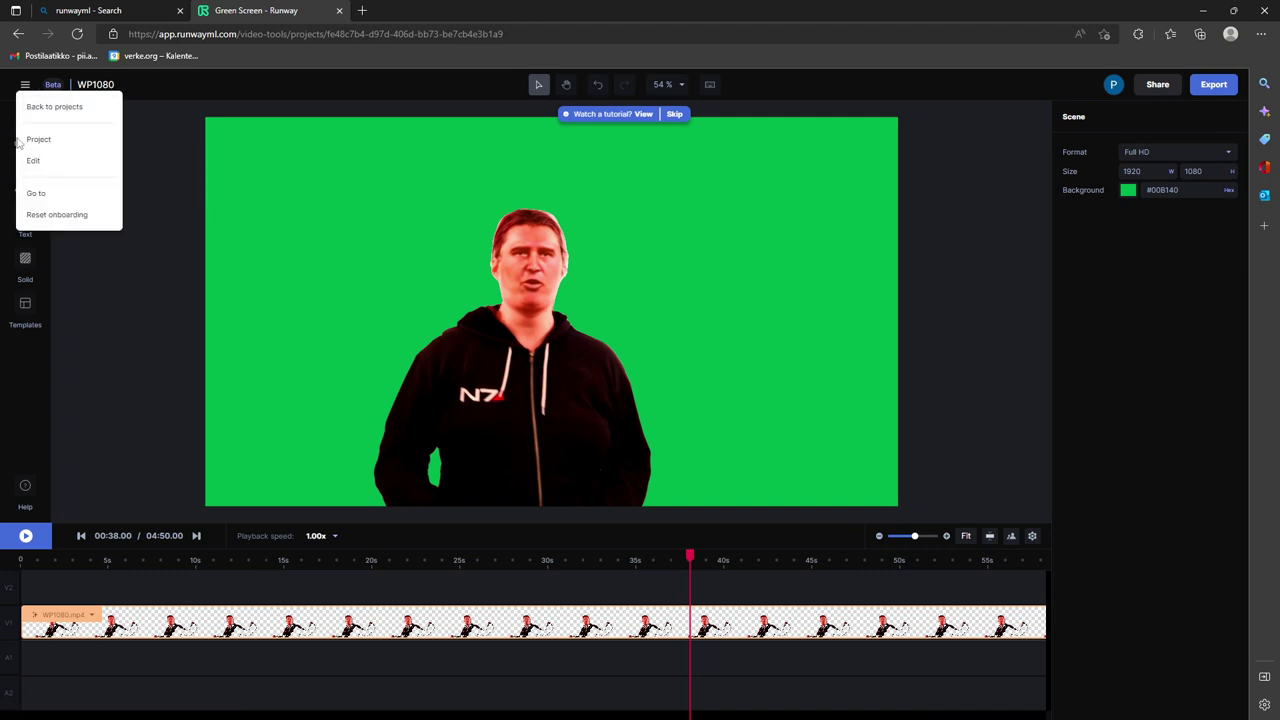
pyautogui.click(60, 106)
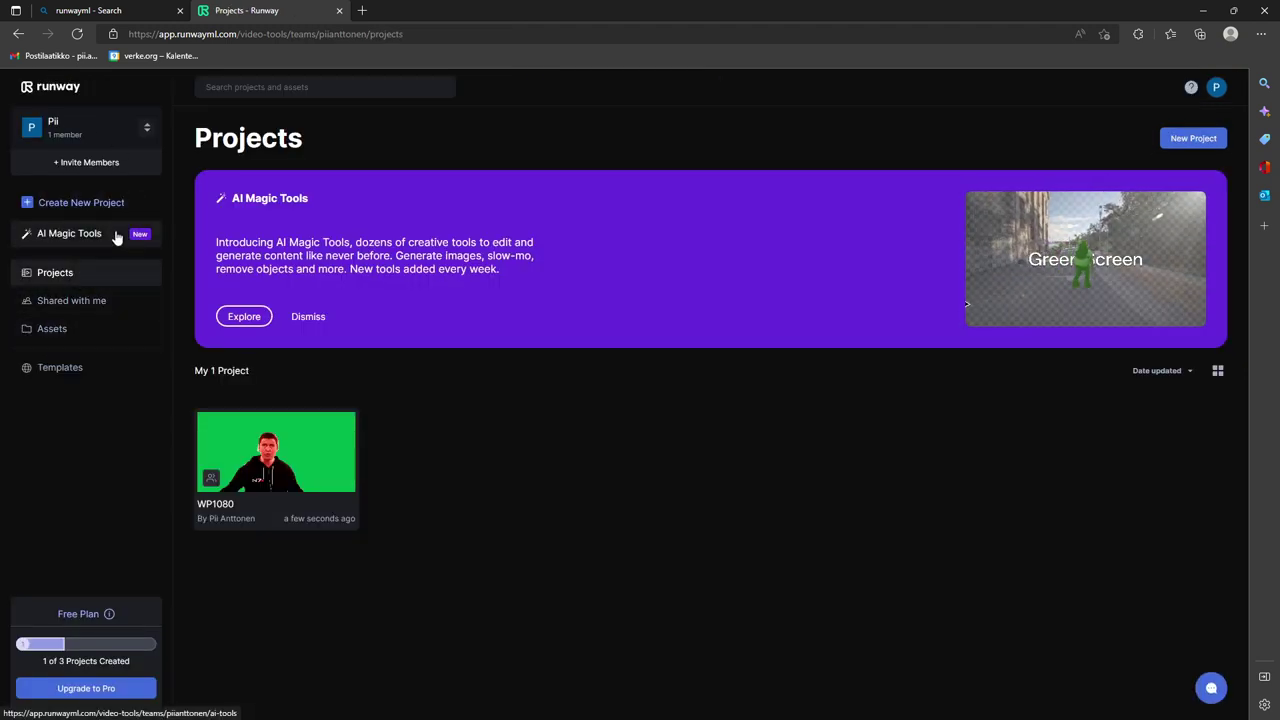
pyautogui.click(69, 233)
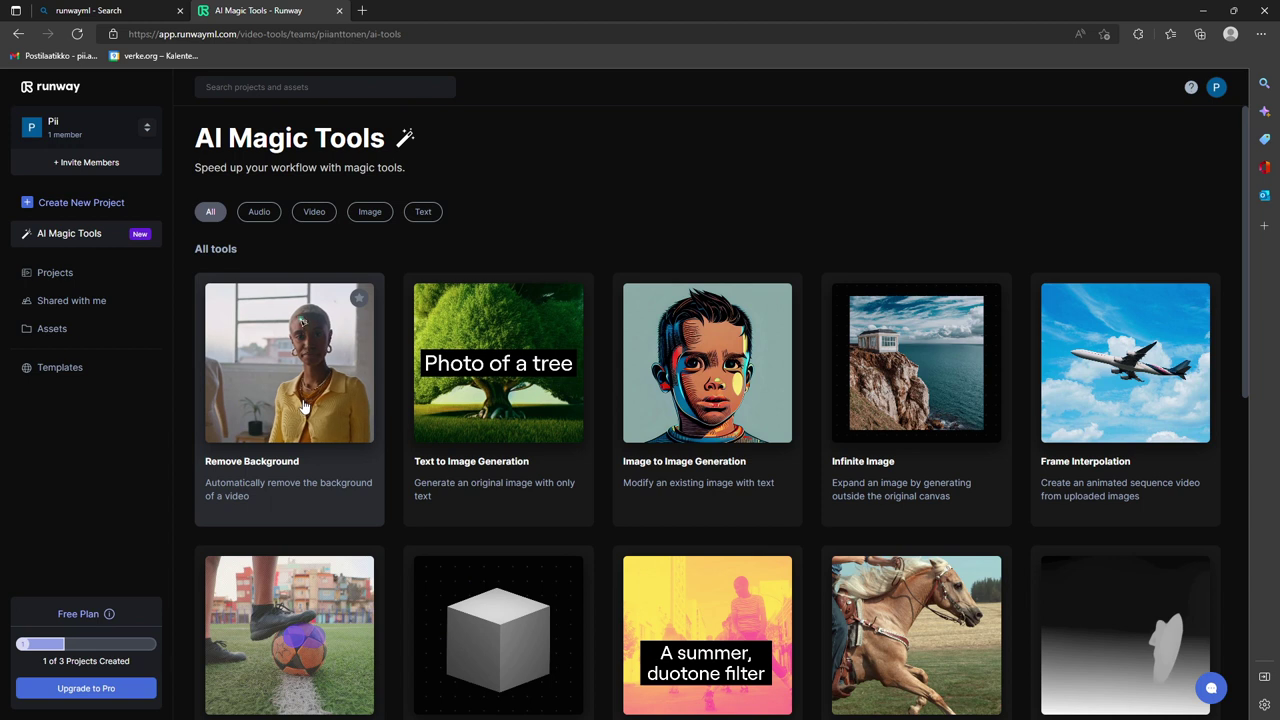
pyautogui.click(86, 209)
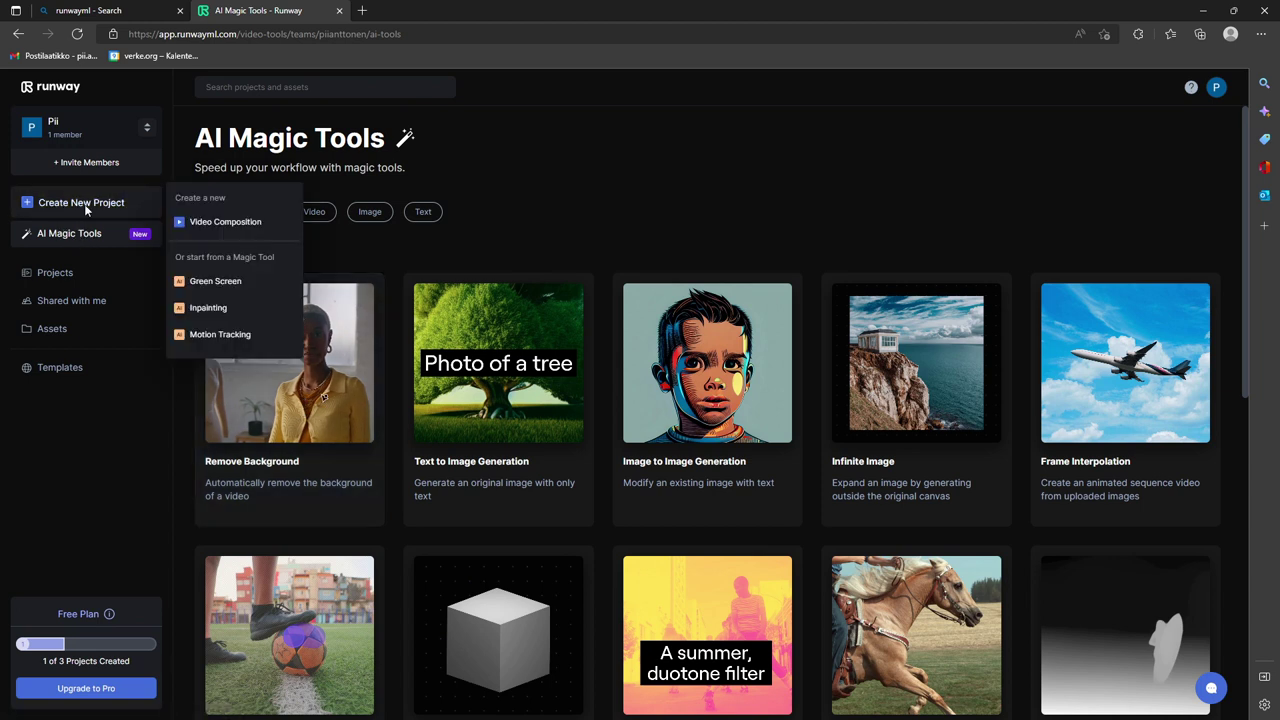
pyautogui.click(250, 314)
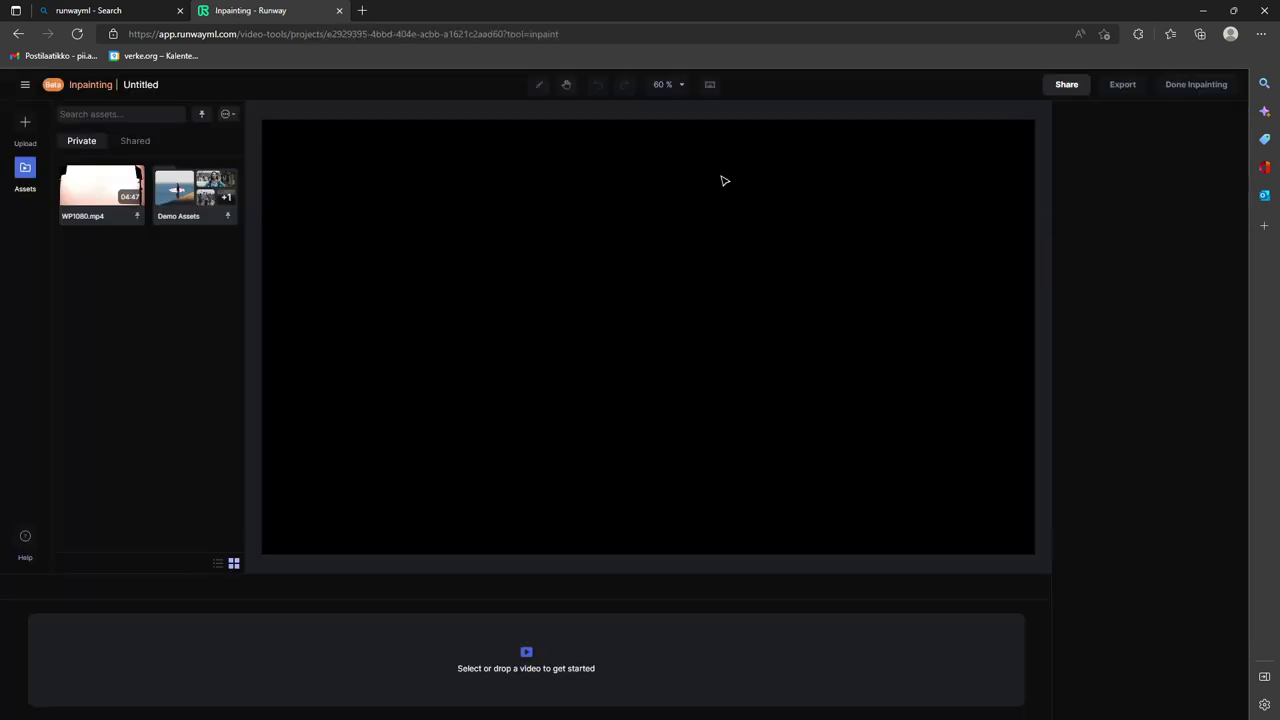
pyautogui.moveTo(66, 189); pyautogui.dragTo(378, 660)
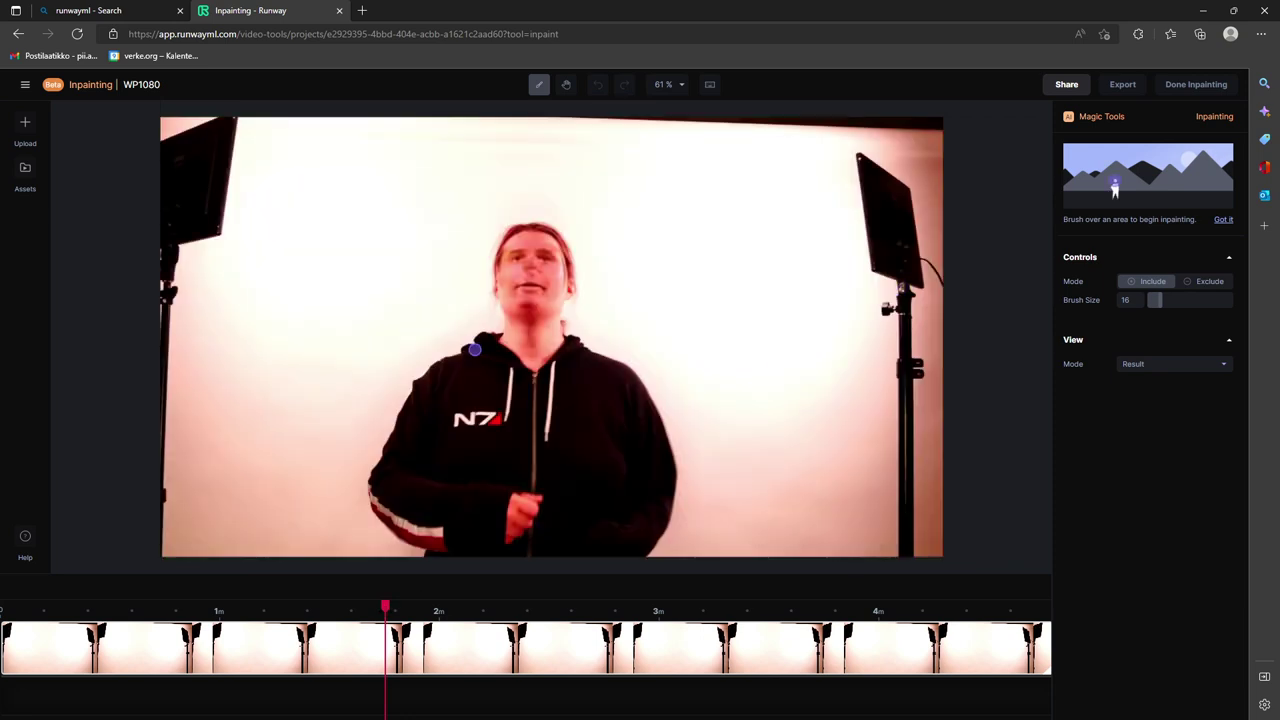
# Step: Try to brush over the person's head and face in Exclude mode on the WP1080 frame at 01:45.20
pyautogui.click(1199, 283)
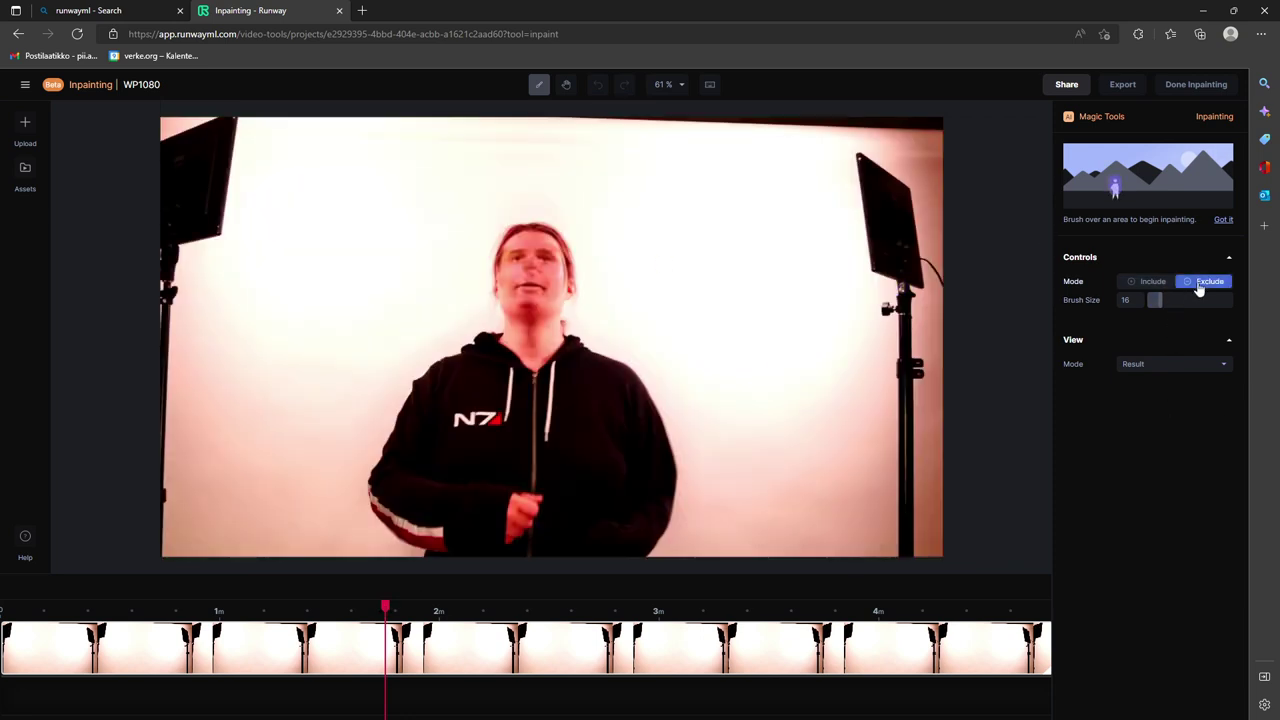
pyautogui.click(520, 232)
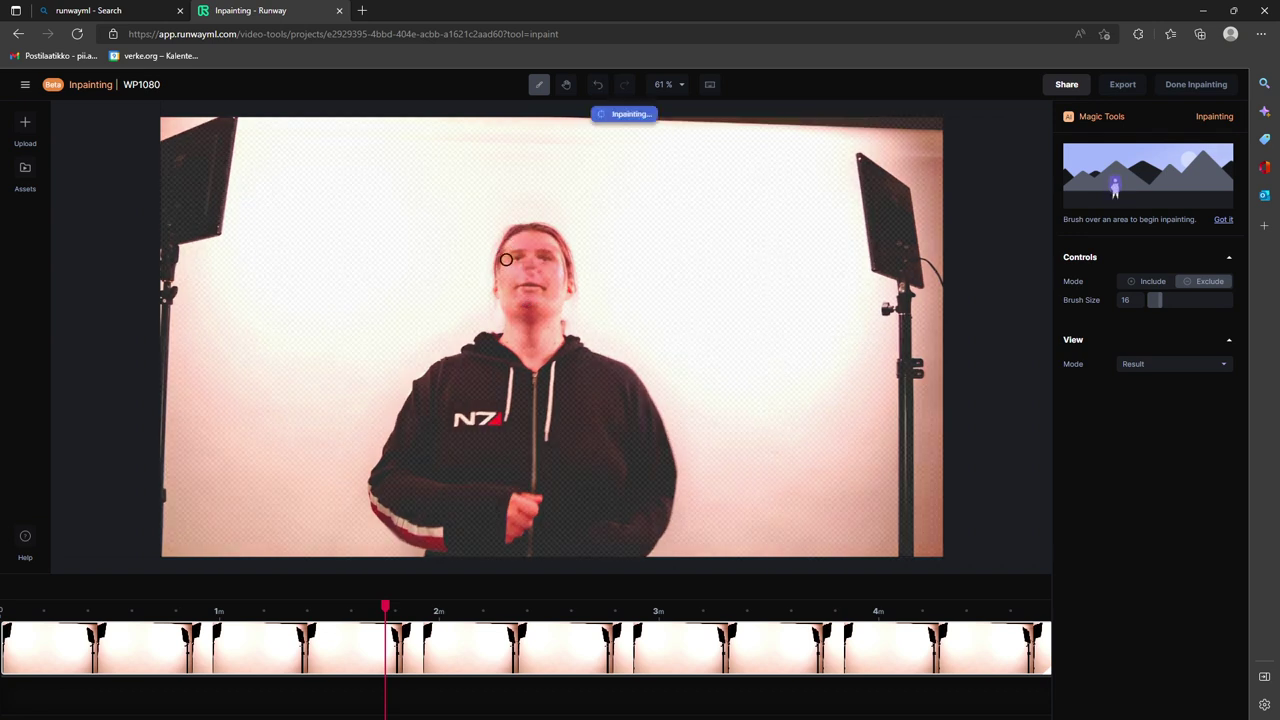
pyautogui.moveTo(535, 231); pyautogui.dragTo(552, 315)
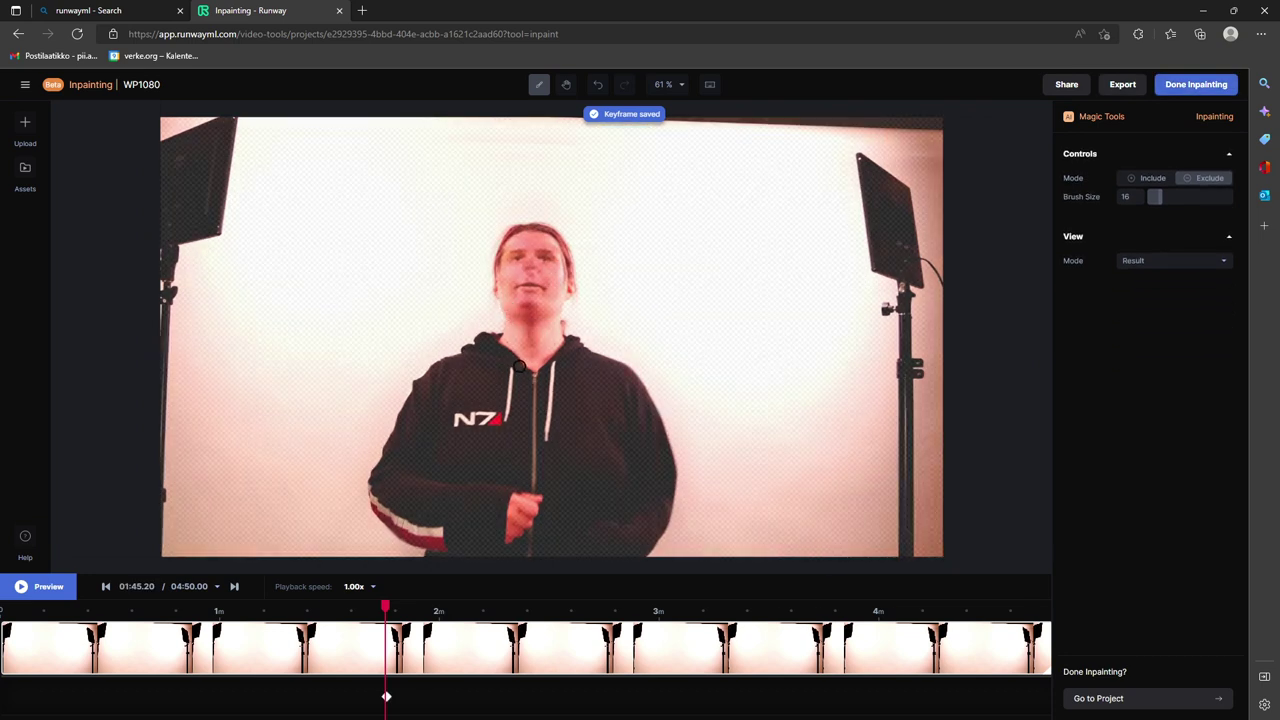
# Step: Inpaint the person and the light-stand knob out of the frame at 01:45.20 in Include mode, raising the brush size to 51
pyautogui.click(1146, 178)
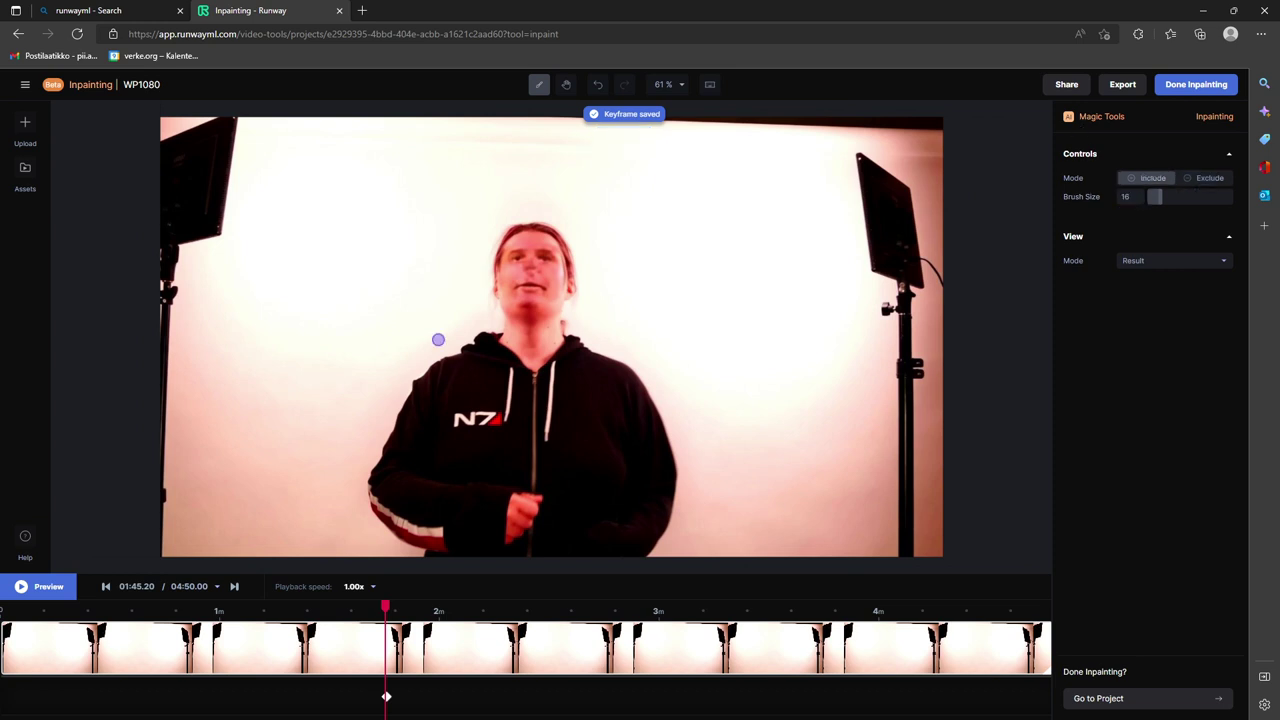
pyautogui.moveTo(535, 228); pyautogui.dragTo(541, 345)
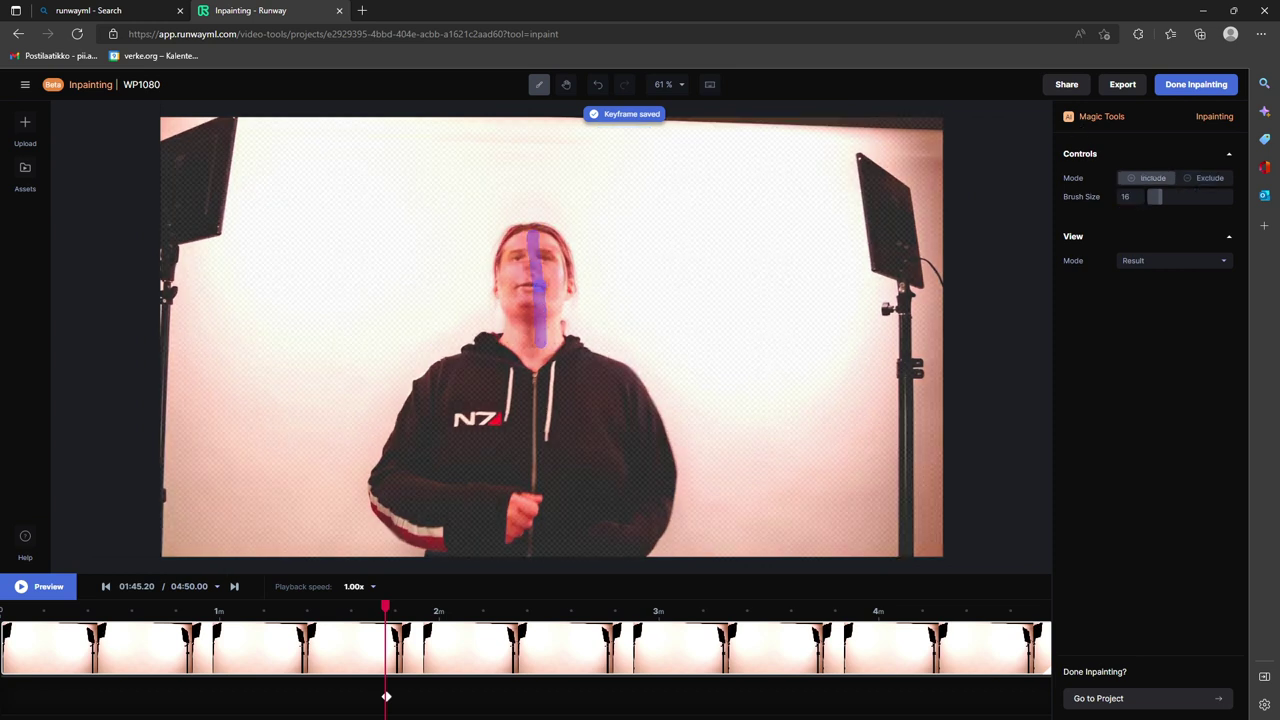
pyautogui.moveTo(538, 230)
pyautogui.mouseDown()
pyautogui.moveTo(563, 294)
pyautogui.moveTo(550, 230)
pyautogui.moveTo(503, 240)
pyautogui.moveTo(509, 334)
pyautogui.moveTo(484, 342)
pyautogui.moveTo(518, 246)
pyautogui.moveTo(526, 340)
pyautogui.moveTo(558, 338)
pyautogui.moveTo(450, 345)
pyautogui.moveTo(372, 530)
pyautogui.moveTo(890, 310)
pyautogui.mouseUp()
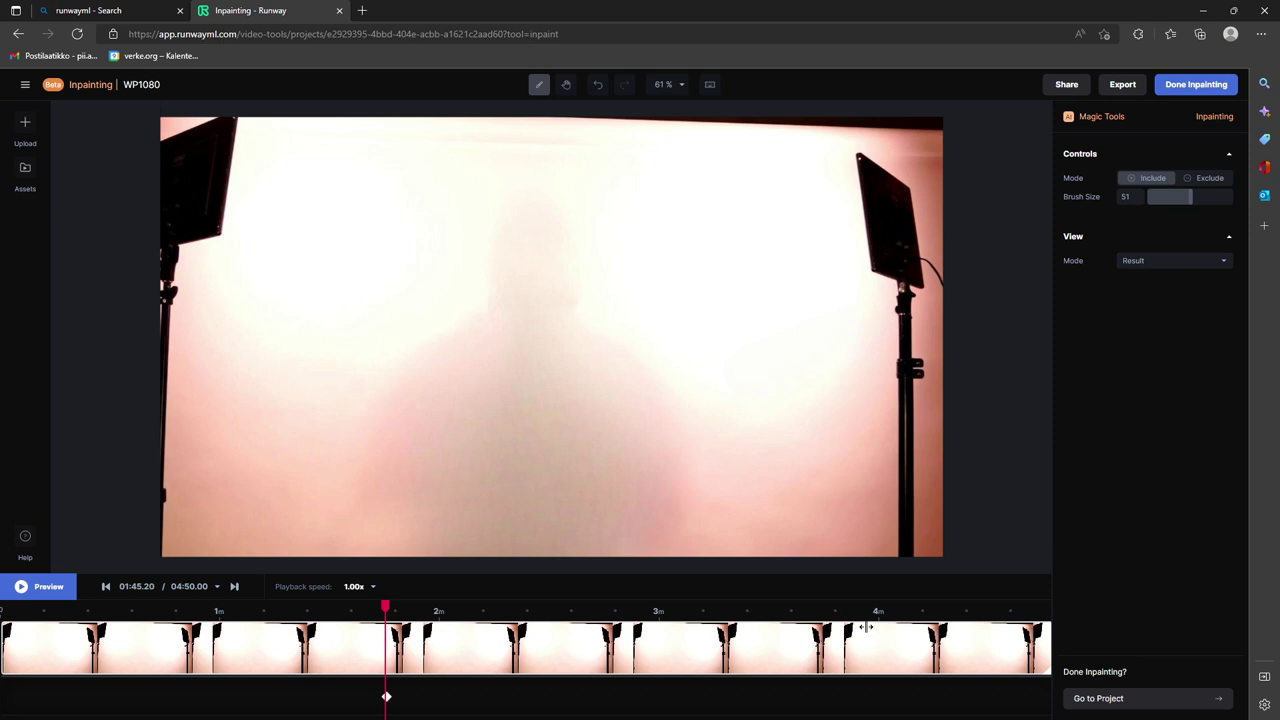
# Step: Brush over the leftover dark patches of the person at 02:19.08 to inpaint them, and open the export options
pyautogui.click(510, 694)
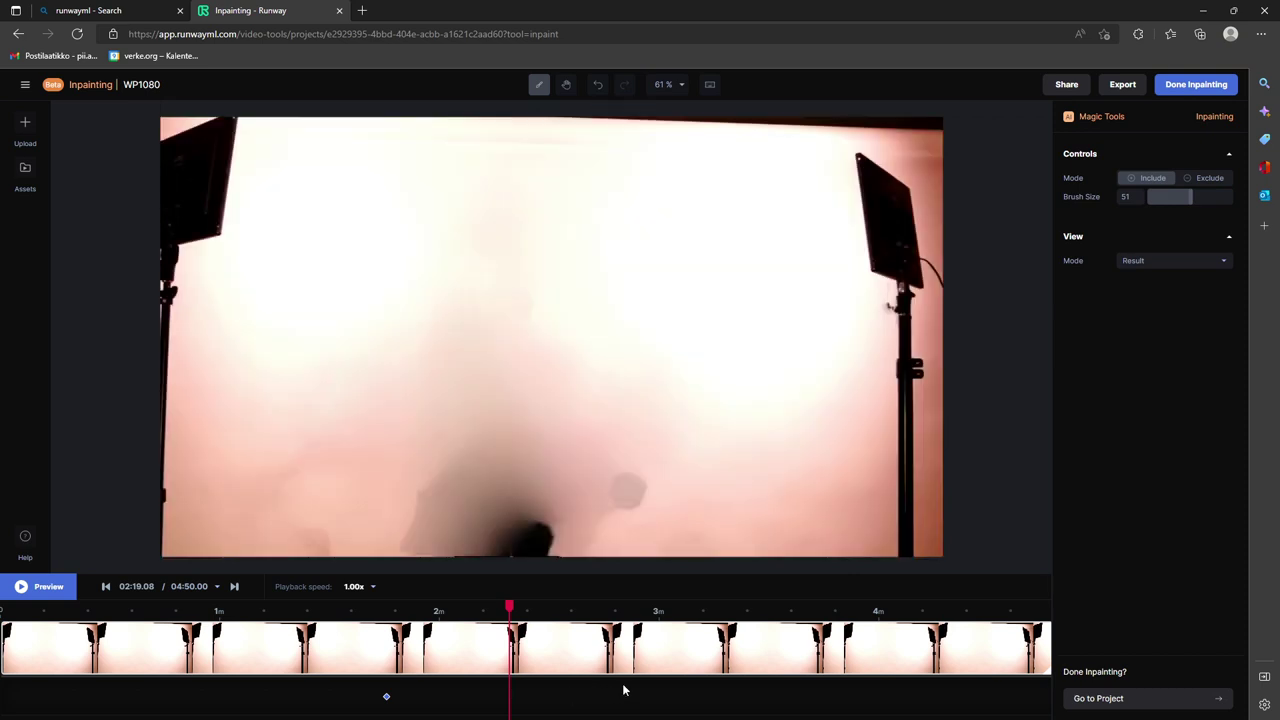
pyautogui.click(544, 533)
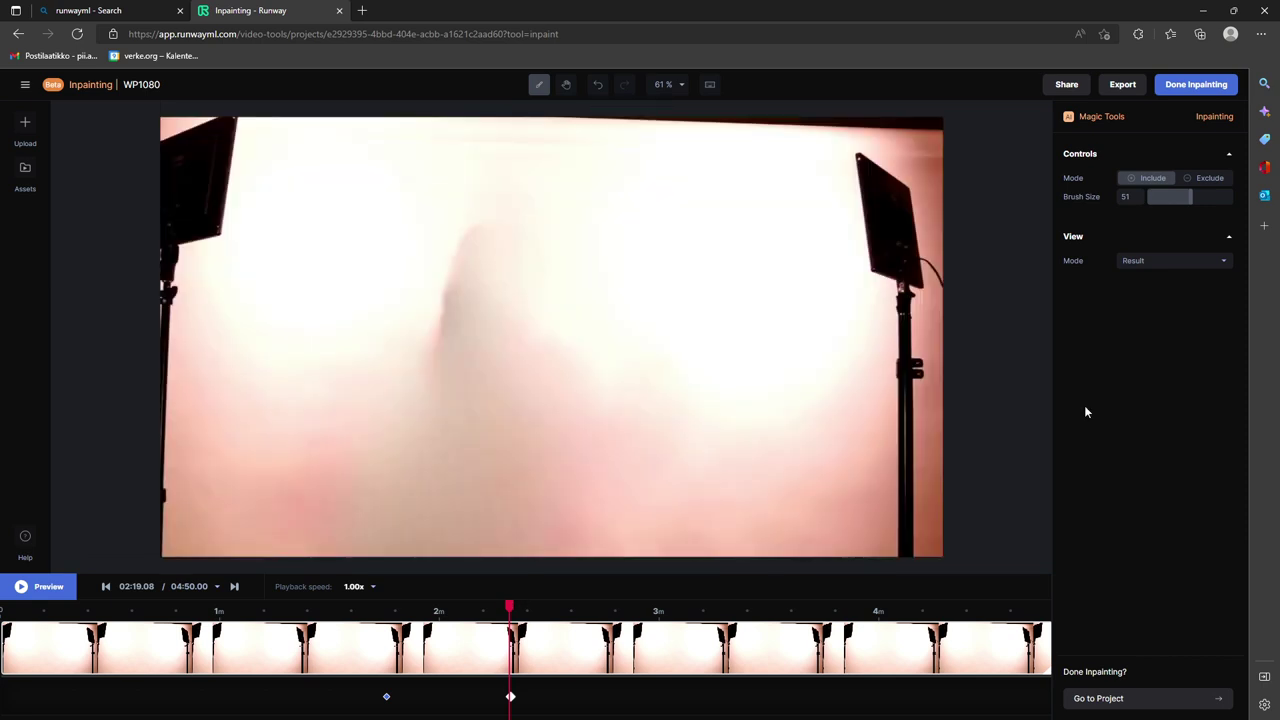
pyautogui.moveTo(466, 269)
pyautogui.mouseDown()
pyautogui.moveTo(427, 370)
pyautogui.moveTo(455, 253)
pyautogui.moveTo(472, 238)
pyautogui.moveTo(502, 235)
pyautogui.moveTo(480, 236)
pyautogui.moveTo(527, 253)
pyautogui.moveTo(512, 358)
pyautogui.mouseUp()
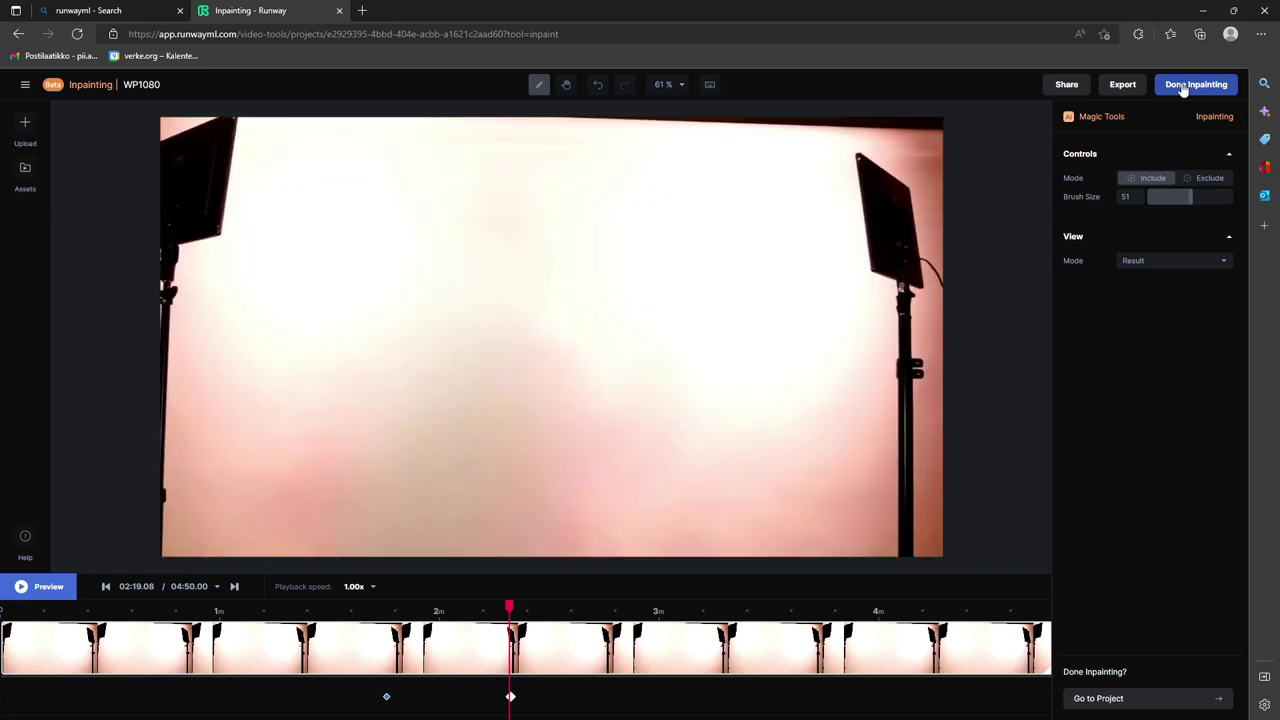
pyautogui.click(1128, 87)
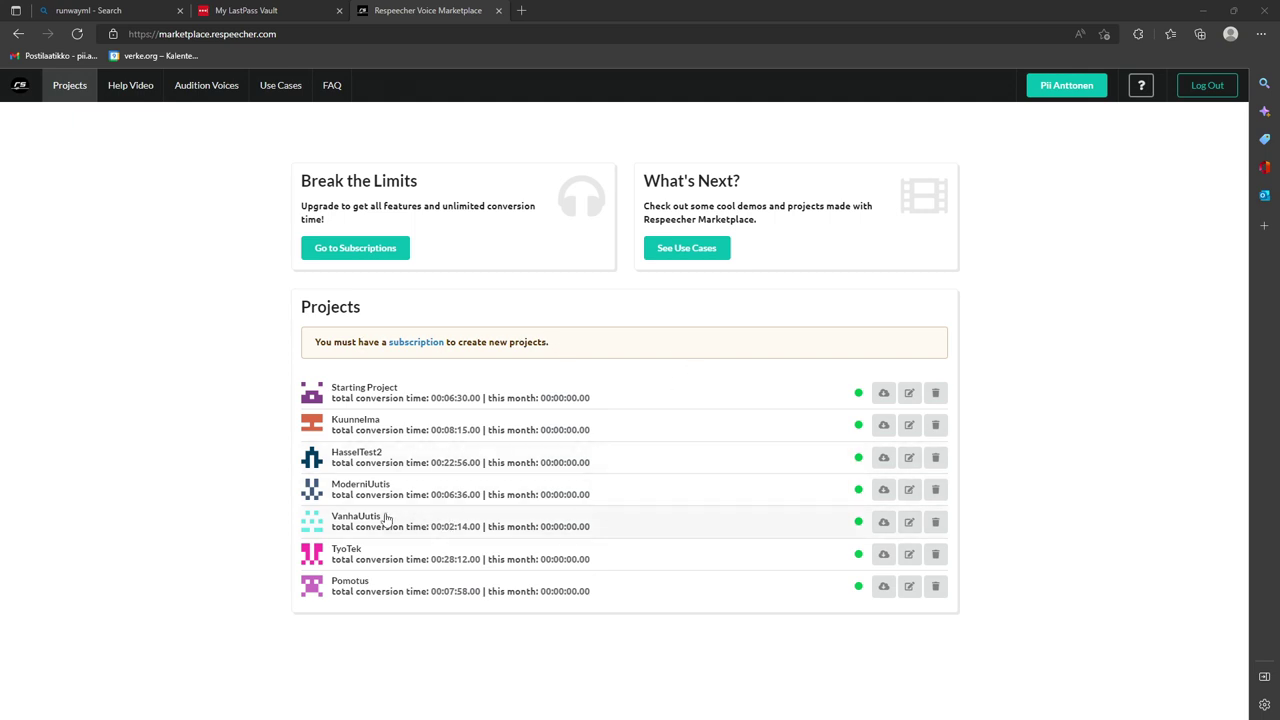
# Step: In Respeecher Voice Marketplace, open the VanhaUutis project and listen to an early passage of the original Spiikki recording
pyautogui.click(365, 518)
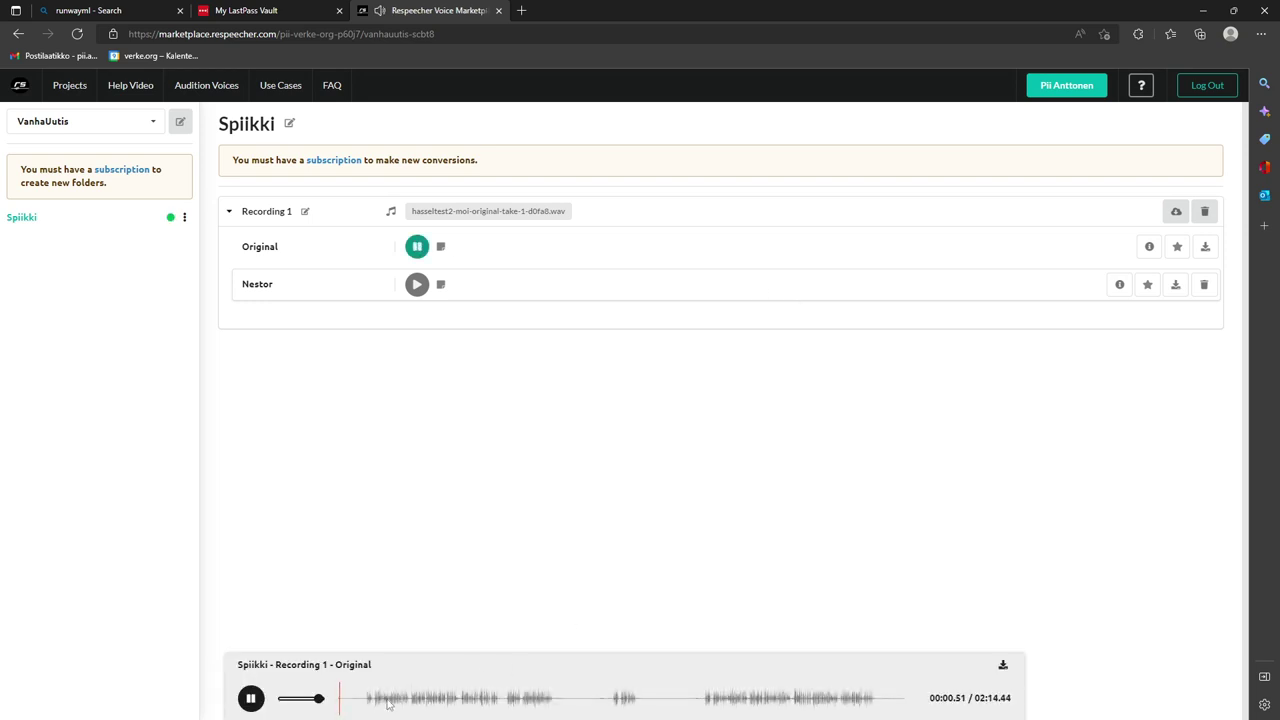
pyautogui.click(385, 700)
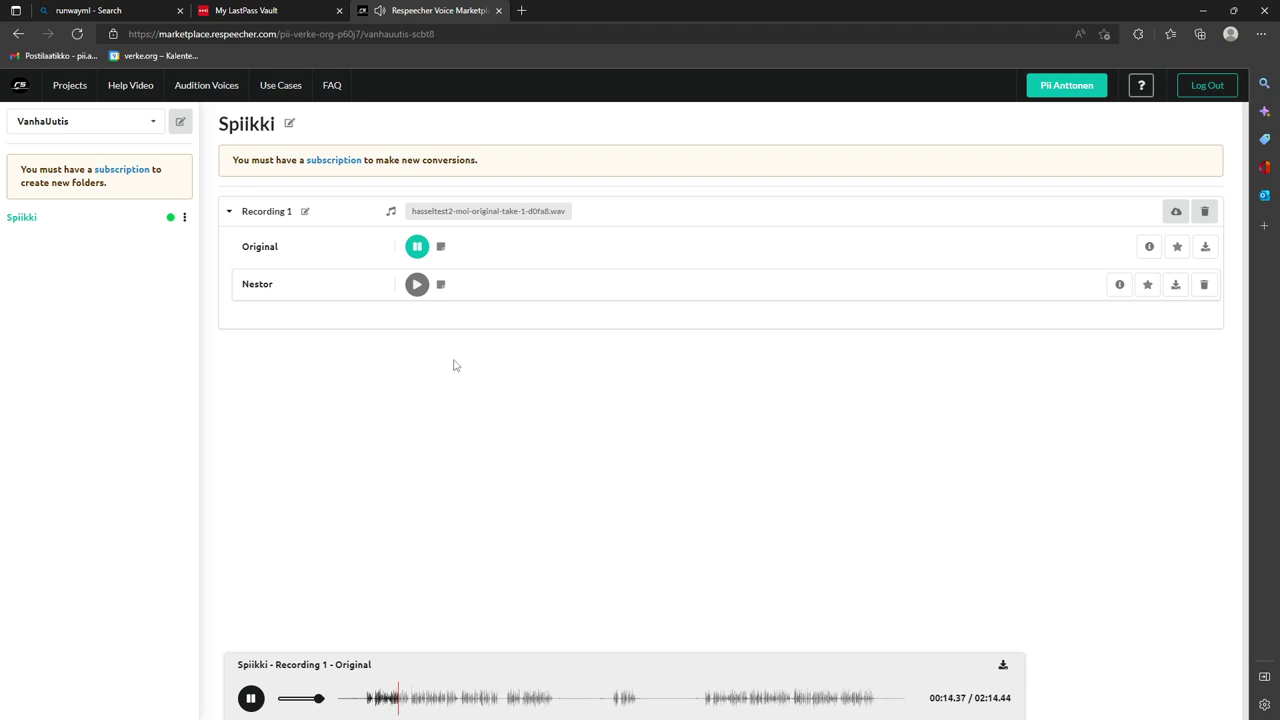
pyautogui.click(418, 248)
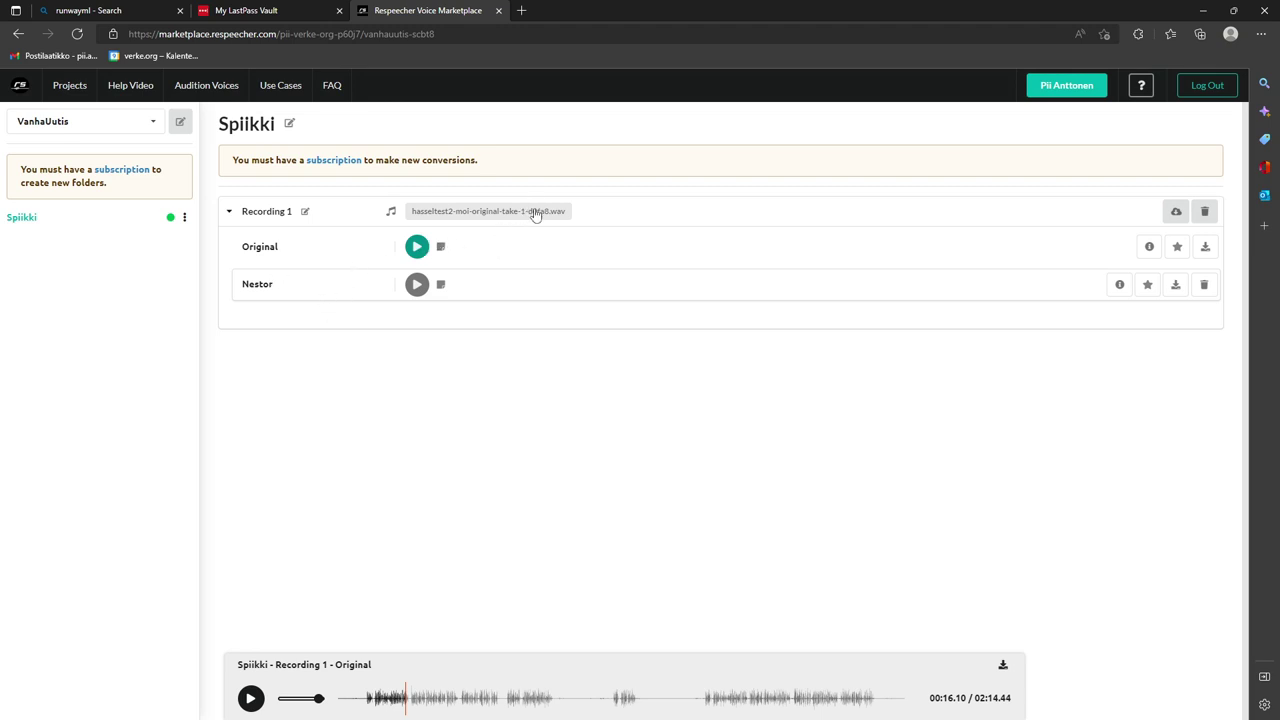
# Step: Listen to an early passage of the Nestor voice conversion of the Spiikki recording, pausing and resuming playback
pyautogui.click(417, 286)
pyautogui.click(417, 284)
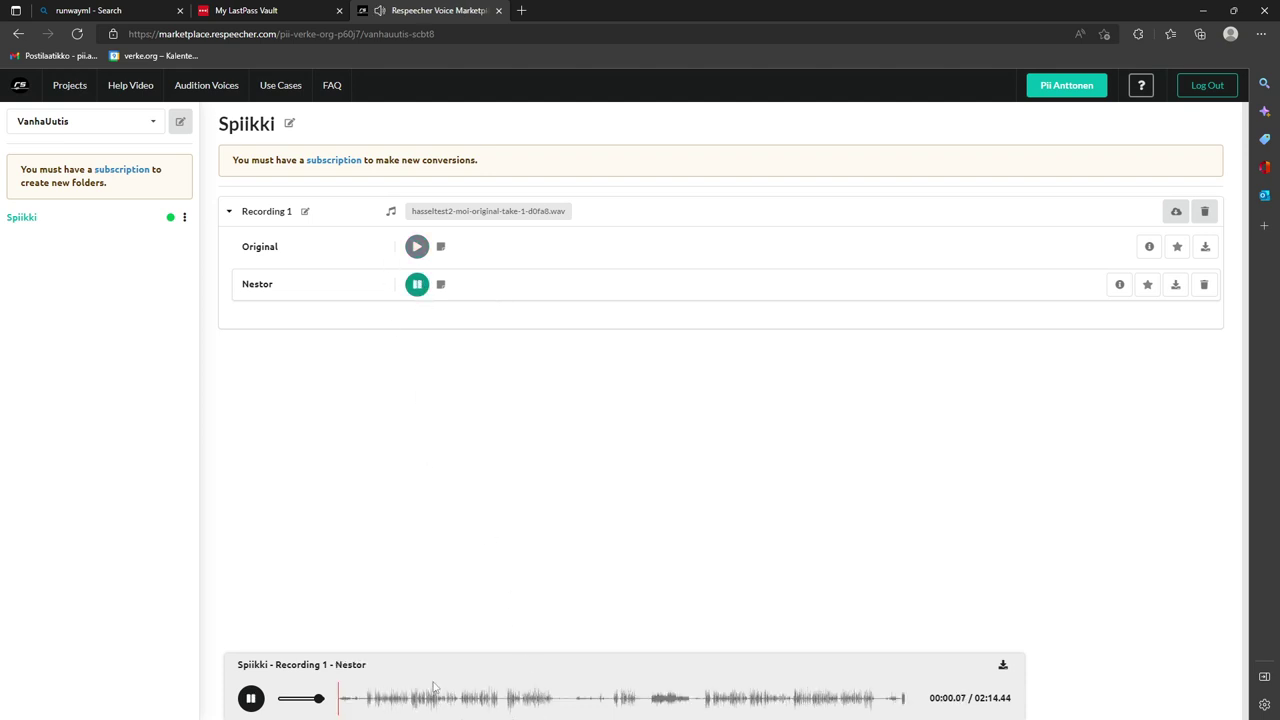
pyautogui.click(392, 706)
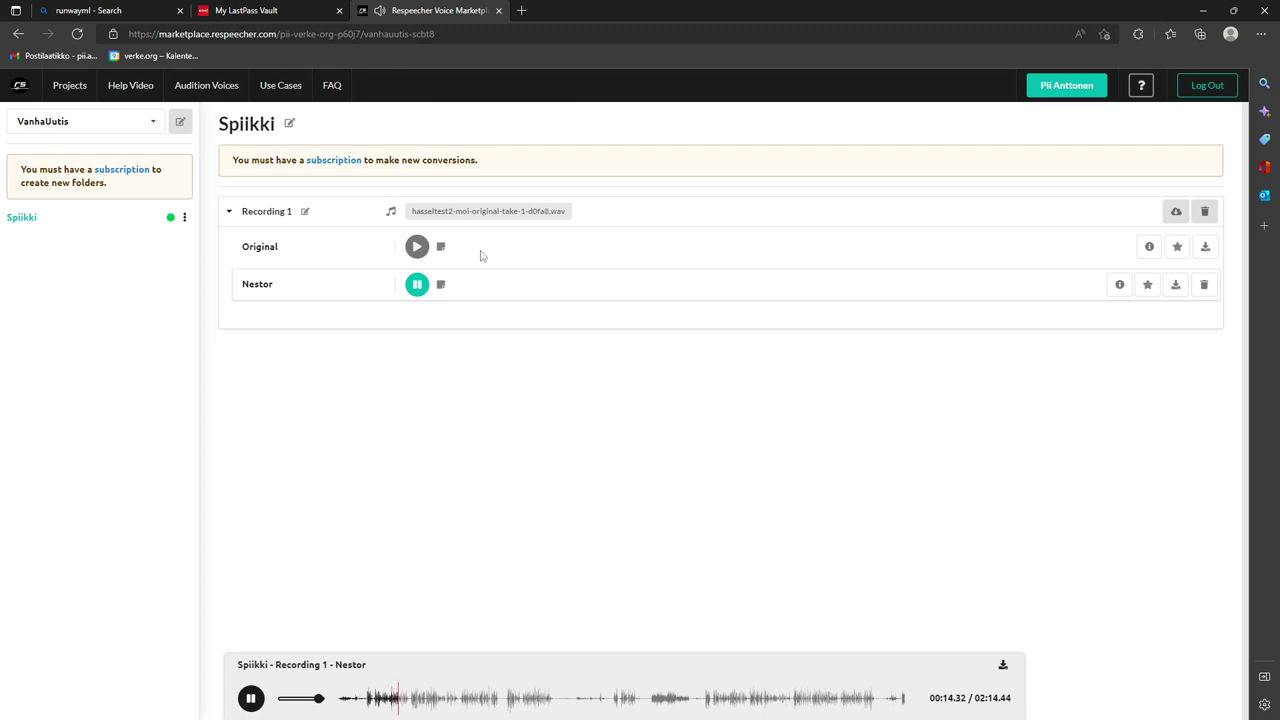
pyautogui.click(417, 285)
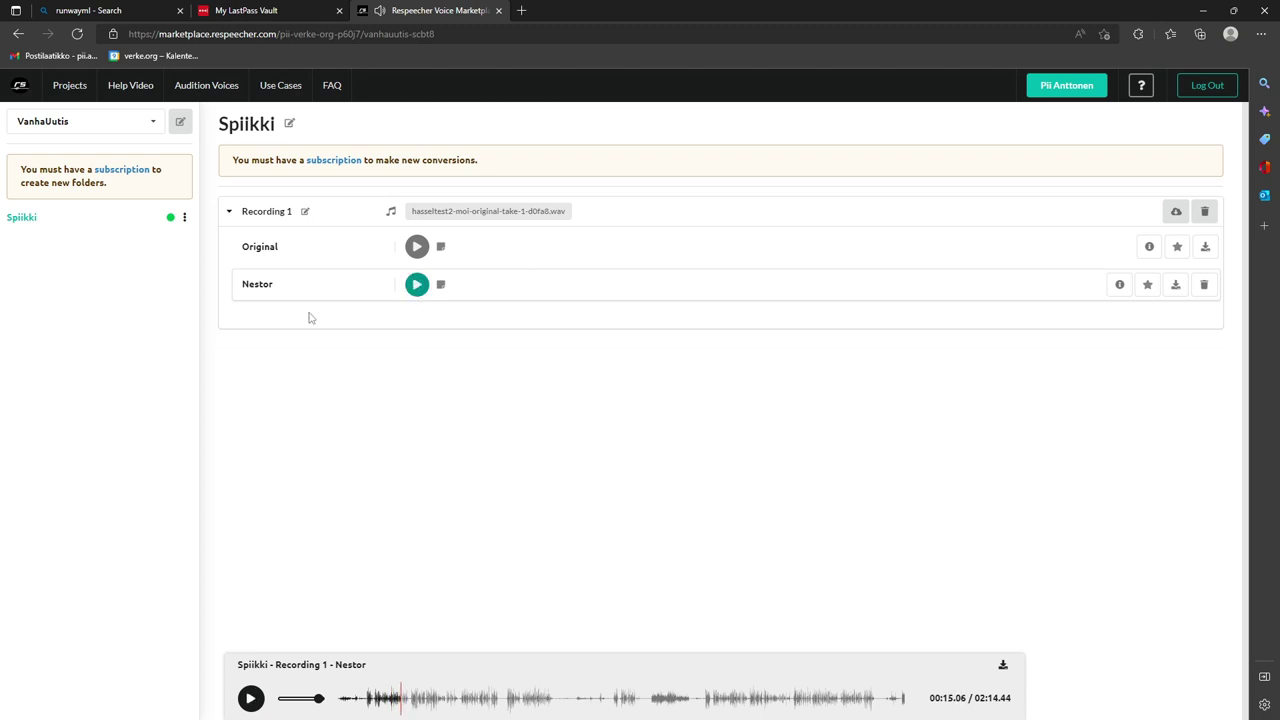
pyautogui.click(417, 285)
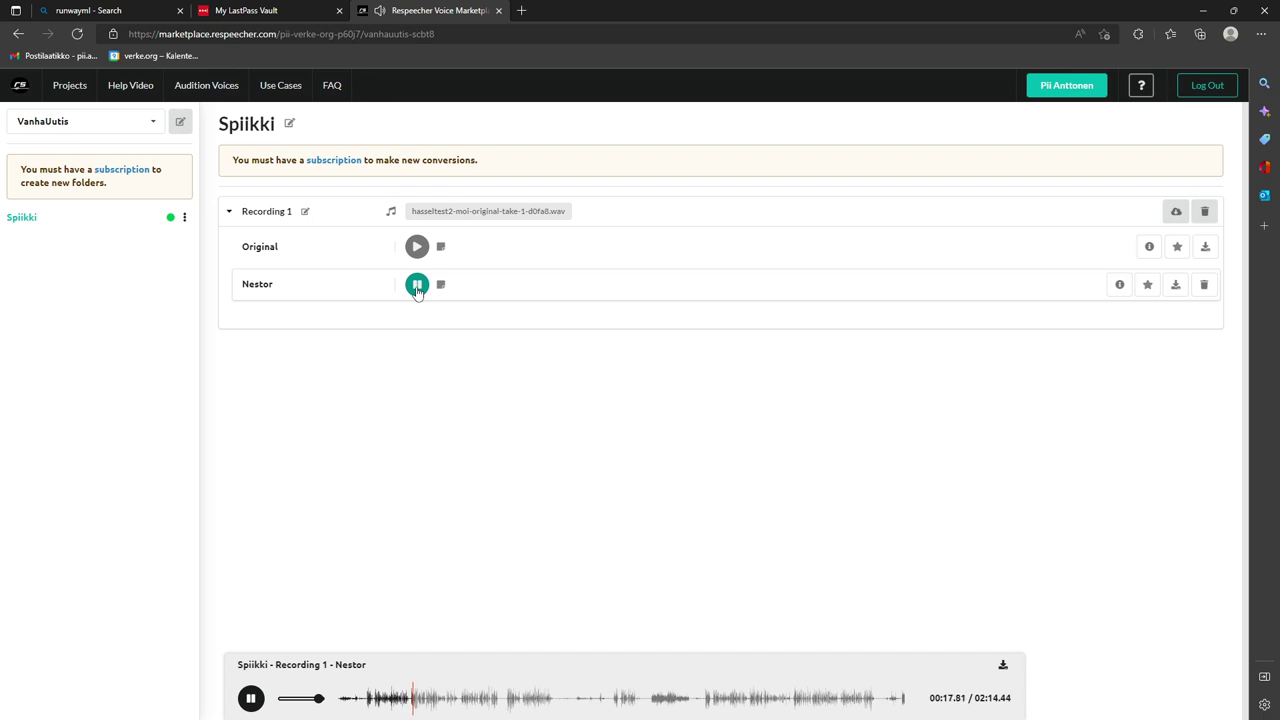
pyautogui.click(417, 288)
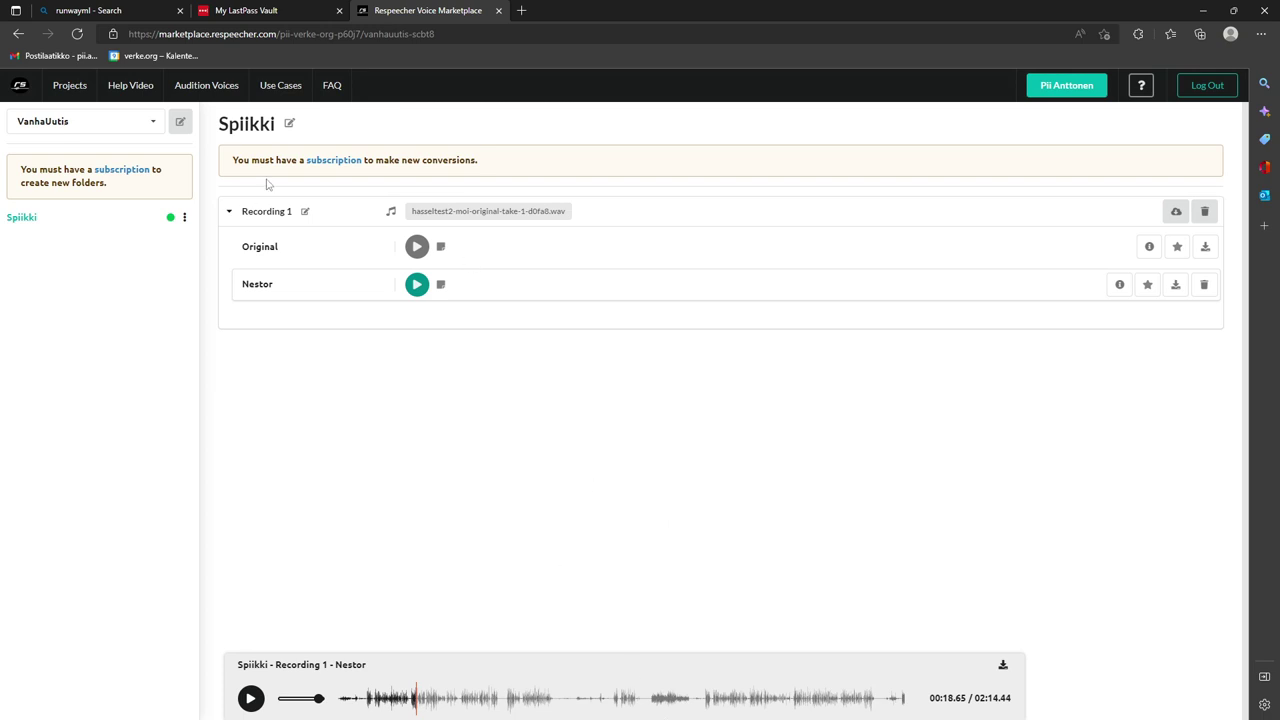
# Step: Browse the list of human voices available for audition
pyautogui.click(182, 87)
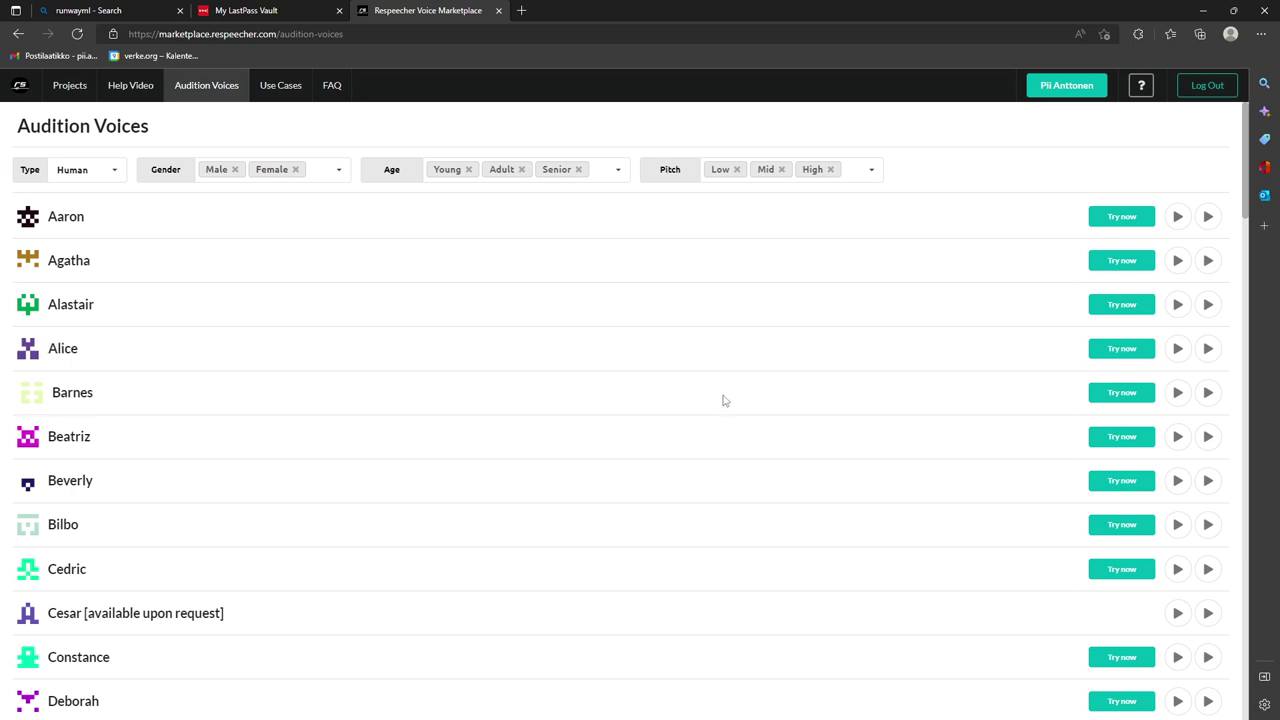
pyautogui.scroll(-9, 723, 400)
pyautogui.scroll(-15, 733, 400)
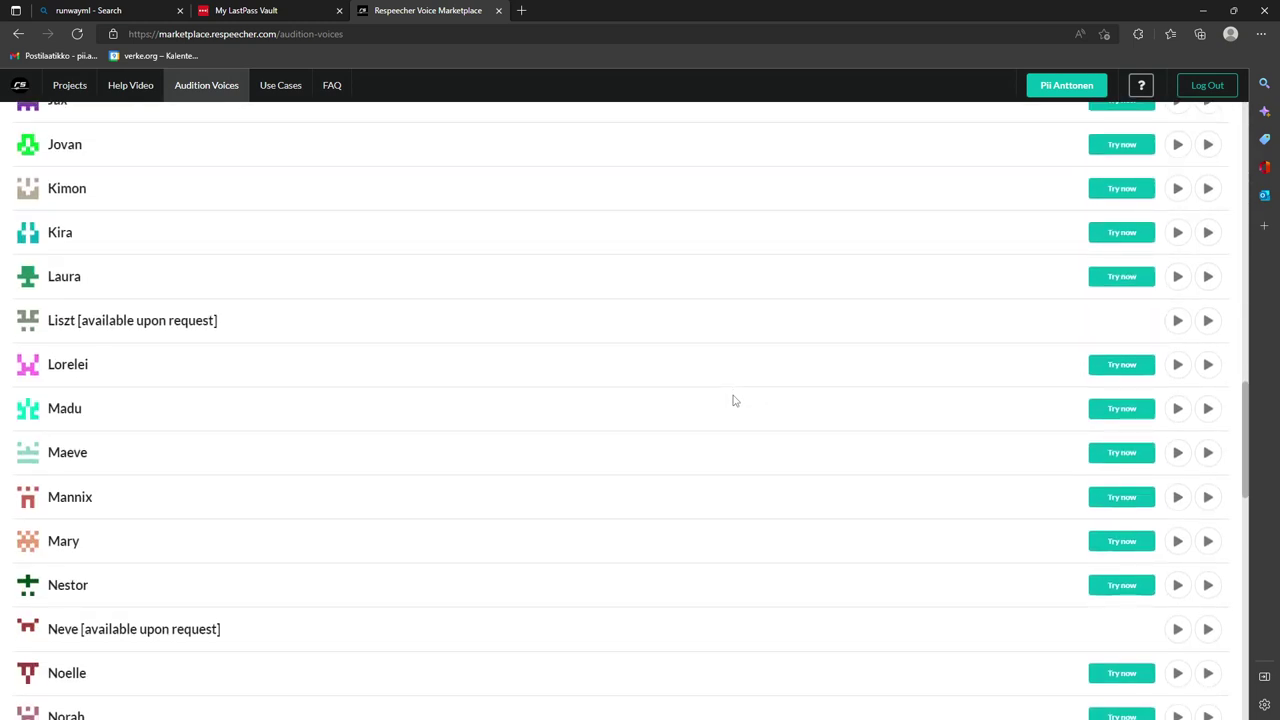
pyautogui.scroll(-2, 733, 400)
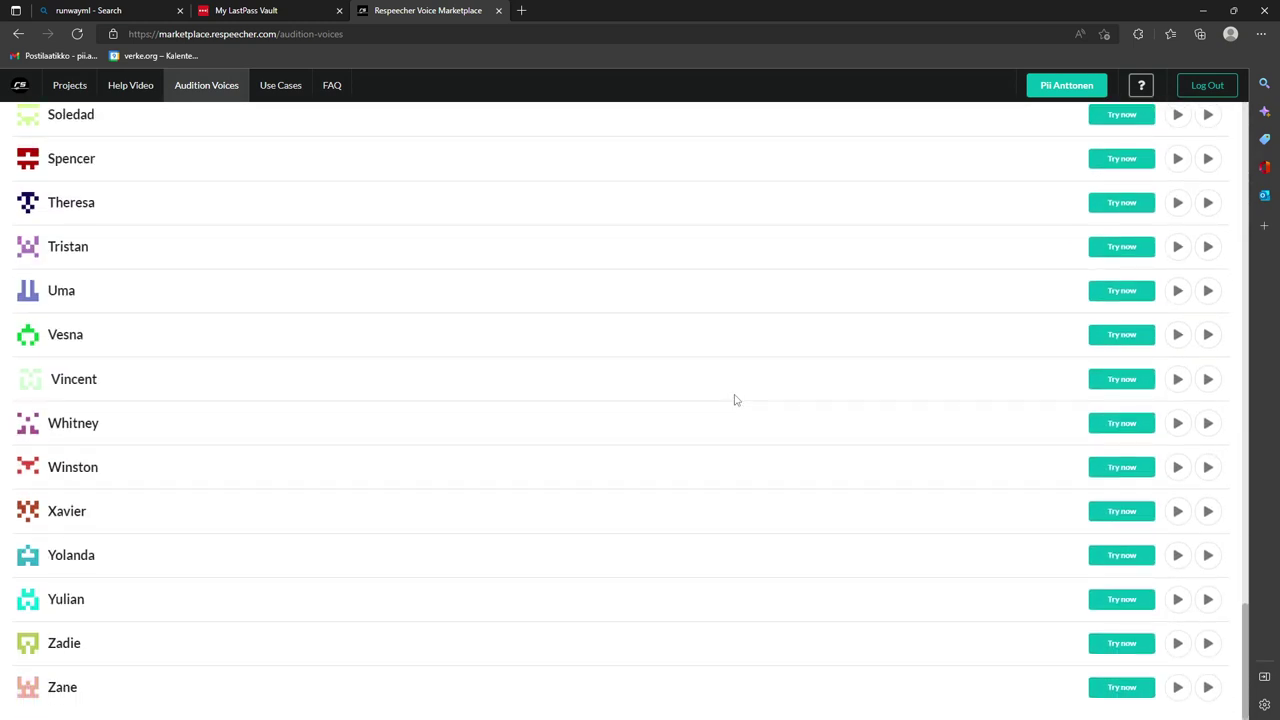
pyautogui.scroll(12, 737, 397)
pyautogui.scroll(15, 740, 394)
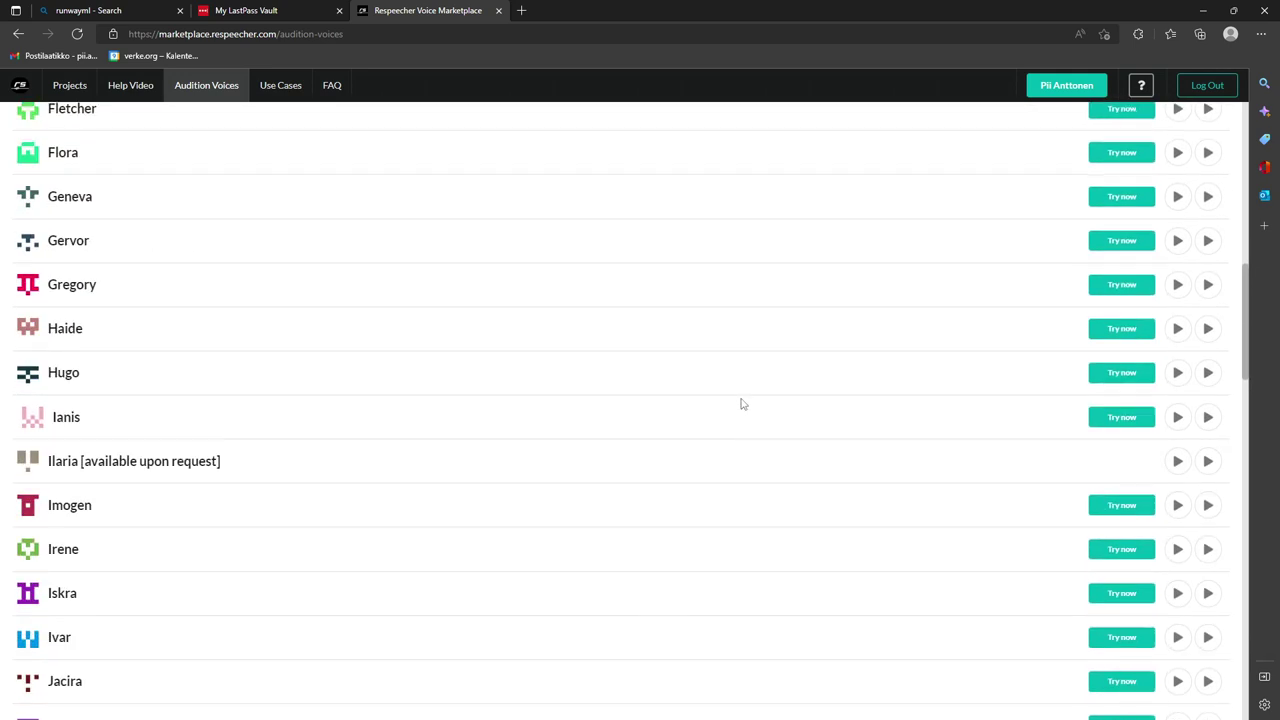
pyautogui.scroll(-14, 744, 380)
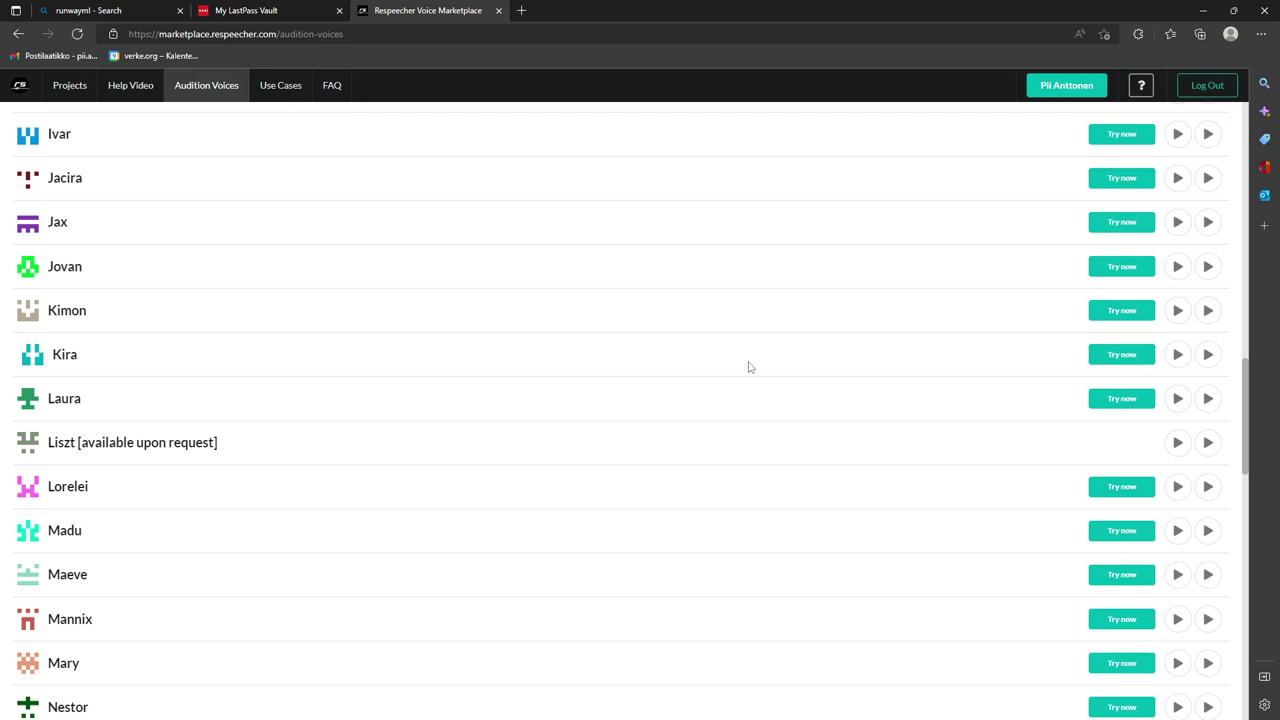
pyautogui.scroll(6, 752, 366)
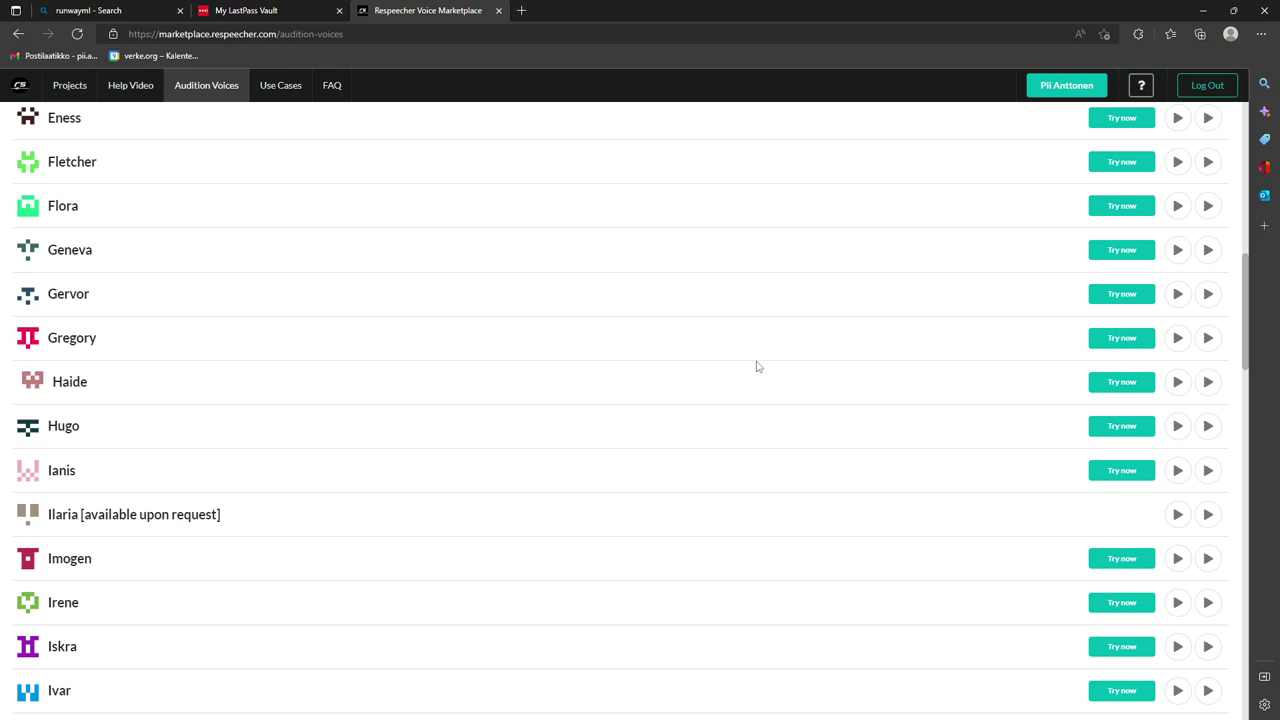
pyautogui.scroll(3, 757, 366)
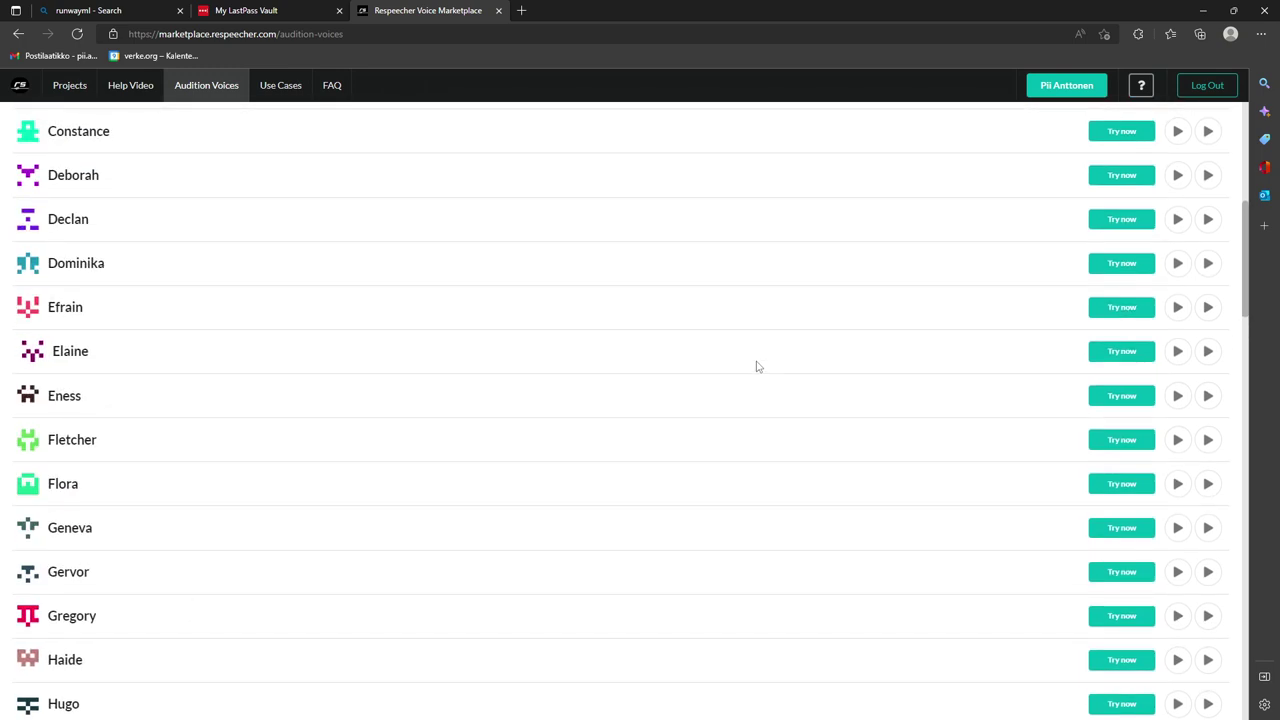
# Step: Play the audition samples of the Elaine, Eness and Efrain voices
pyautogui.click(1179, 357)
pyautogui.scroll(5, 863, 331)
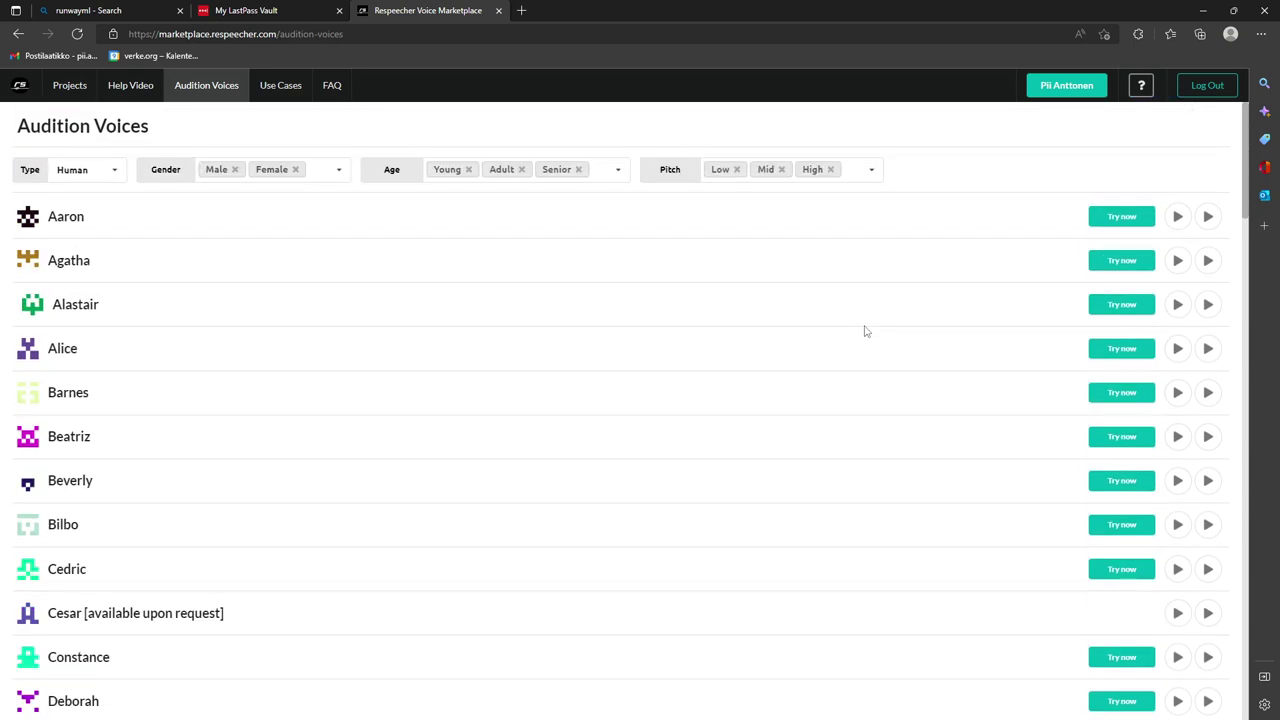
pyautogui.scroll(-5, 866, 331)
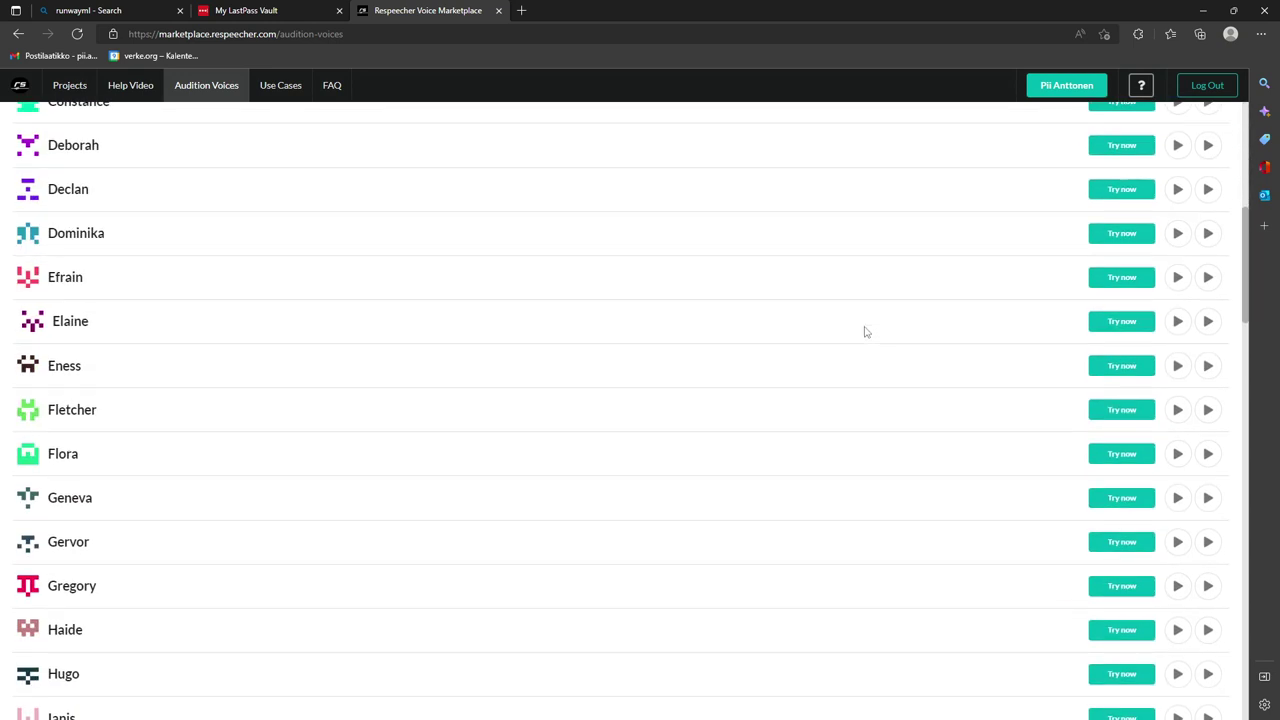
pyautogui.click(1178, 372)
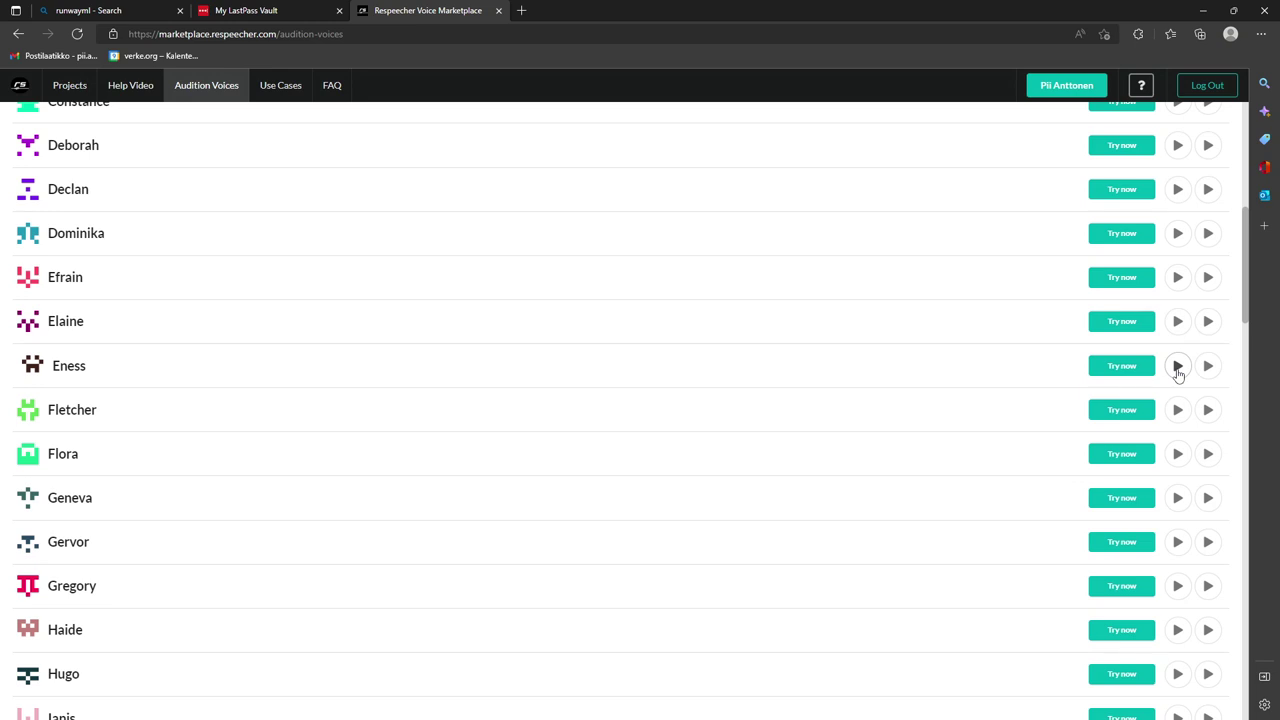
pyautogui.click(1182, 288)
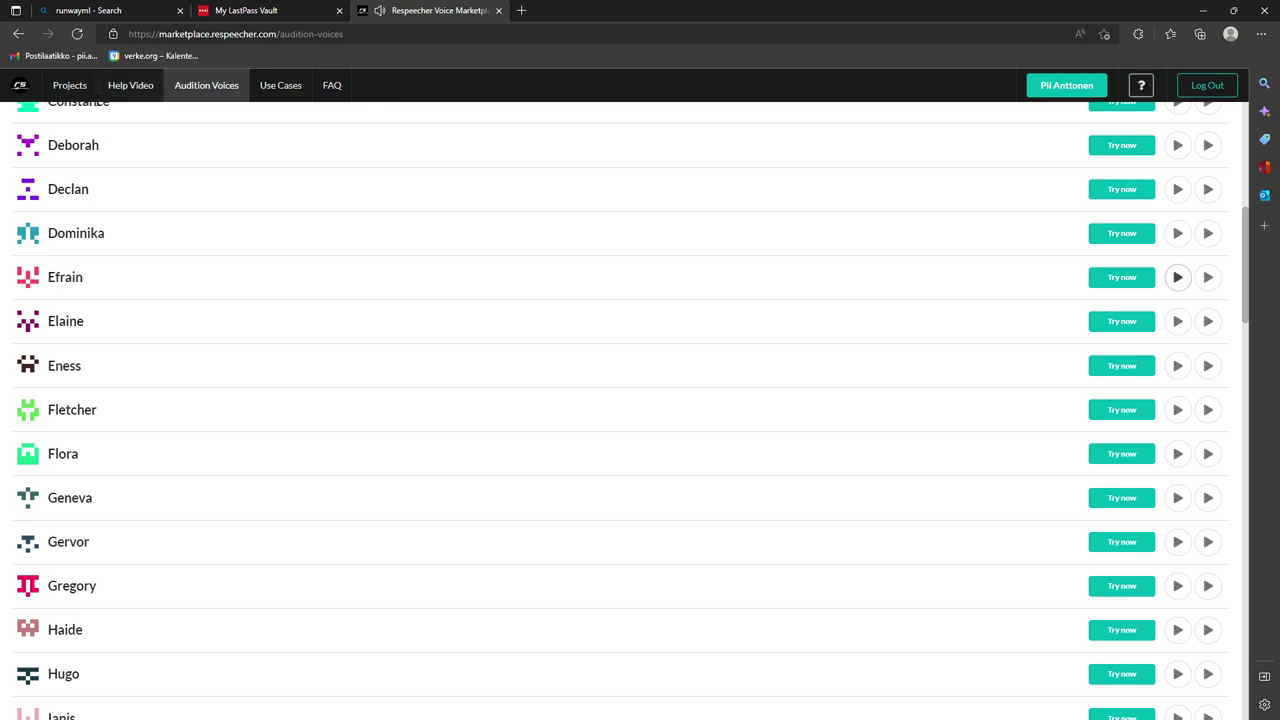
# Step: Open the HasselTest2 project and compare passages of the original Juonnot recording and its Gregory voice conversion
pyautogui.click(95, 92)
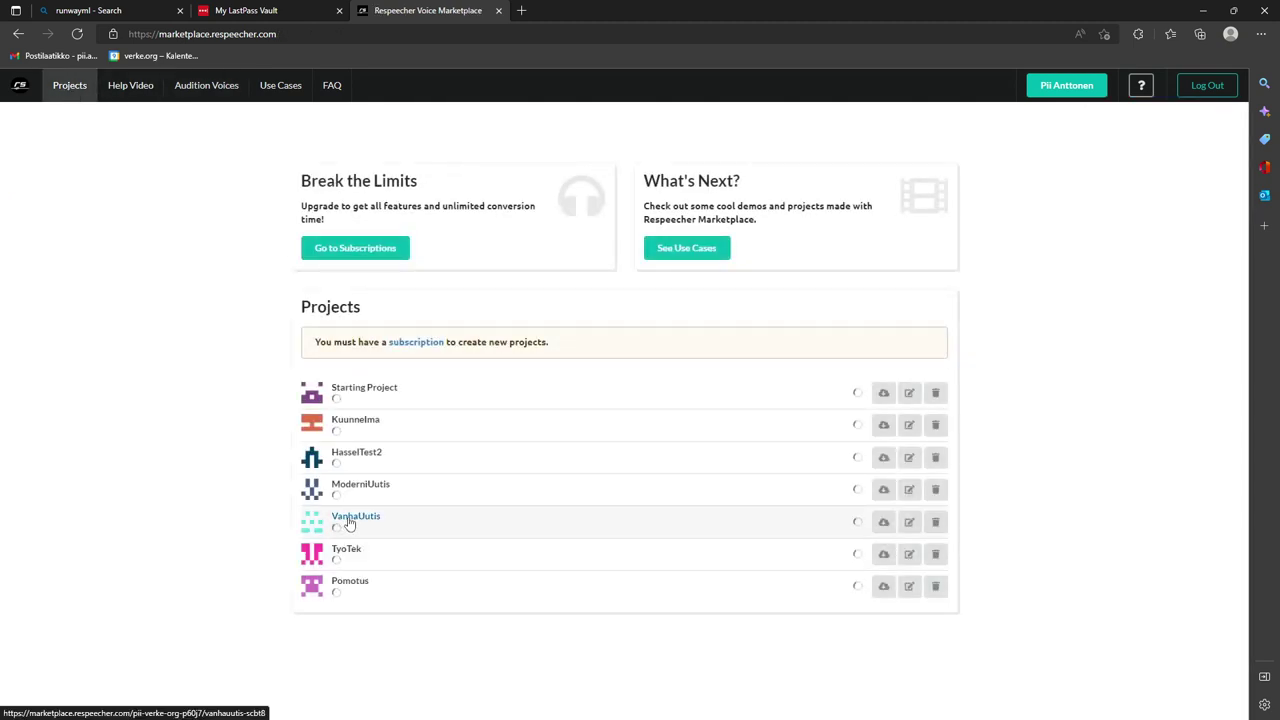
pyautogui.click(357, 452)
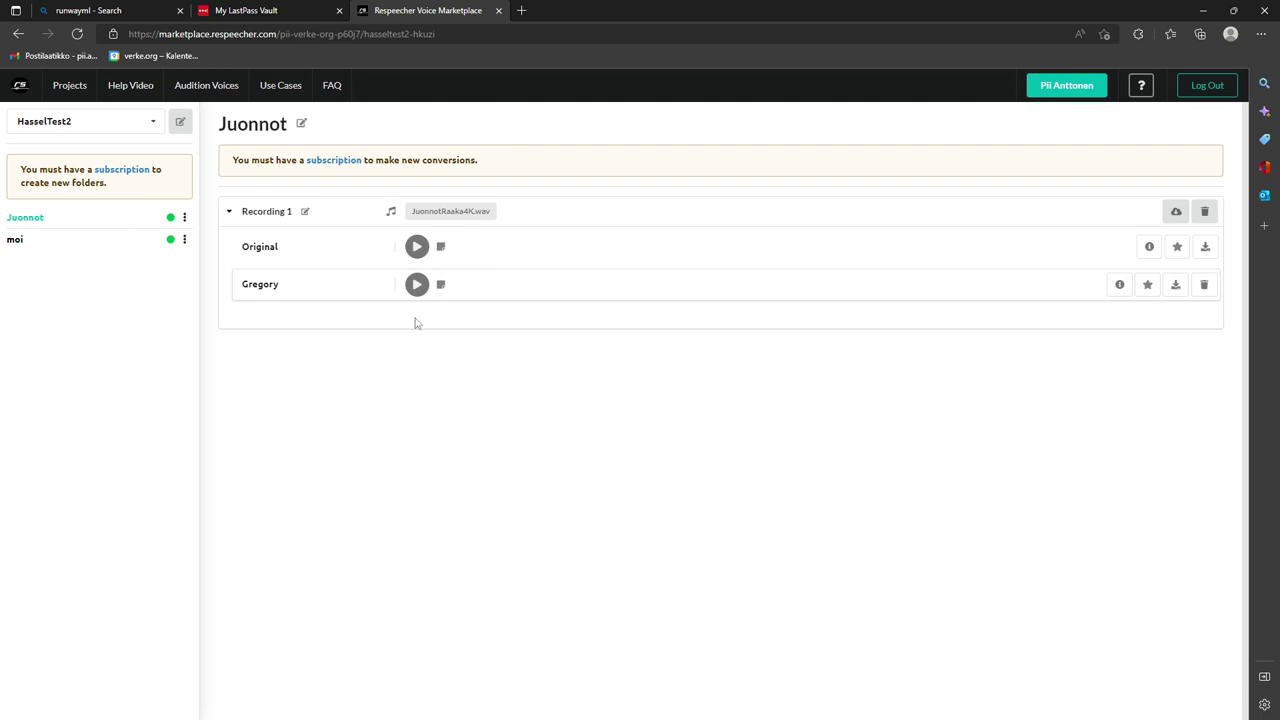
pyautogui.click(417, 248)
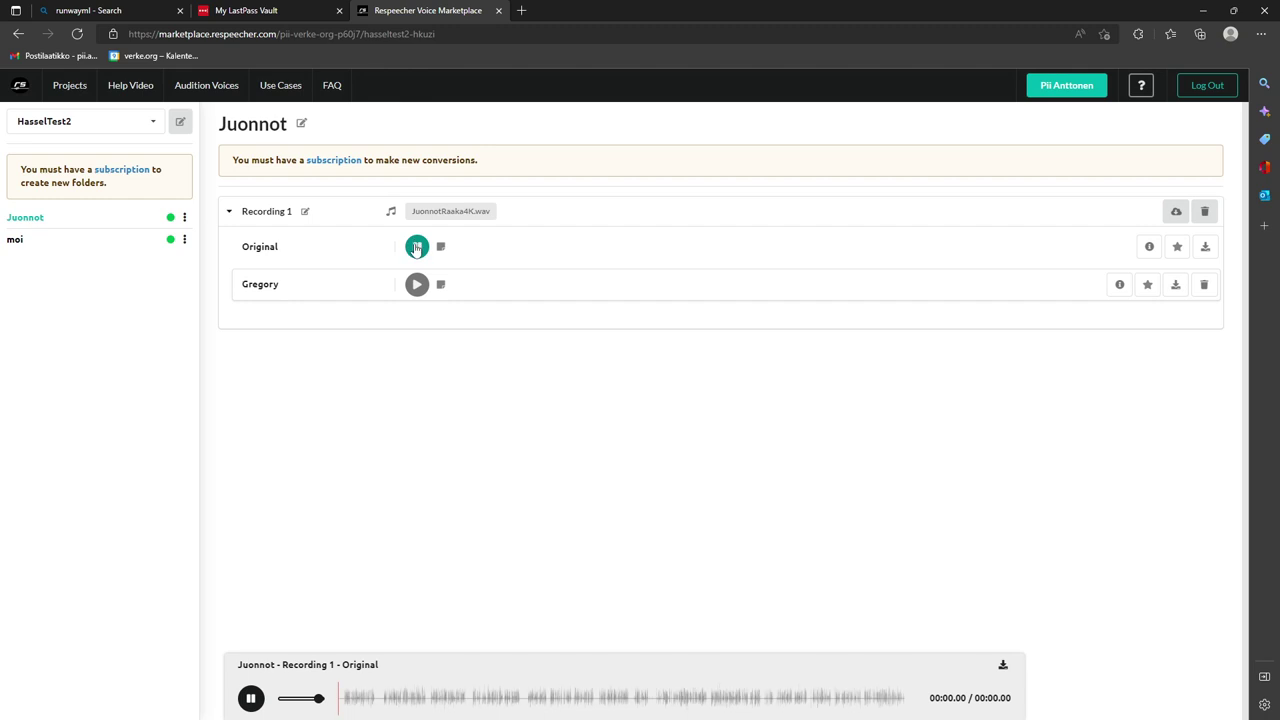
pyautogui.click(413, 700)
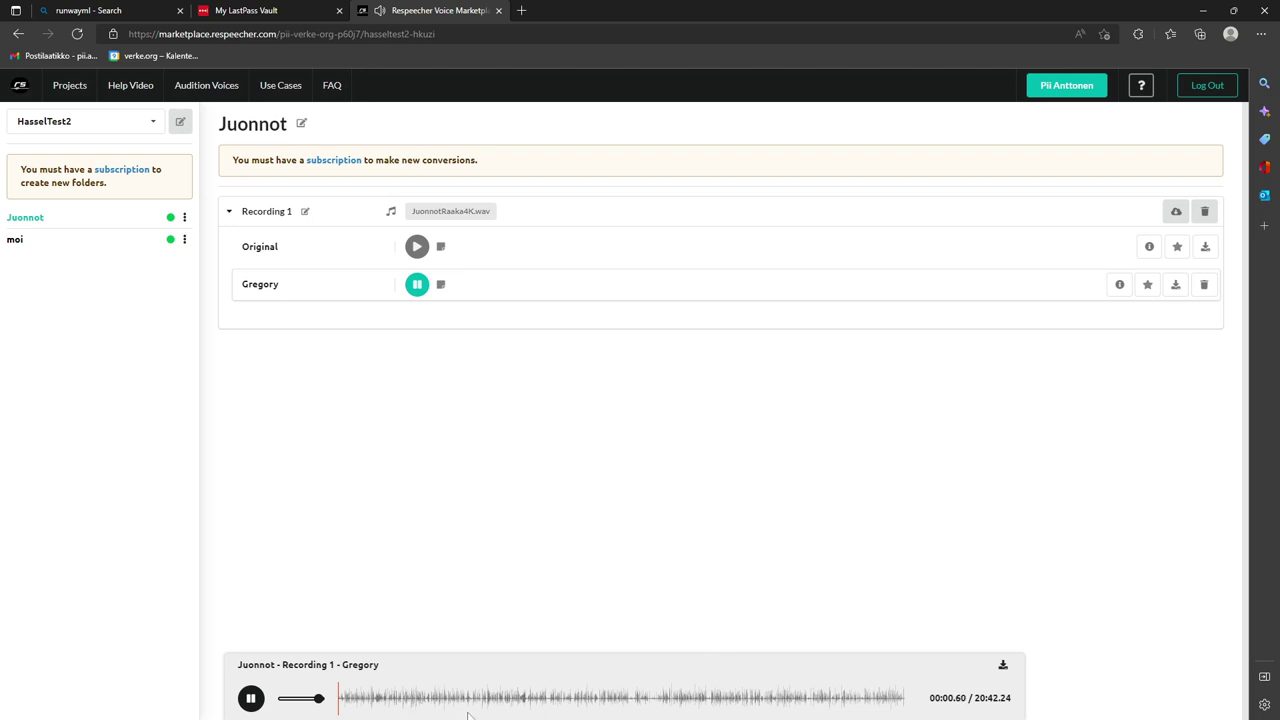
pyautogui.click(408, 698)
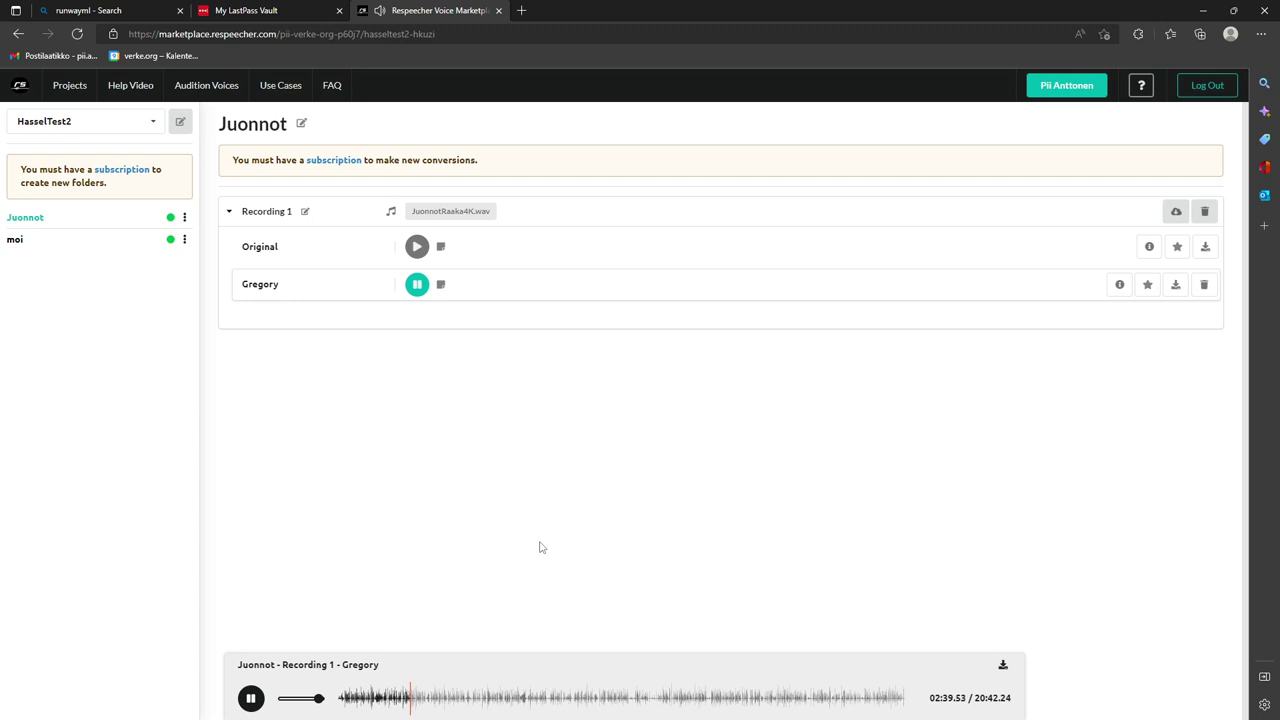
pyautogui.click(251, 699)
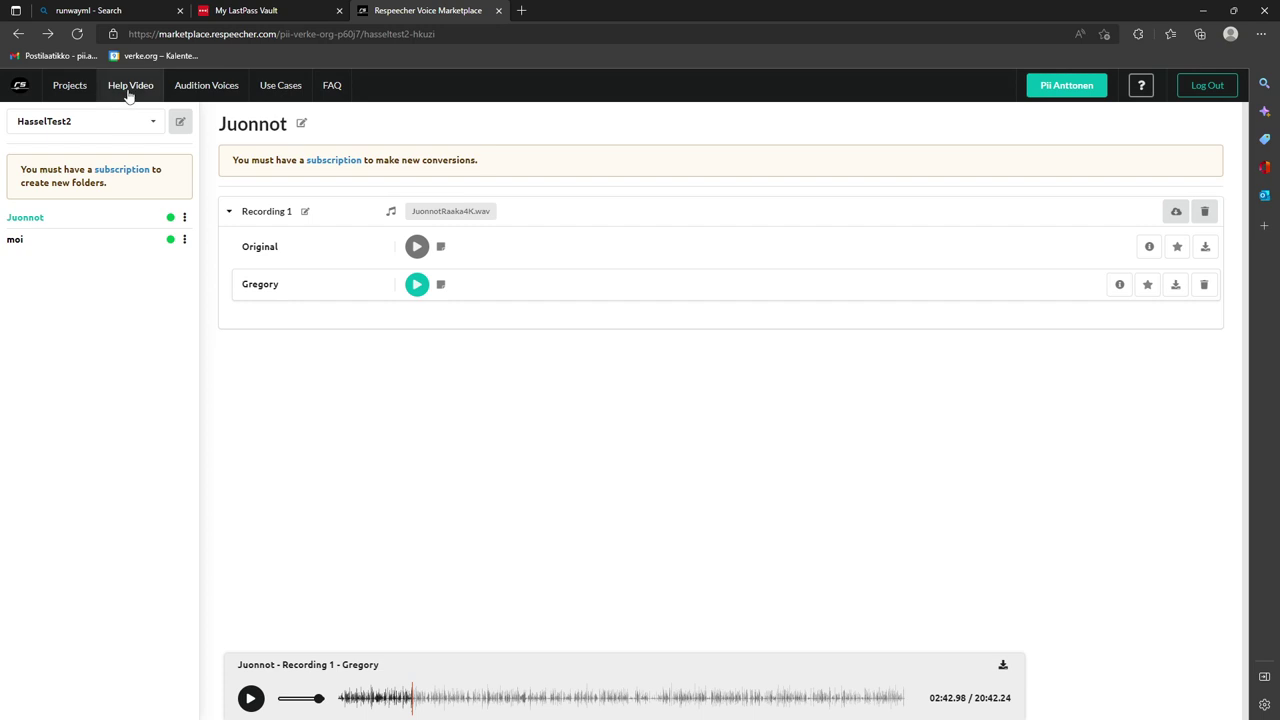
# Step: Open the TyoTek project and listen to the Fletcher voice conversions of Recording 2 and Recording 1 in TheTake
pyautogui.click(70, 85)
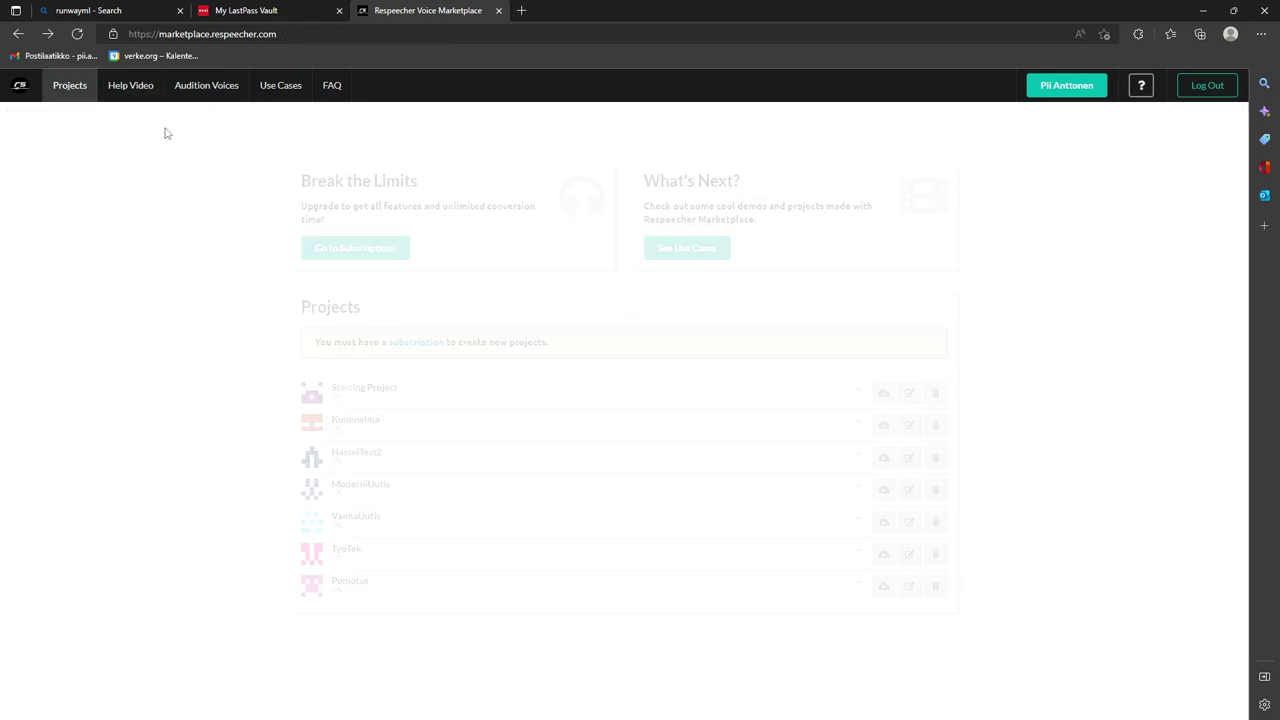
pyautogui.click(358, 558)
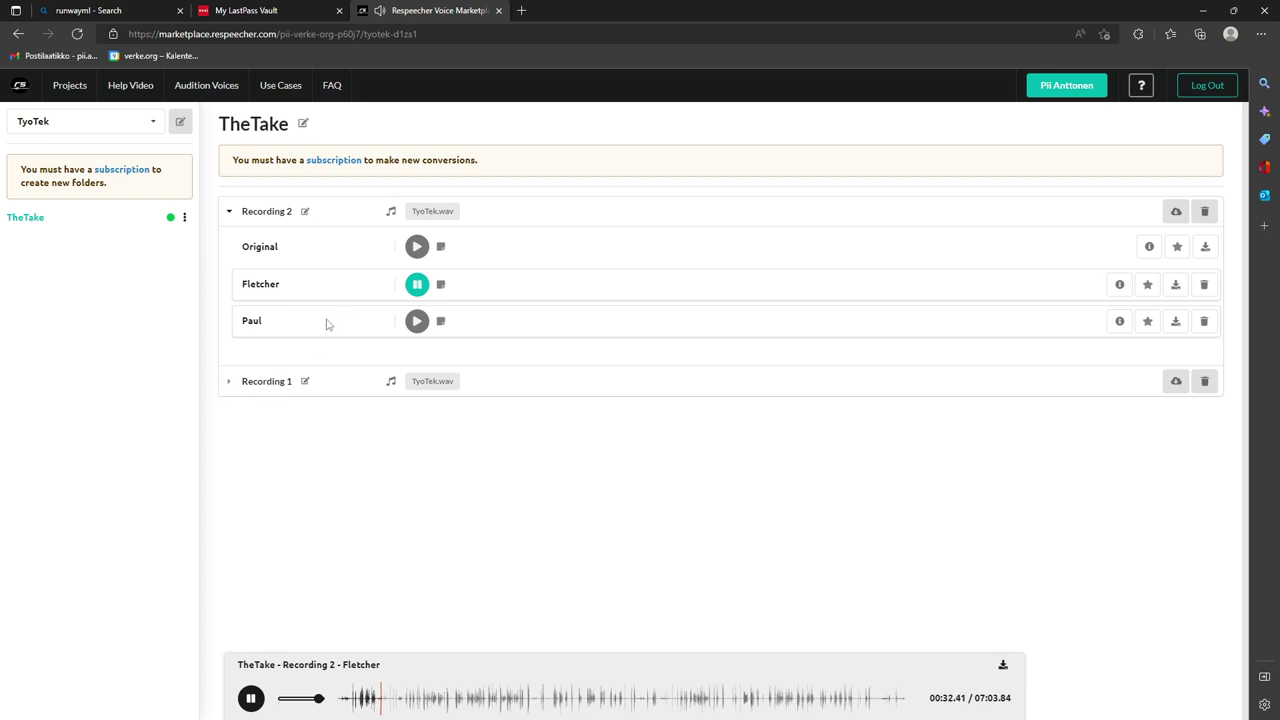
pyautogui.click(229, 381)
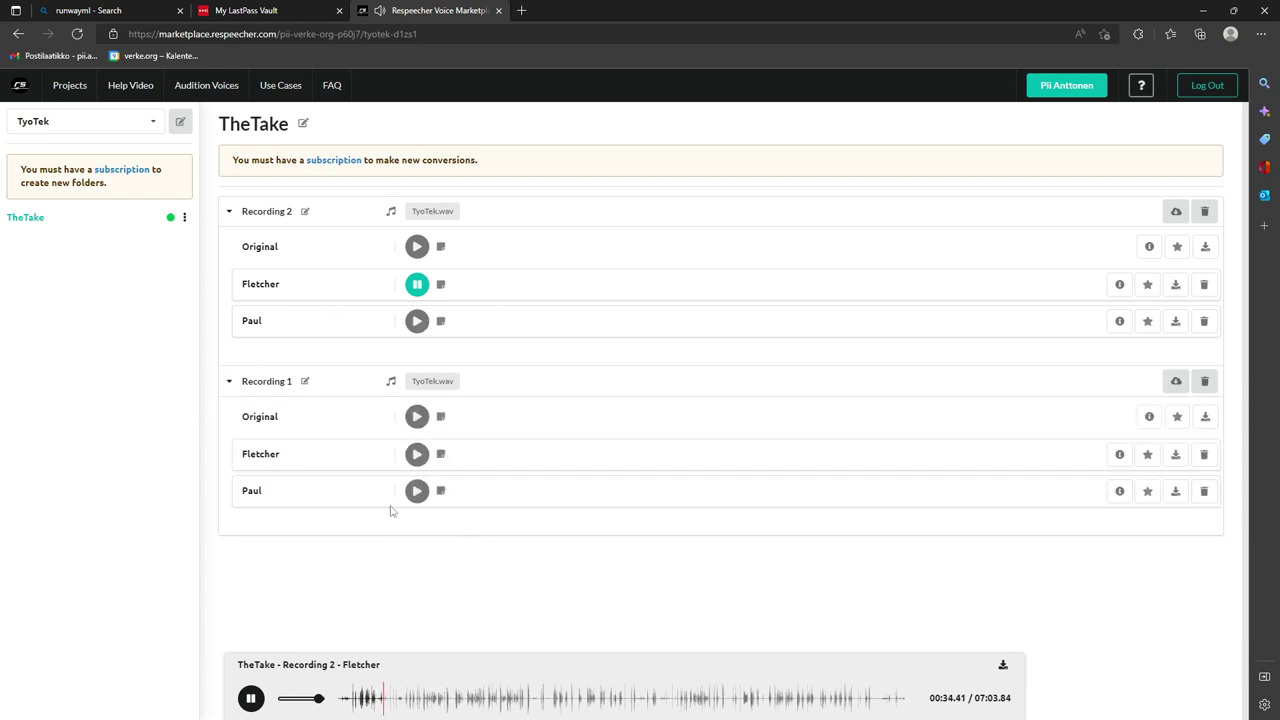
pyautogui.click(417, 454)
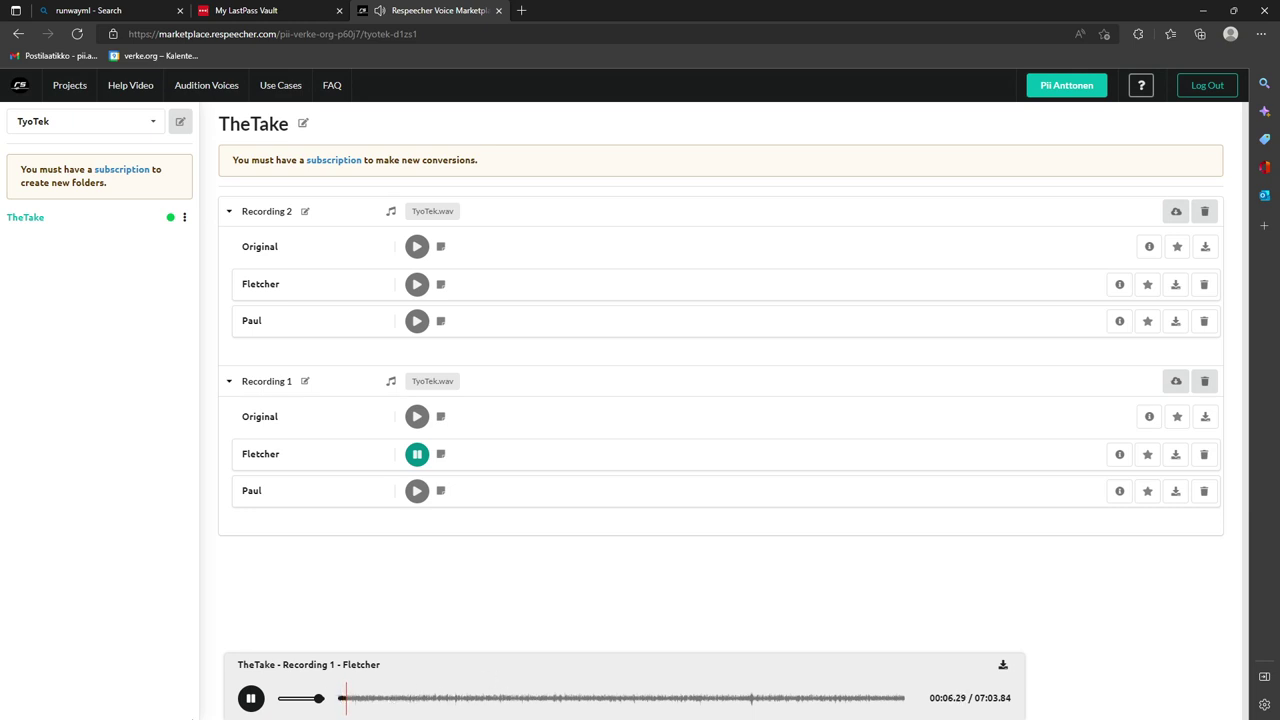
pyautogui.click(251, 698)
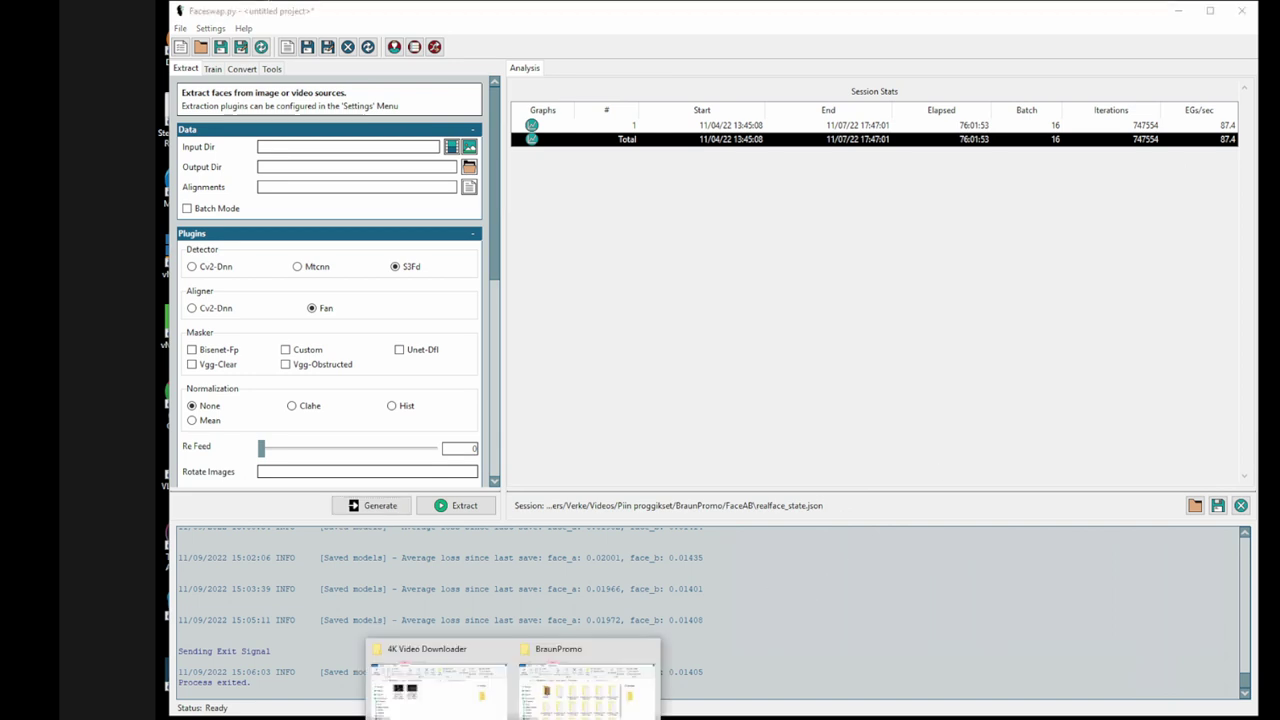
# Step: Switch to the 4K Video Downloader folder and examine the details of the Tom Lehrer and Wernher von Braun source videos
pyautogui.click(458, 681)
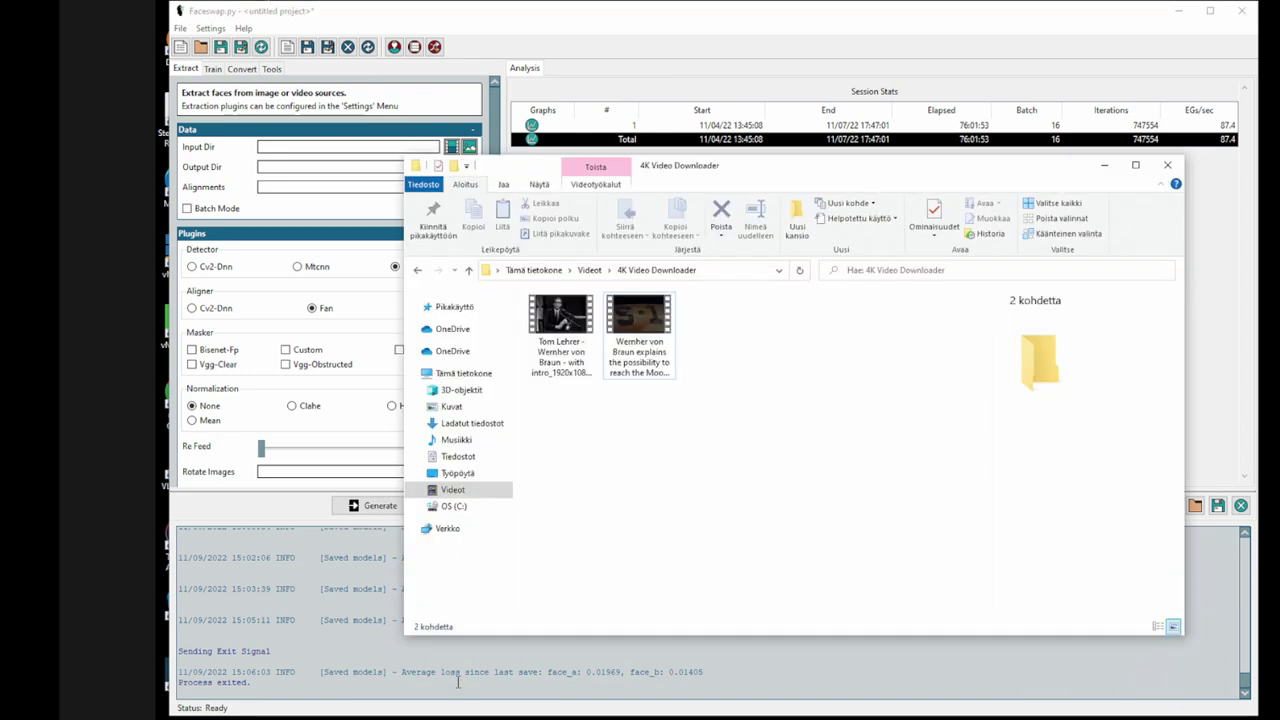
pyautogui.click(576, 310)
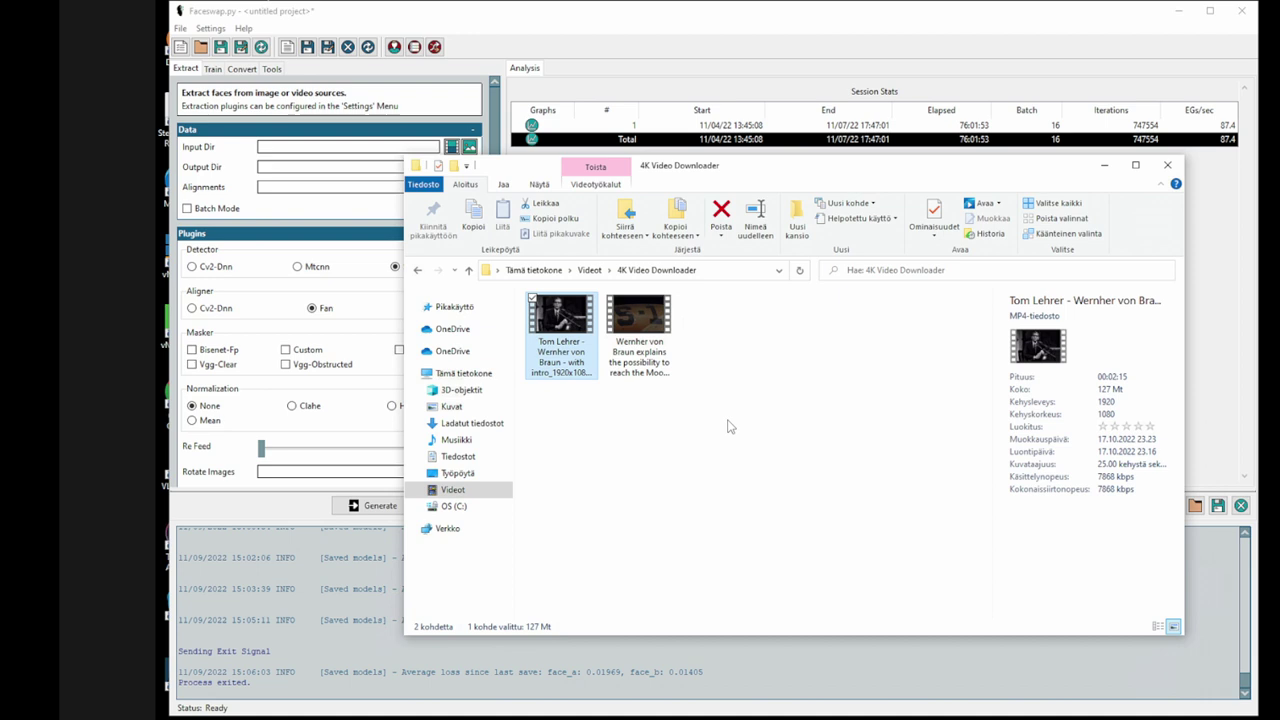
pyautogui.click(660, 335)
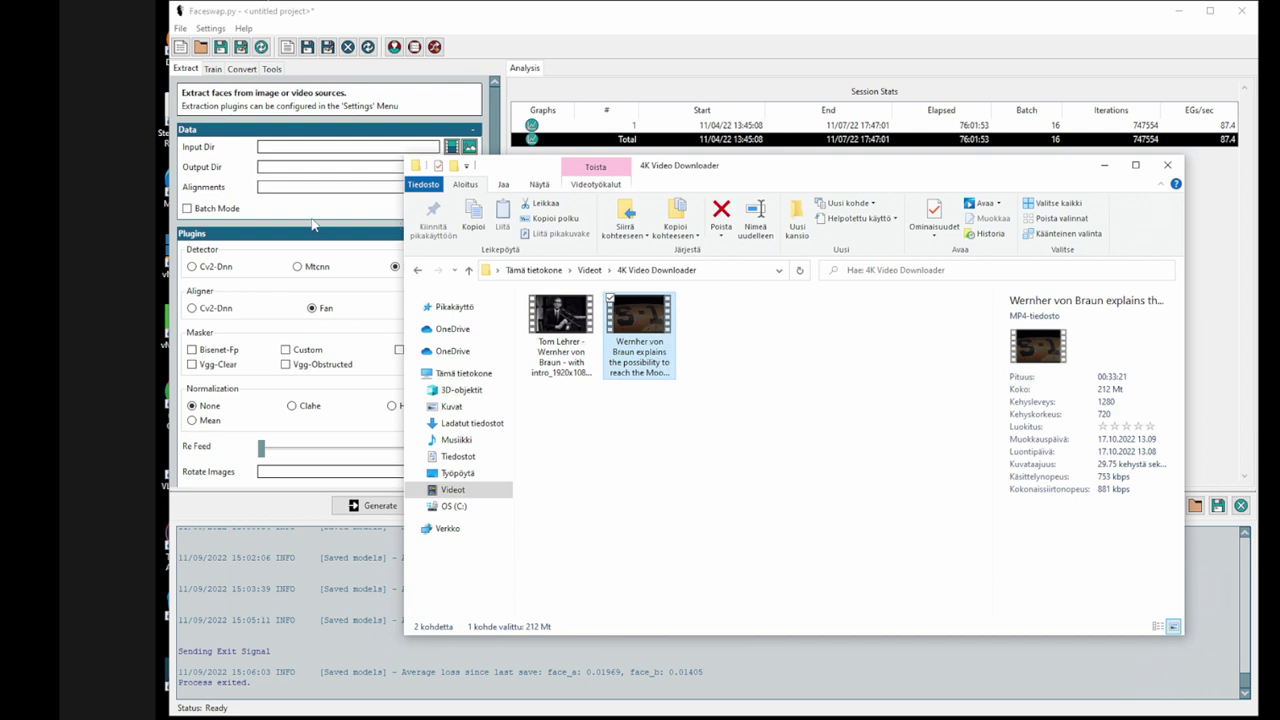
pyautogui.click(568, 312)
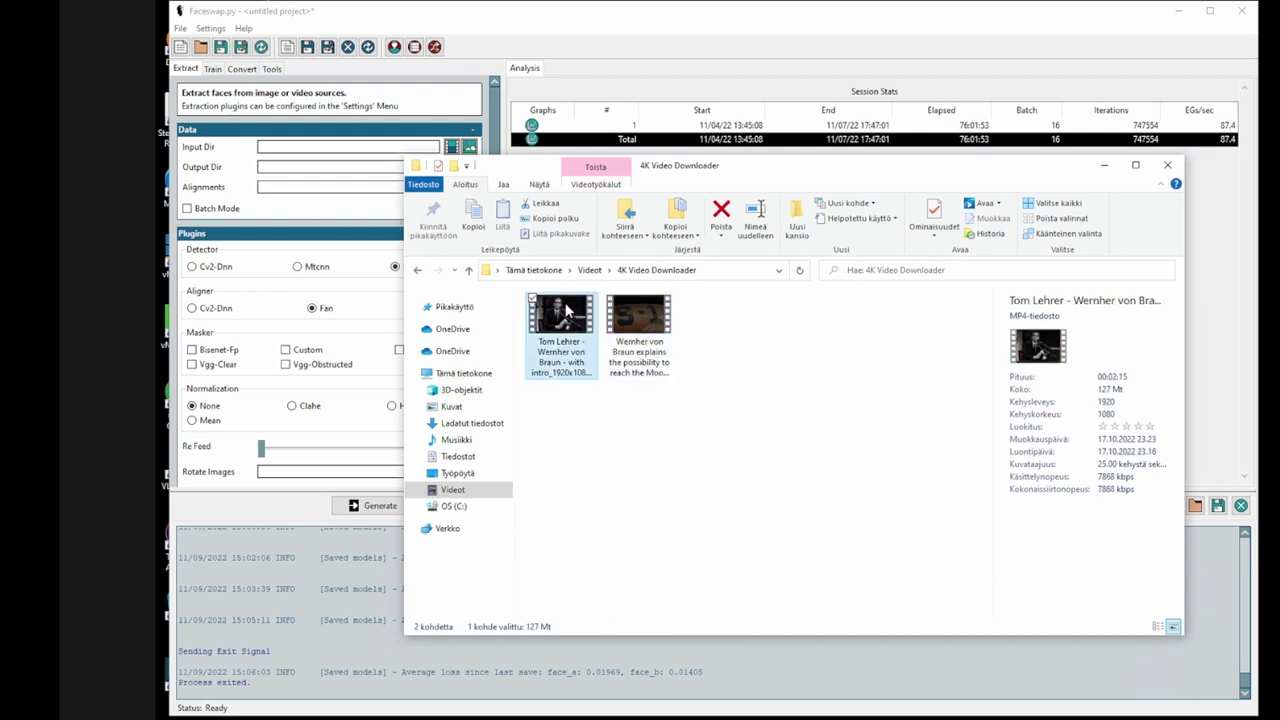
# Step: In Faceswap, set the face extraction input to the Tom Lehrer video in Videot > 4K Video Downloader
pyautogui.click(264, 198)
pyautogui.click(451, 147)
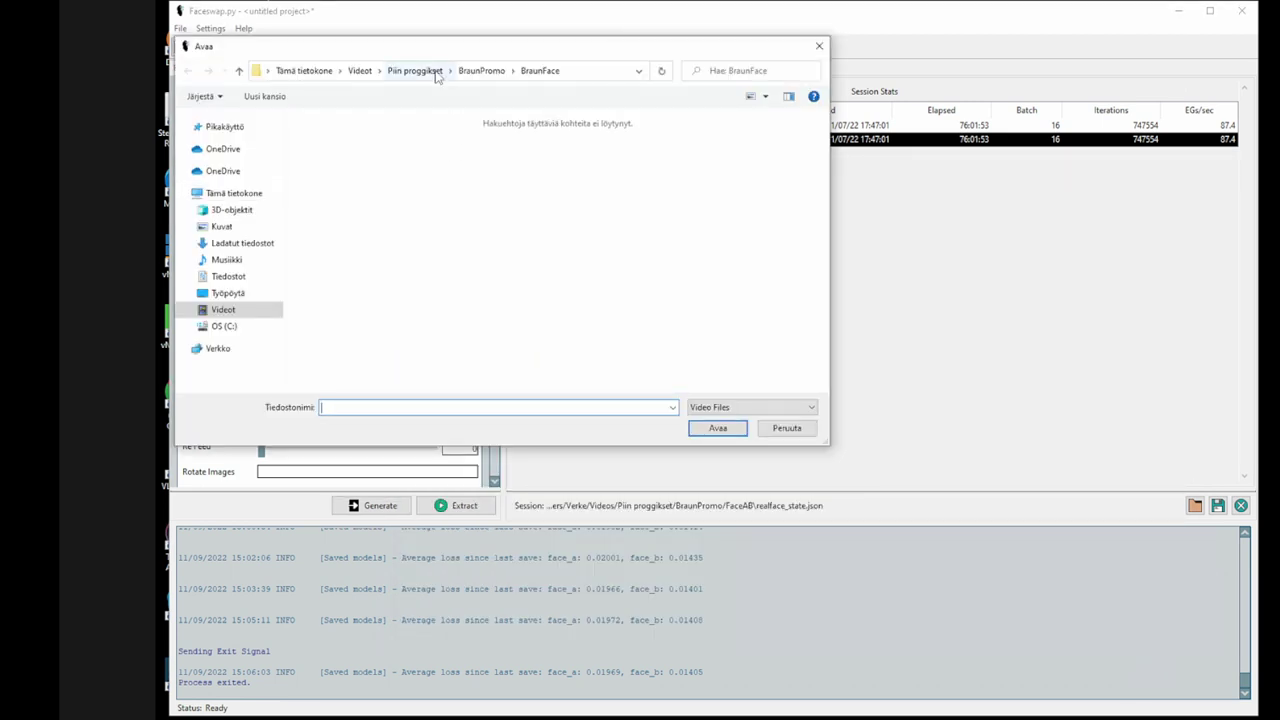
pyautogui.click(359, 70)
pyautogui.doubleClick(410, 155)
pyautogui.click(312, 166)
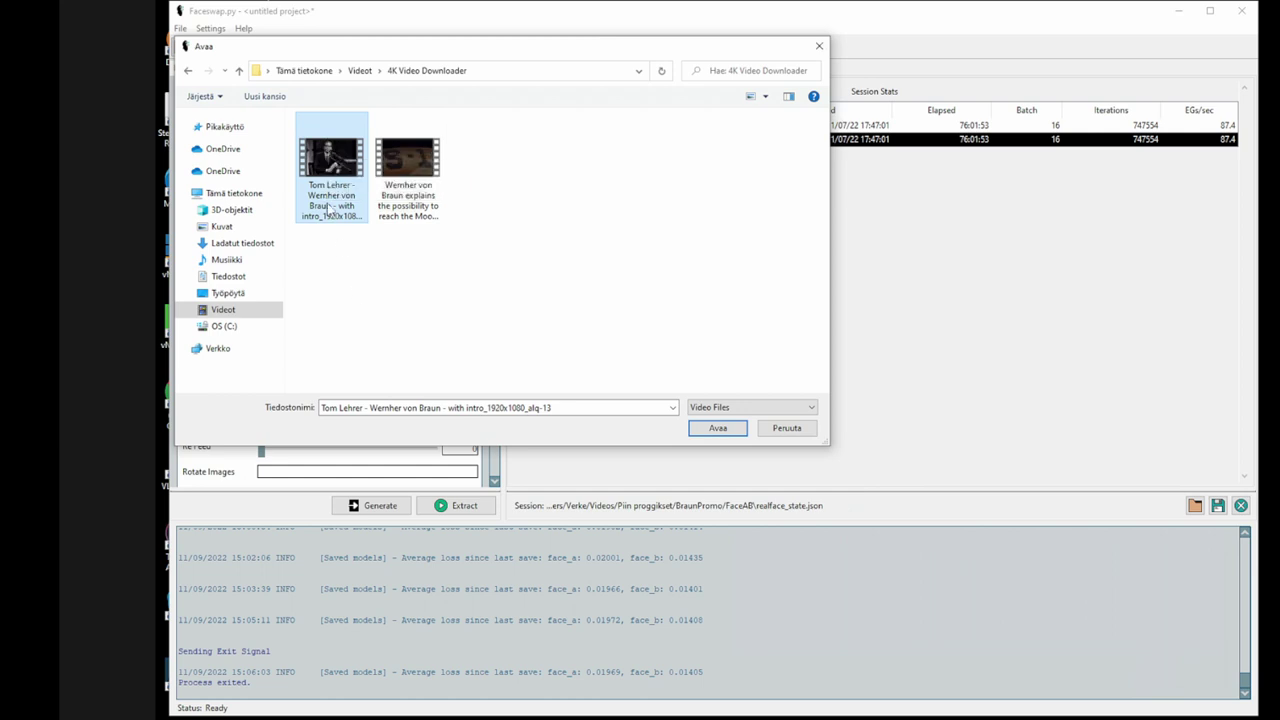
pyautogui.click(710, 438)
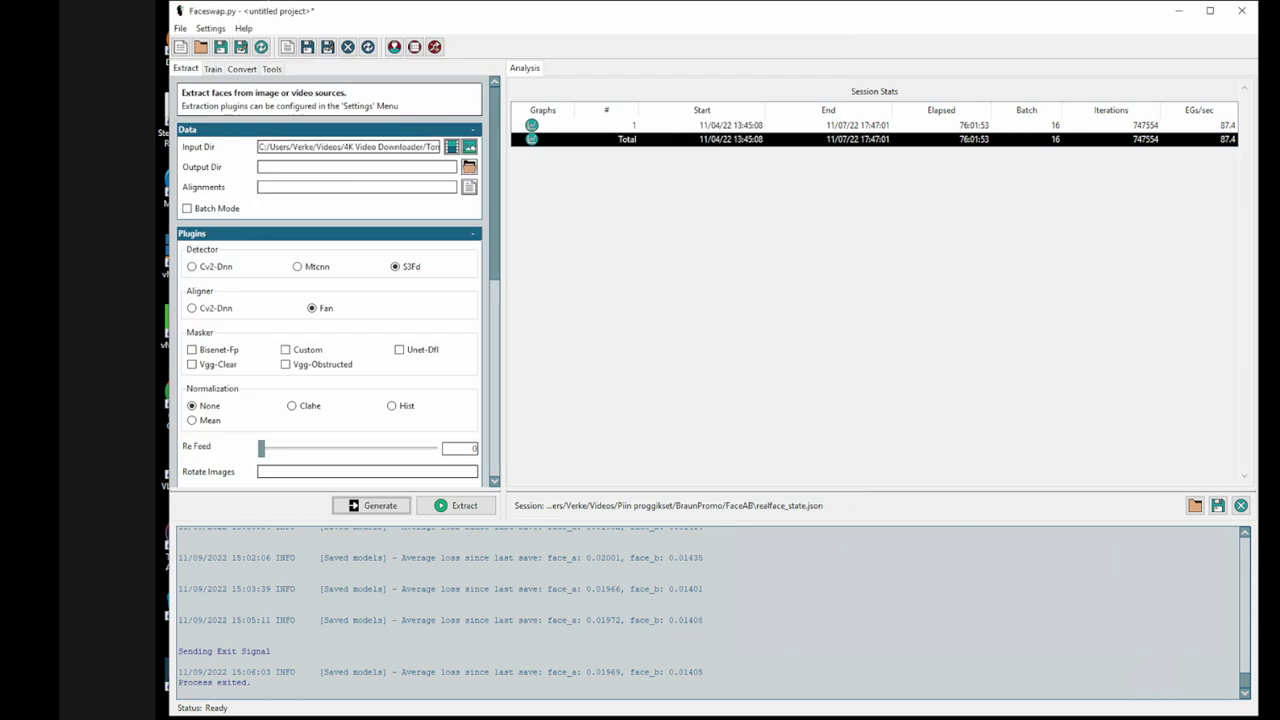
# Step: Set the extraction output directory to the LehrerFace folder inside BraunPromo
pyautogui.click(469, 168)
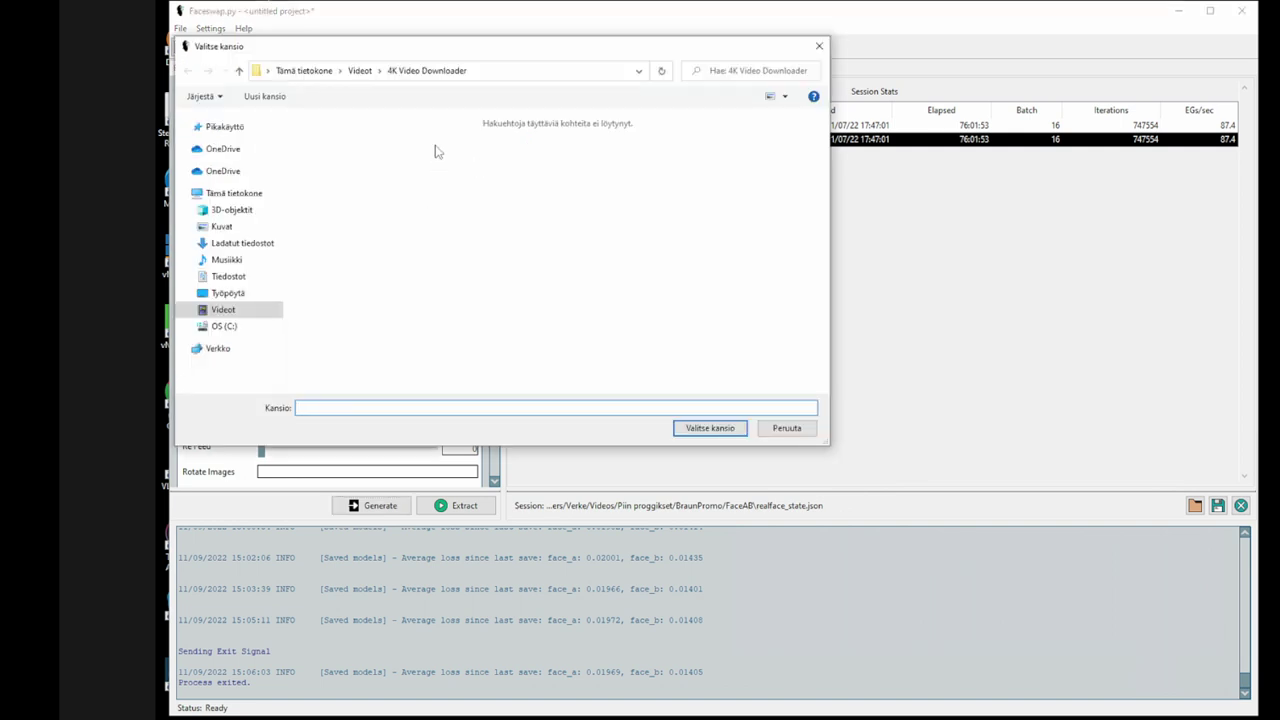
pyautogui.click(360, 70)
pyautogui.doubleClick(560, 150)
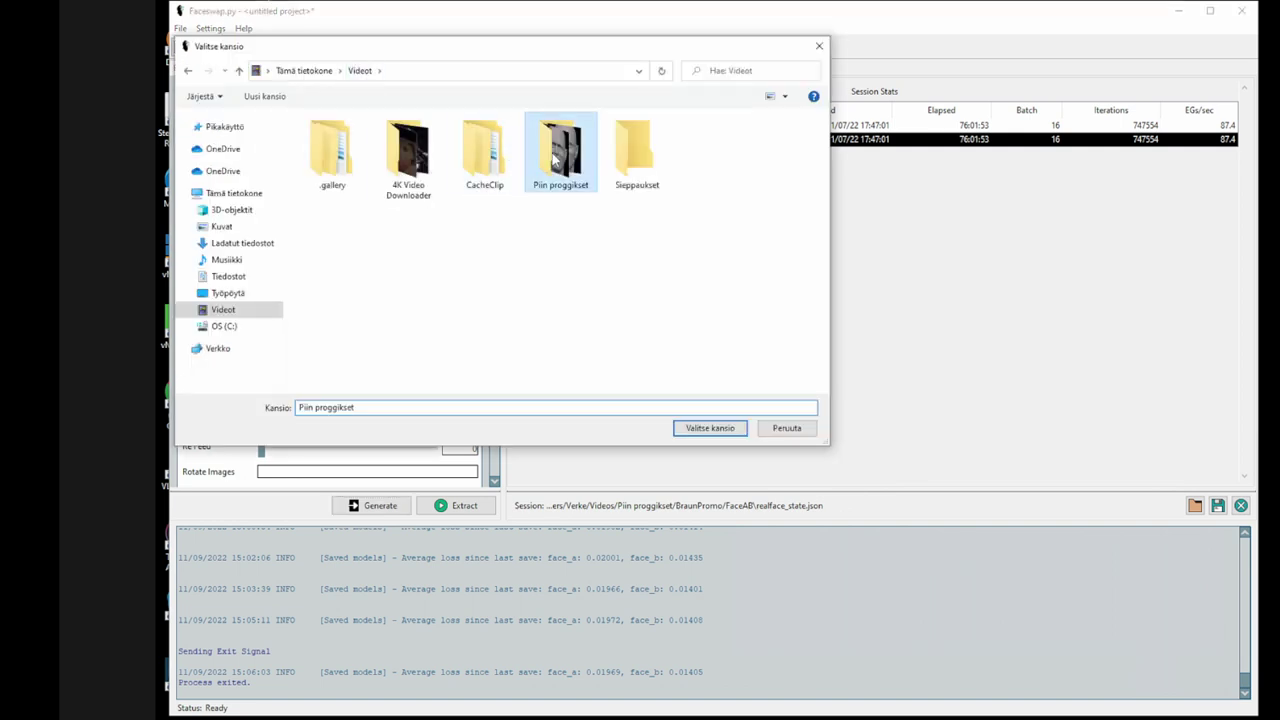
pyautogui.doubleClick(396, 150)
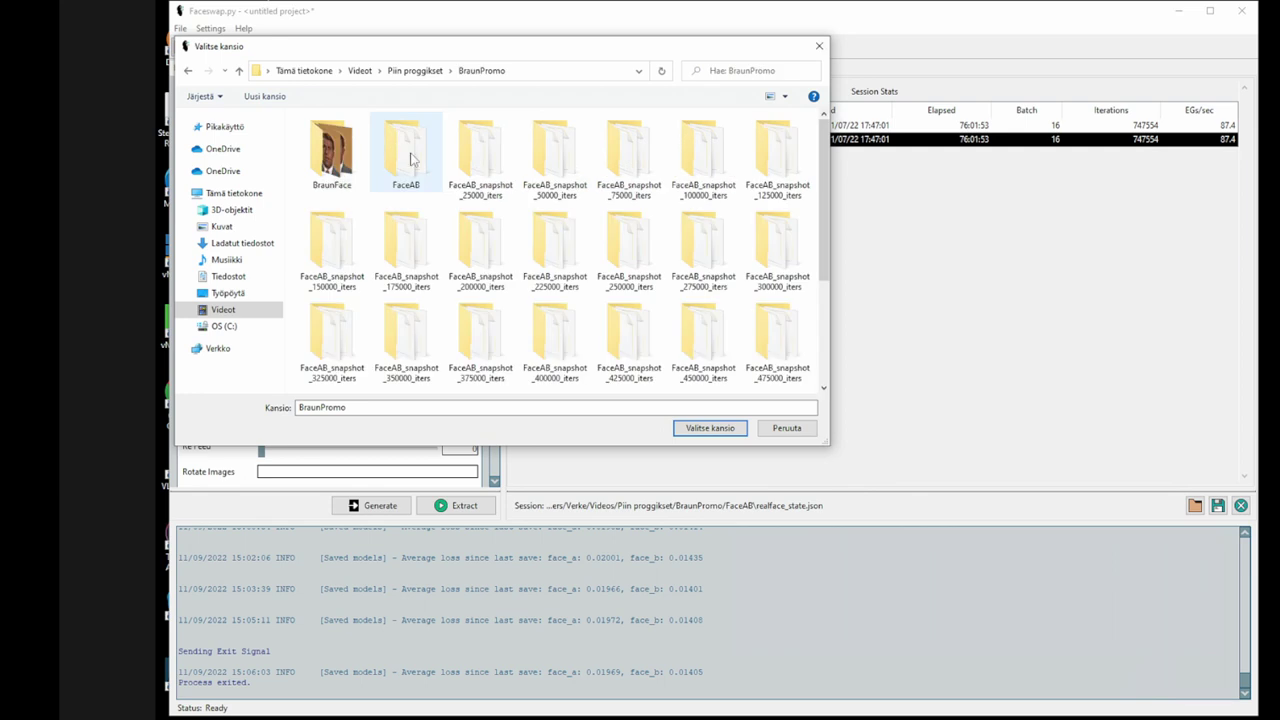
pyautogui.scroll(-3, 475, 200)
pyautogui.scroll(3, 475, 200)
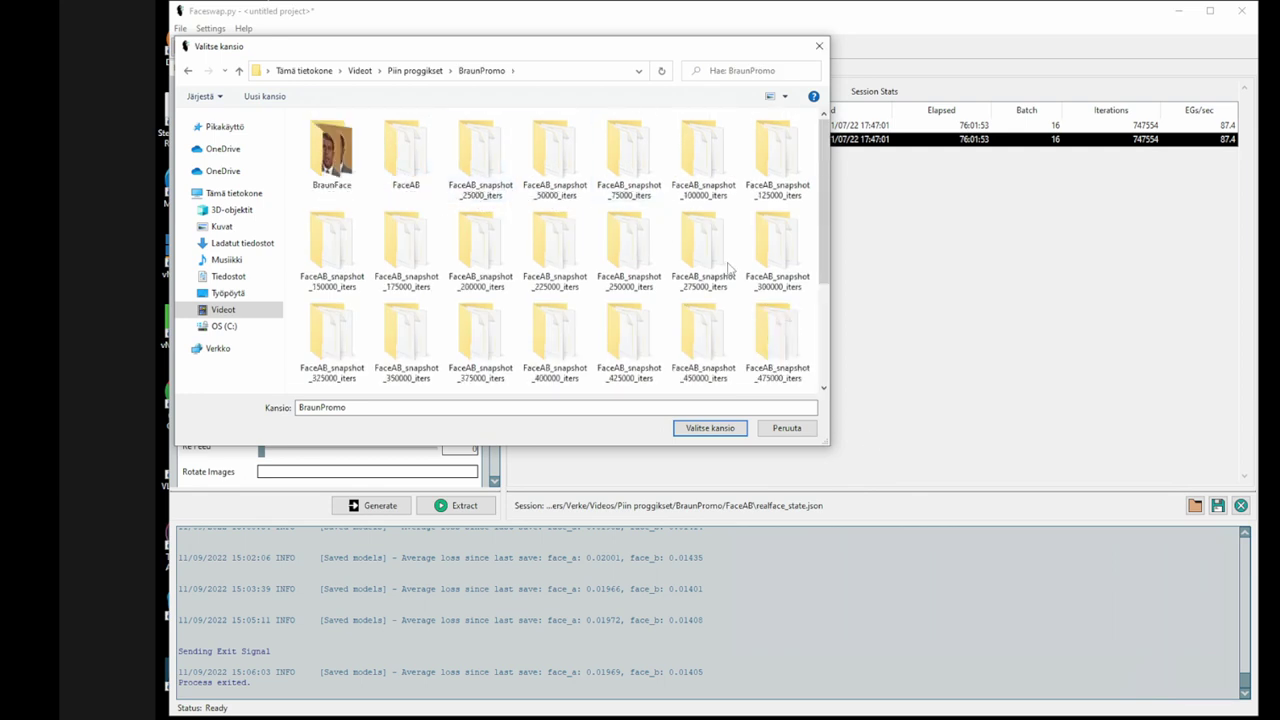
pyautogui.scroll(-3, 475, 200)
pyautogui.click(716, 345)
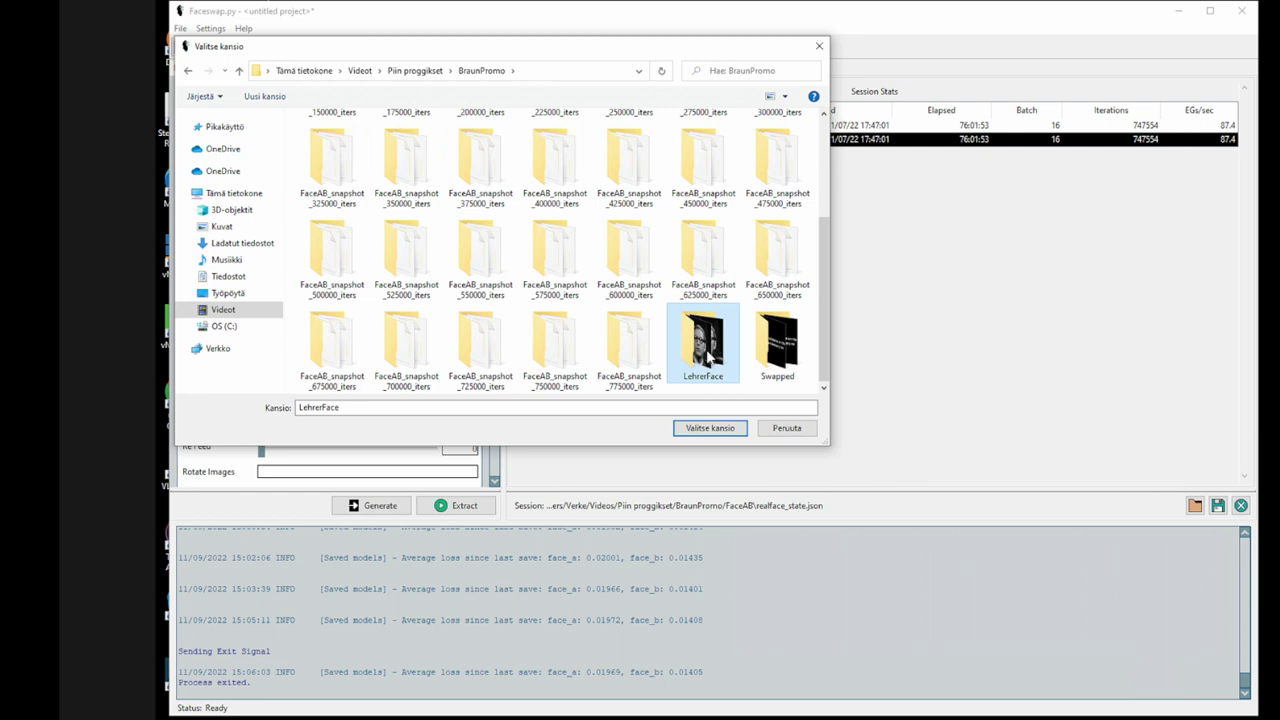
pyautogui.doubleClick(714, 350)
pyautogui.click(690, 430)
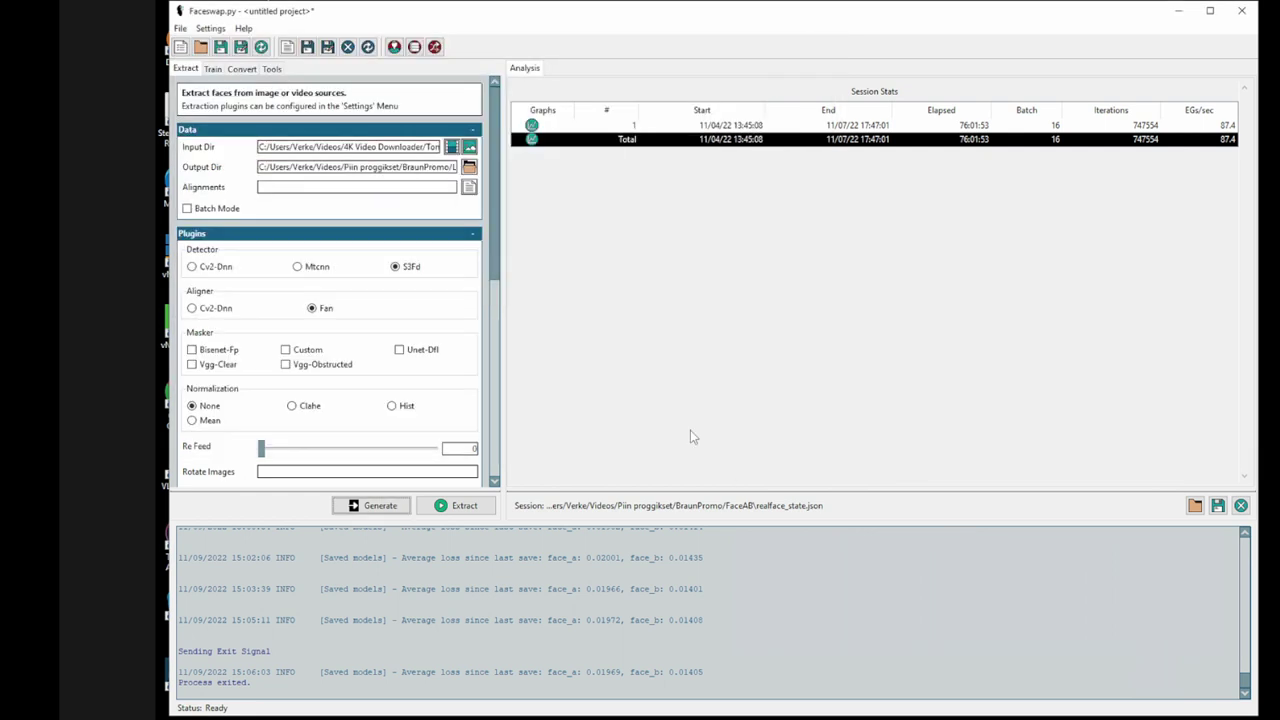
# Step: Switch to the BraunPromo folder window, move it clear of the extraction settings and open the LehrerFace folder
pyautogui.moveTo(512, 716)
pyautogui.moveTo(512, 718)
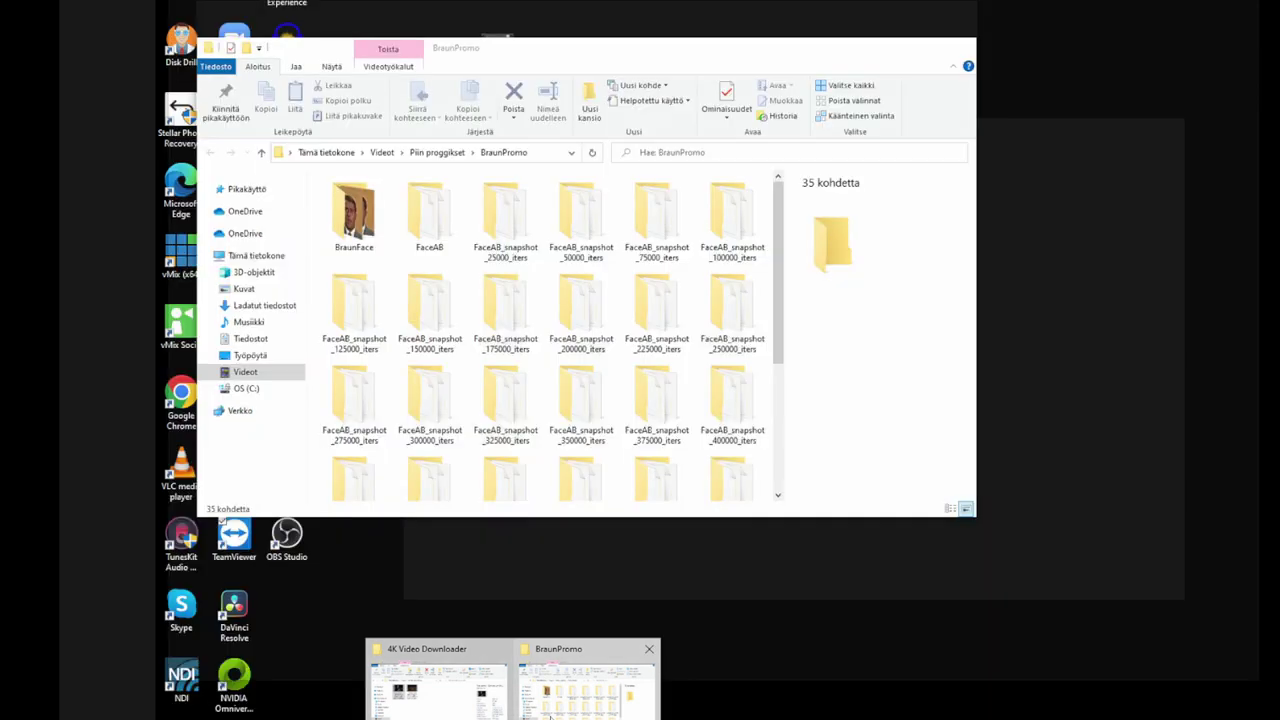
pyautogui.click(585, 682)
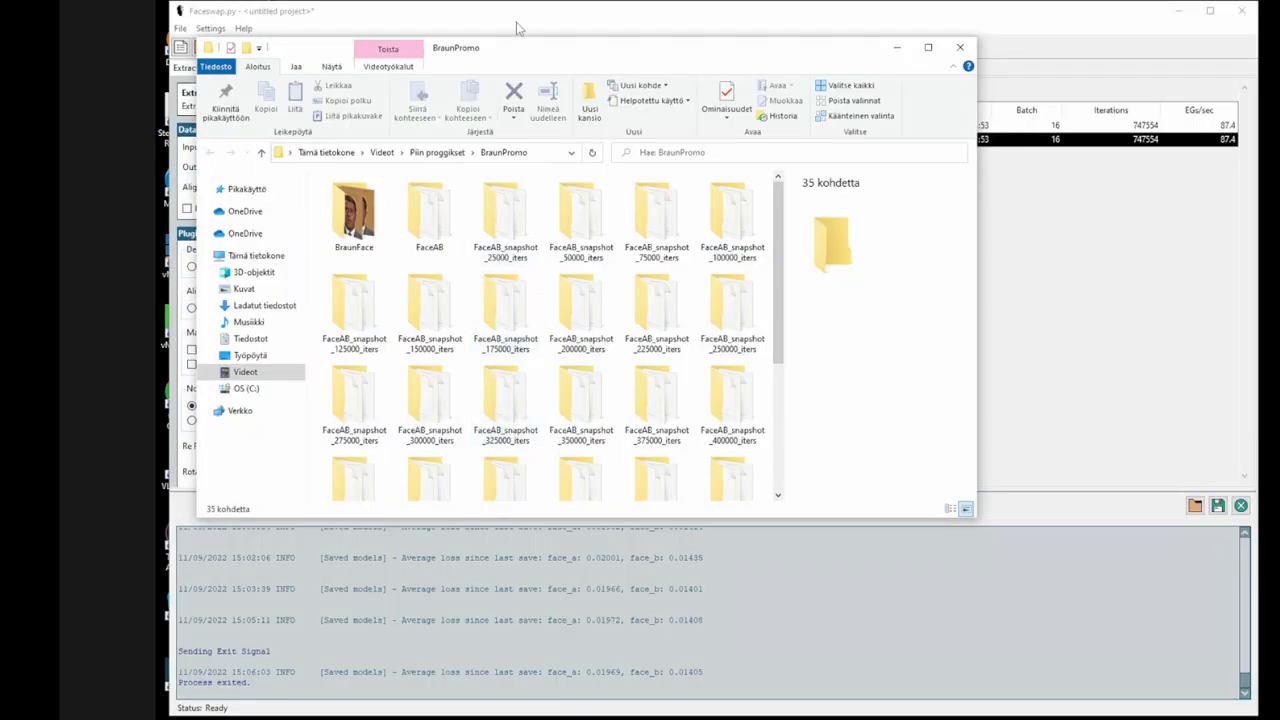
pyautogui.moveTo(547, 50); pyautogui.dragTo(754, 128)
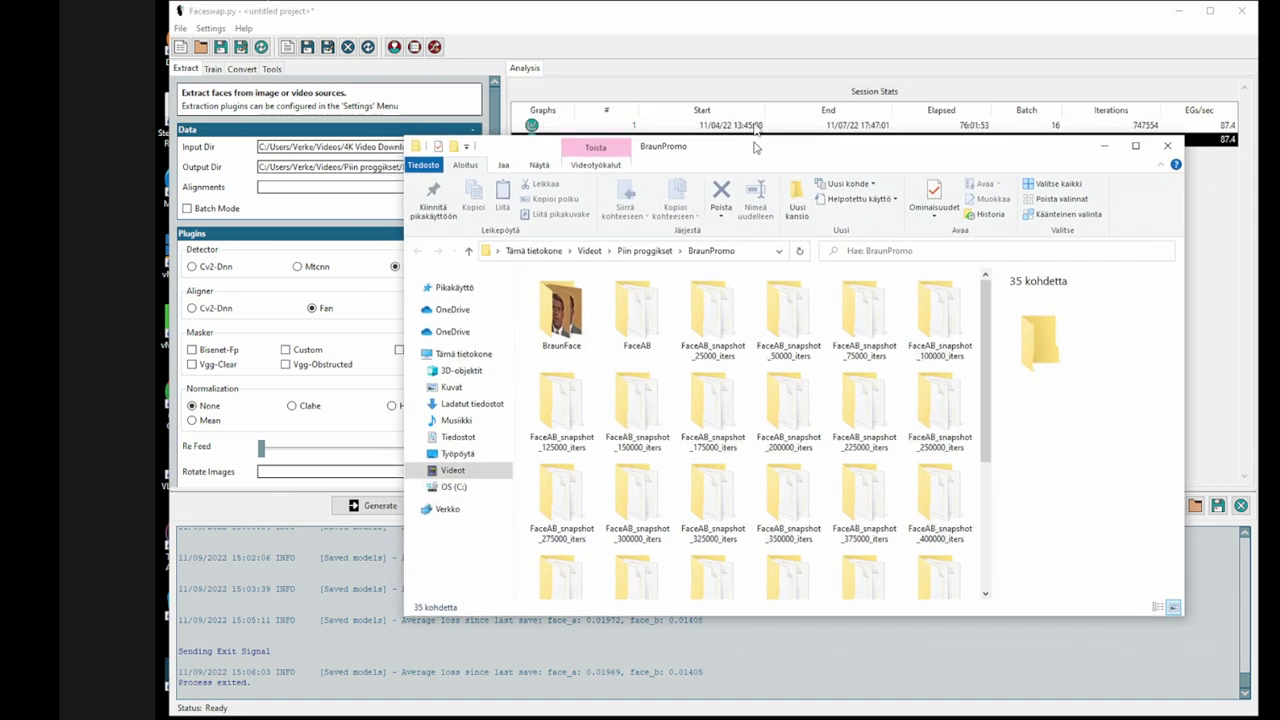
pyautogui.scroll(-3, 795, 535)
pyautogui.doubleClick(795, 535)
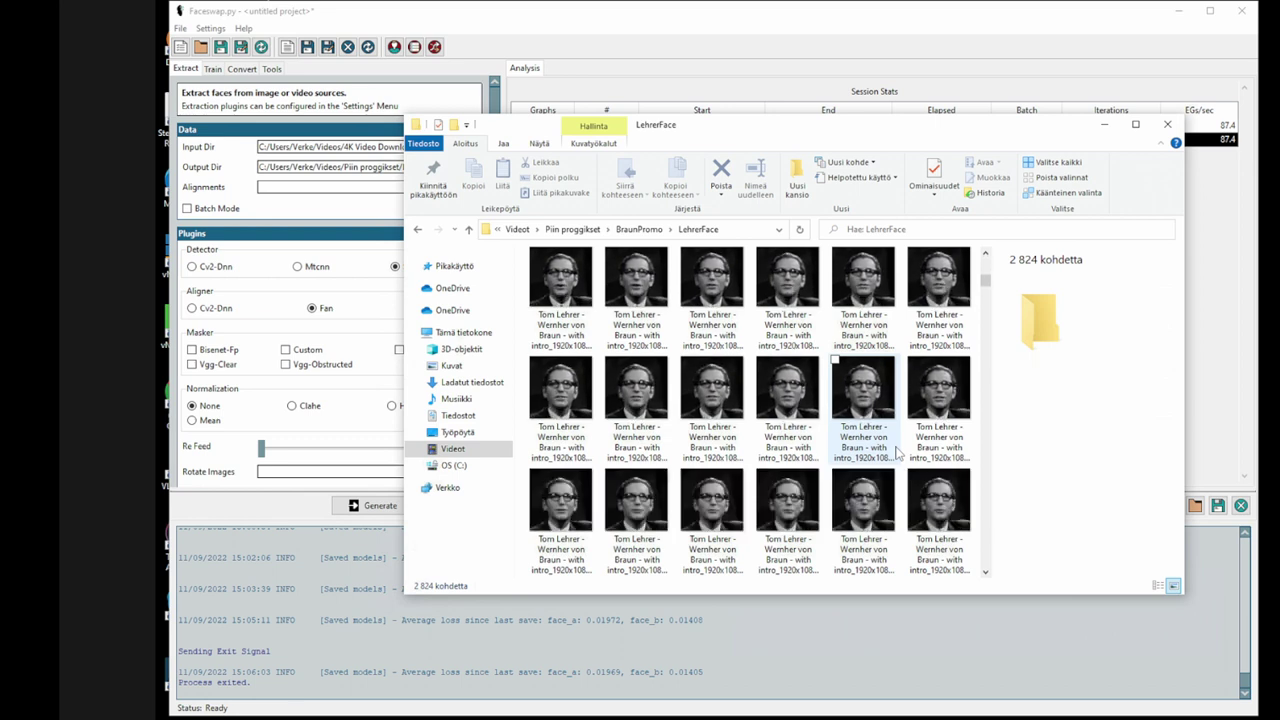
# Step: Find two wrongly detected images among the profile shots in LehrerFace and delete them permanently
pyautogui.scroll(-5, 897, 455)
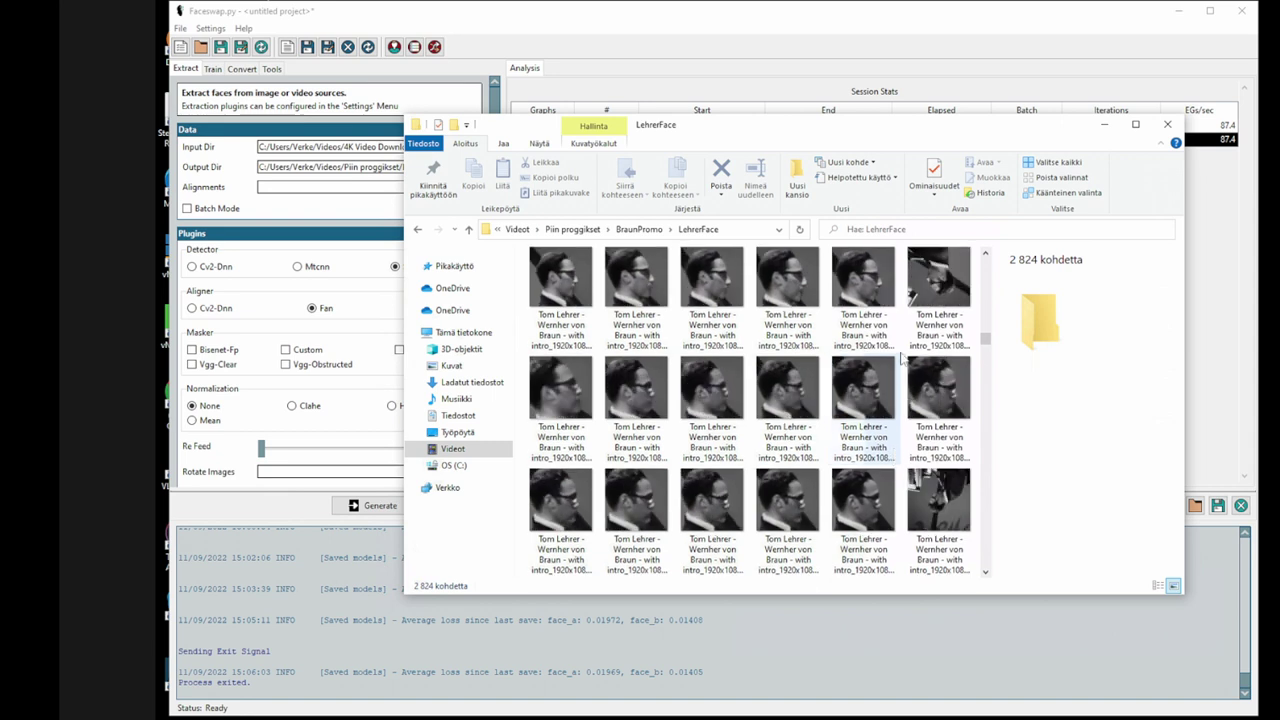
pyautogui.click(935, 388)
pyautogui.scroll(-1, 932, 388)
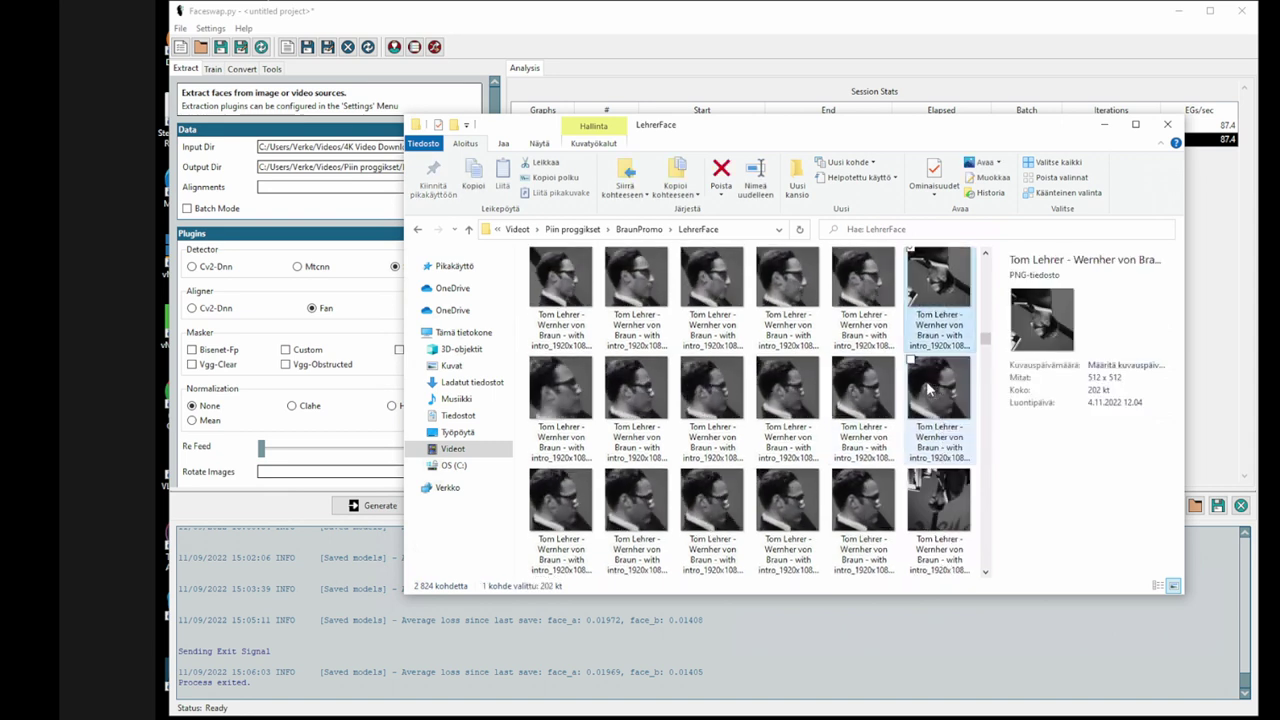
pyautogui.scroll(-1, 930, 395)
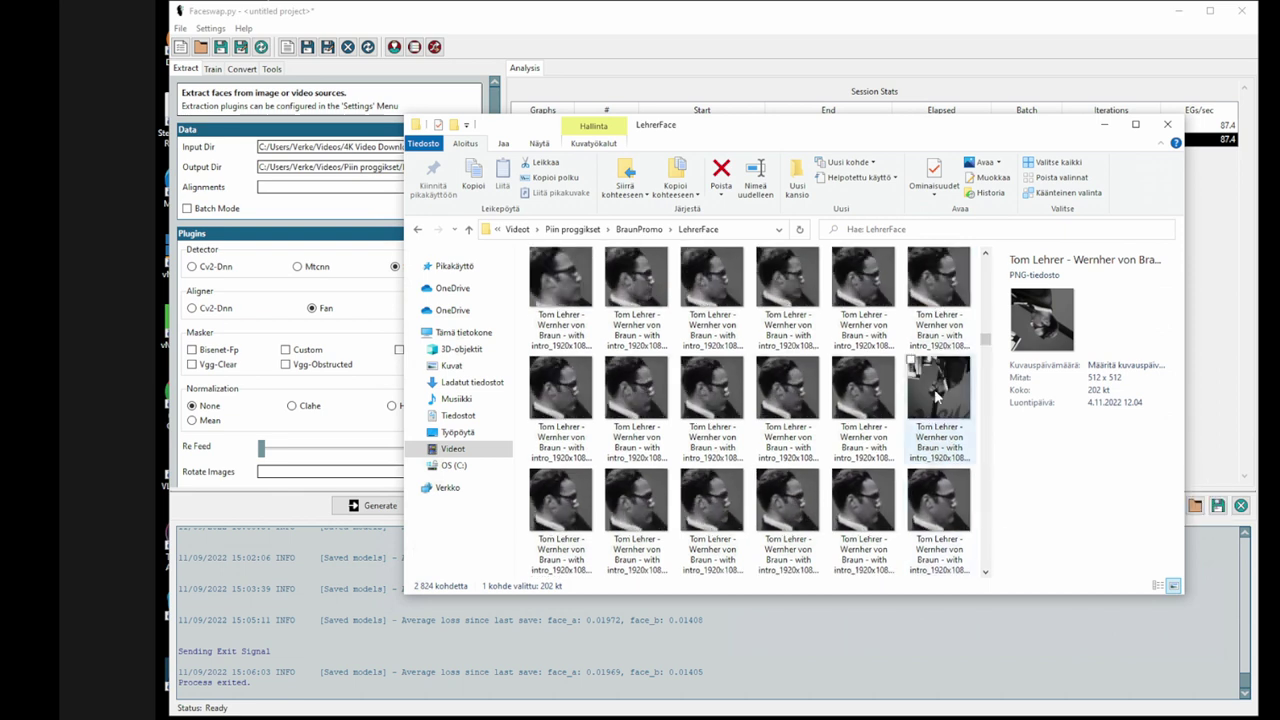
pyautogui.keyDown('ctrl'); pyautogui.click(932, 388); pyautogui.keyUp('ctrl')
pyautogui.scroll(-3, 920, 395)
pyautogui.scroll(-3, 900, 408)
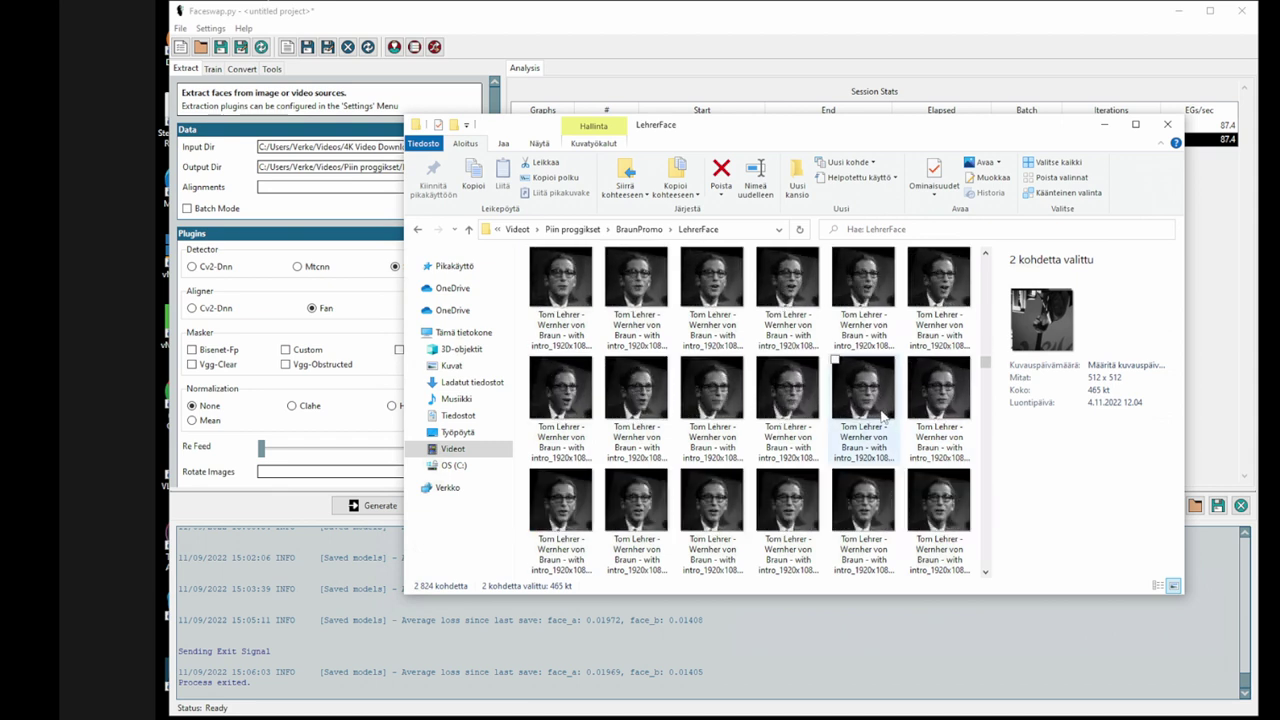
pyautogui.scroll(-2, 875, 414)
pyautogui.scroll(2, 870, 414)
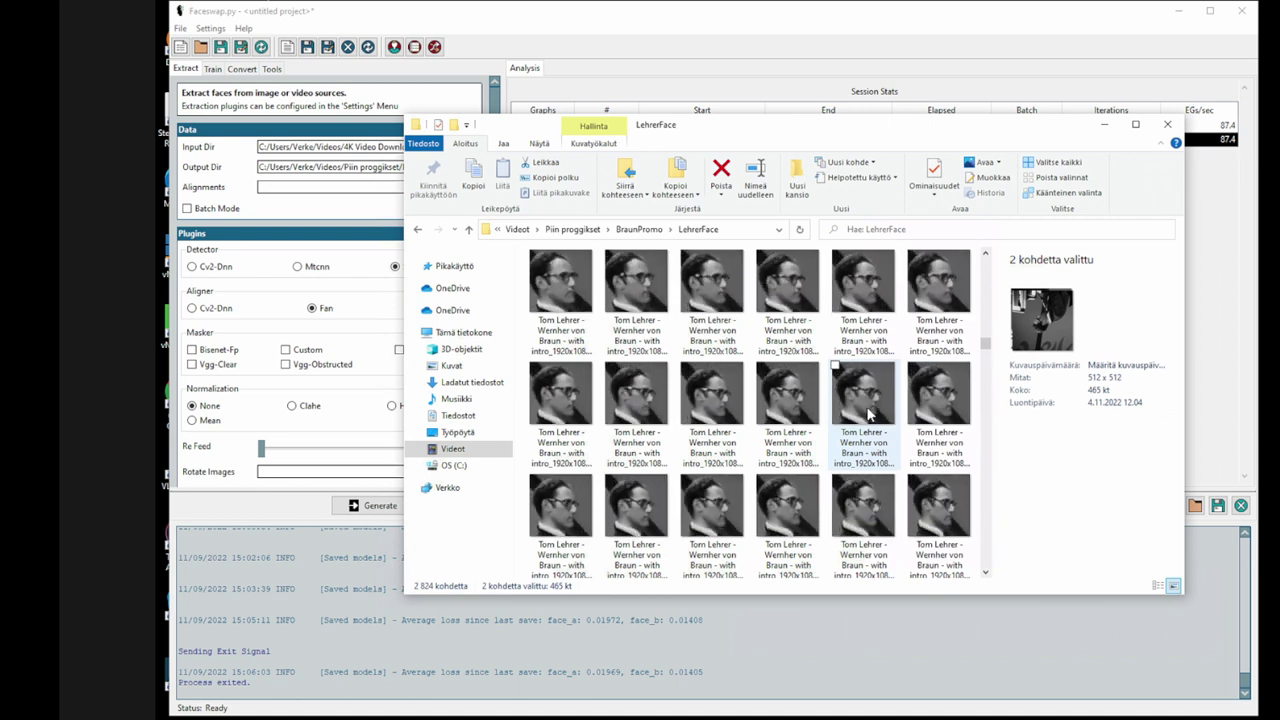
pyautogui.hotkey('shift', 'Delete')
pyautogui.press('Return')
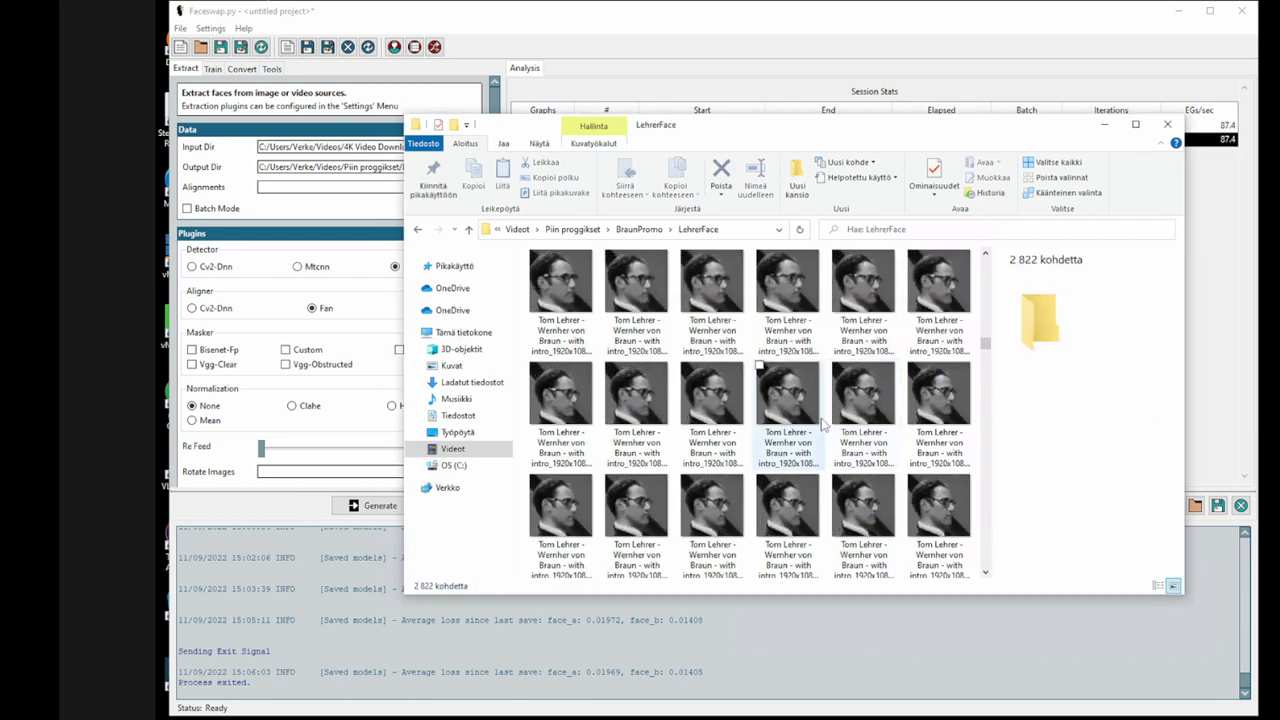
# Step: Skim the remaining LehrerFace images and open the BraunFace folder in BraunPromo
pyautogui.scroll(-2, 840, 445)
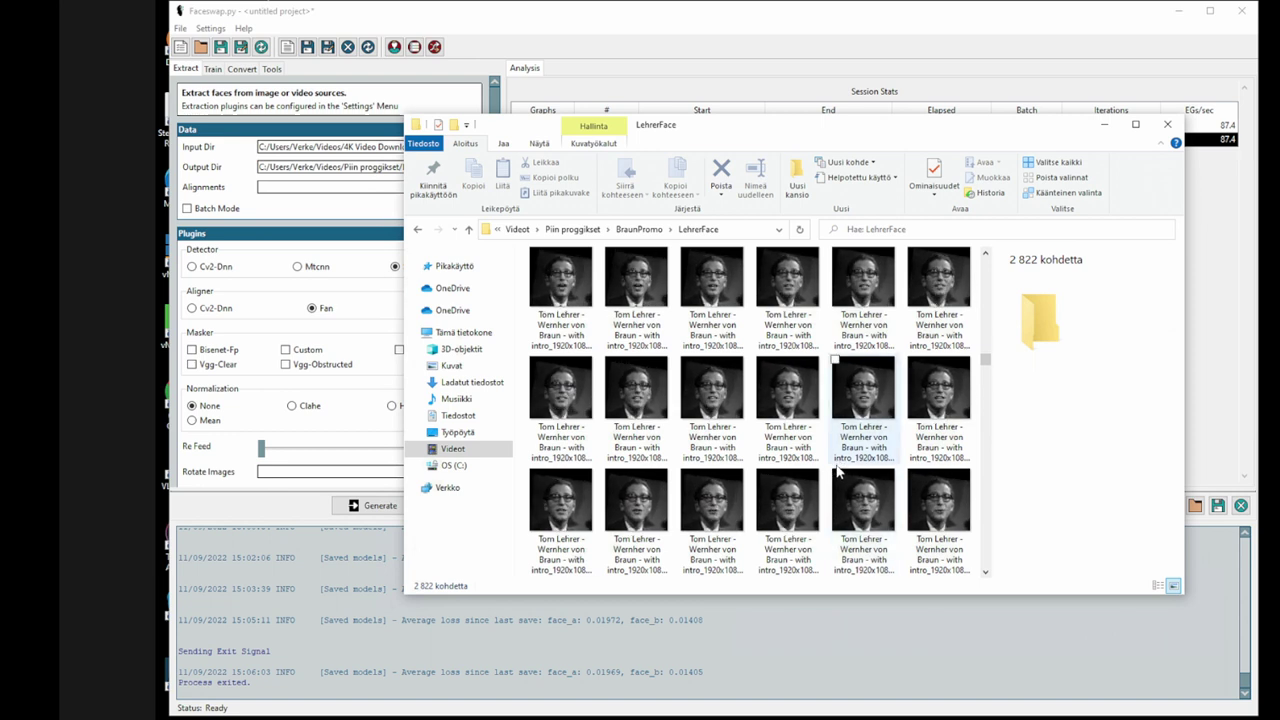
pyautogui.scroll(-3, 845, 490)
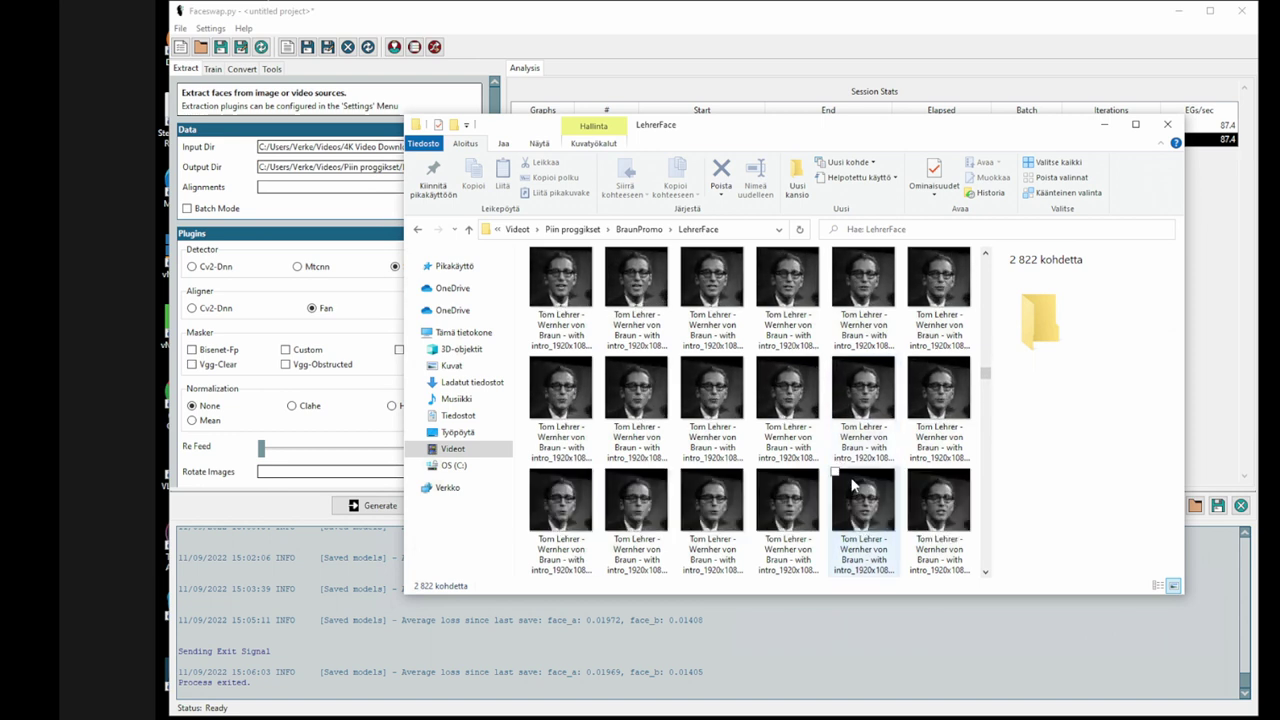
pyautogui.scroll(-2, 845, 478)
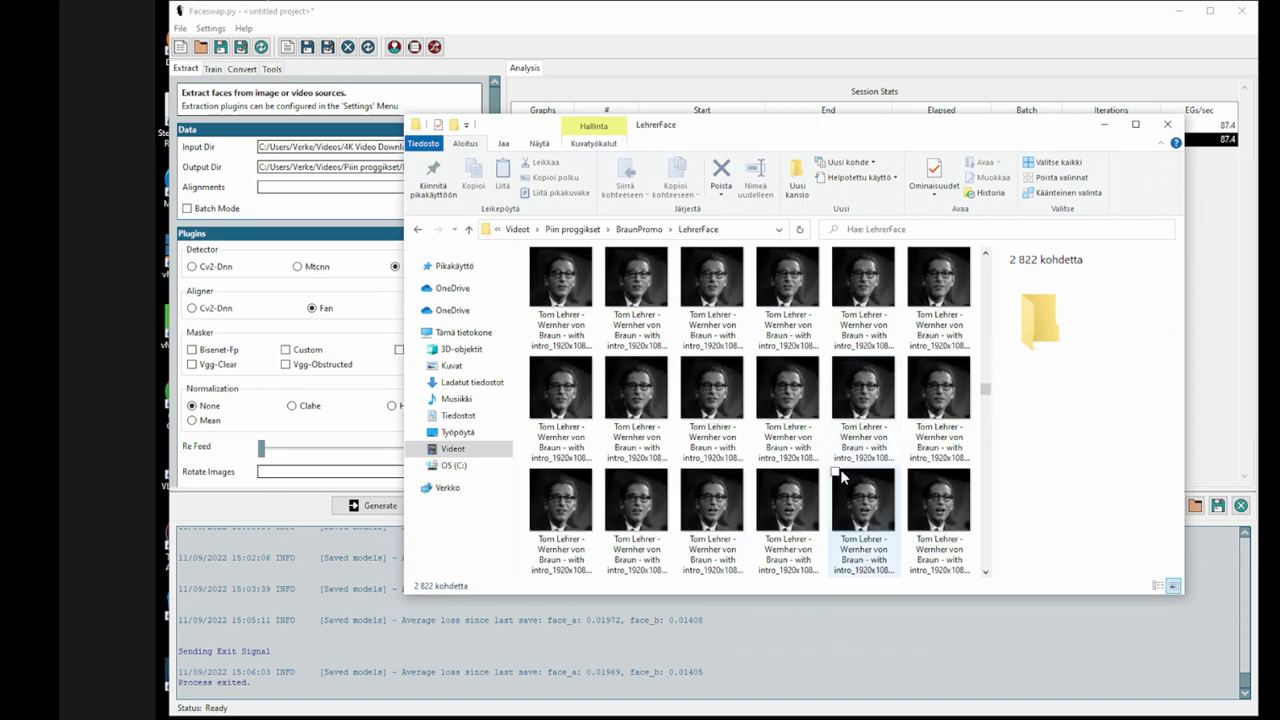
pyautogui.click(633, 236)
pyautogui.scroll(3, 751, 434)
pyautogui.doubleClick(573, 285)
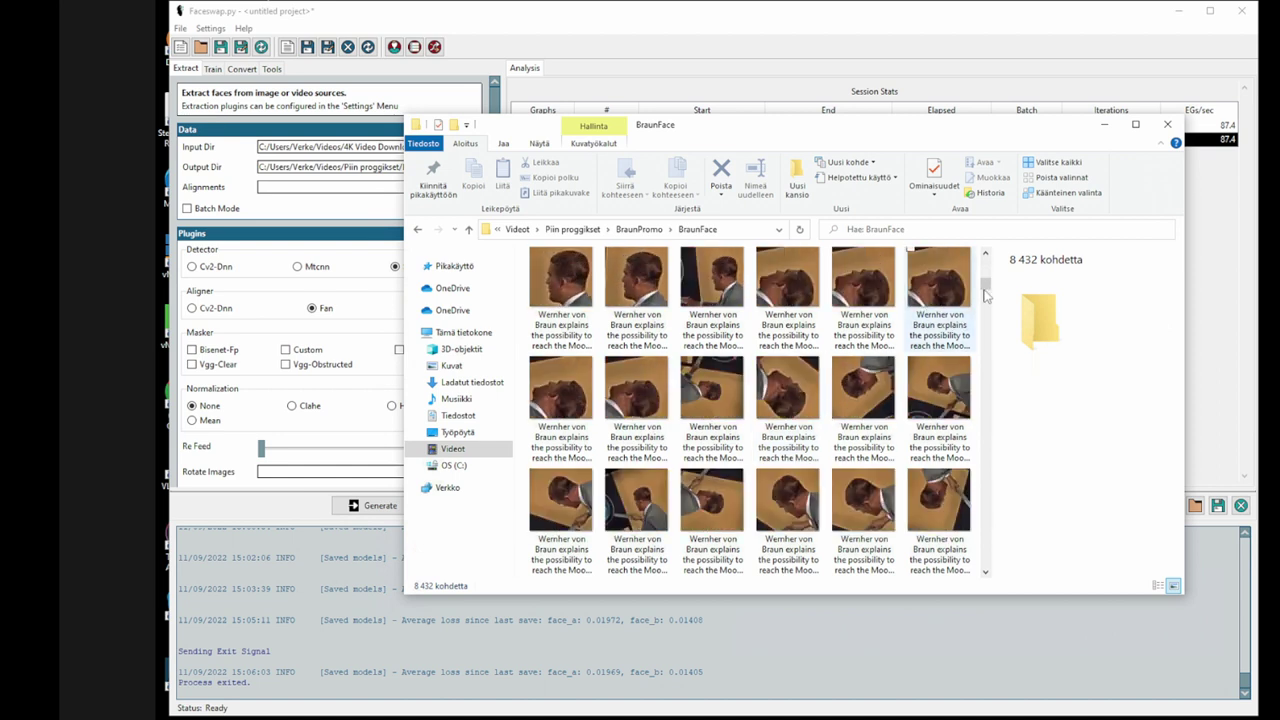
# Step: Select the run of rotated, wrongly detected images after the profile shots in BraunFace and delete them
pyautogui.click(716, 292)
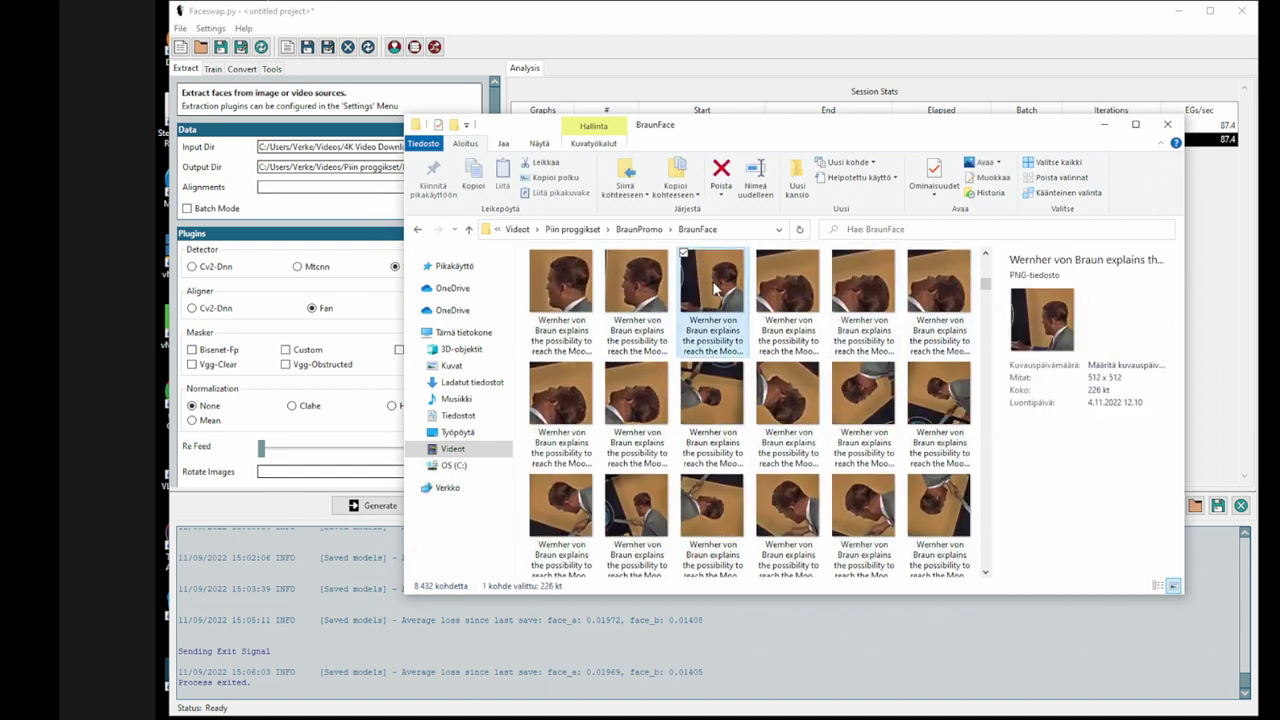
pyautogui.click(560, 404)
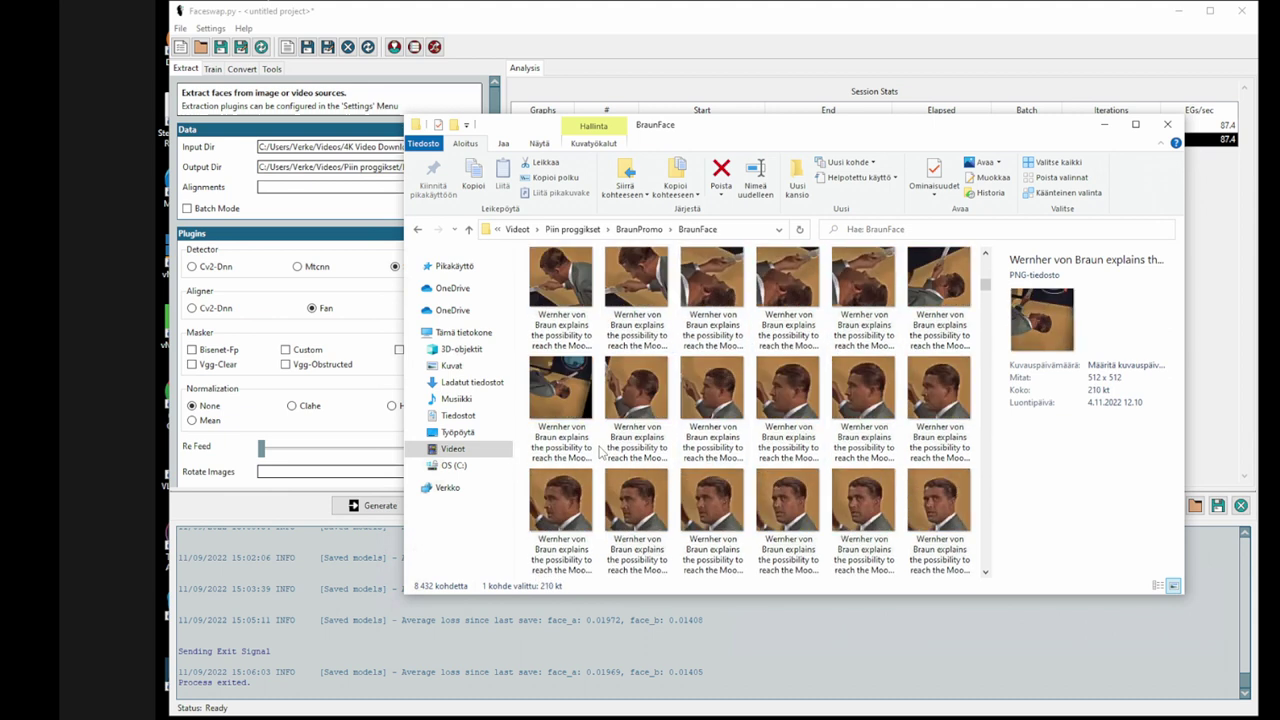
pyautogui.keyDown('shift'); pyautogui.click(737, 390); pyautogui.keyUp('shift')
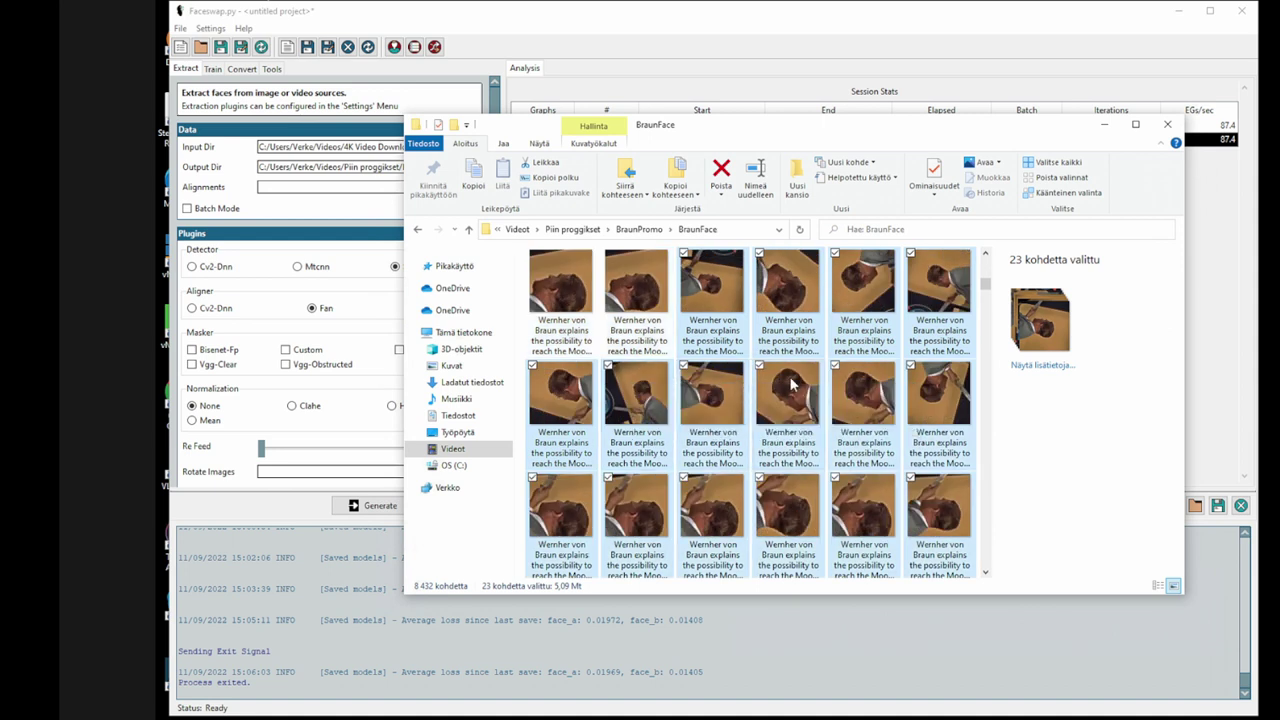
pyautogui.press('Delete')
pyautogui.press('Return')
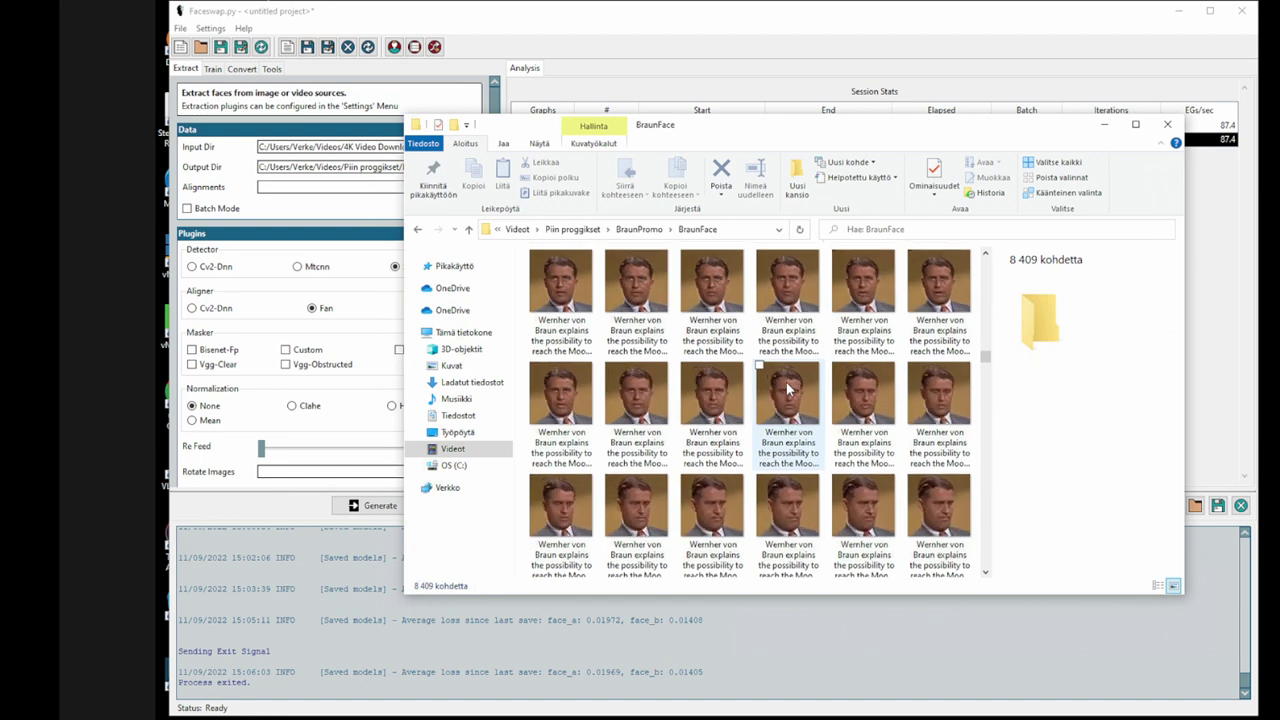
# Step: Find the rocket model image wrongly detected as a face among the frontal shots in BraunFace and delete it
pyautogui.click(866, 400)
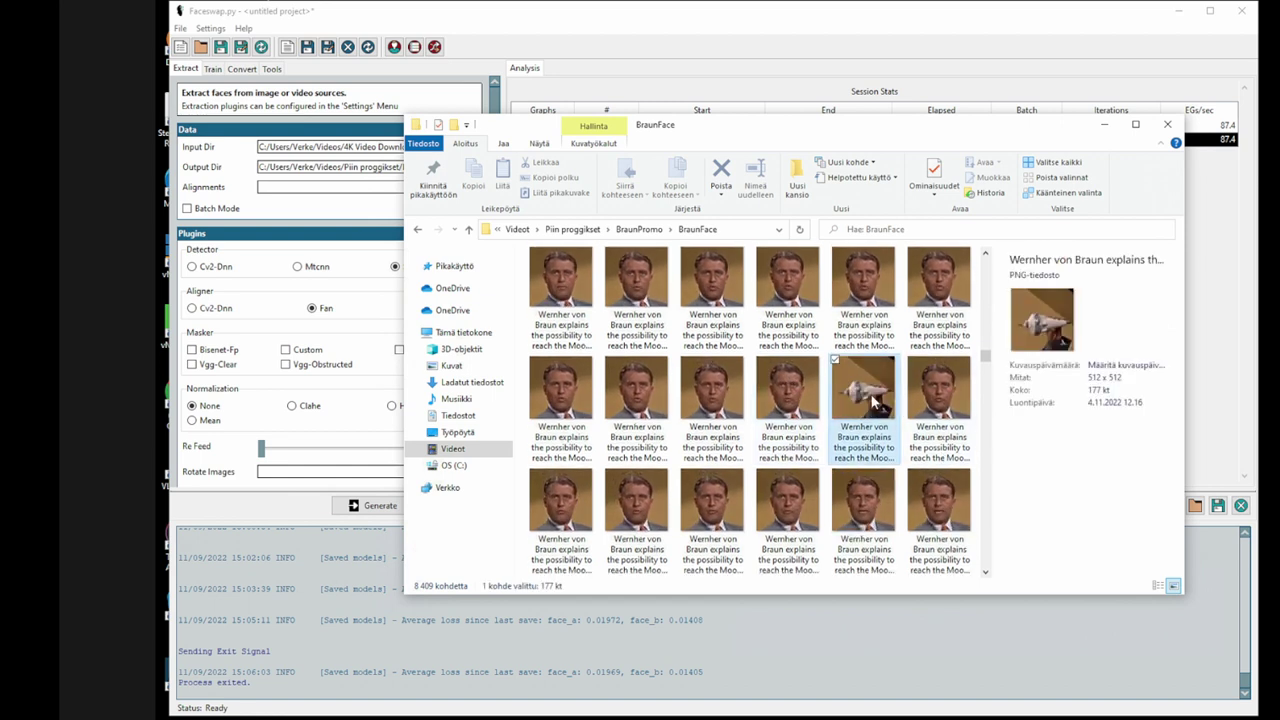
pyautogui.press('Delete')
pyautogui.press('Return')
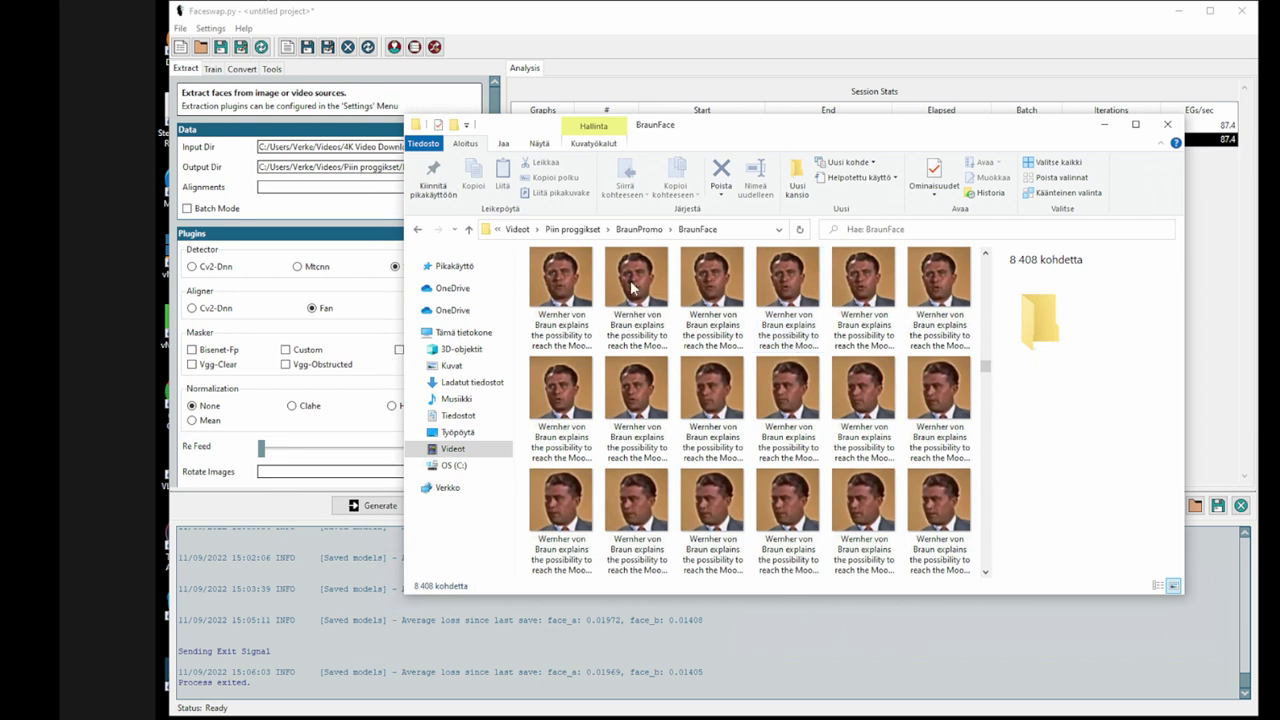
# Step: Return to Faceswap's training settings and set Input A to the LehrerFace folder inside BraunPromo
pyautogui.click(335, 220)
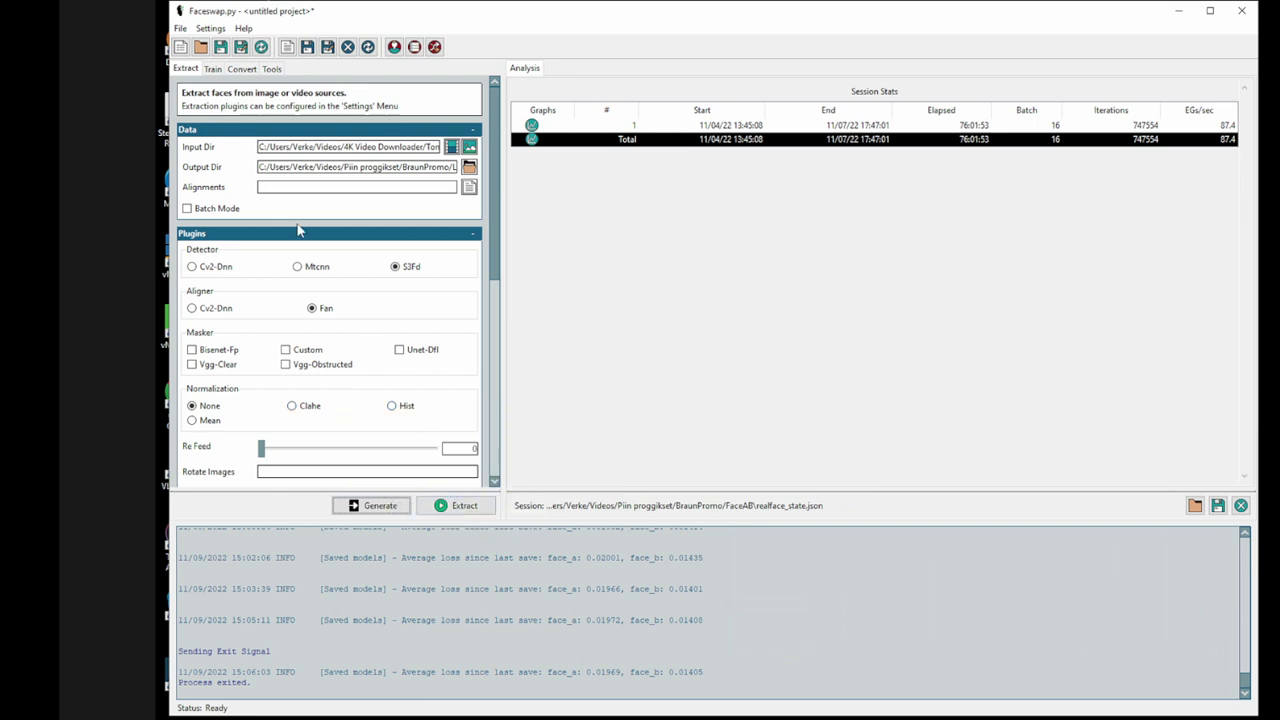
pyautogui.click(214, 71)
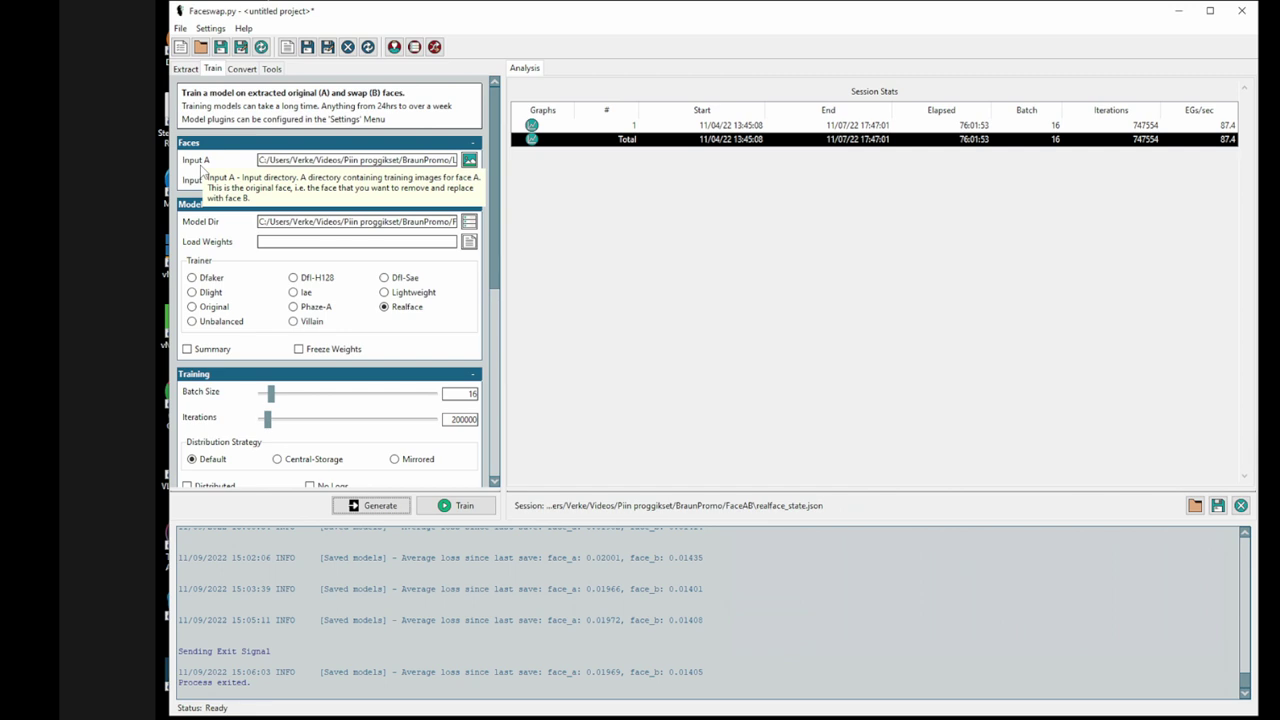
pyautogui.click(469, 160)
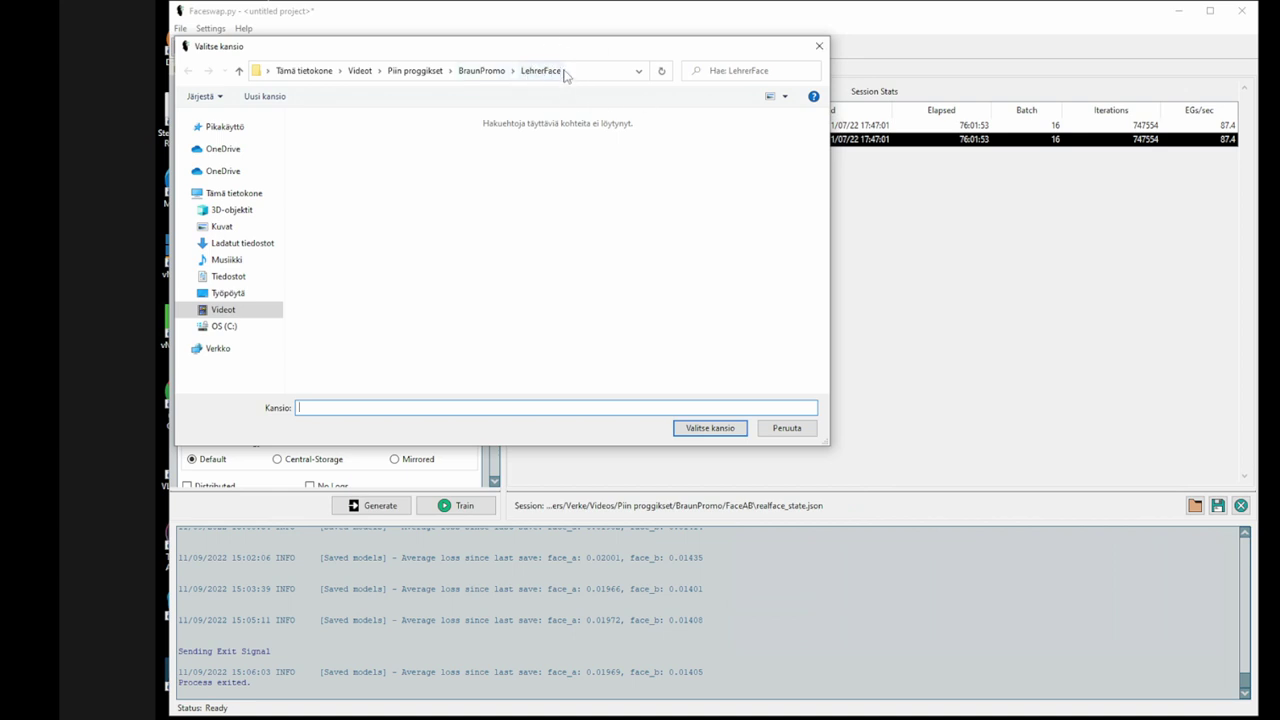
pyautogui.click(720, 429)
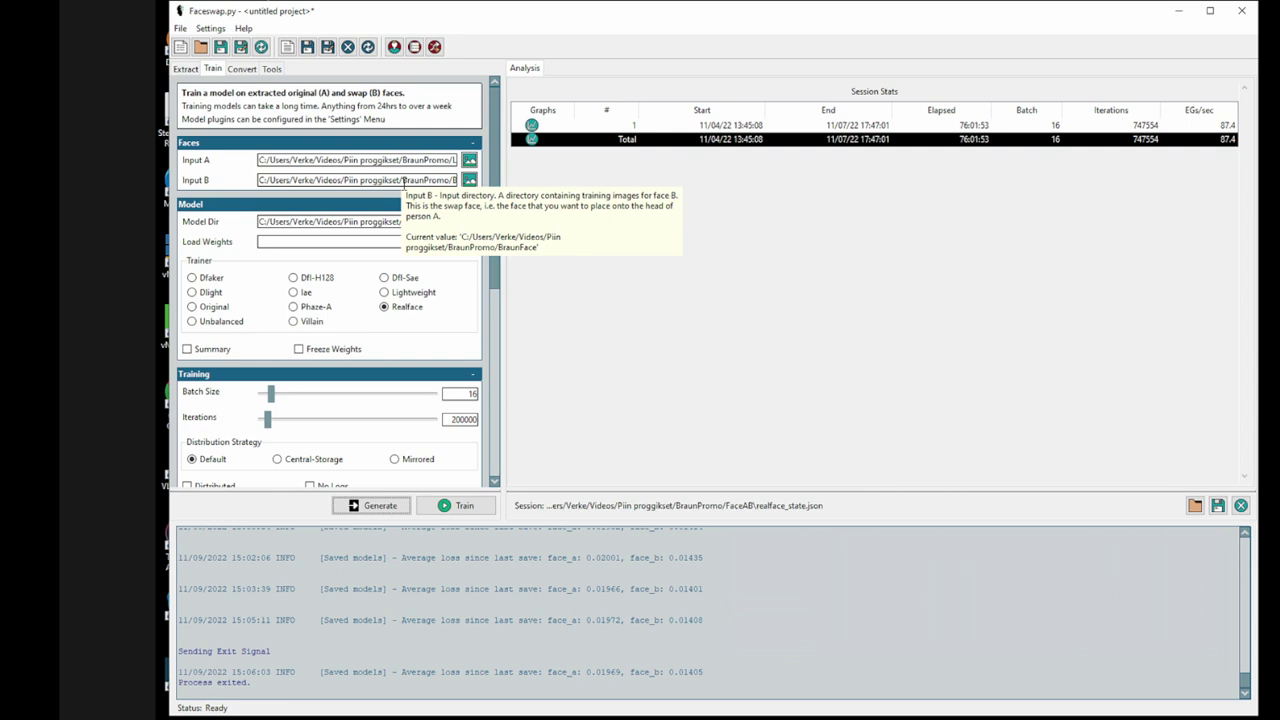
# Step: Set the training Input B to the BraunFace folder inside BraunPromo
pyautogui.click(469, 180)
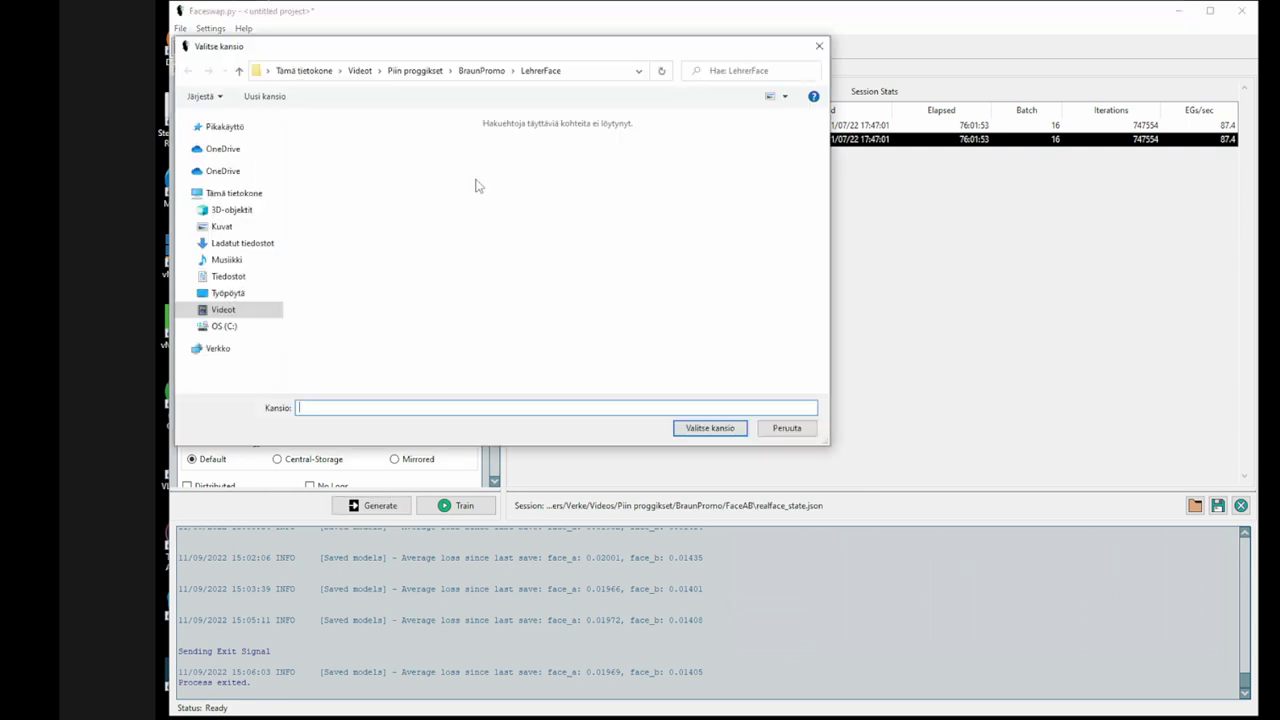
pyautogui.click(497, 76)
pyautogui.scroll(-3, 700, 343)
pyautogui.scroll(3, 405, 160)
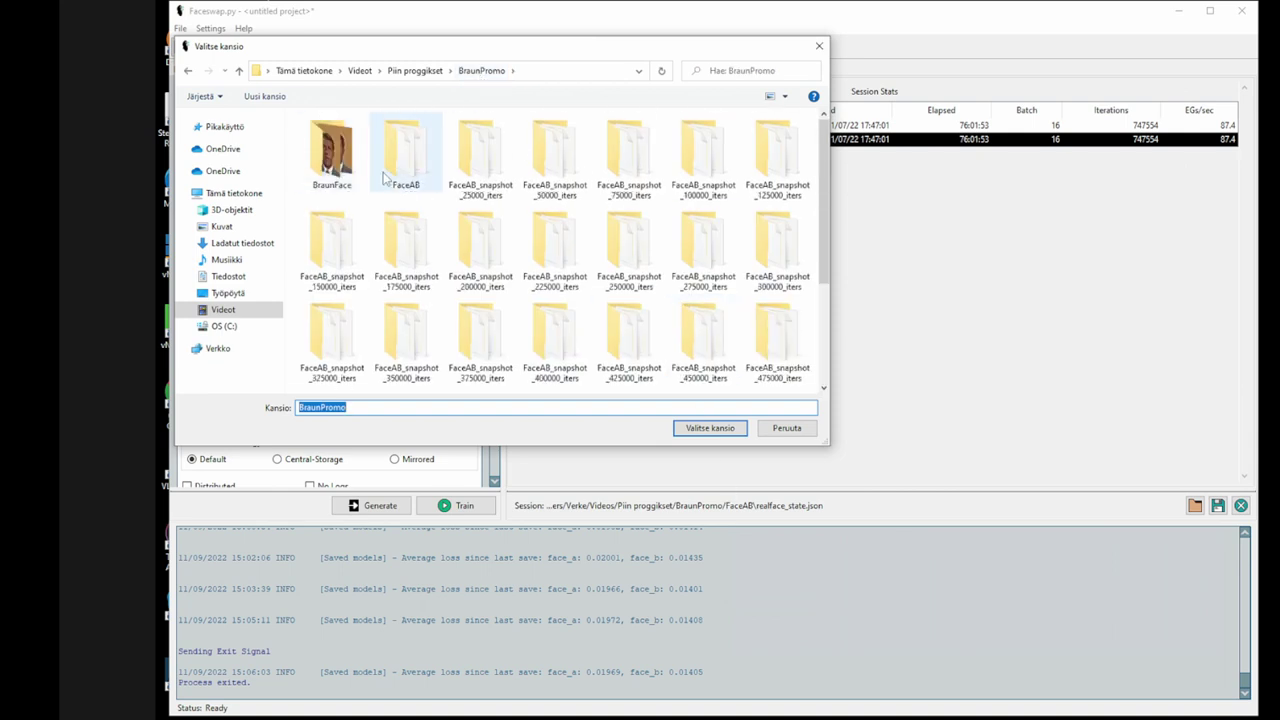
pyautogui.doubleClick(340, 160)
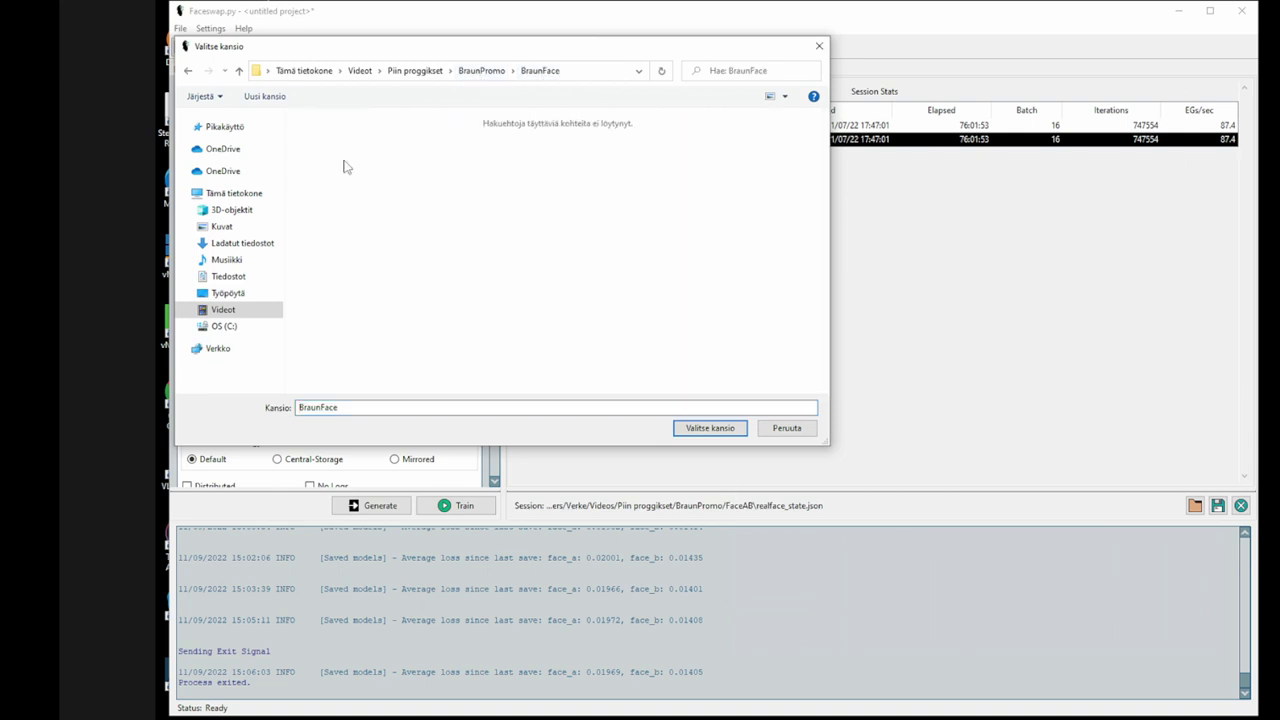
pyautogui.click(692, 430)
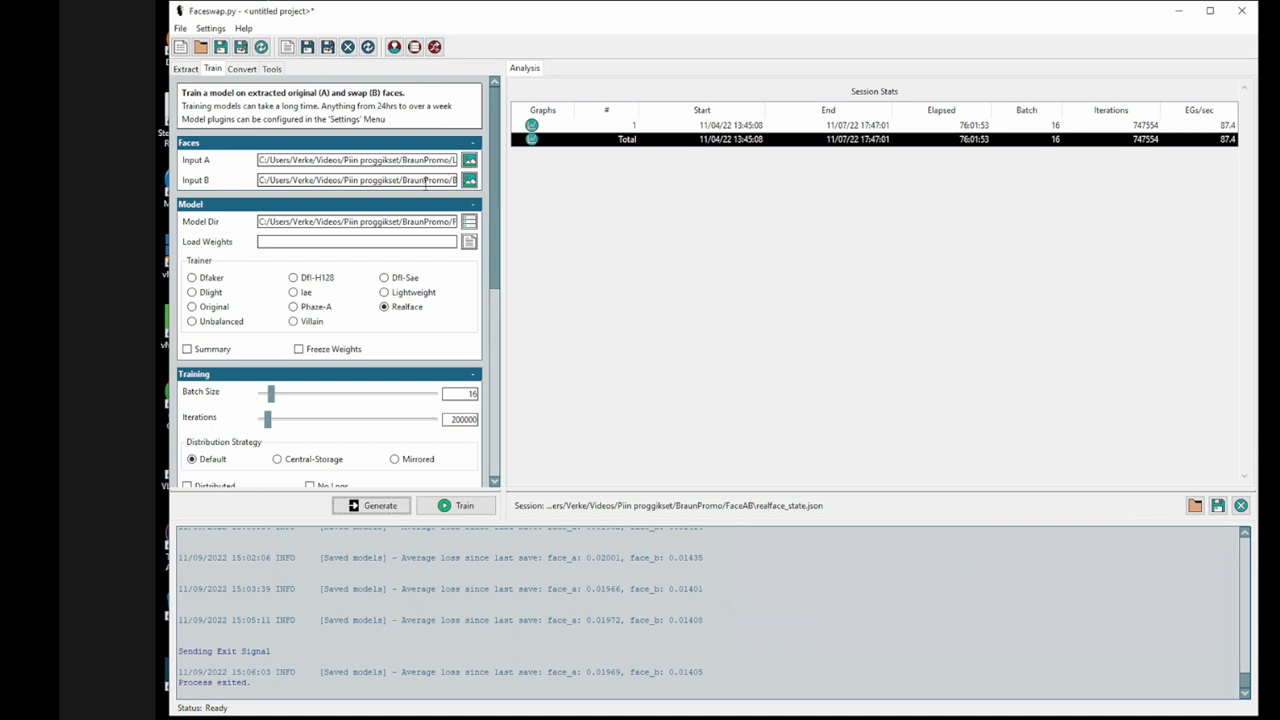
# Step: Check the ends of the Input B and Model Dir paths and locate the FaceAB model folder in BraunPromo
pyautogui.moveTo(425, 183); pyautogui.dragTo(589, 185)
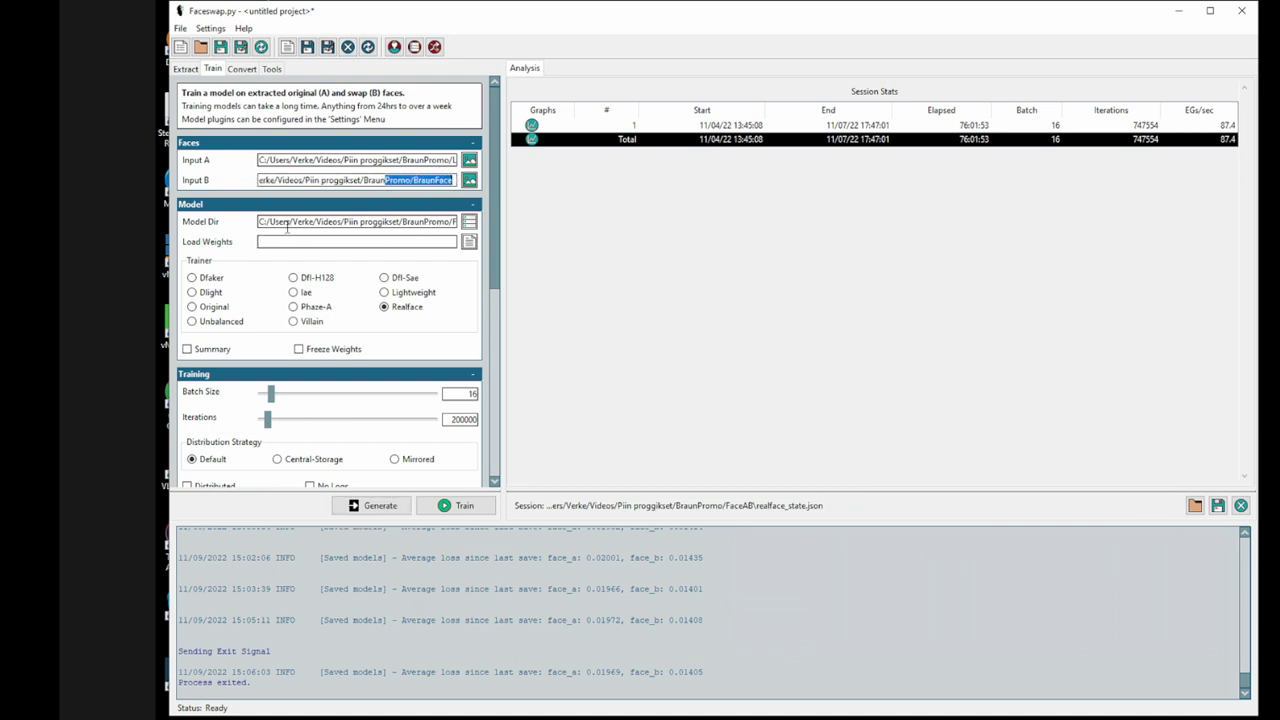
pyautogui.moveTo(430, 221); pyautogui.dragTo(495, 220)
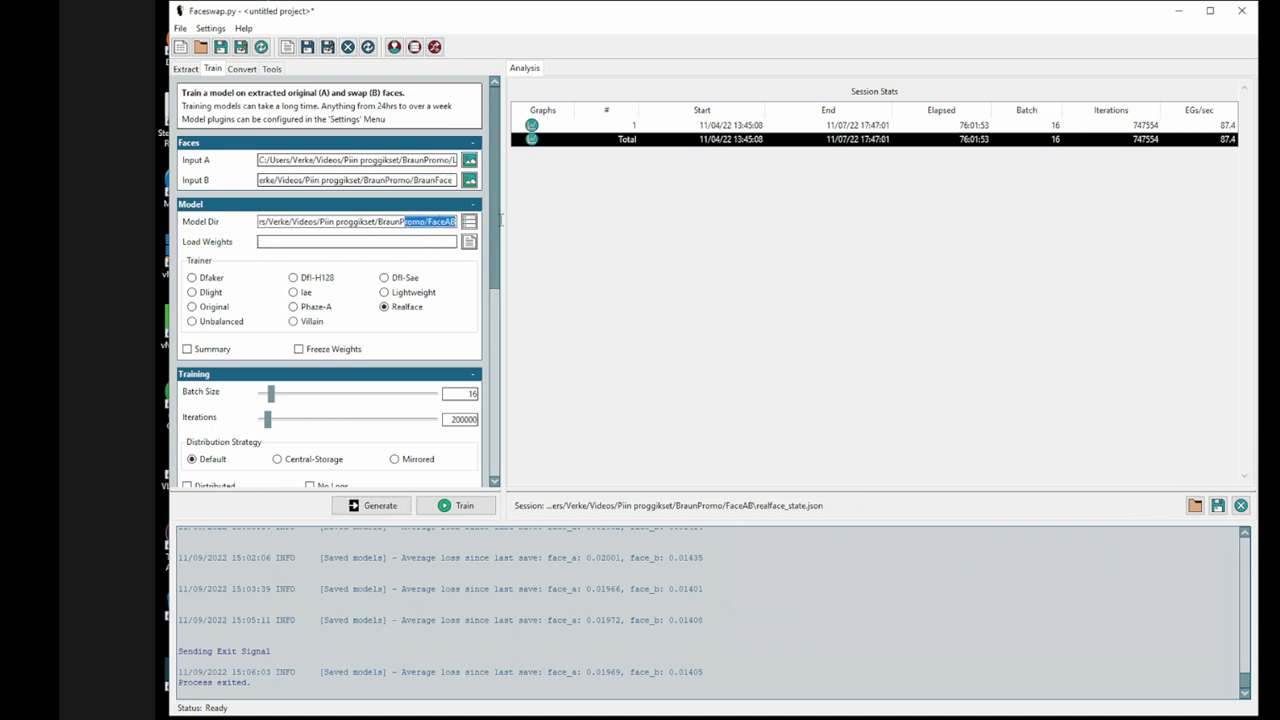
pyautogui.click(186, 68)
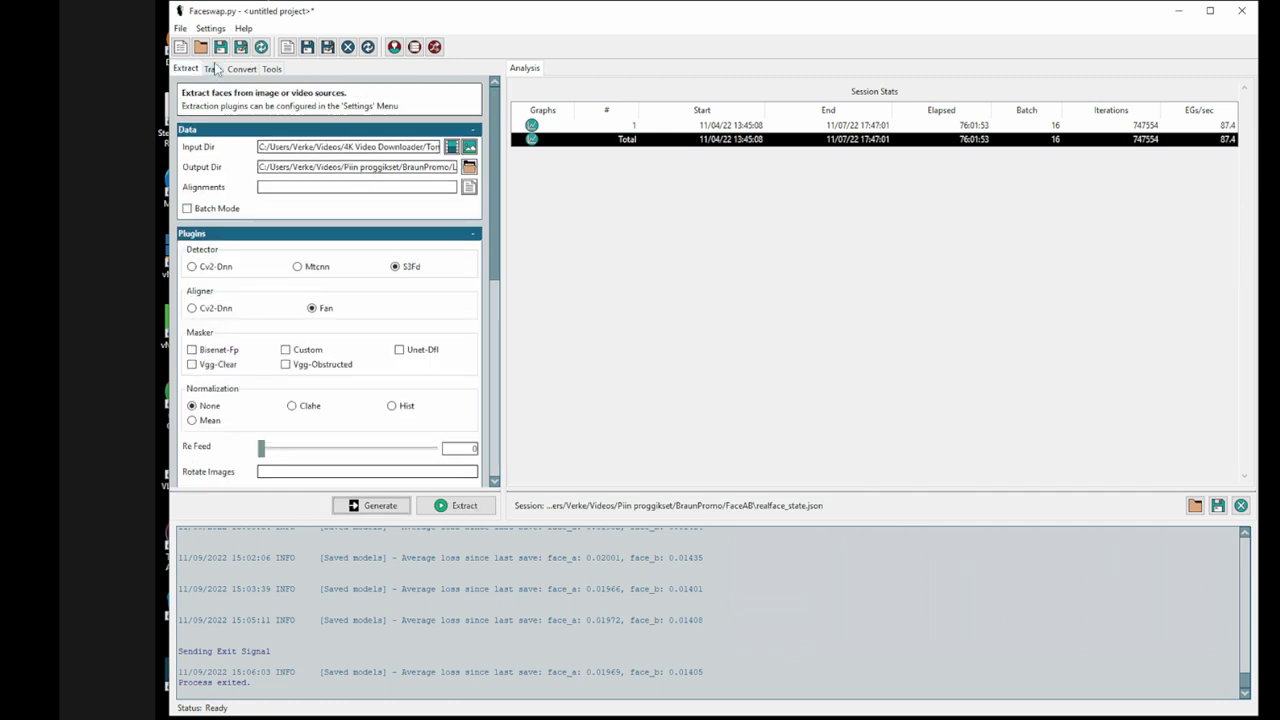
pyautogui.click(213, 70)
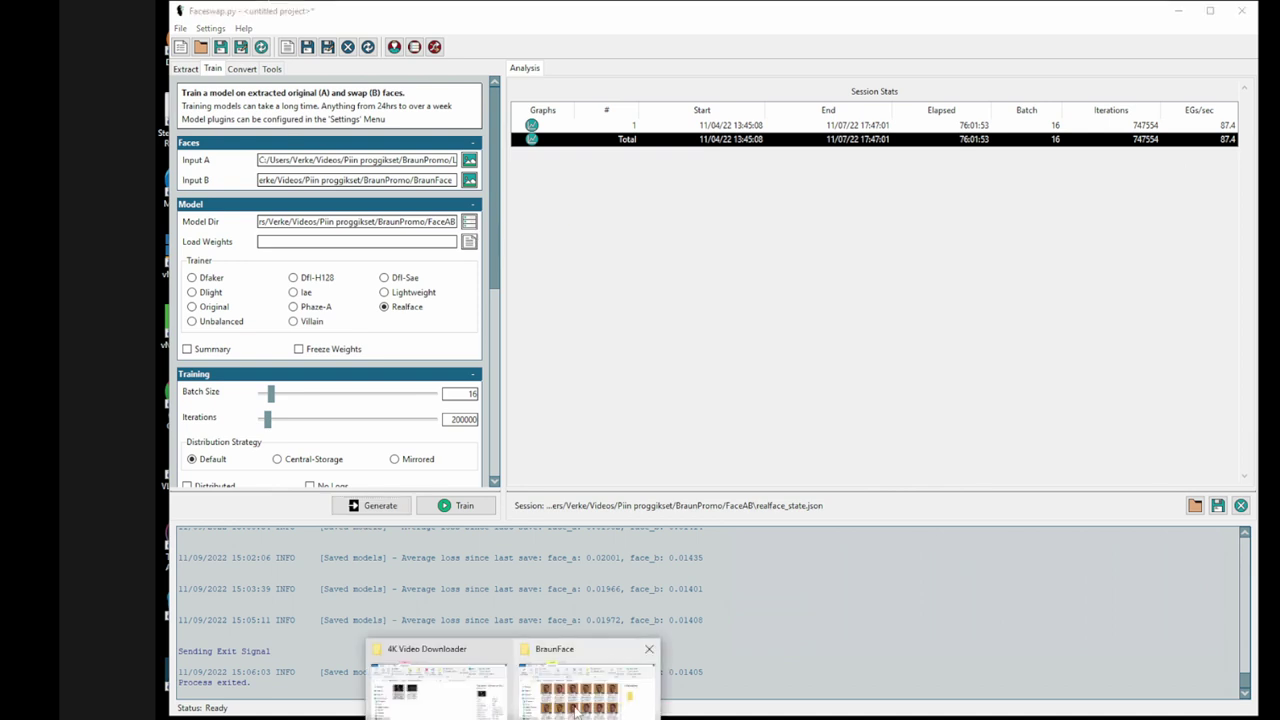
pyautogui.click(590, 680)
pyautogui.click(645, 232)
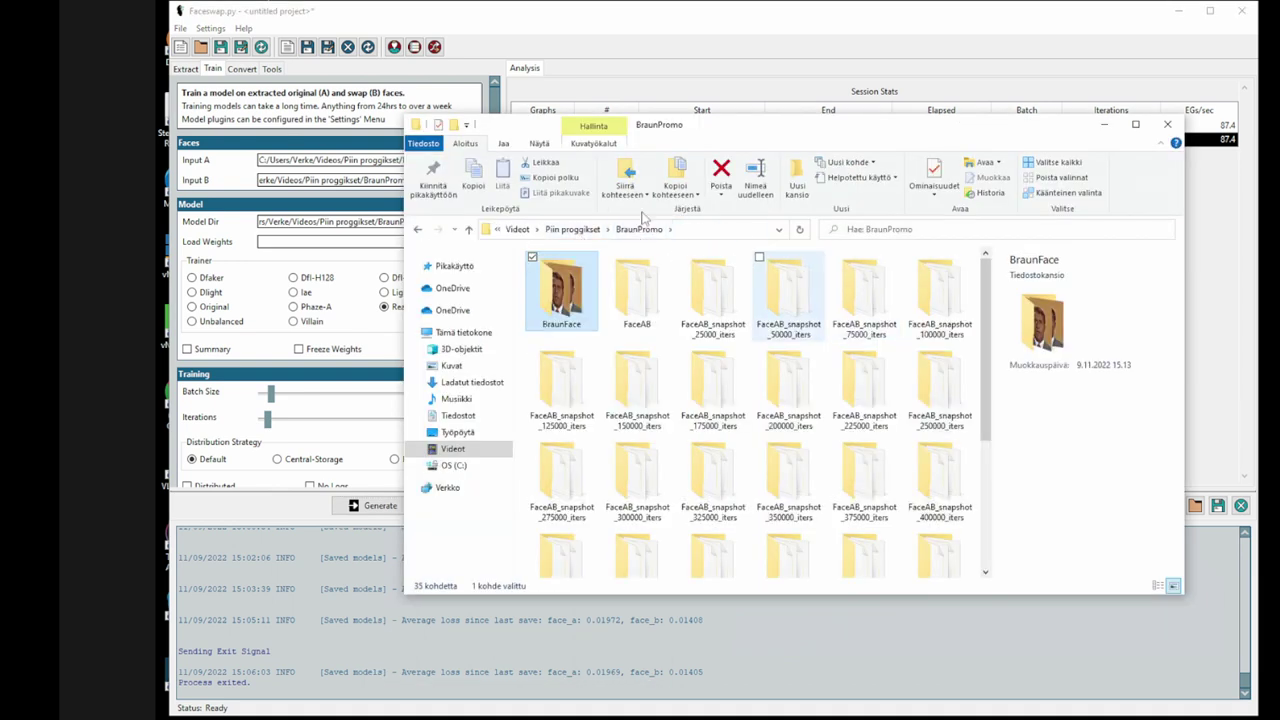
pyautogui.click(640, 300)
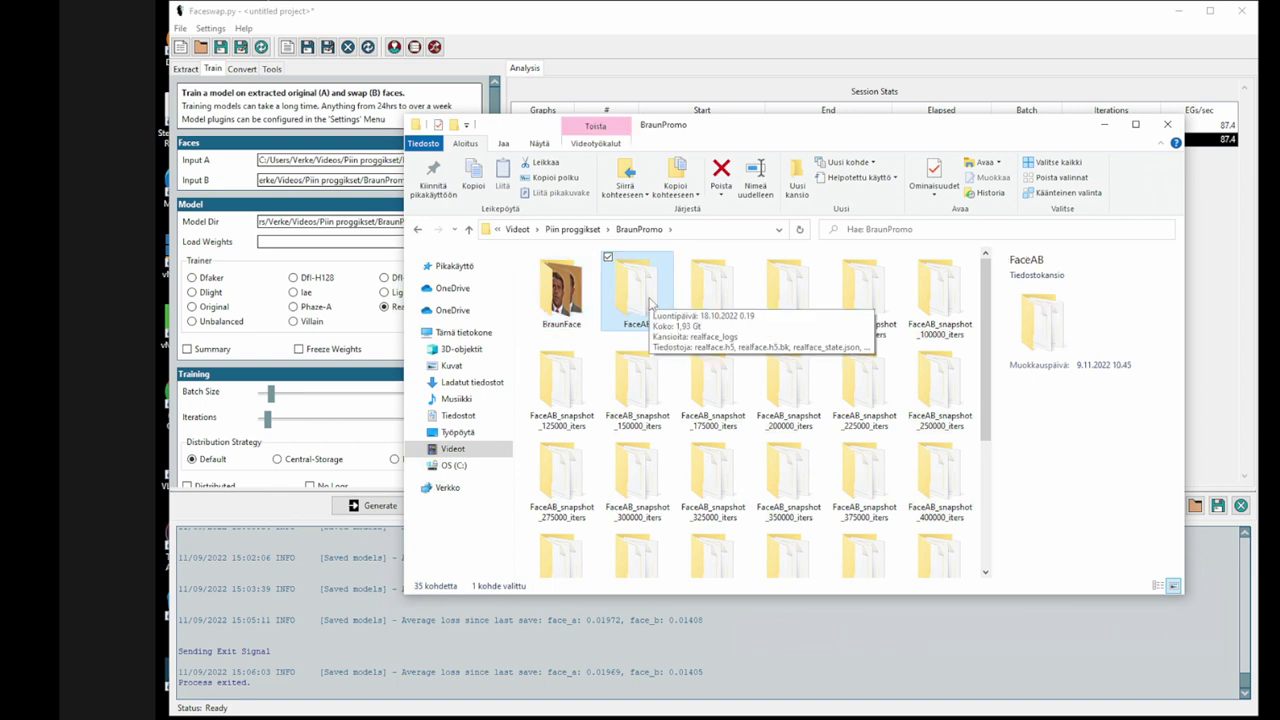
pyautogui.click(337, 254)
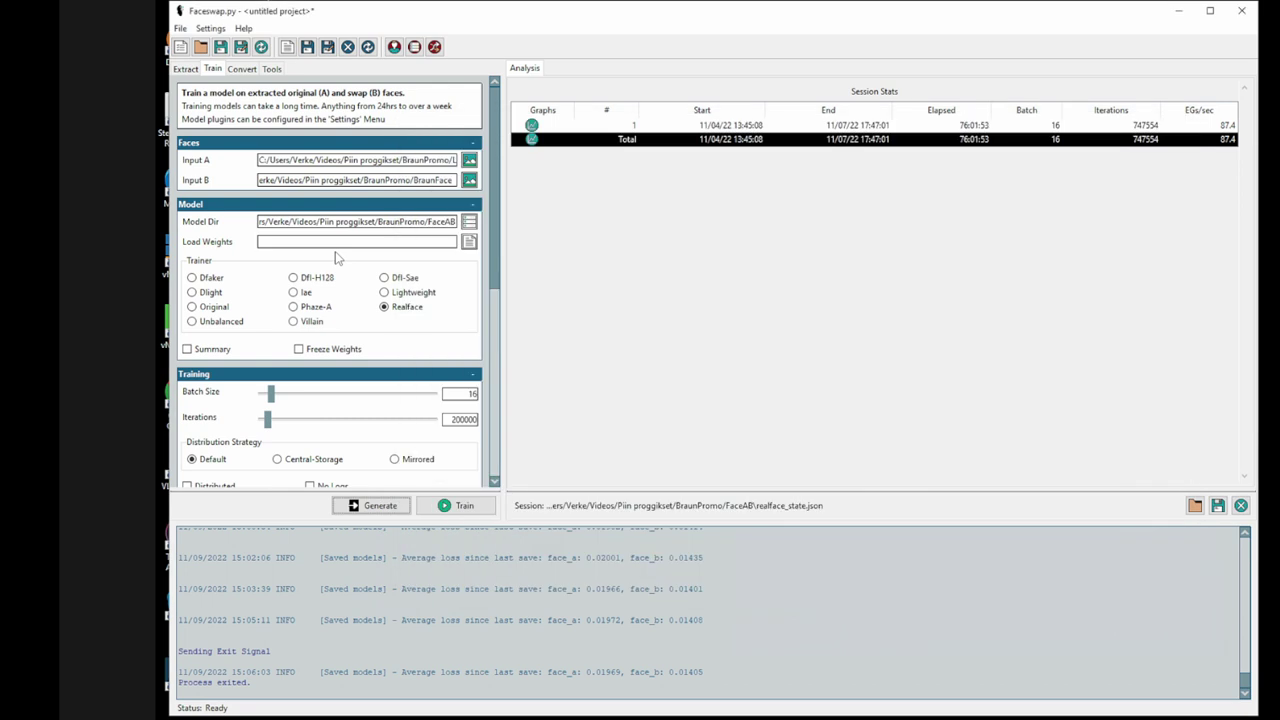
# Step: Review the extraction and training settings, keep Realface as the trainer, and view the conversion settings
pyautogui.click(190, 70)
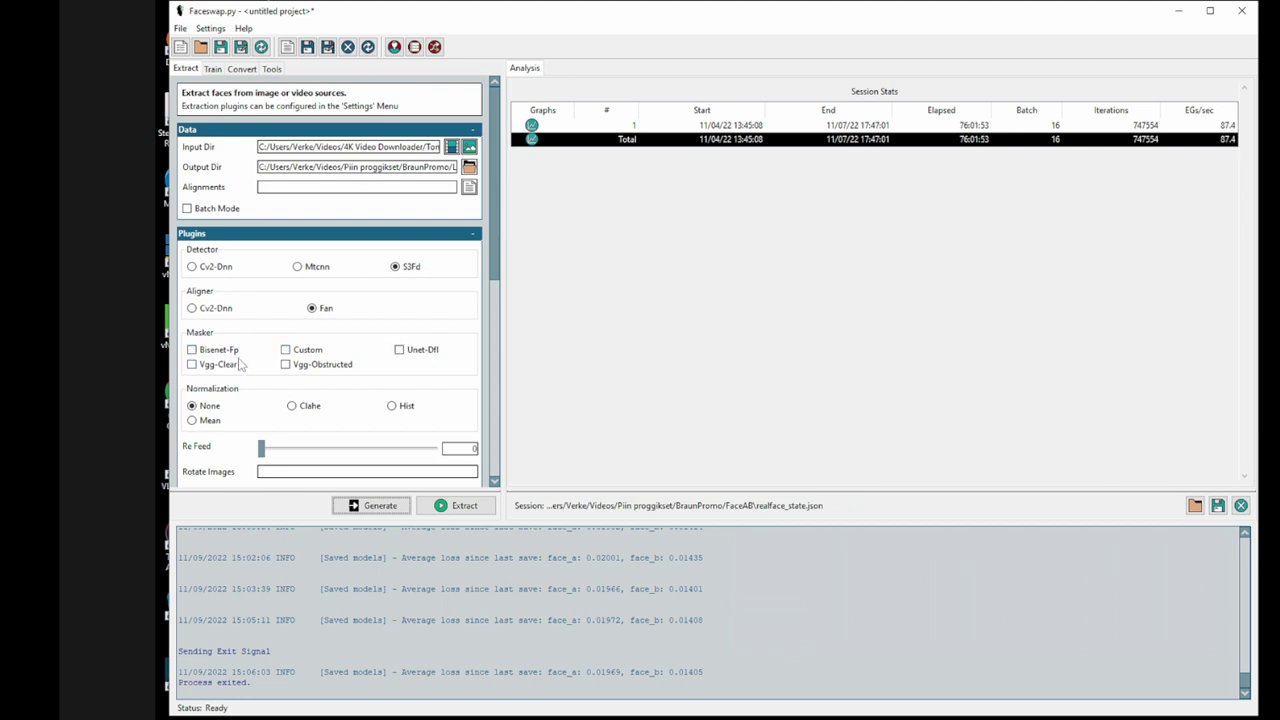
pyautogui.click(213, 70)
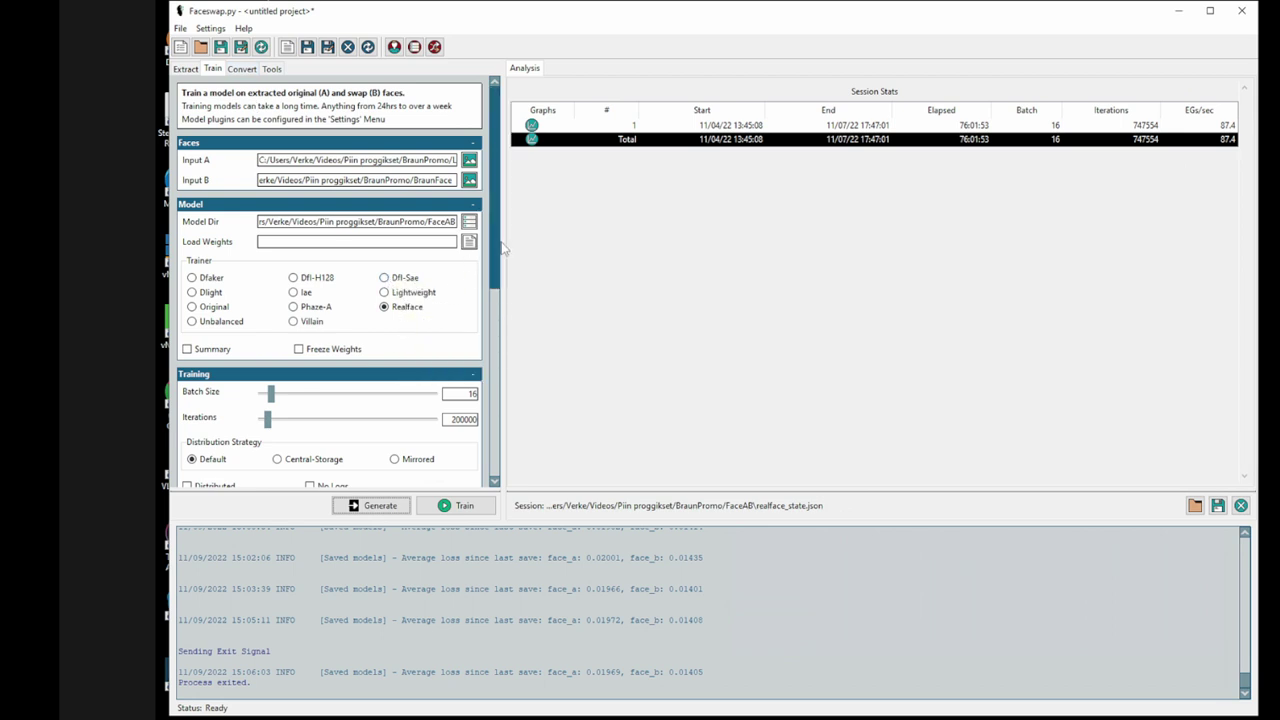
pyautogui.moveTo(497, 280); pyautogui.dragTo(505, 222)
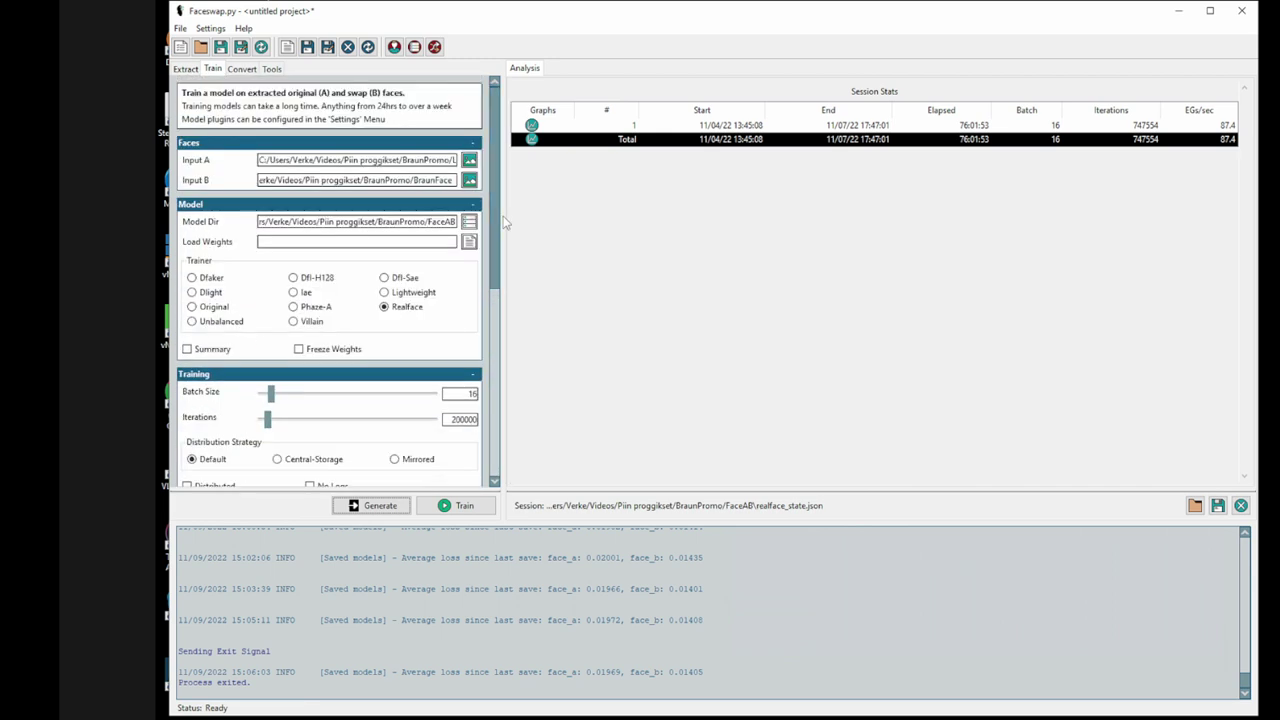
pyautogui.click(408, 313)
pyautogui.click(241, 70)
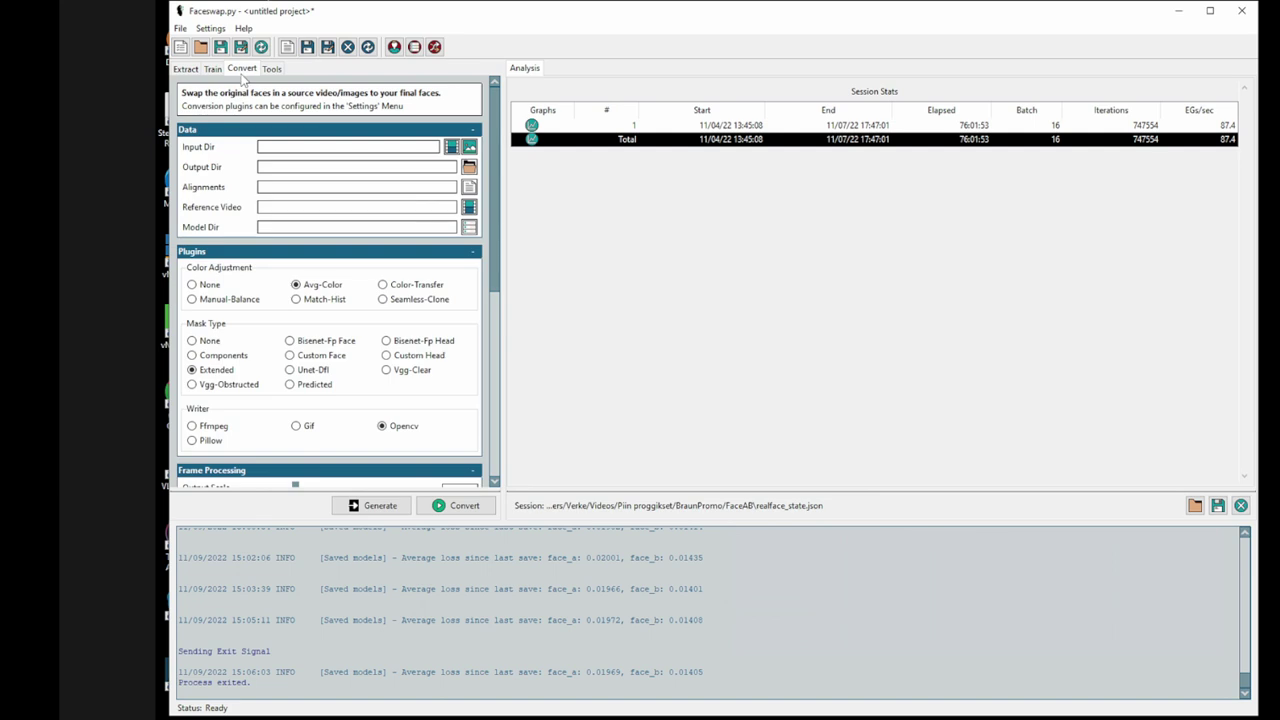
# Step: Start training the Realface model, examine the face swap preview once it loads, and stop the training
pyautogui.click(212, 72)
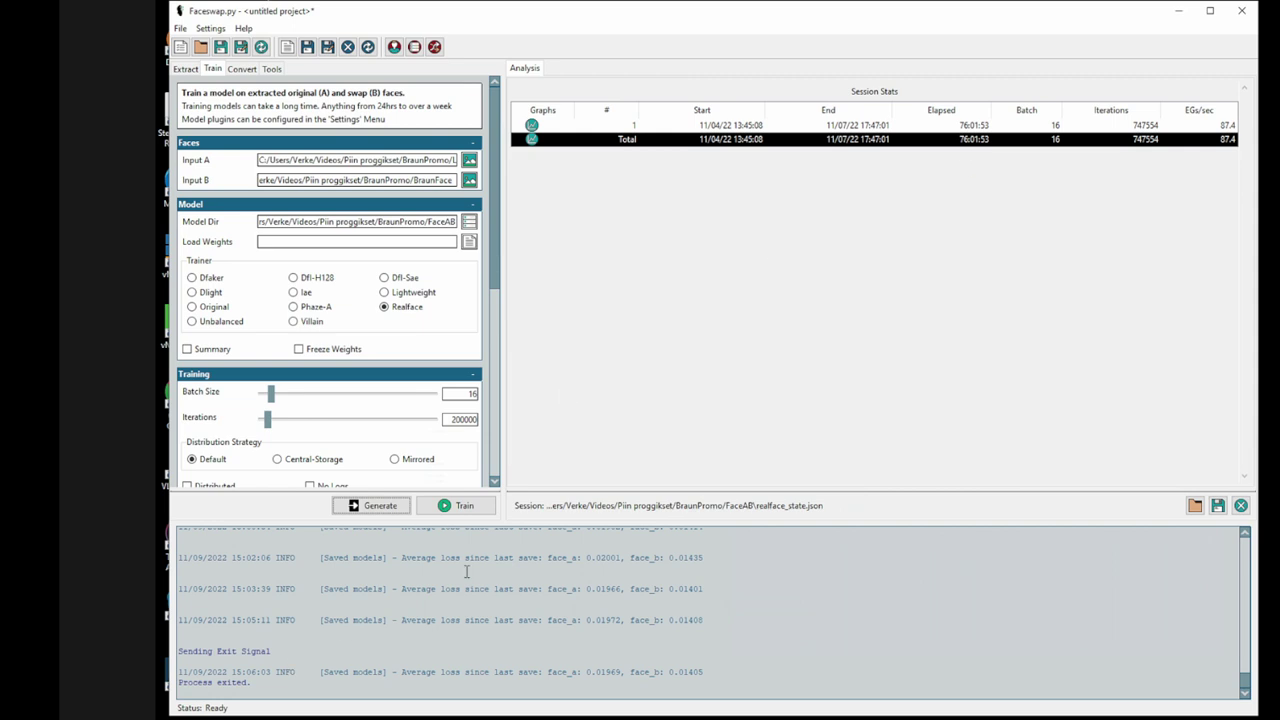
pyautogui.click(449, 505)
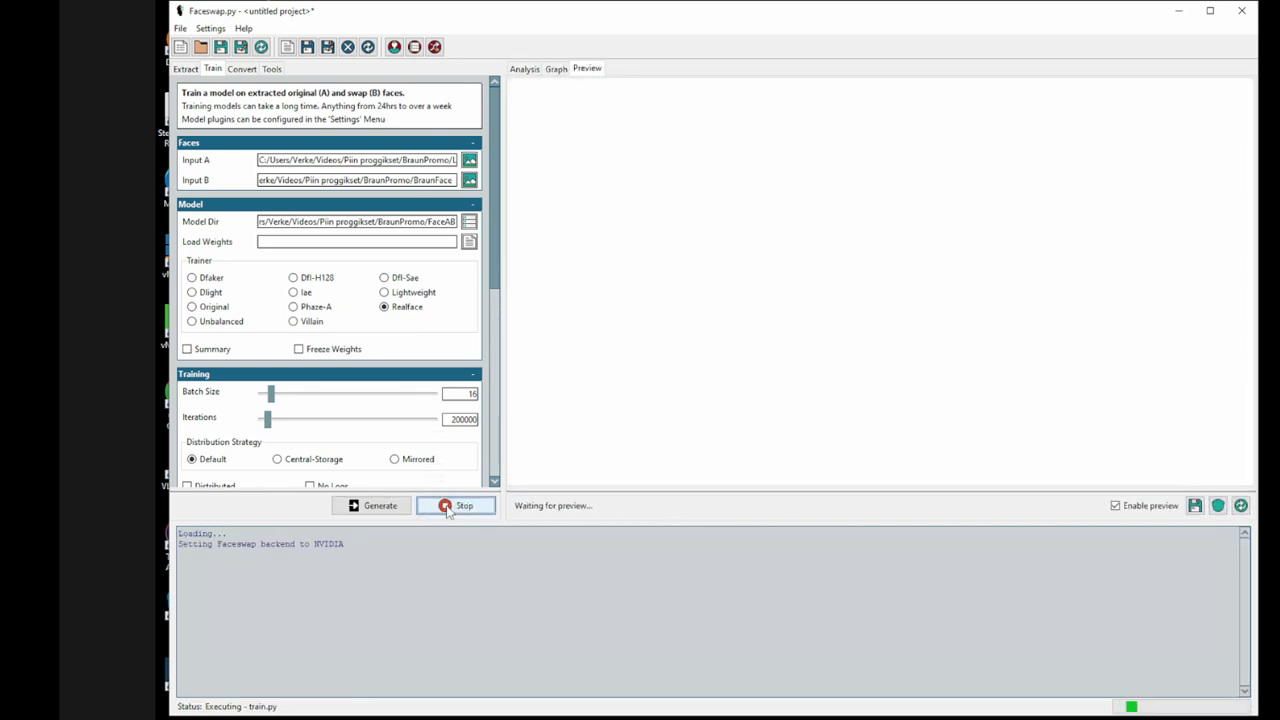
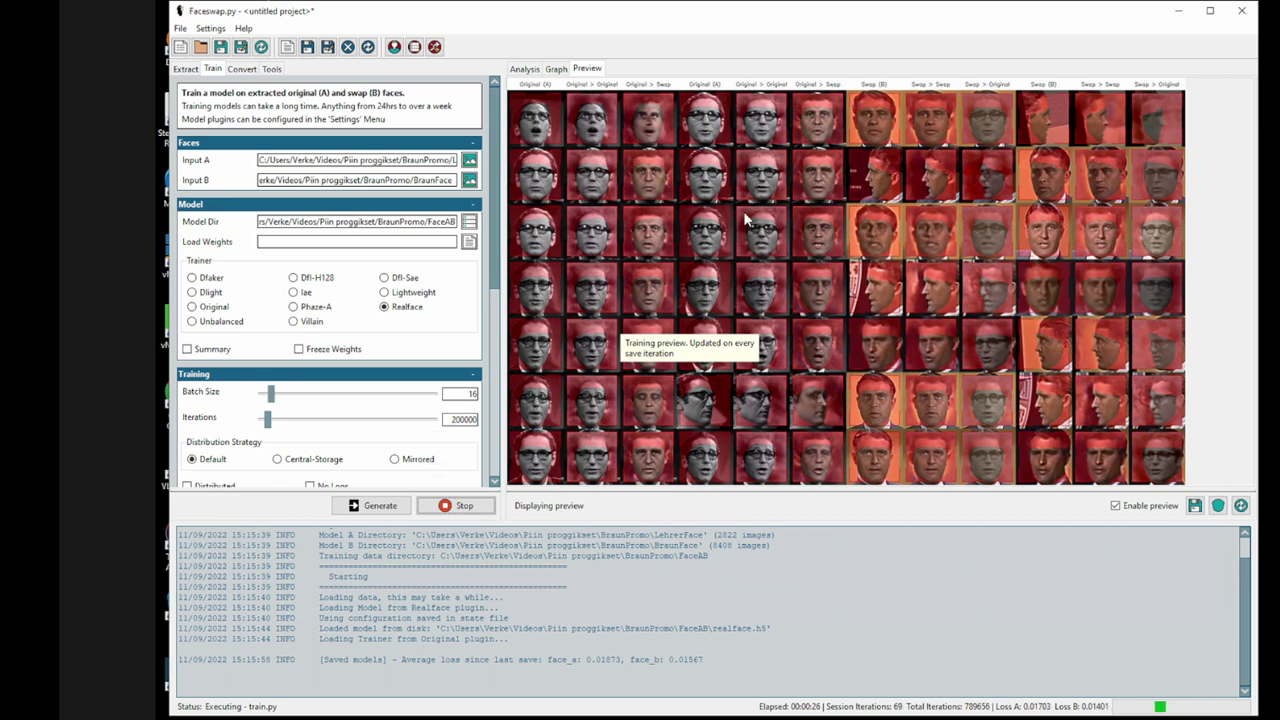
pyautogui.click(474, 505)
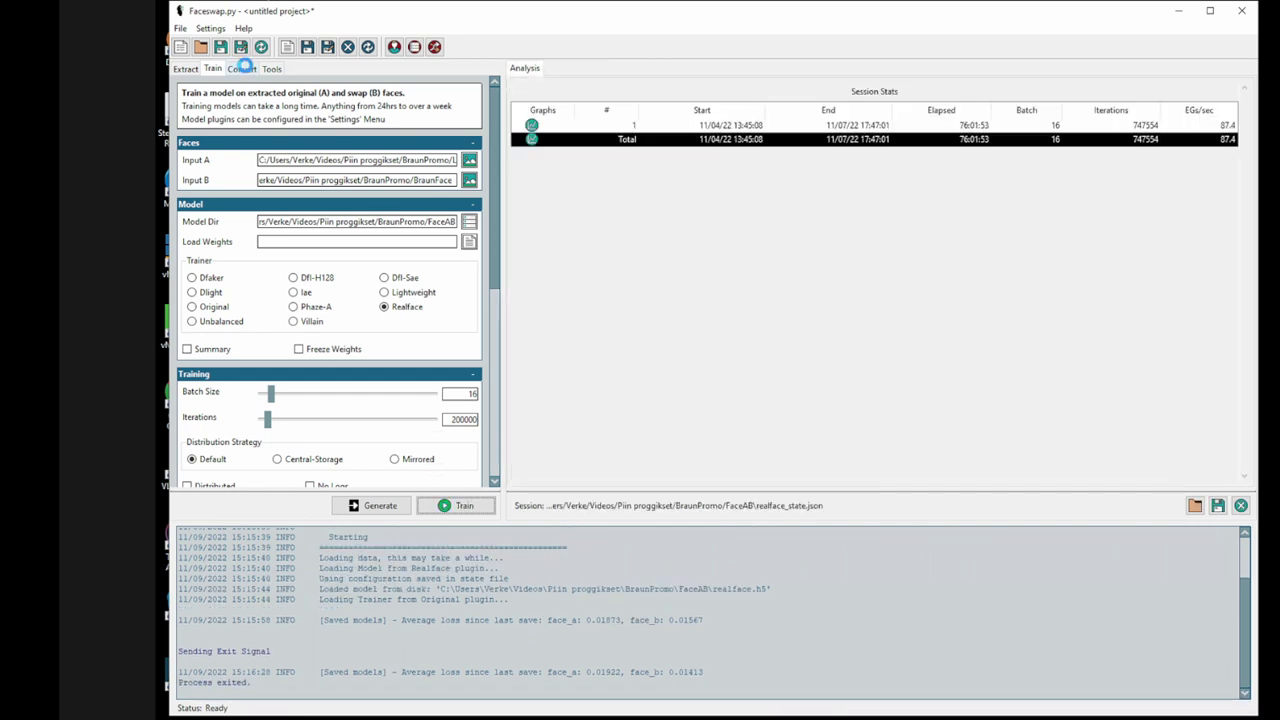
# Step: Set the conversion input to the first video in the 4K Video Downloader folder
pyautogui.click(243, 68)
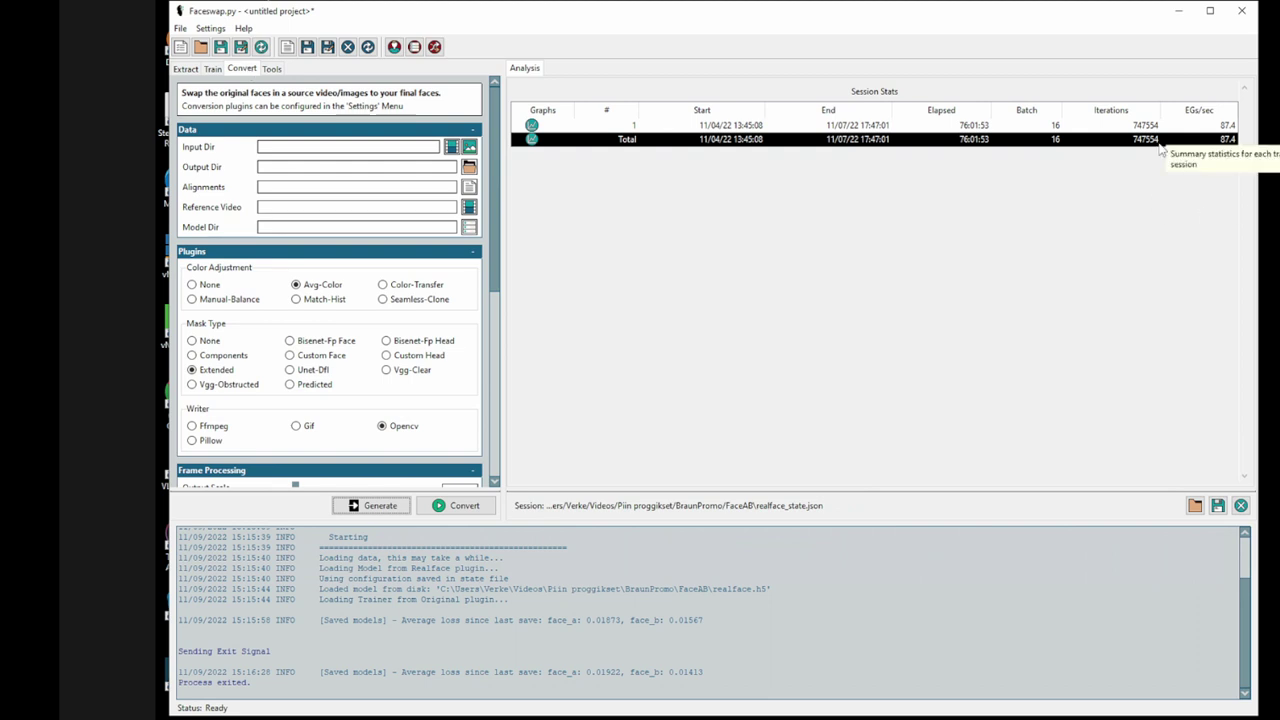
pyautogui.click(452, 147)
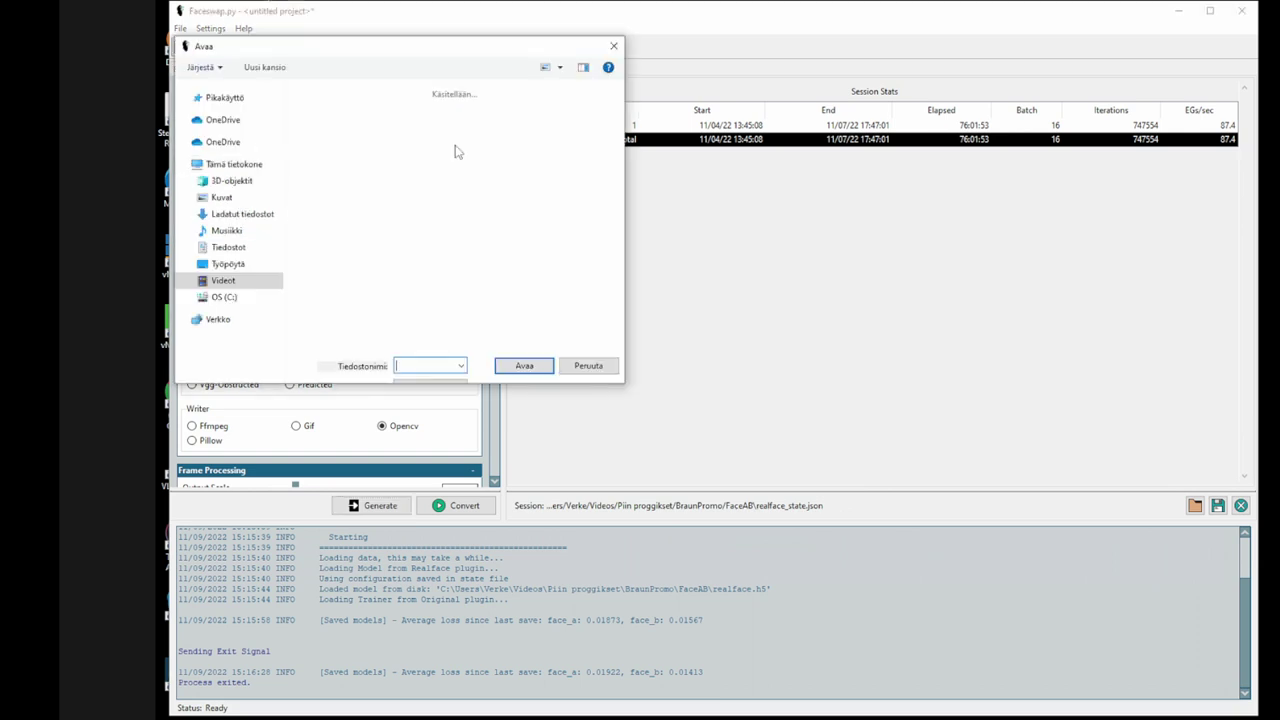
pyautogui.click(360, 71)
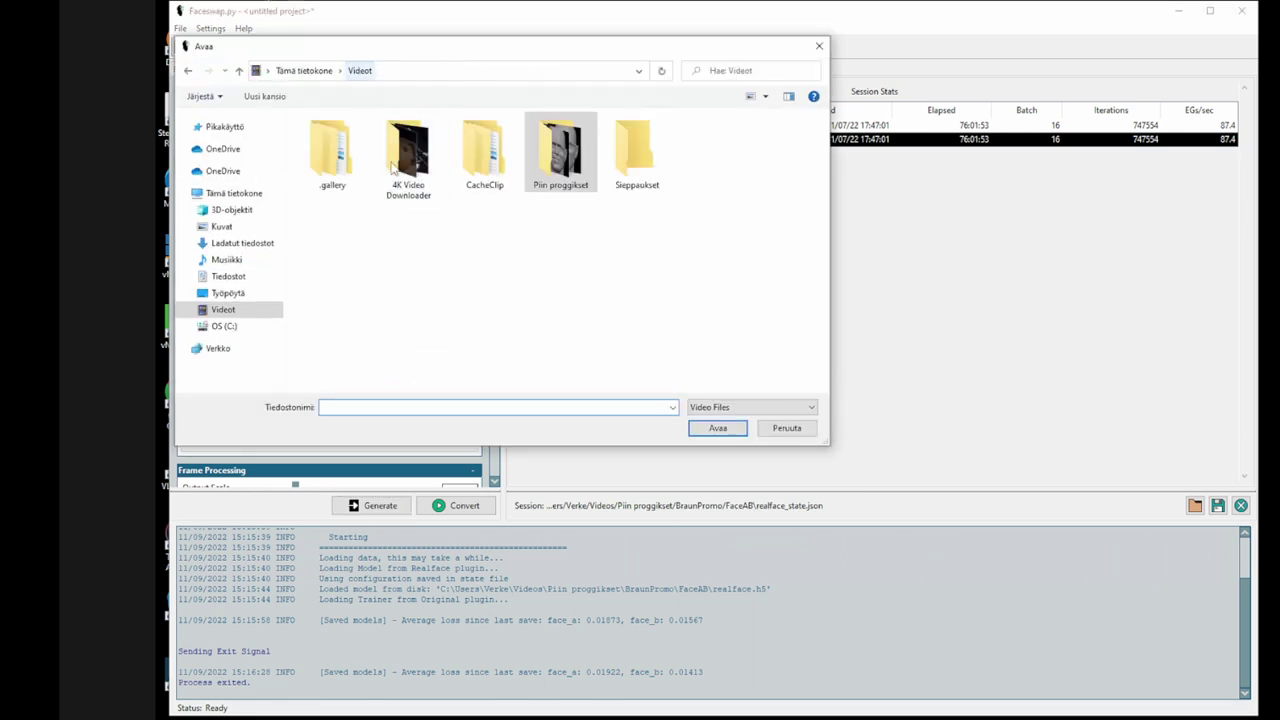
pyautogui.doubleClick(400, 166)
pyautogui.doubleClick(337, 167)
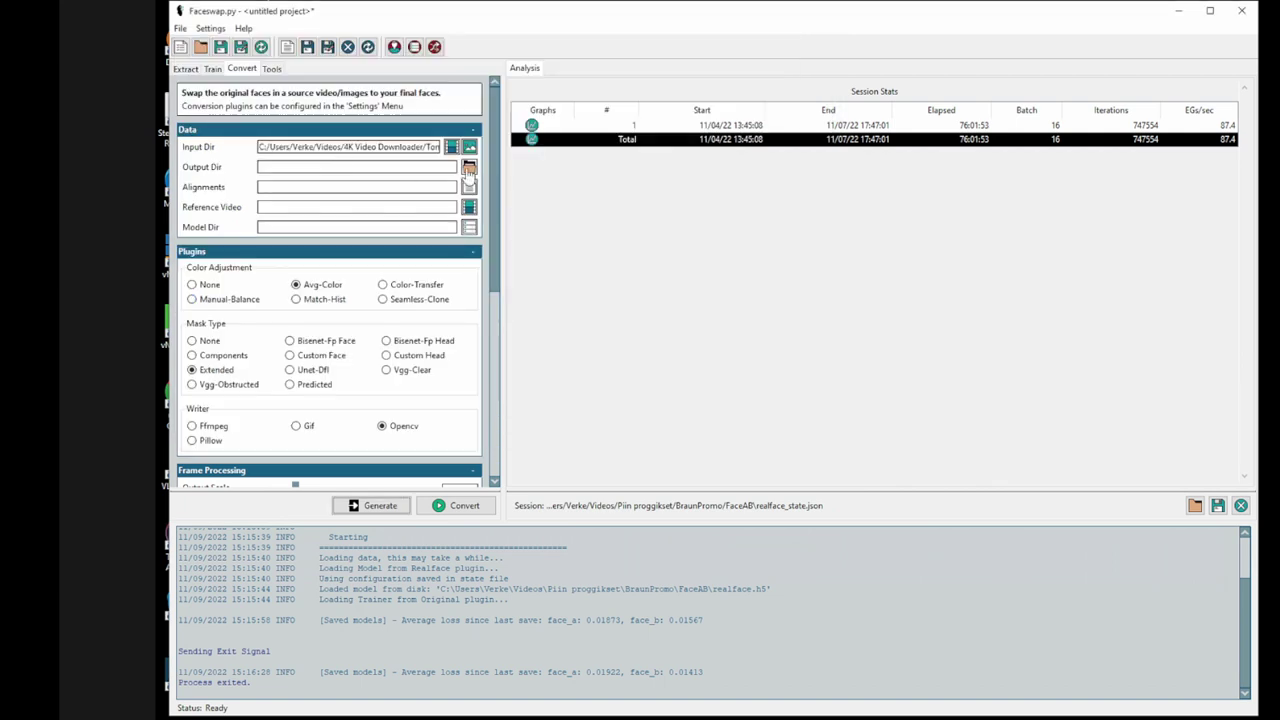
# Step: Set the conversion output folder to Swapped inside Piin proggikset > BraunPromo in the Videot library
pyautogui.click(469, 167)
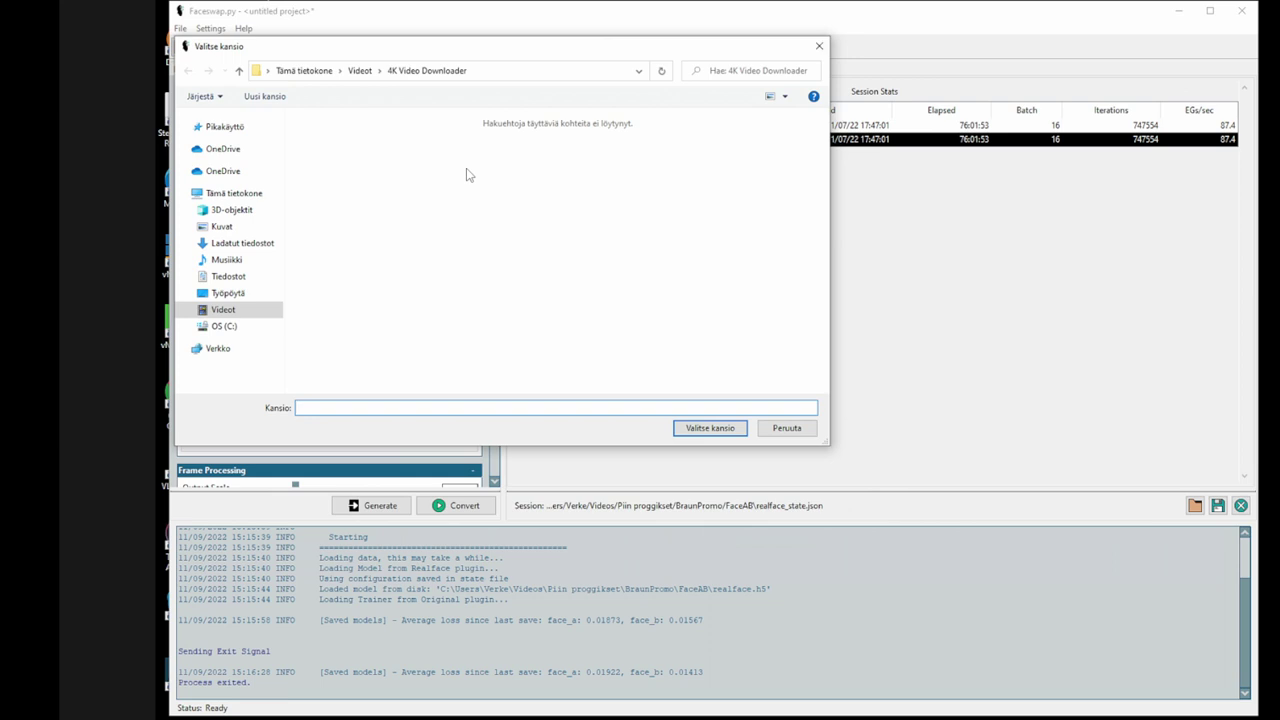
pyautogui.click(359, 70)
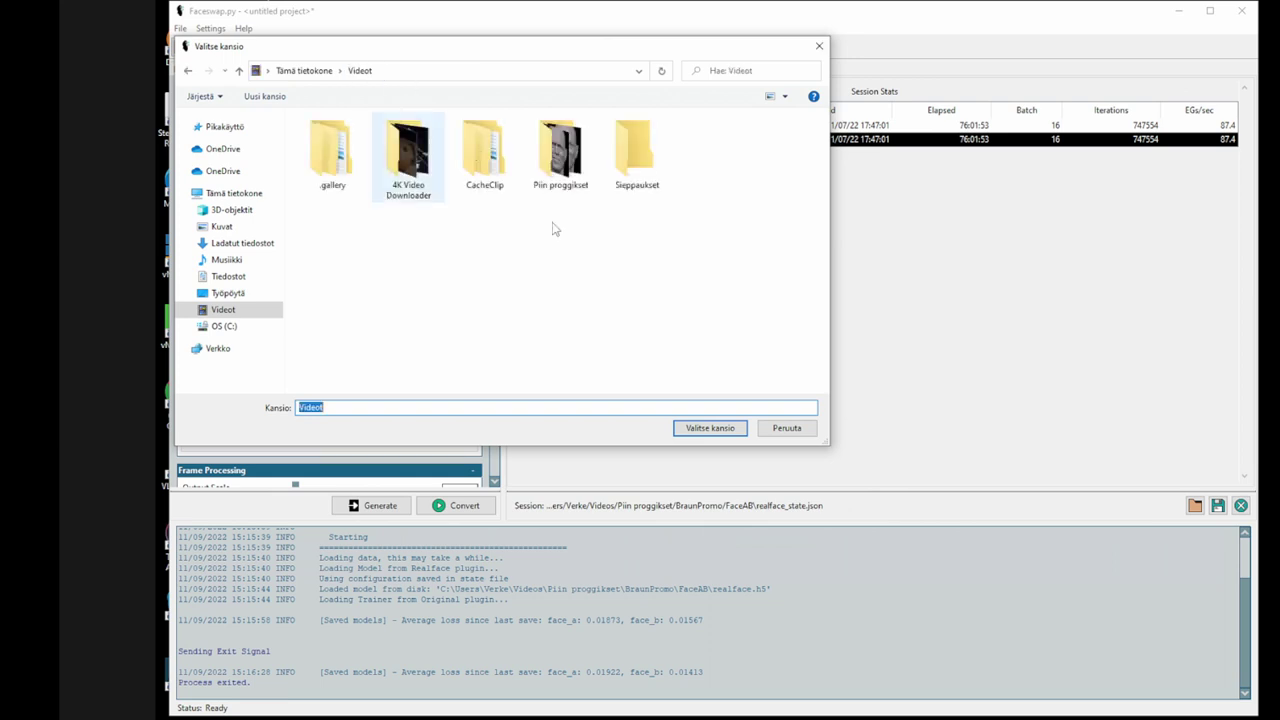
pyautogui.doubleClick(555, 152)
pyautogui.doubleClick(405, 150)
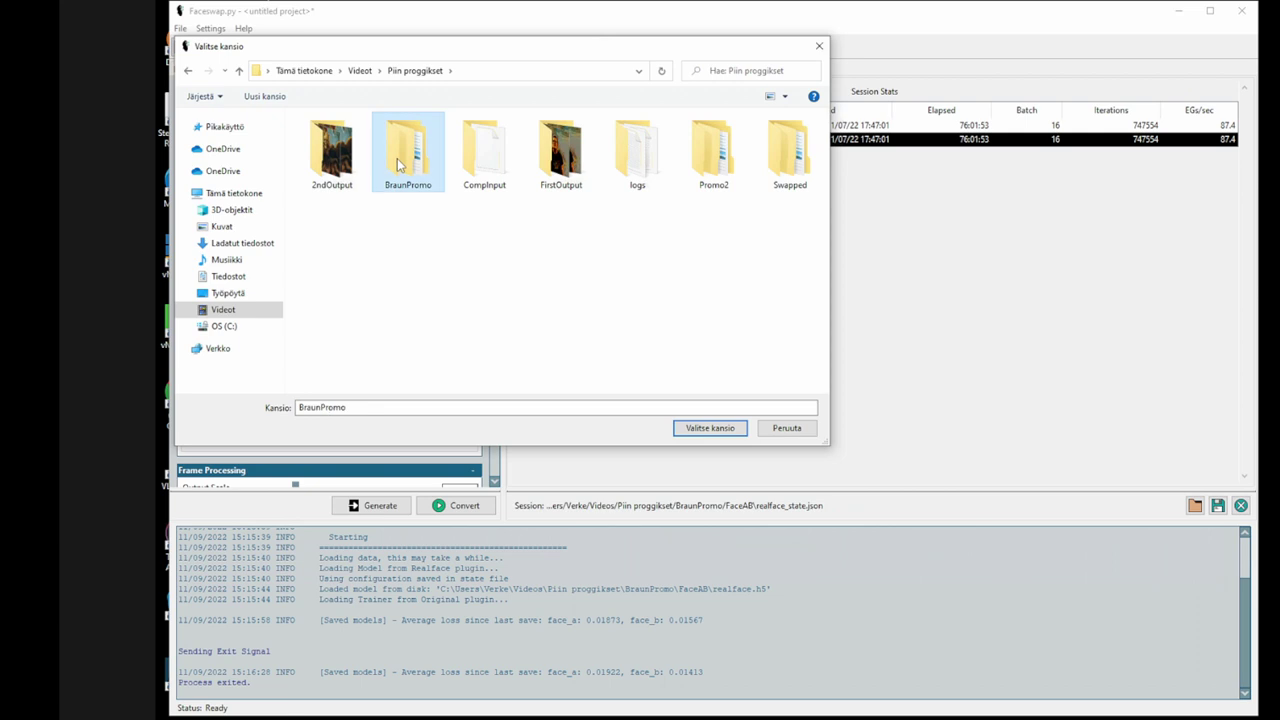
pyautogui.scroll(-3, 457, 168)
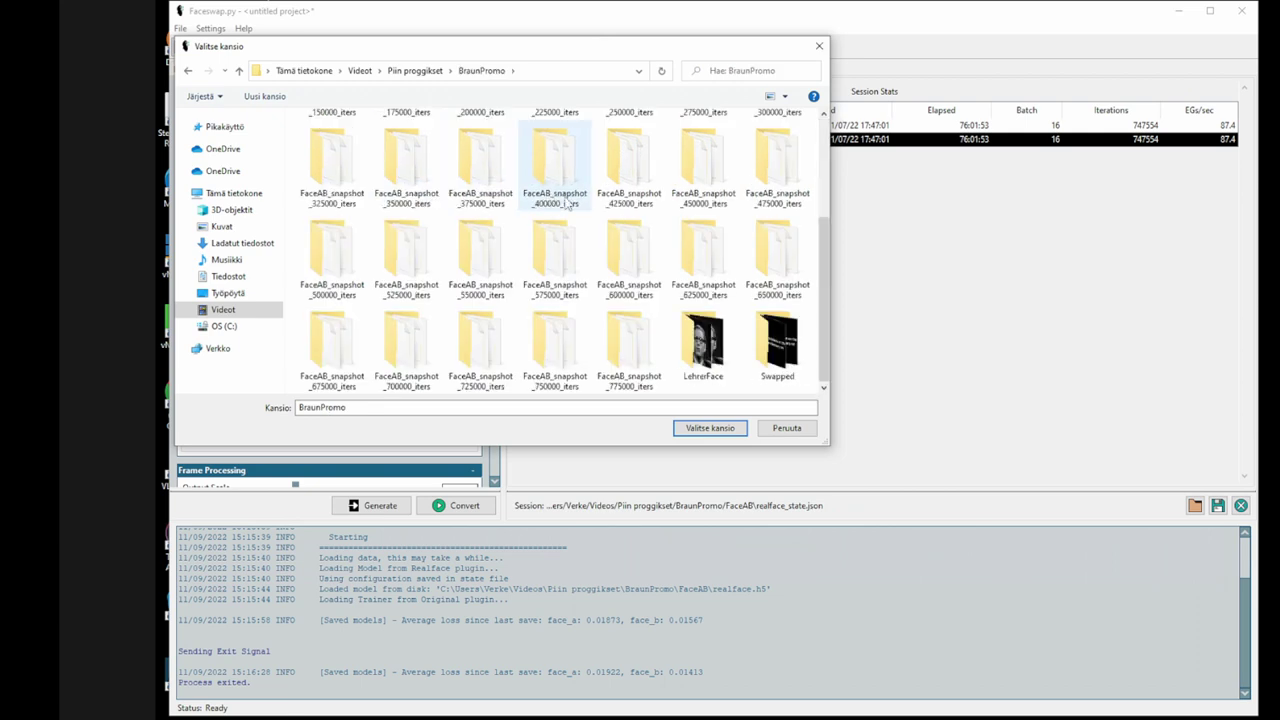
pyautogui.click(800, 356)
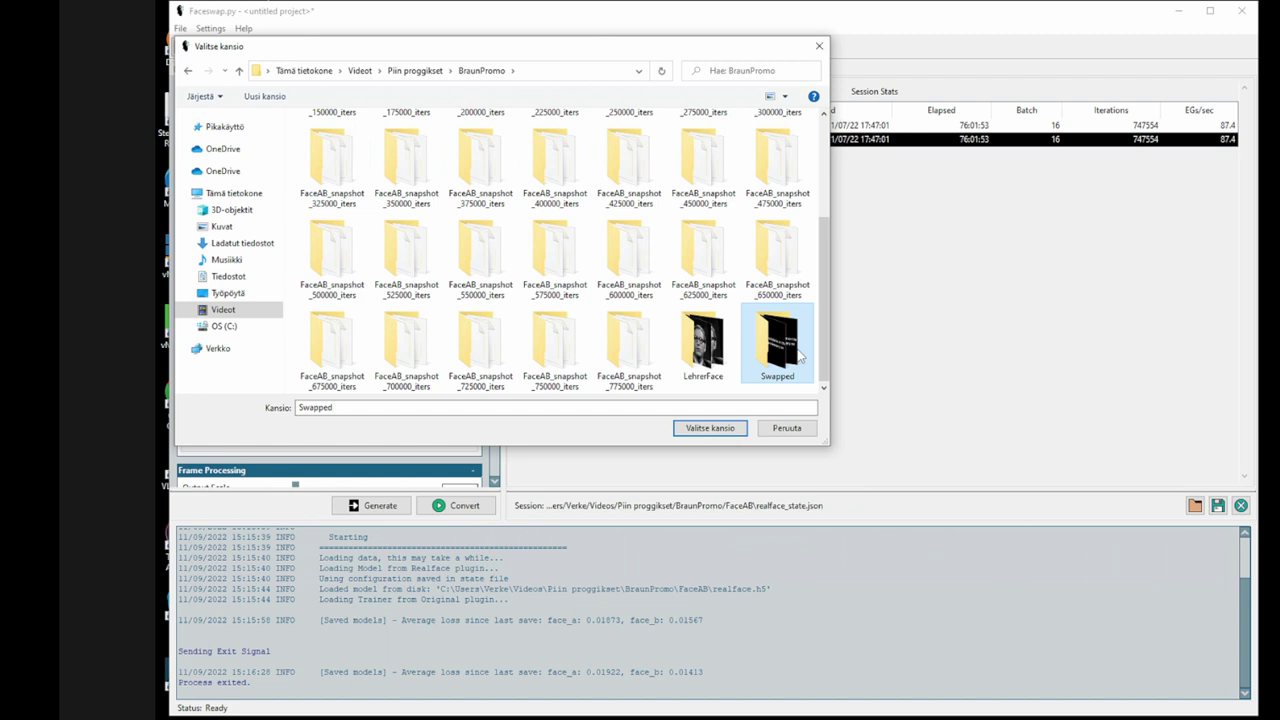
pyautogui.doubleClick(800, 356)
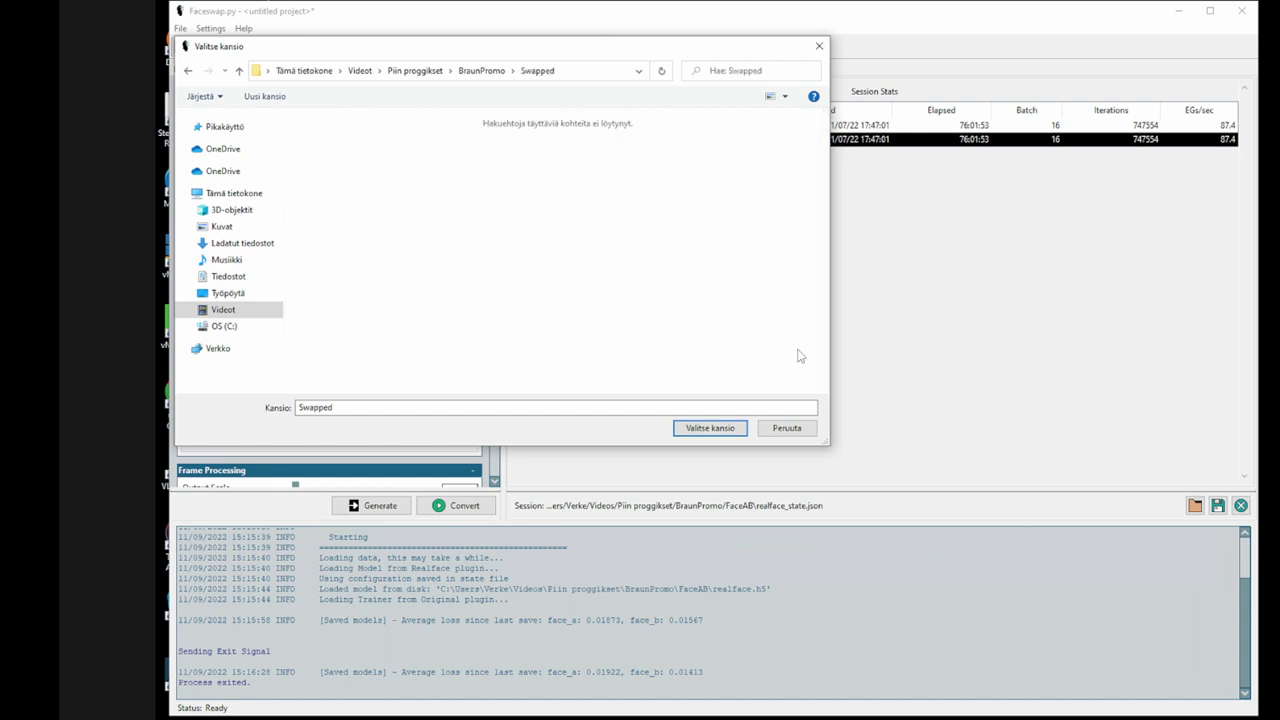
pyautogui.click(710, 428)
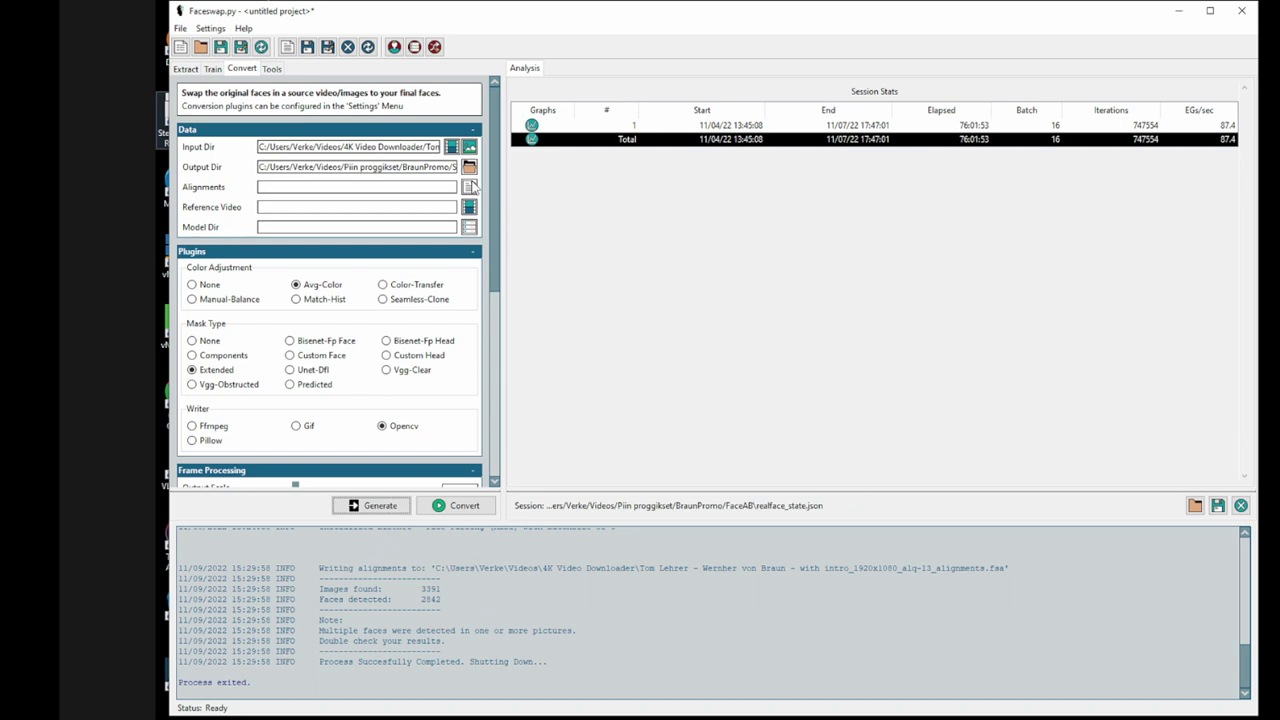
# Step: Load the Tom Lehrer video's alignments file for the conversion and set the model folder to FaceAB in BraunPromo
pyautogui.click(470, 187)
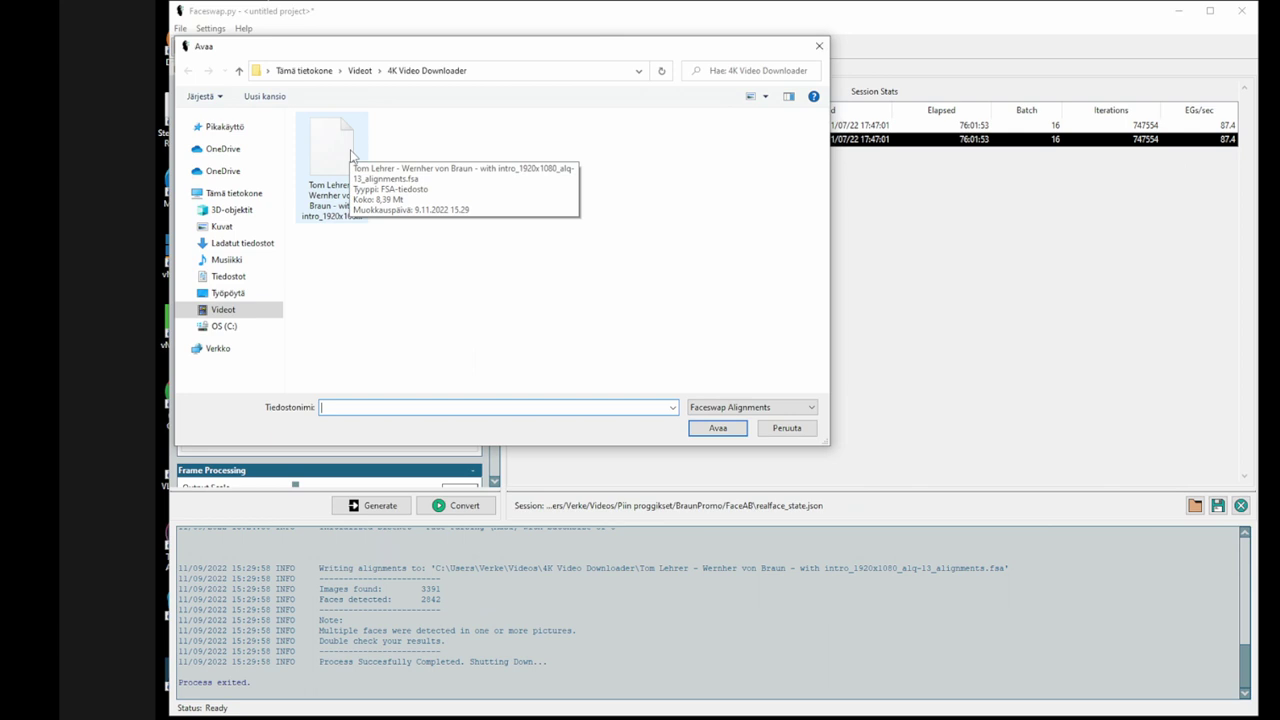
pyautogui.doubleClick(340, 150)
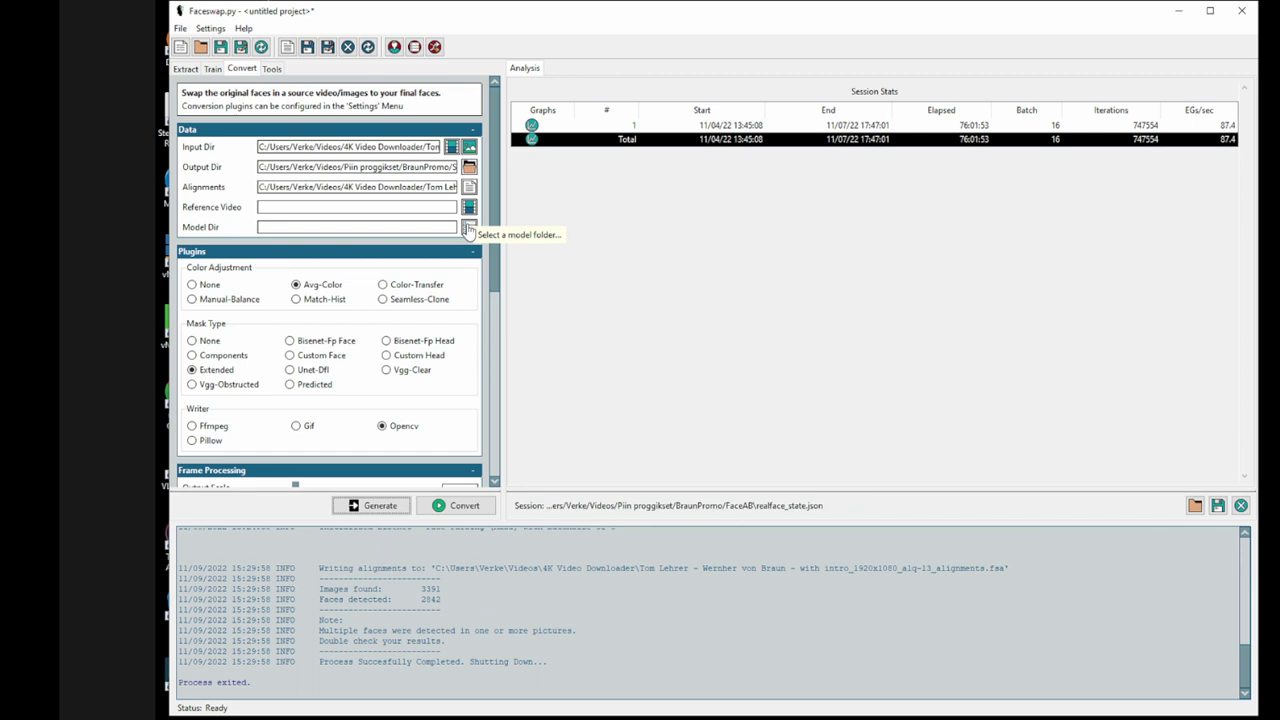
pyautogui.click(212, 70)
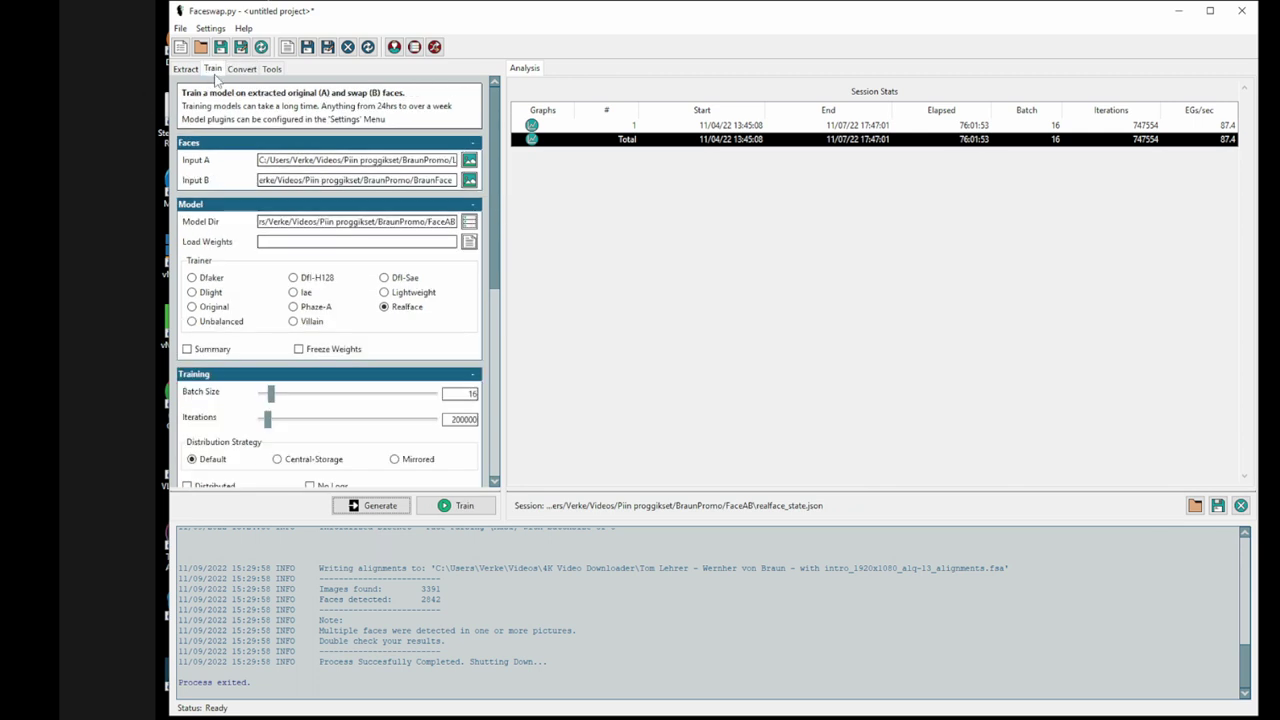
pyautogui.click(238, 70)
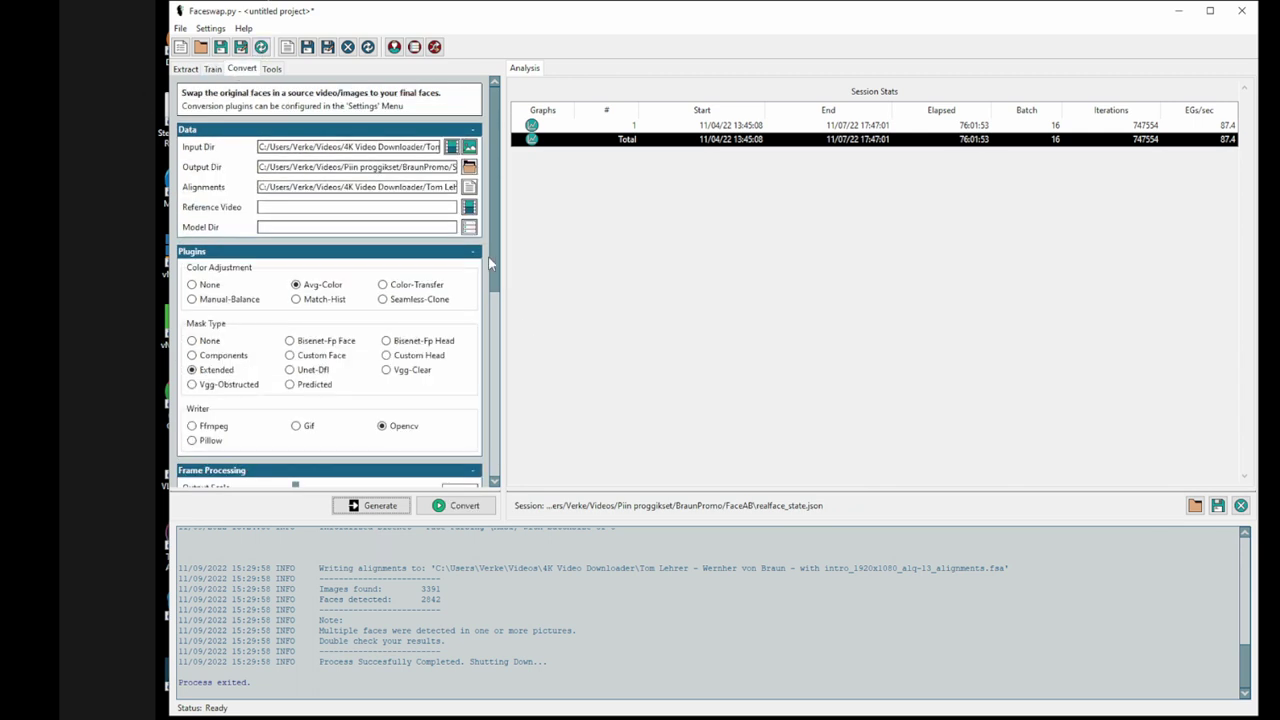
pyautogui.click(469, 227)
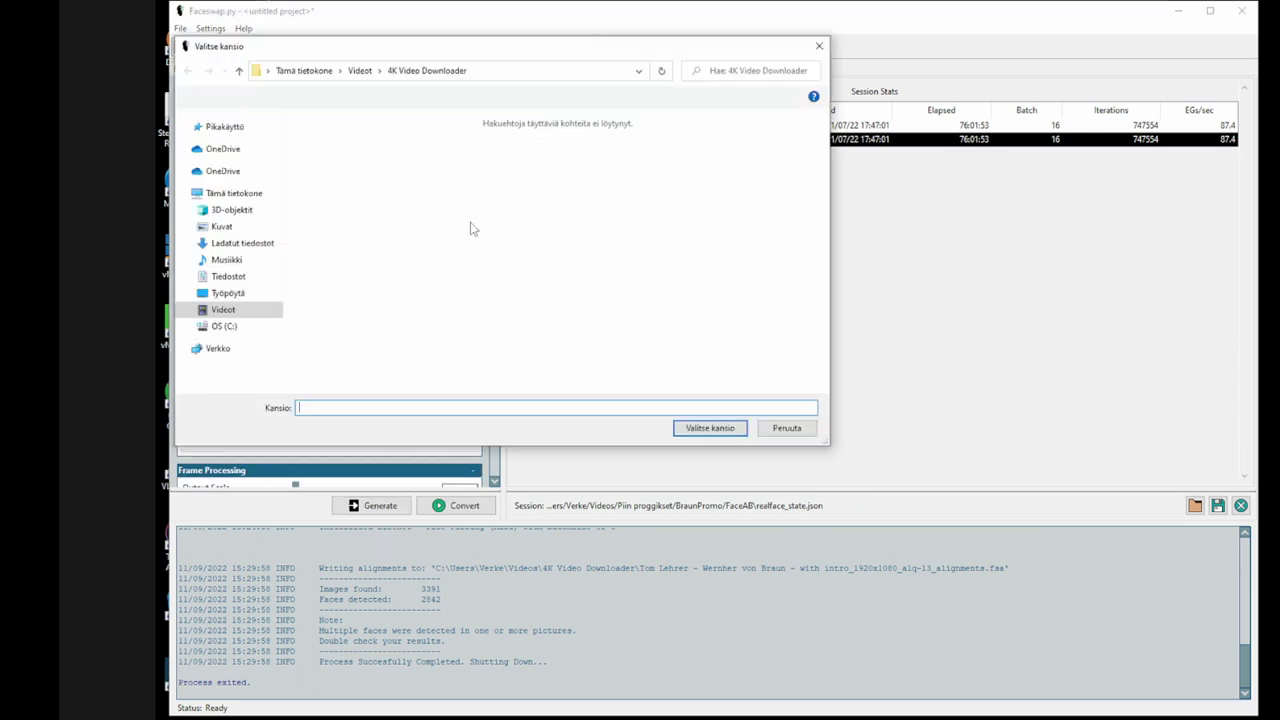
pyautogui.click(360, 71)
pyautogui.doubleClick(560, 160)
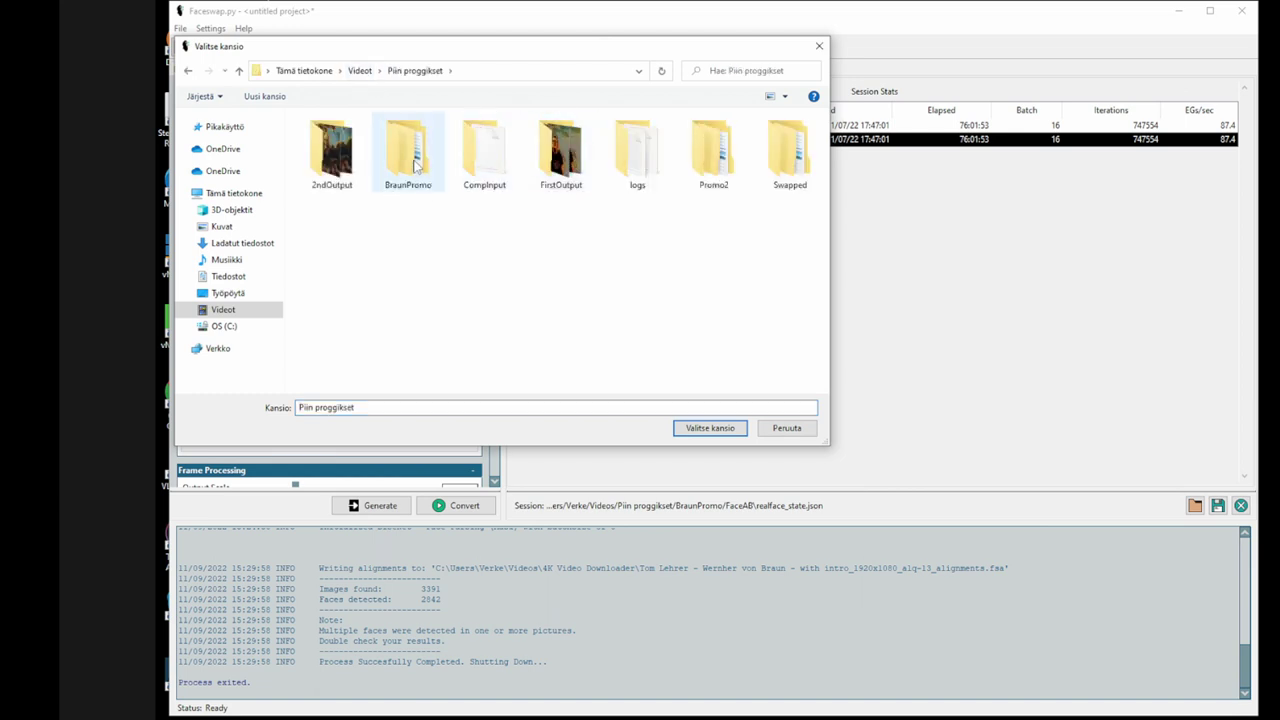
pyautogui.doubleClick(417, 166)
pyautogui.doubleClick(422, 166)
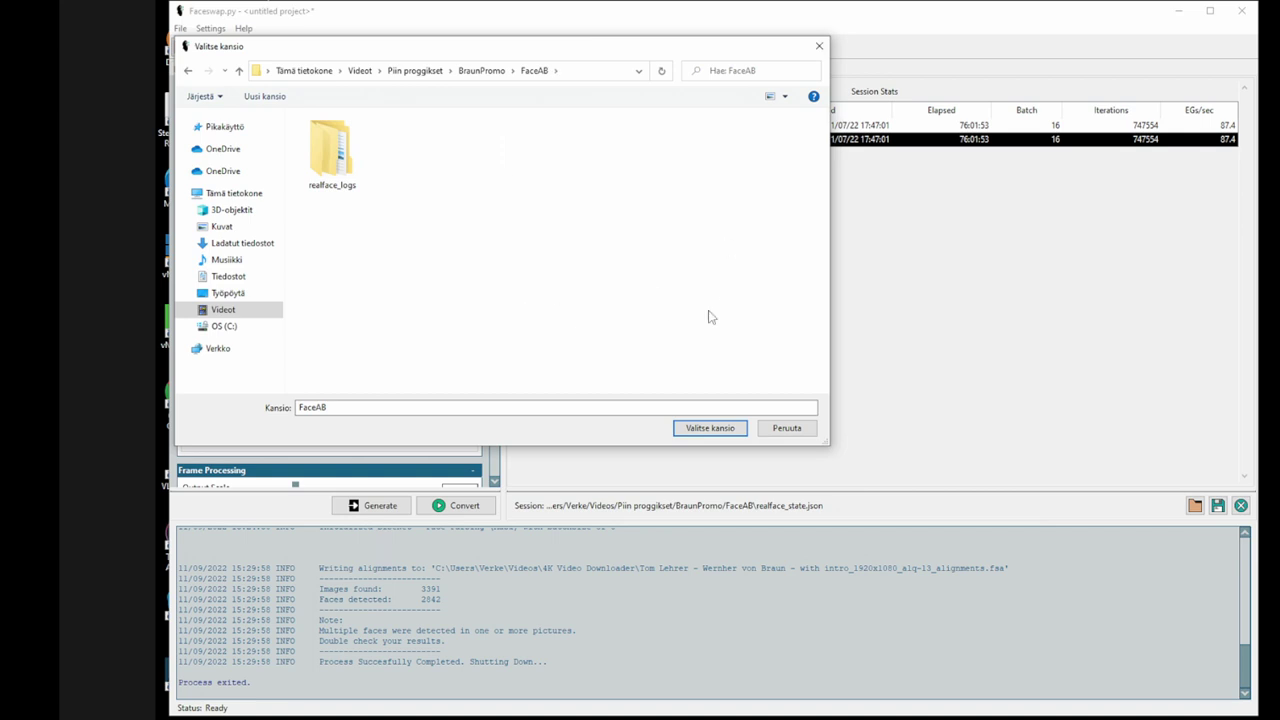
pyautogui.click(709, 428)
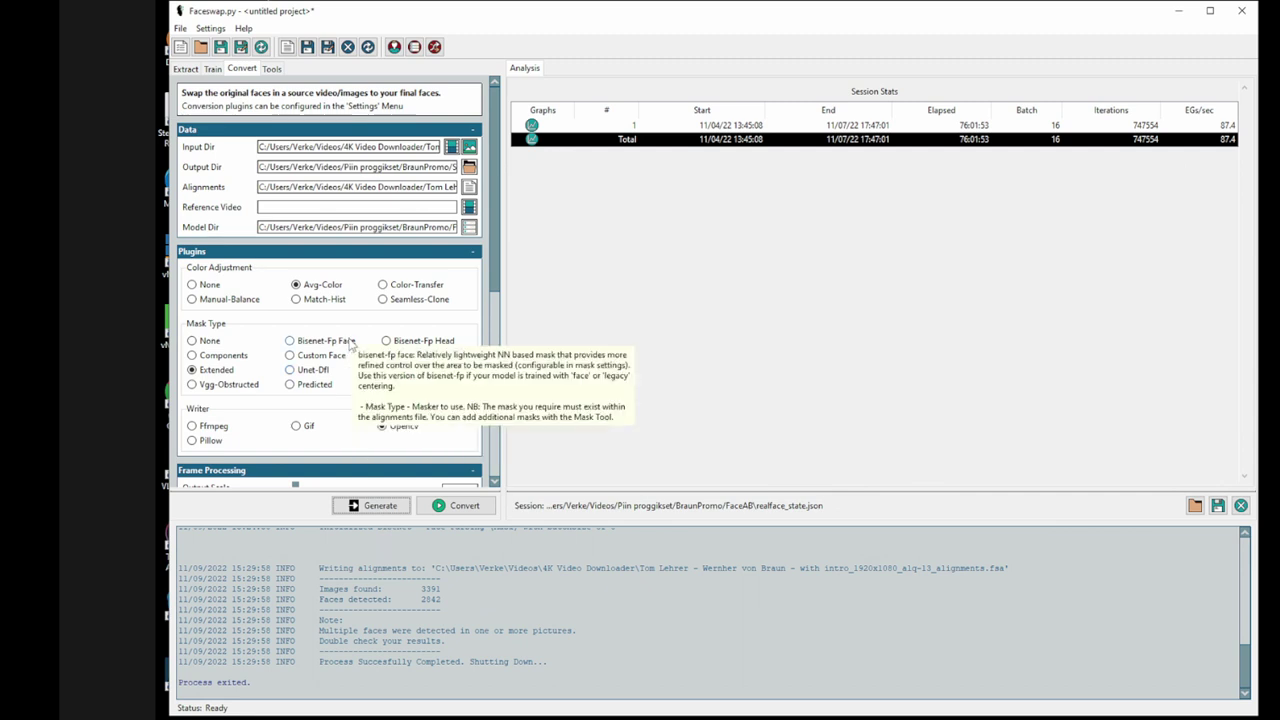
# Step: Check which masker the extraction used and set the conversion mask type to Bisenet-Fp Face
pyautogui.click(185, 70)
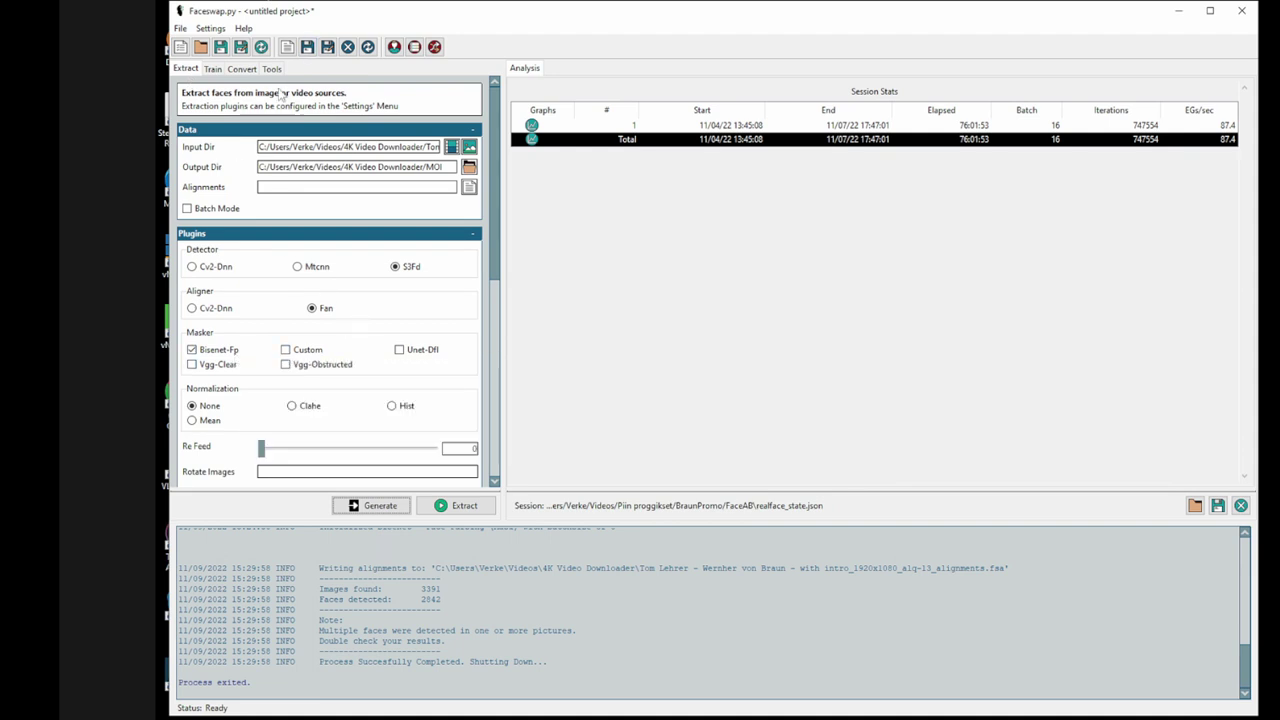
pyautogui.click(242, 69)
pyautogui.moveTo(447, 349)
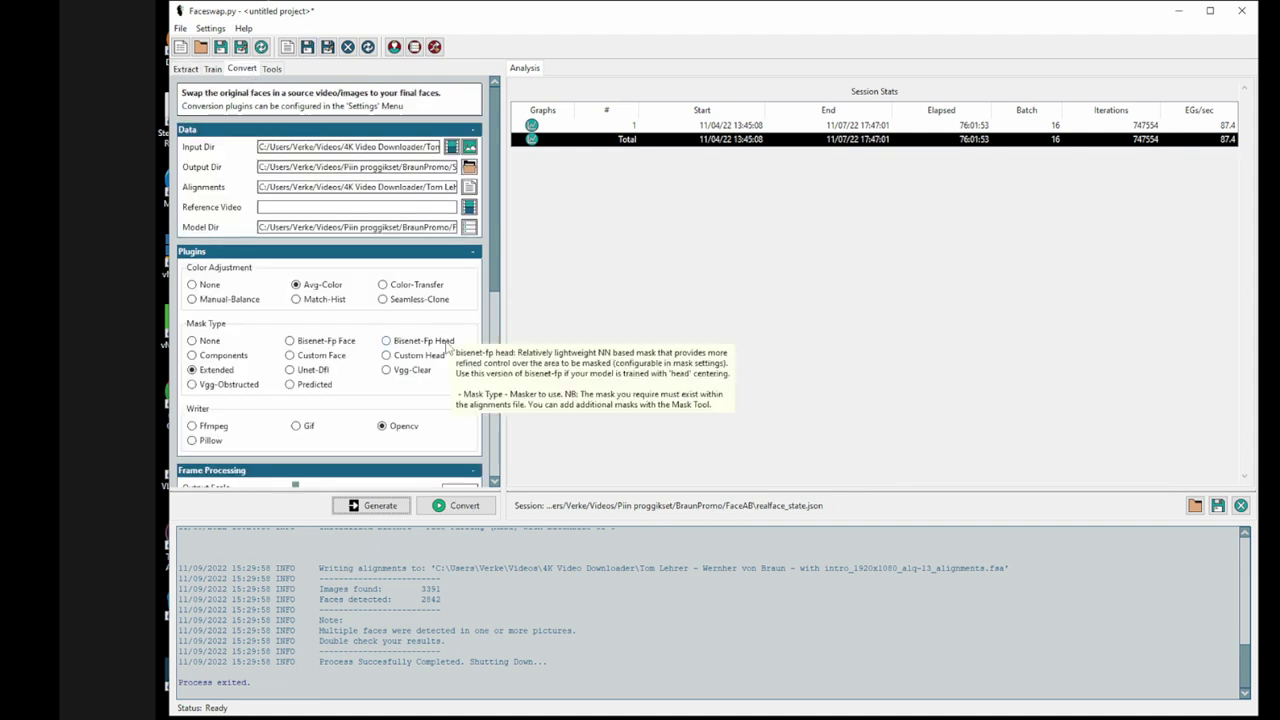
pyautogui.click(330, 341)
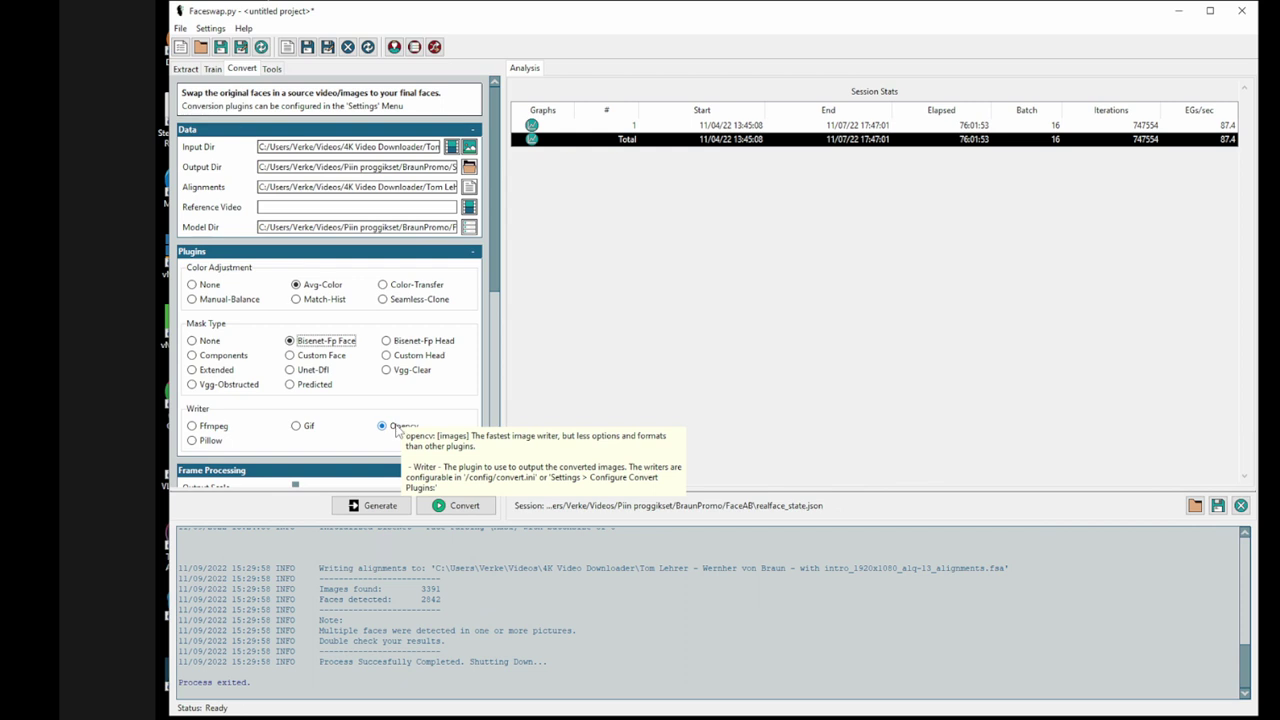
# Step: Check the end of the conversion output path and open the Swapped folder in BraunPromo in File Explorer
pyautogui.moveTo(431, 168); pyautogui.dragTo(465, 167)
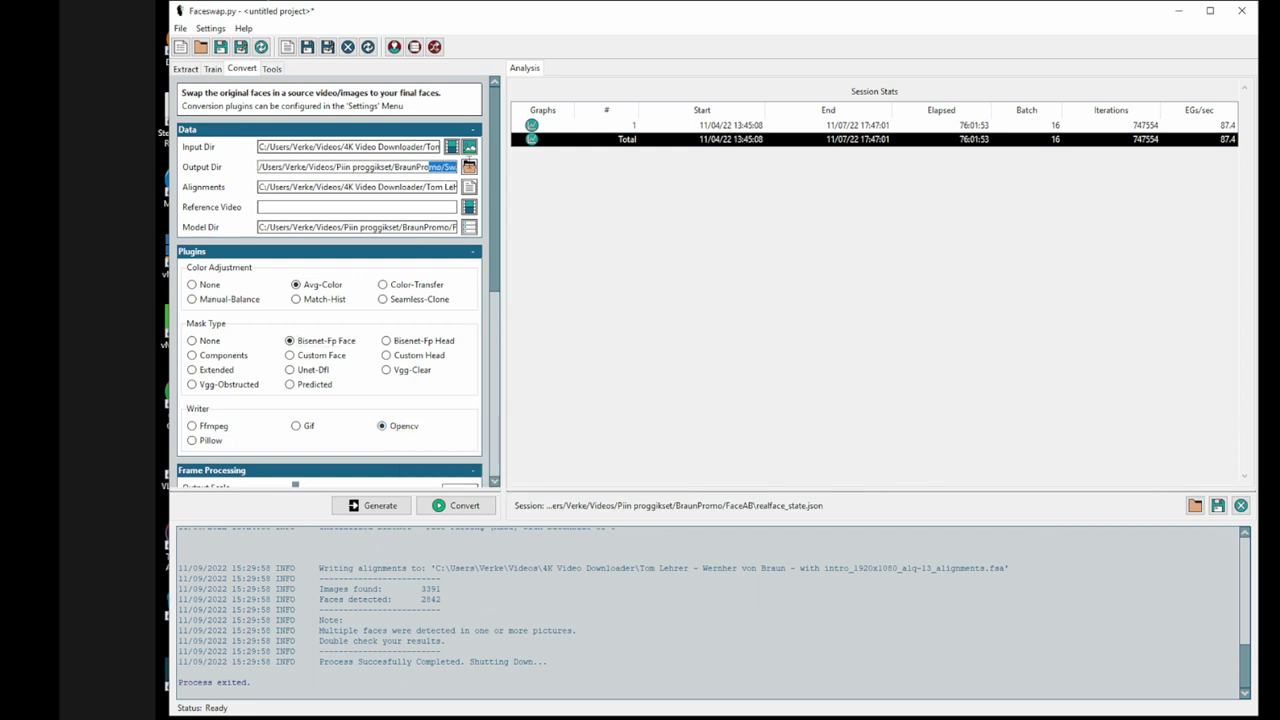
pyautogui.click(428, 167)
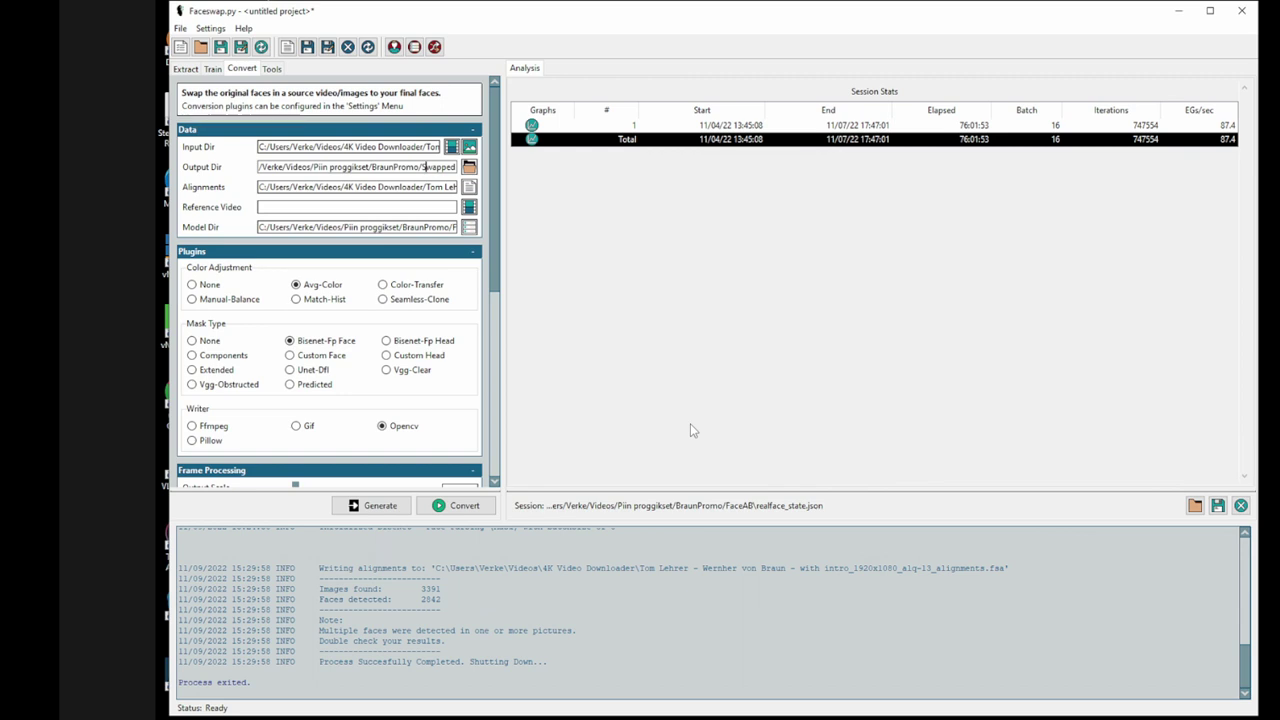
pyautogui.hotkey('alt', 'Tab')
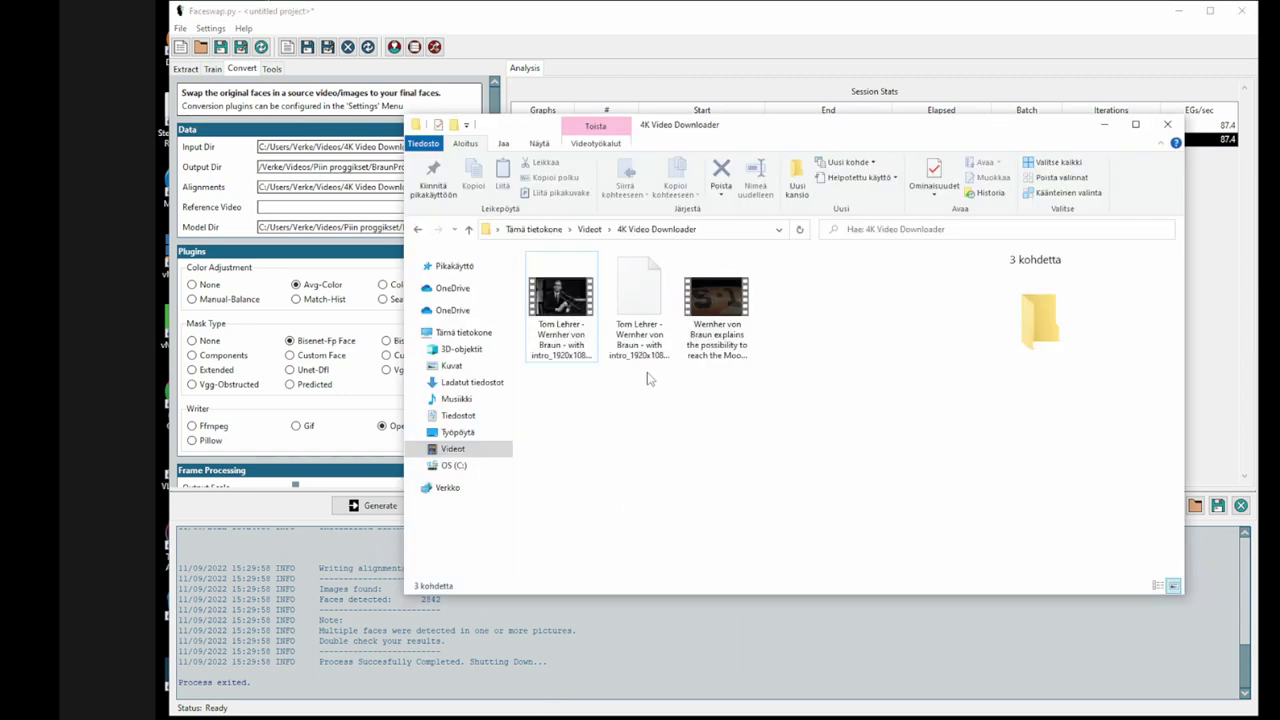
pyautogui.click(593, 230)
pyautogui.doubleClick(794, 290)
pyautogui.scroll(-3, 668, 300)
pyautogui.scroll(3, 668, 300)
pyautogui.doubleClick(660, 300)
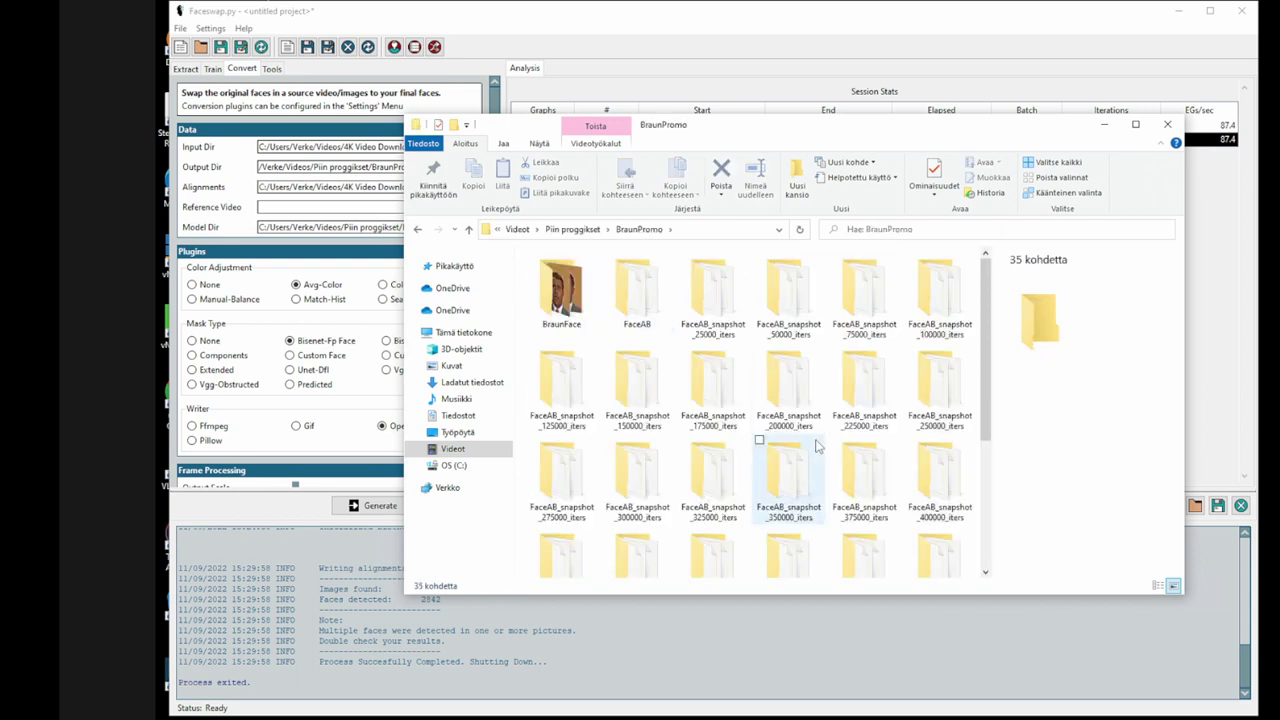
pyautogui.scroll(-5, 870, 480)
pyautogui.click(876, 513)
pyautogui.doubleClick(876, 513)
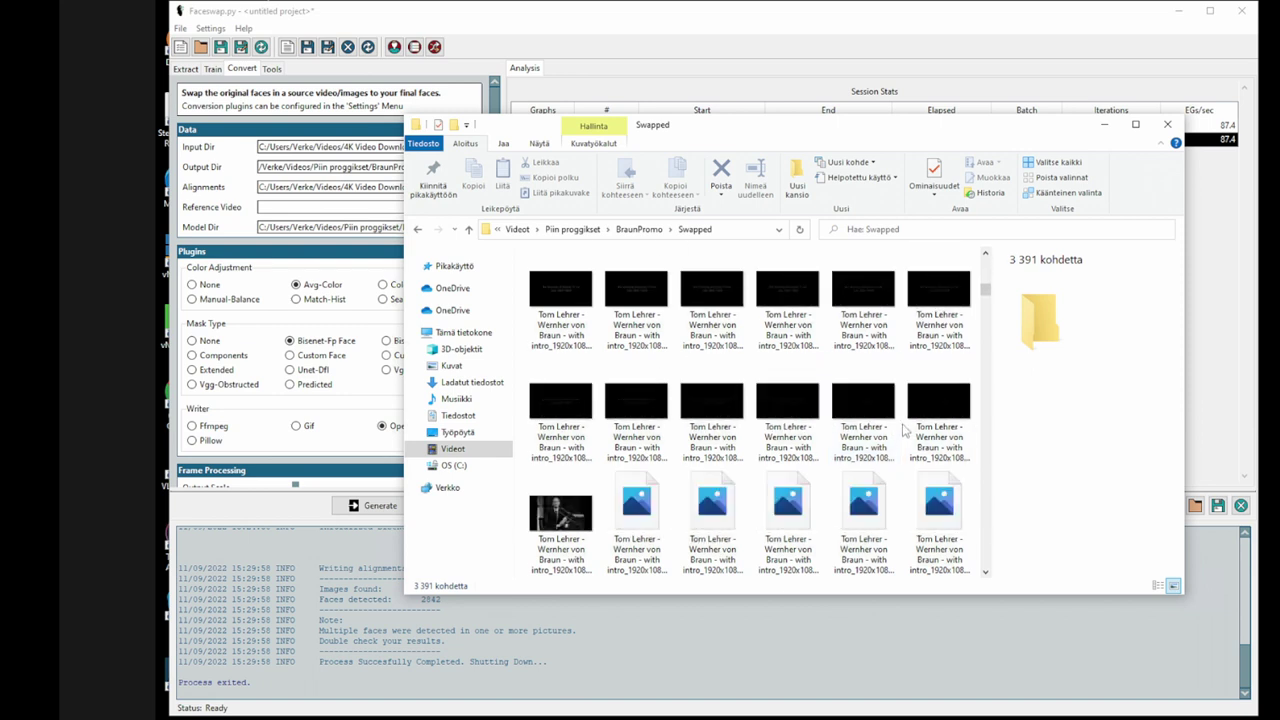
# Step: Examine the converted frames in the Swapped folder, return to Faceswap and view the training settings
pyautogui.moveTo(985, 300); pyautogui.dragTo(987, 356)
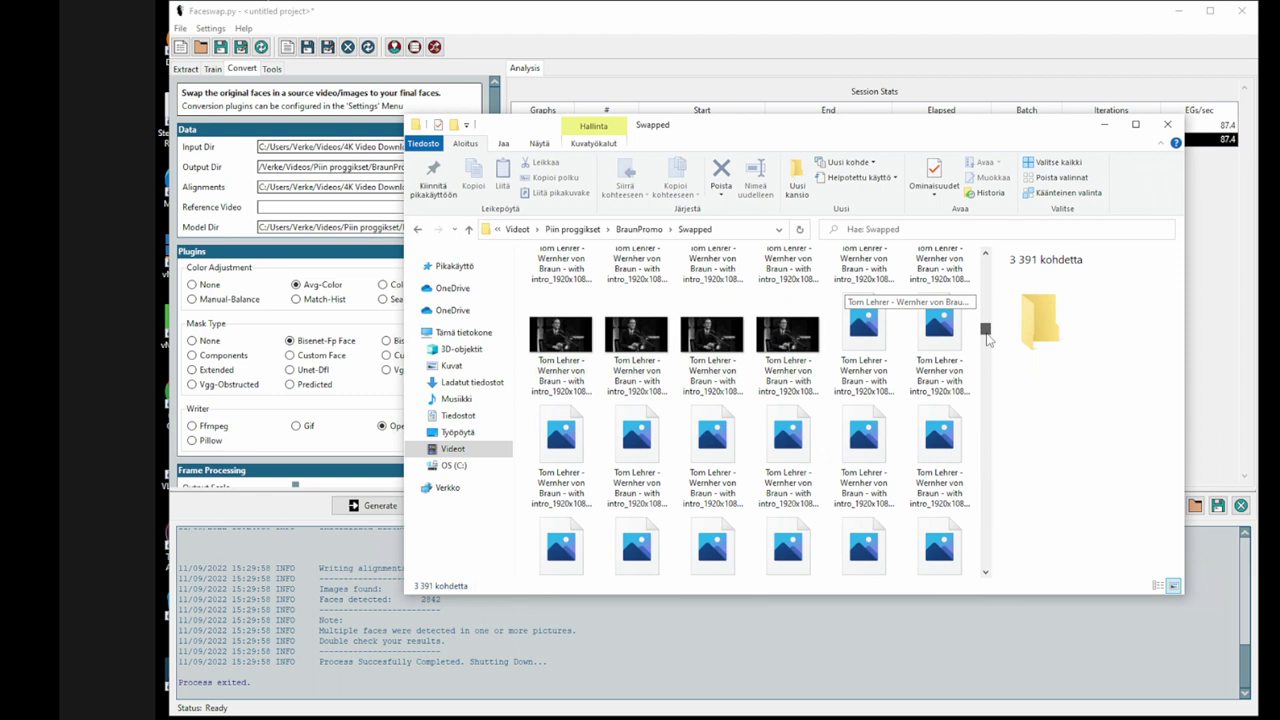
pyautogui.moveTo(987, 356); pyautogui.dragTo(987, 382)
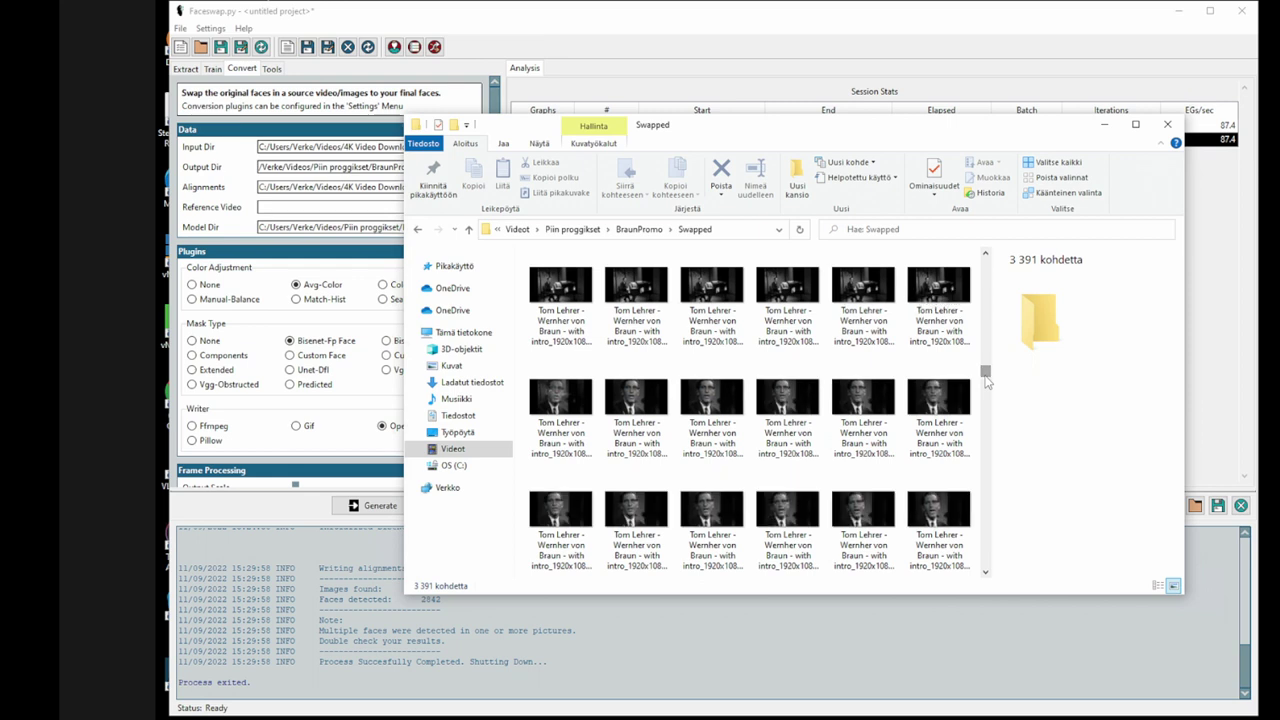
pyautogui.moveTo(987, 377); pyautogui.dragTo(983, 394)
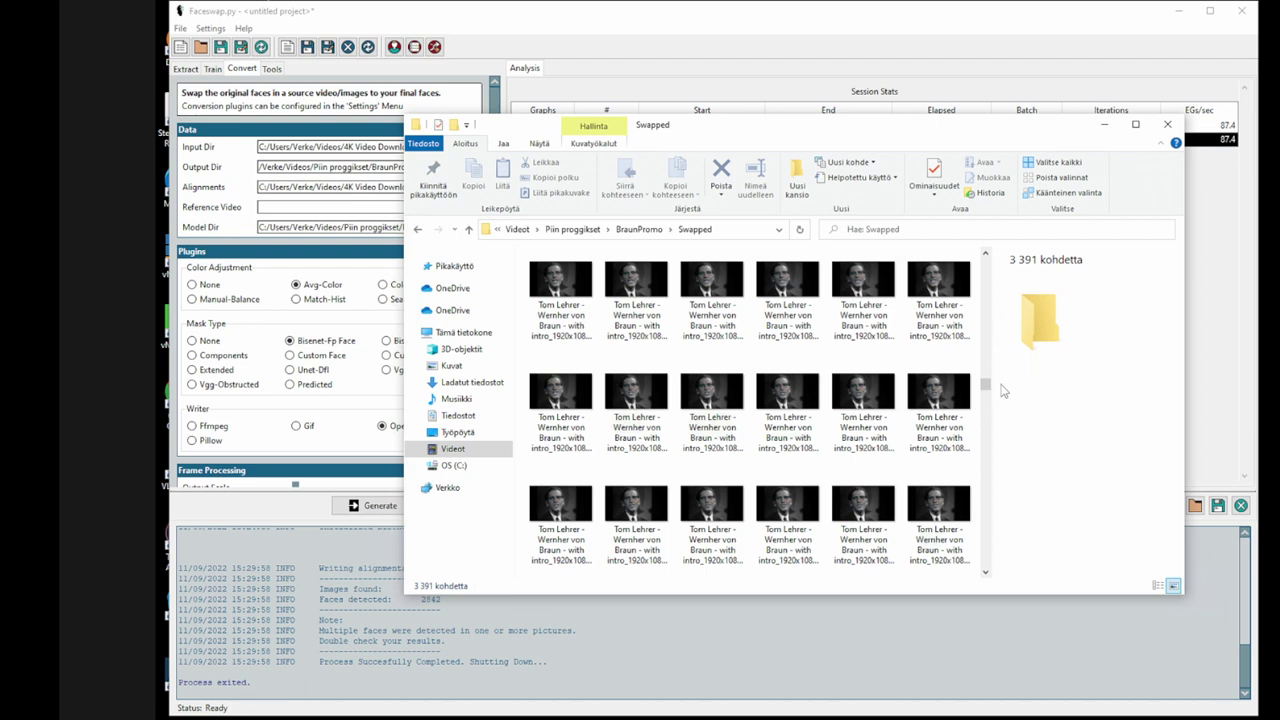
pyautogui.click(670, 32)
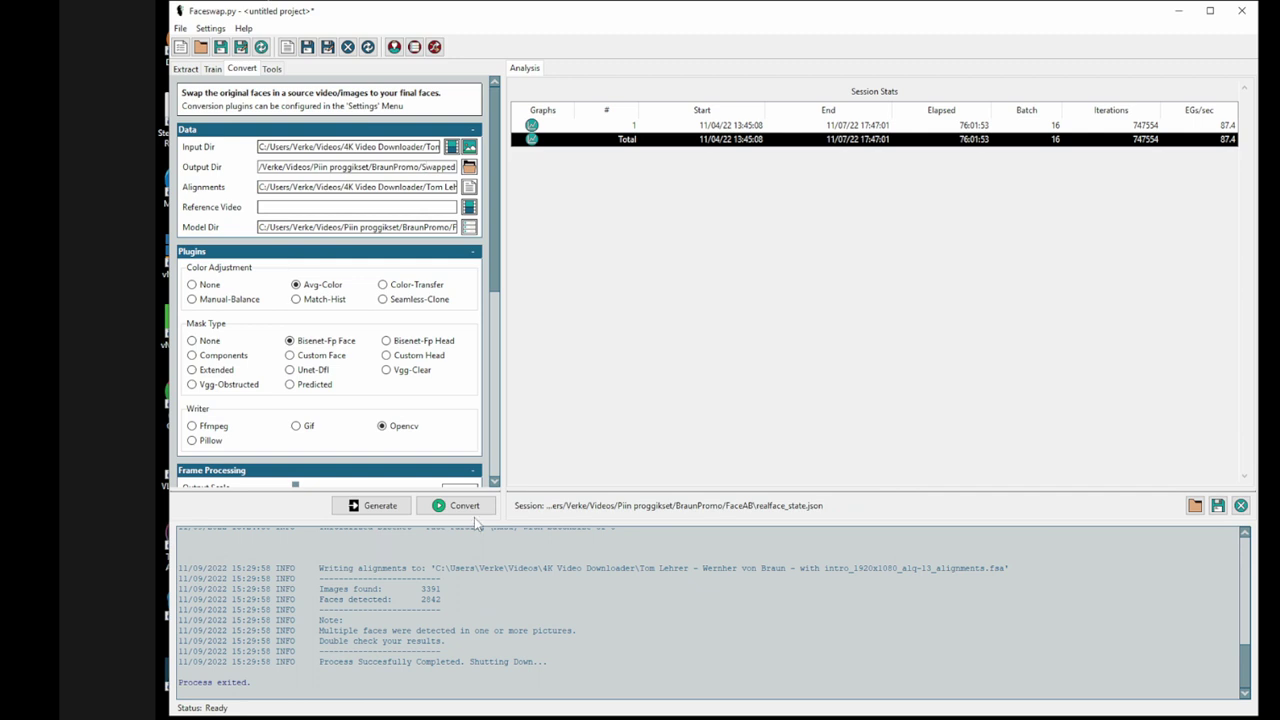
pyautogui.click(213, 69)
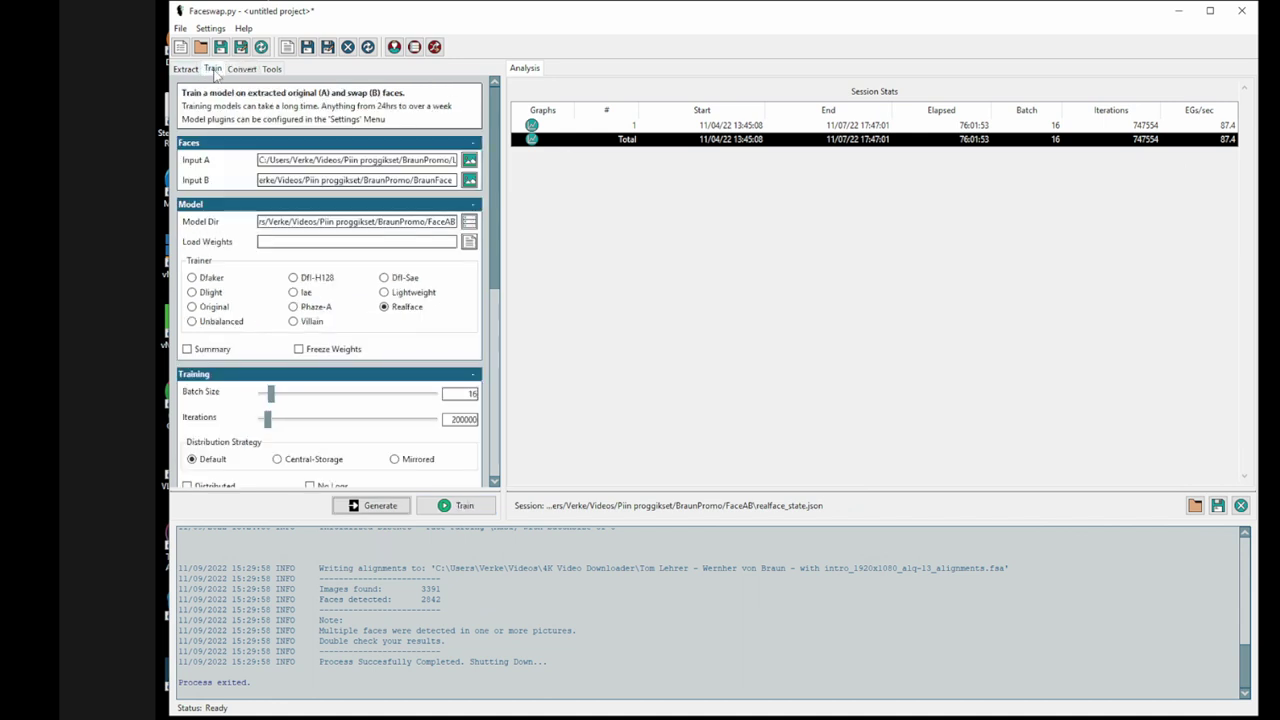